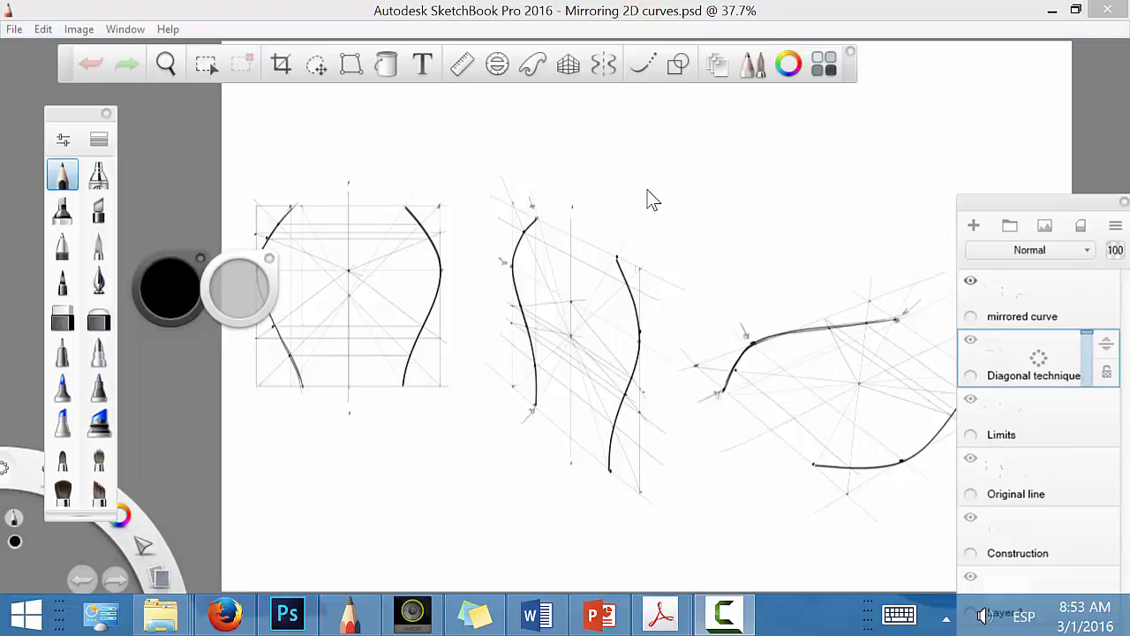
Step: Hide the mirrored curve, Diagonal technique and Limits layers, keeping the Original line layer visible
click(970, 280)
click(971, 340)
click(969, 405)
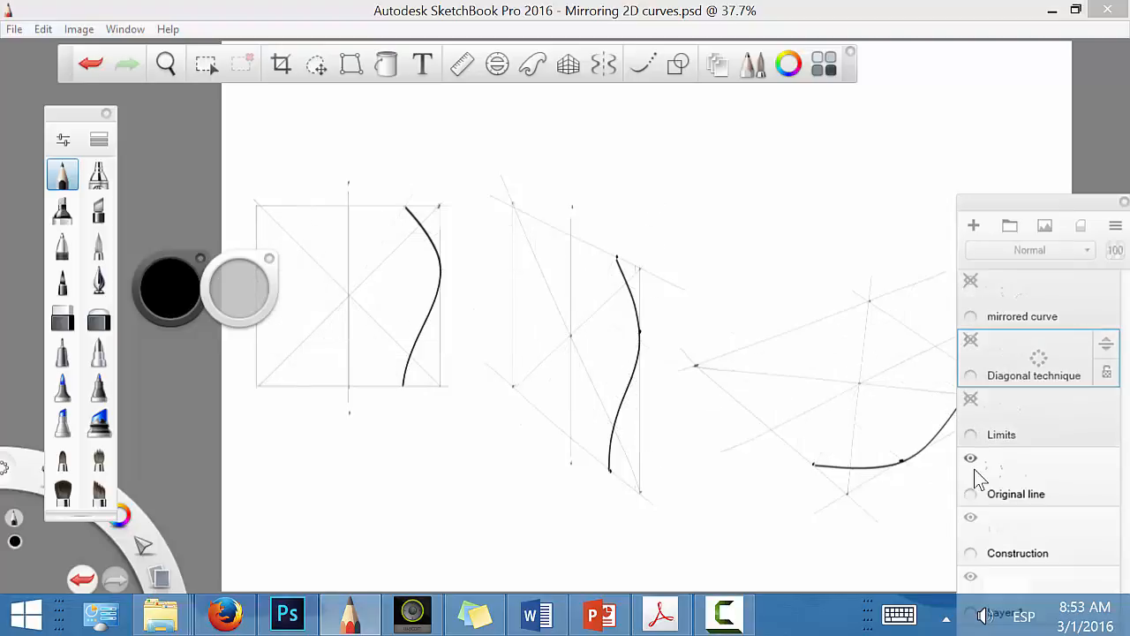
click(970, 459)
click(970, 461)
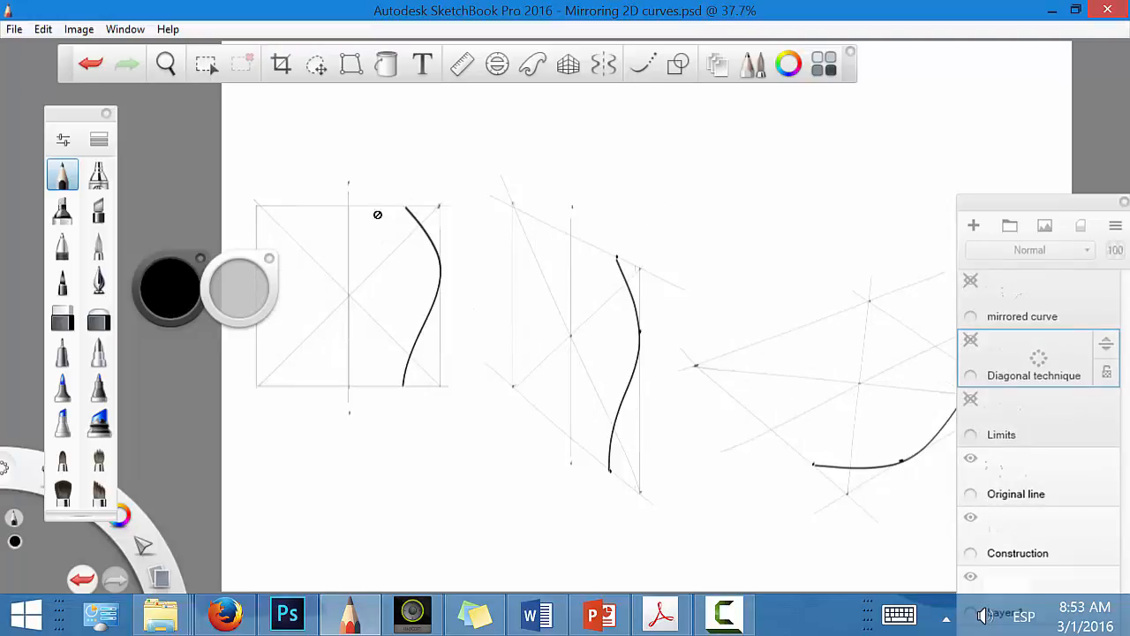
Step: Add a new layer above the Original line layer and hide the interface around the square construction
key(space)
drag(611, 354, 706, 369)
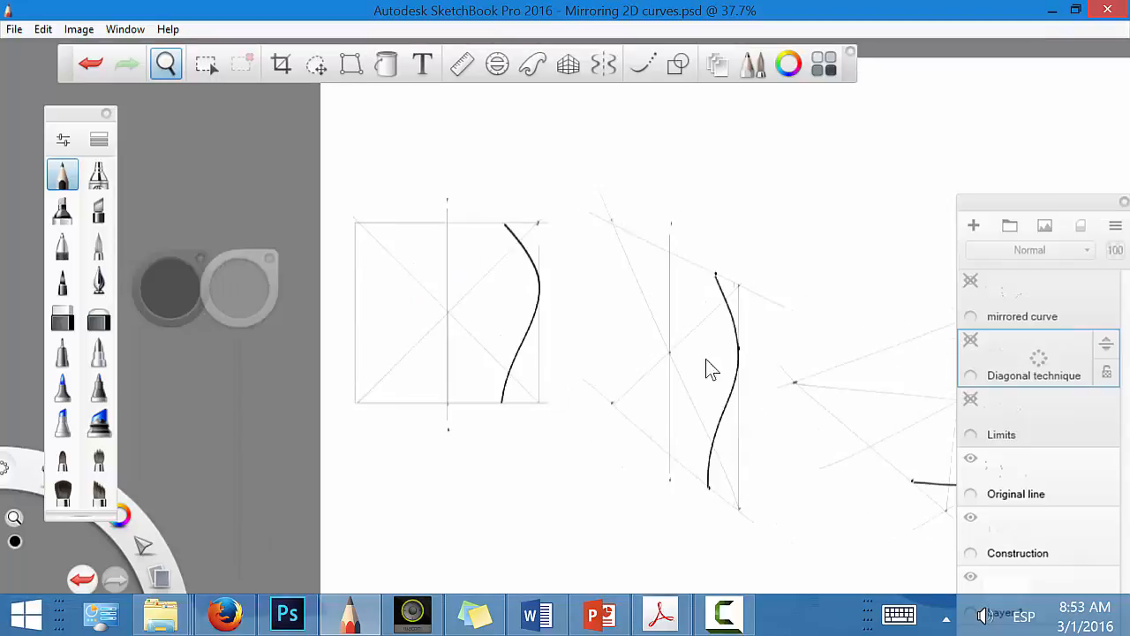
key(space)
drag(473, 311, 689, 305)
key(space)
drag(722, 349, 857, 371)
key(space)
drag(819, 340, 802, 316)
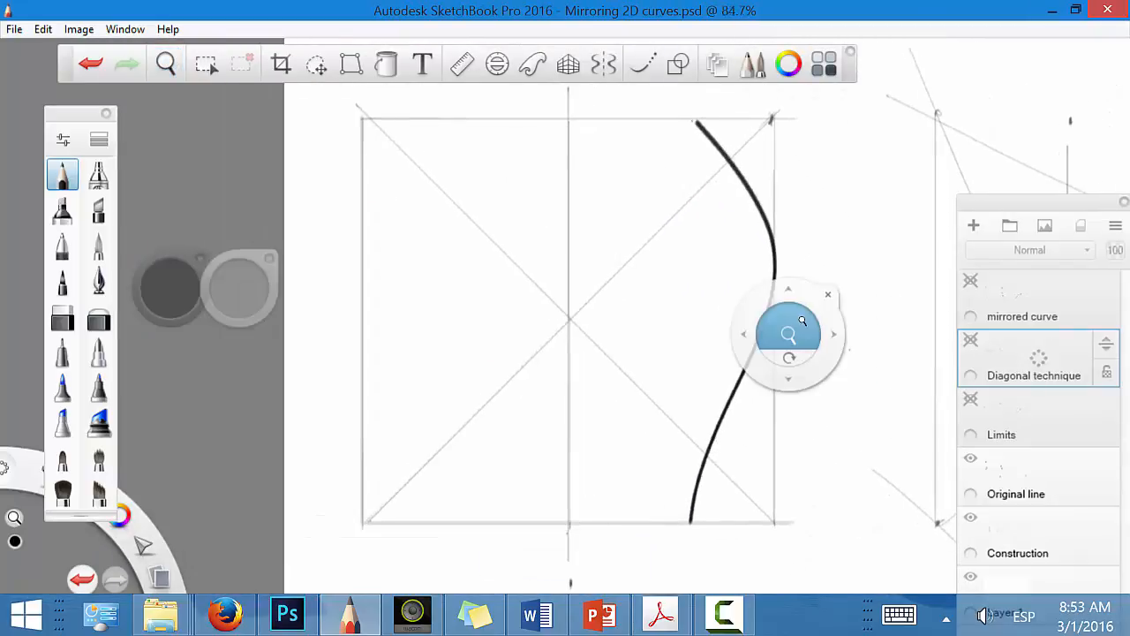
key(F9)
key(Tab)
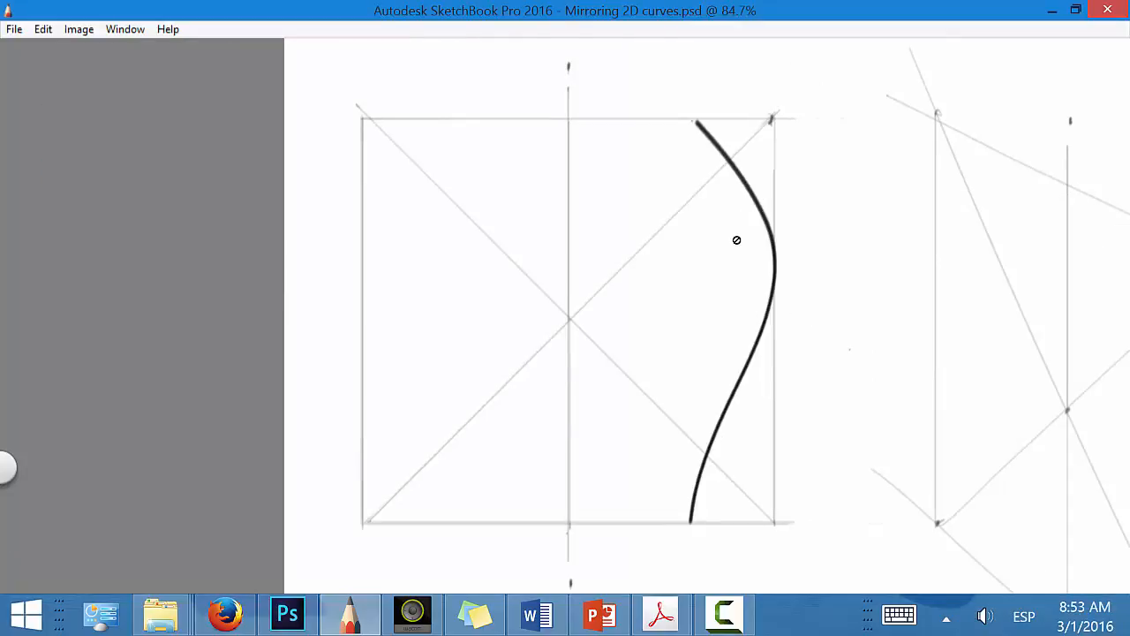
key(Tab)
drag(1035, 484, 1041, 438)
key(Tab)
drag(618, 68, 618, 94)
mouse_move(611, 82)
mouse_down()
mouse_move(618, 94)
mouse_move(625, 81)
mouse_up()
drag(506, 70, 507, 93)
drag(507, 93, 513, 82)
drag(416, 116, 418, 124)
drag(399, 256, 387, 256)
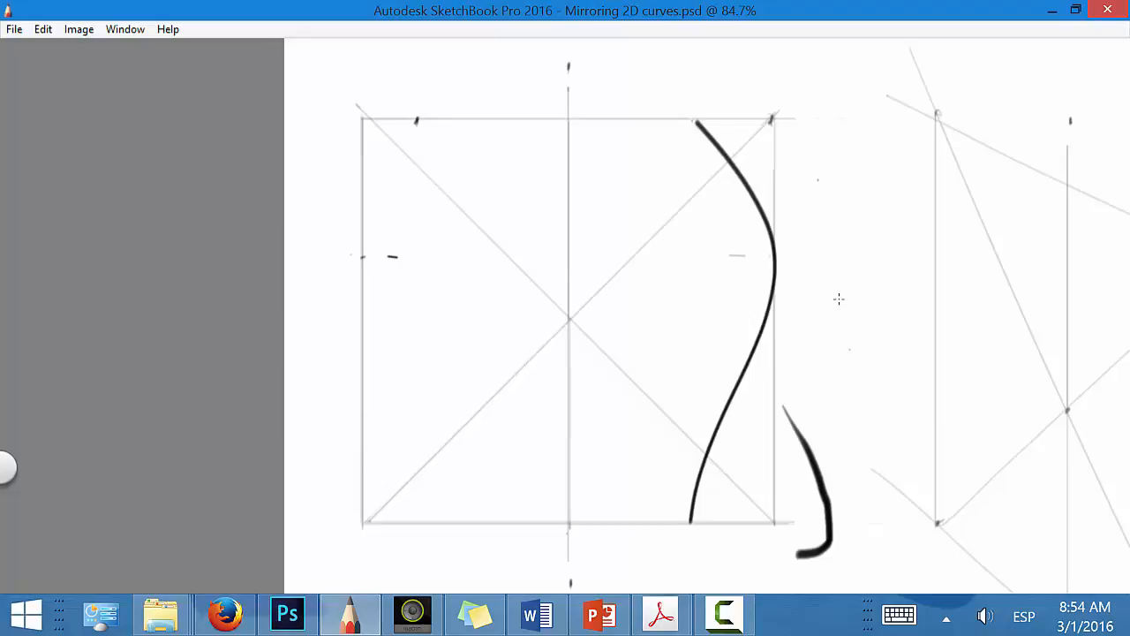
key(ctrl+z)
key(ctrl+z)
key(ctrl+z)
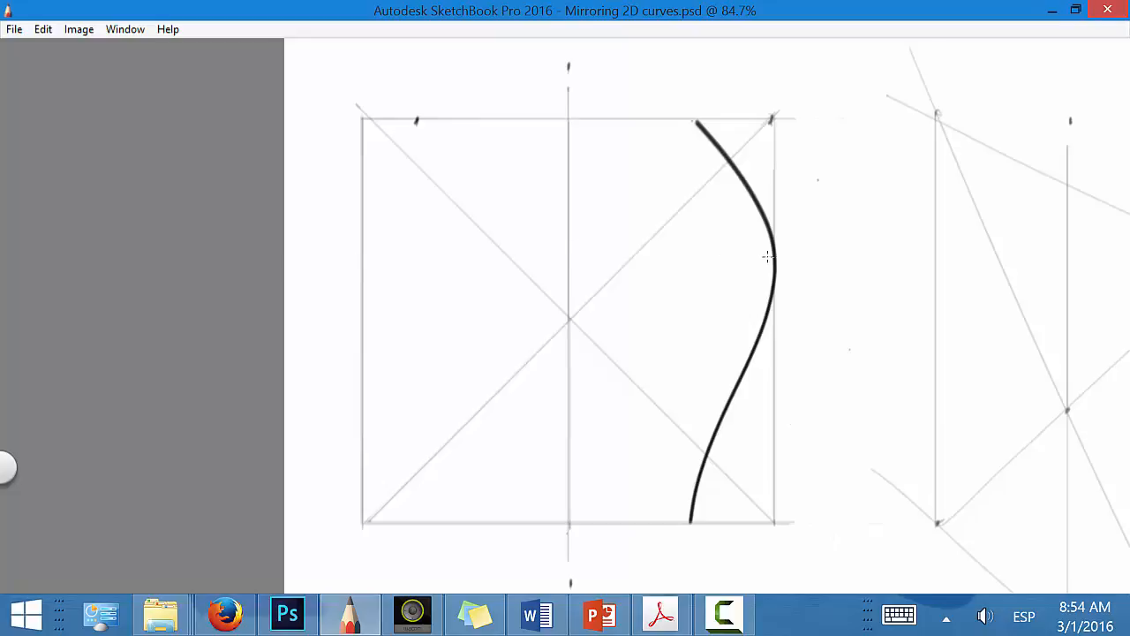
drag(767, 256, 659, 257)
drag(418, 260, 346, 250)
mouse_move(424, 123)
mouse_down()
mouse_move(370, 308)
mouse_move(419, 435)
mouse_move(419, 527)
mouse_up()
key(ctrl+z)
key(ctrl+z)
key(ctrl+z)
key(ctrl+z)
Step: Circle the curve's top end, draw arrows at its target spot on the top edge and at the widest point, and mark the bottom end
drag(698, 107, 698, 109)
drag(417, 84, 419, 115)
drag(426, 104, 418, 116)
drag(804, 256, 783, 256)
drag(692, 547, 691, 528)
Step: Project the curve's widest point horizontally to the square's opposite edge, marking that edge point and the square's centre
drag(775, 257, 373, 313)
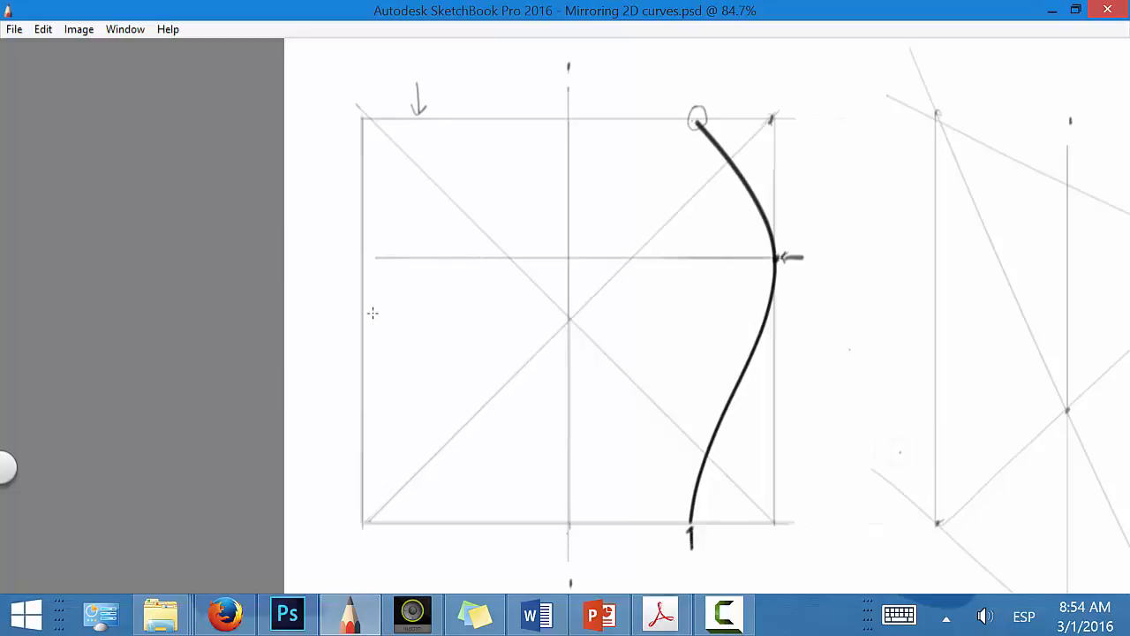
drag(362, 257, 362, 259)
drag(568, 320, 572, 314)
Step: Draw a line from the circled top end of the curve through the centre to the bottom edge and mark where it meets
key(space)
mouse_move(613, 471)
mouse_down()
mouse_move(545, 433)
mouse_move(582, 349)
mouse_up()
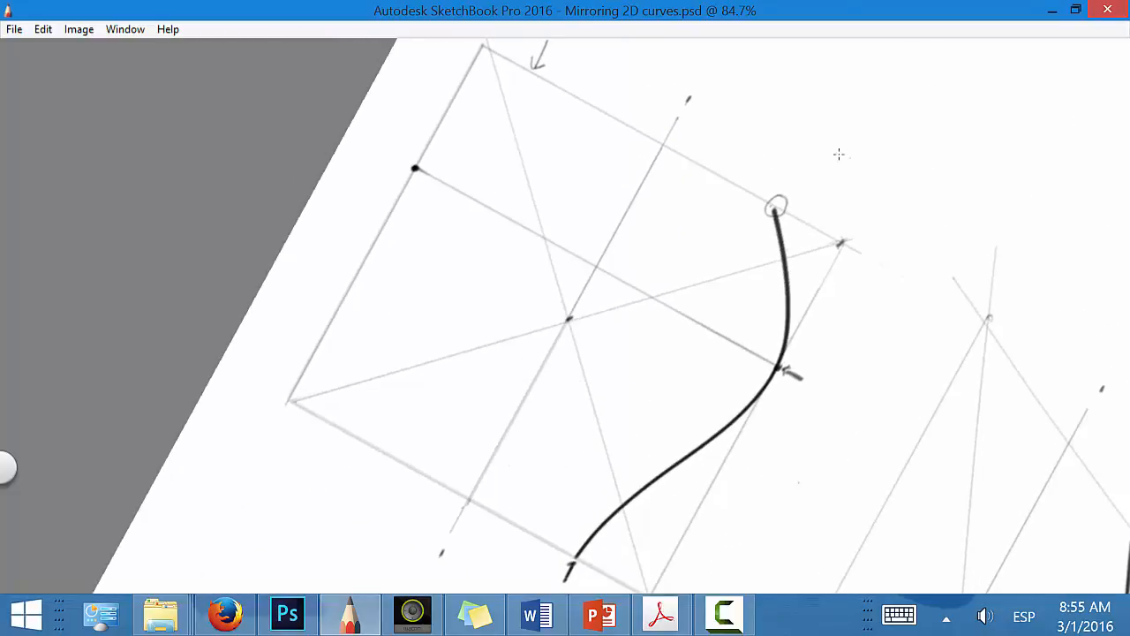
drag(333, 439, 813, 183)
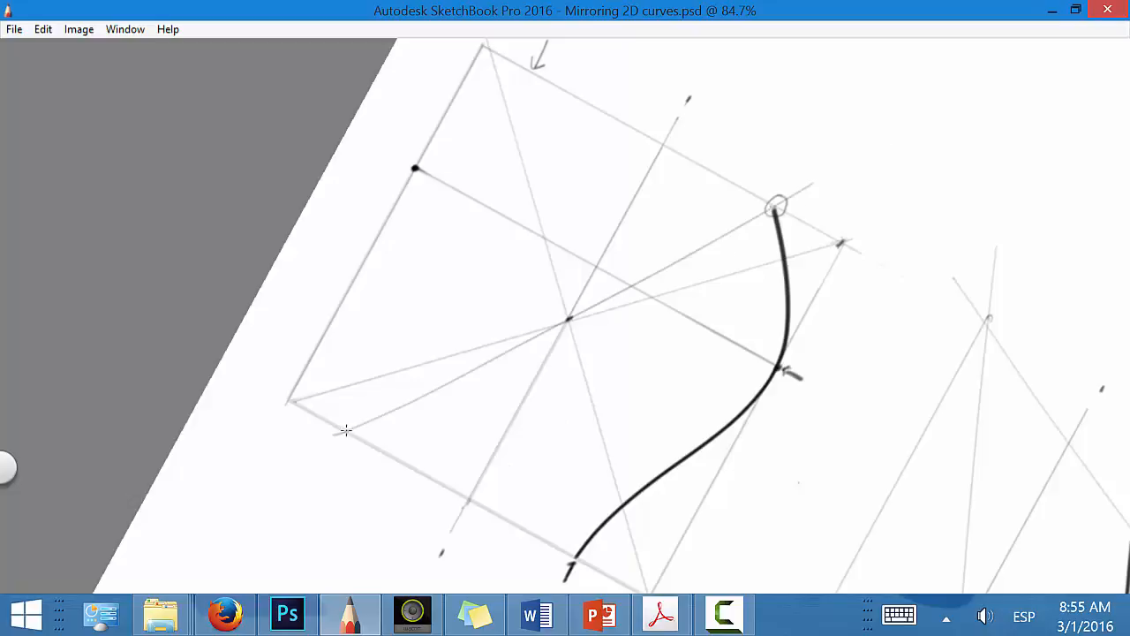
key(space)
mouse_move(512, 522)
mouse_down()
mouse_move(530, 533)
mouse_move(615, 520)
mouse_move(606, 525)
mouse_up()
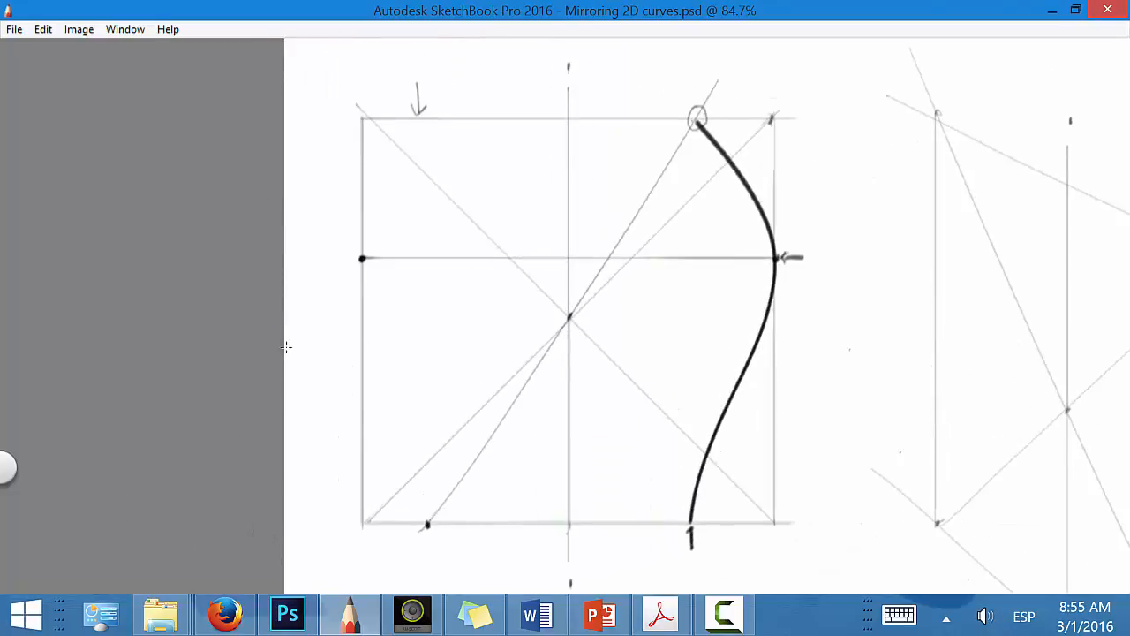
Step: Draw a vertical line from the new bottom-edge mark up to the top edge and mark the mirrored top end
drag(429, 516, 442, 128)
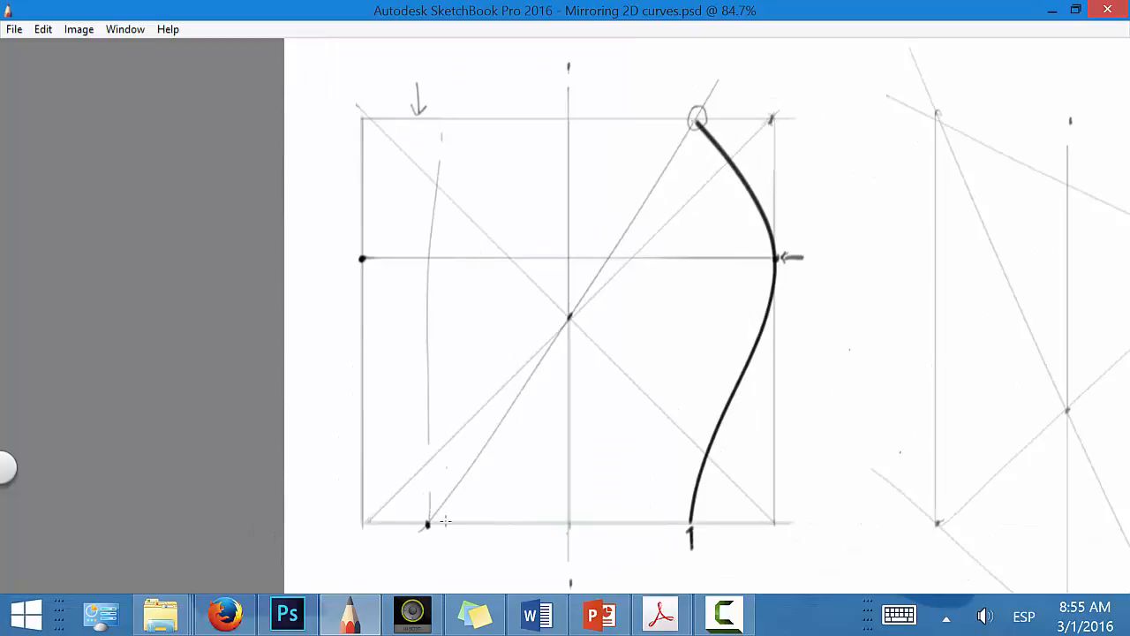
key(ctrl+z)
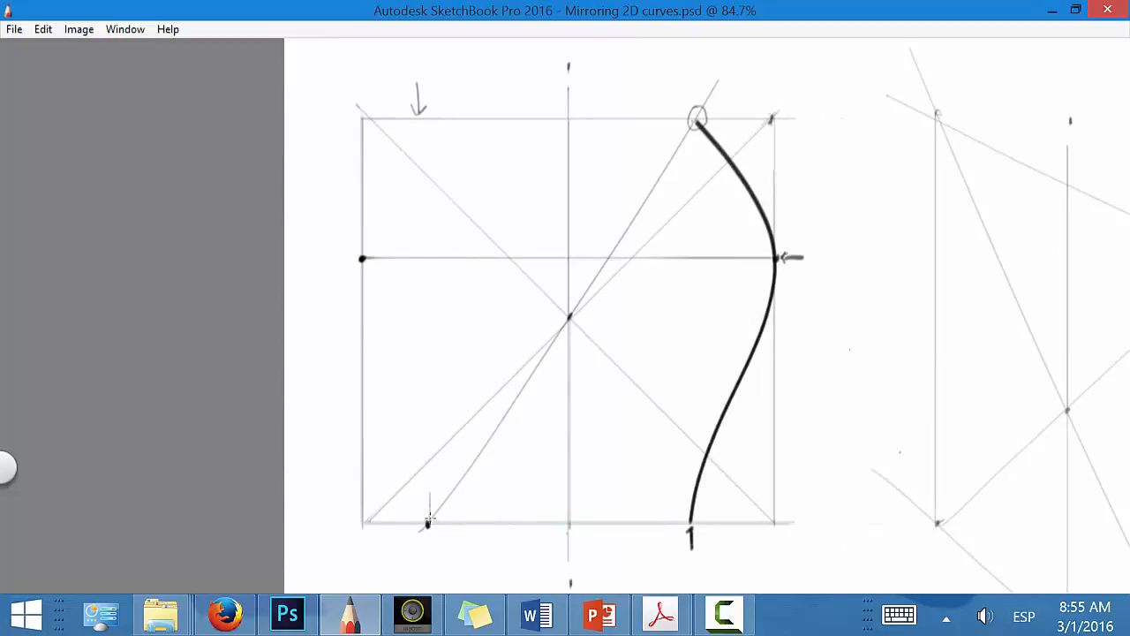
mouse_move(428, 521)
mouse_down()
mouse_move(439, 129)
mouse_move(429, 125)
mouse_up()
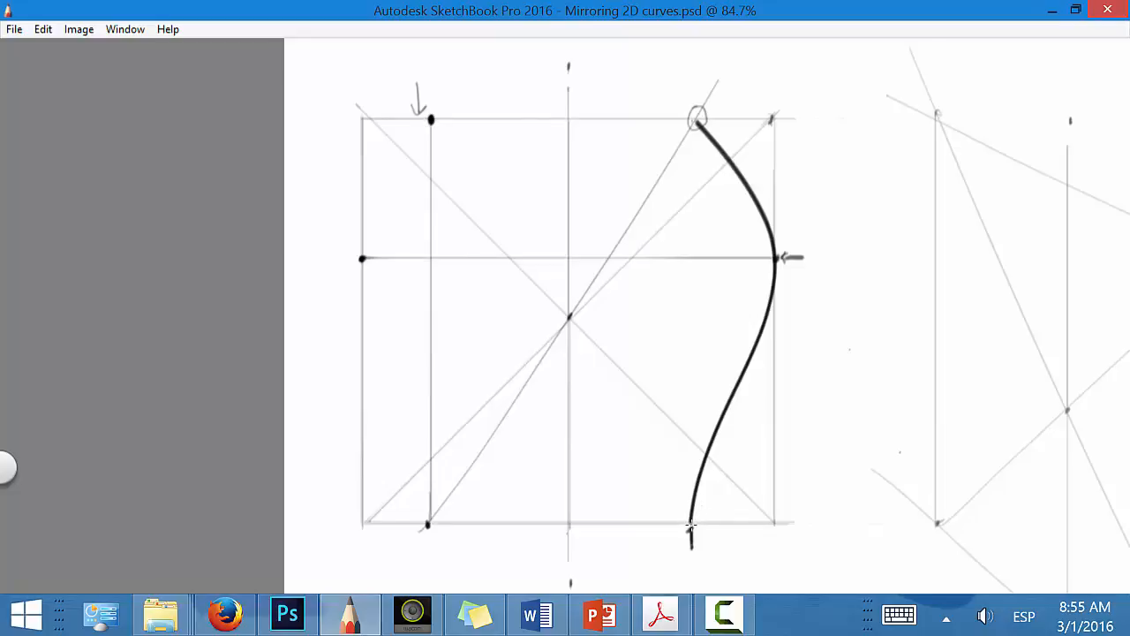
Step: Draw a line from the curve's bottom end through the centre to the top edge, and place the mirrored bottom end's dot below it
key(space)
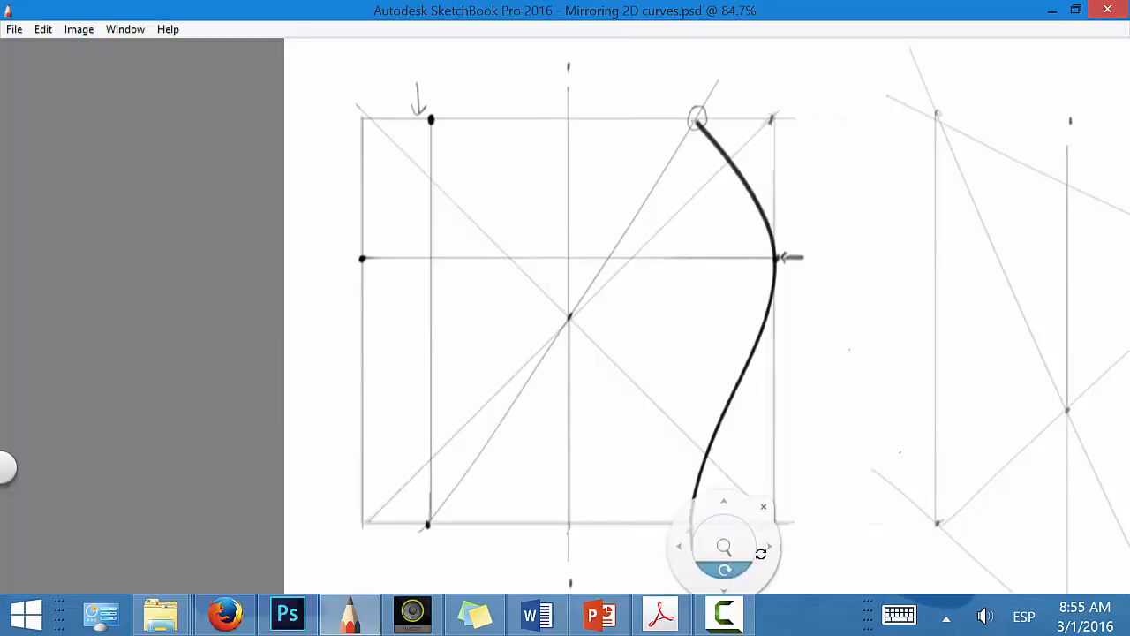
mouse_move(760, 550)
mouse_down()
mouse_move(895, 209)
mouse_move(800, 156)
mouse_move(760, 178)
mouse_up()
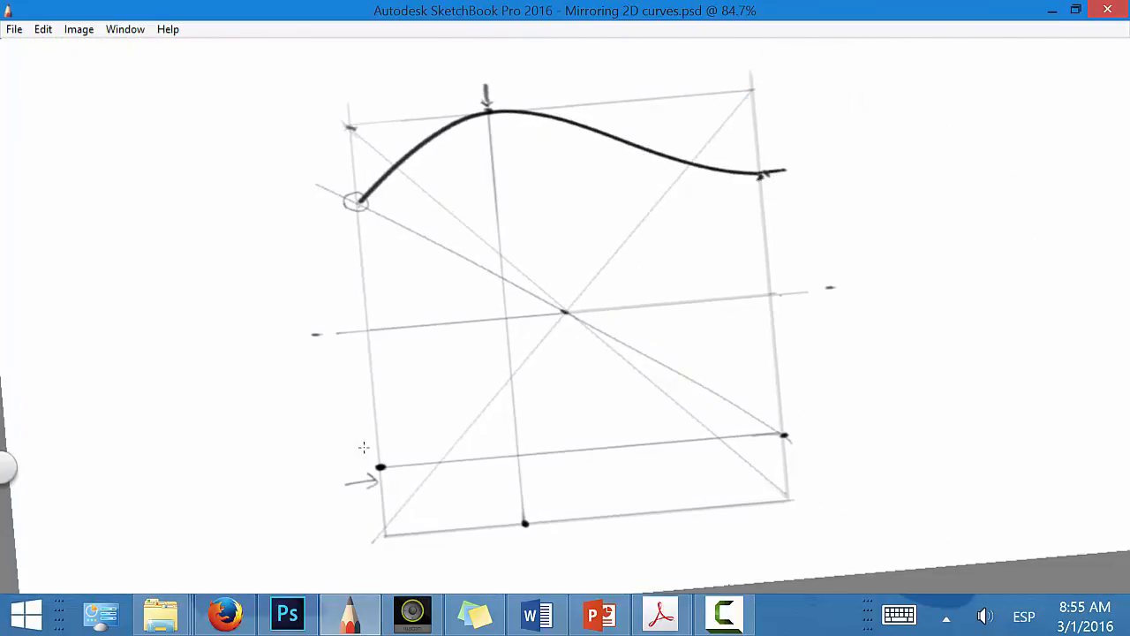
drag(362, 452, 774, 180)
key(ctrl+z)
drag(378, 449, 823, 132)
key(space)
drag(663, 449, 382, 445)
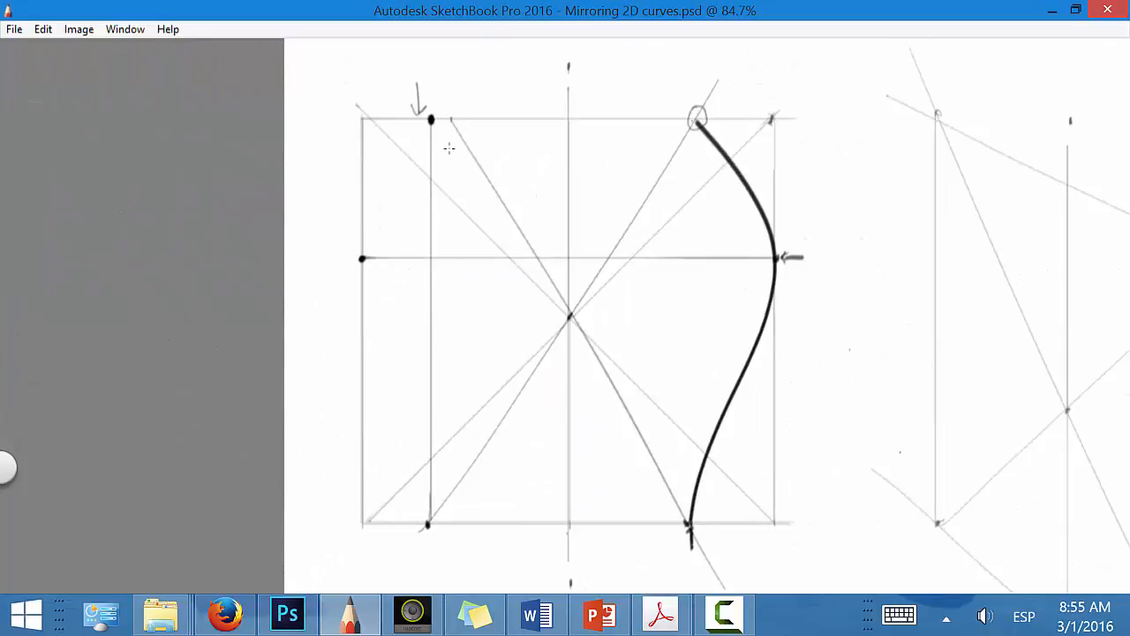
click(450, 522)
drag(432, 520, 419, 542)
Step: Lower Layer1's opacity to 56 and add a new layer above it
key(Tab)
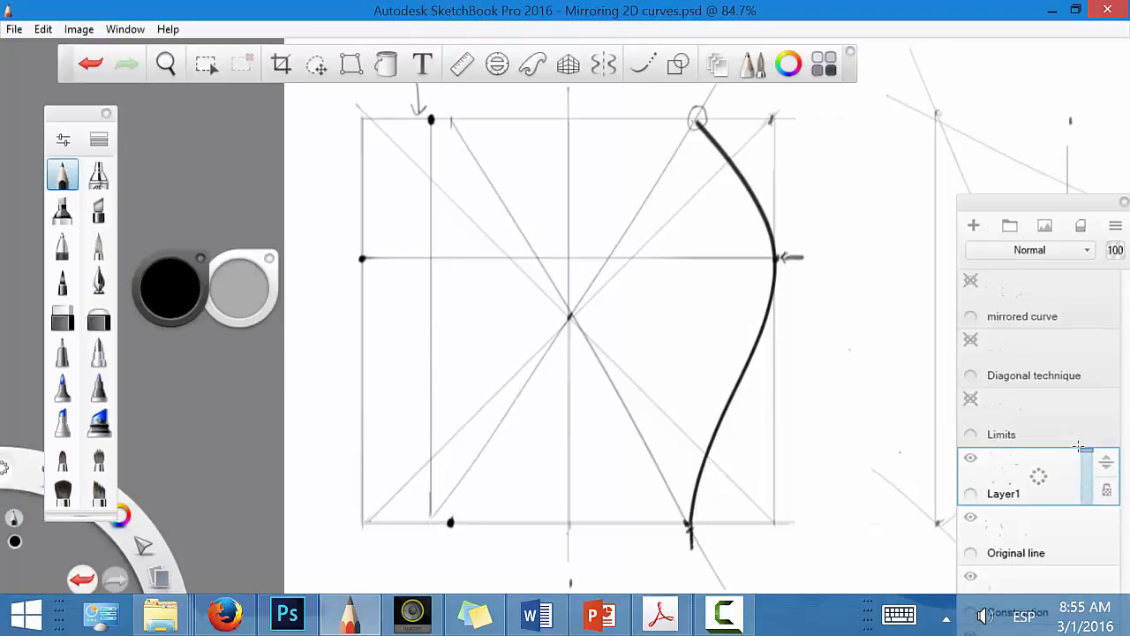
click(1088, 481)
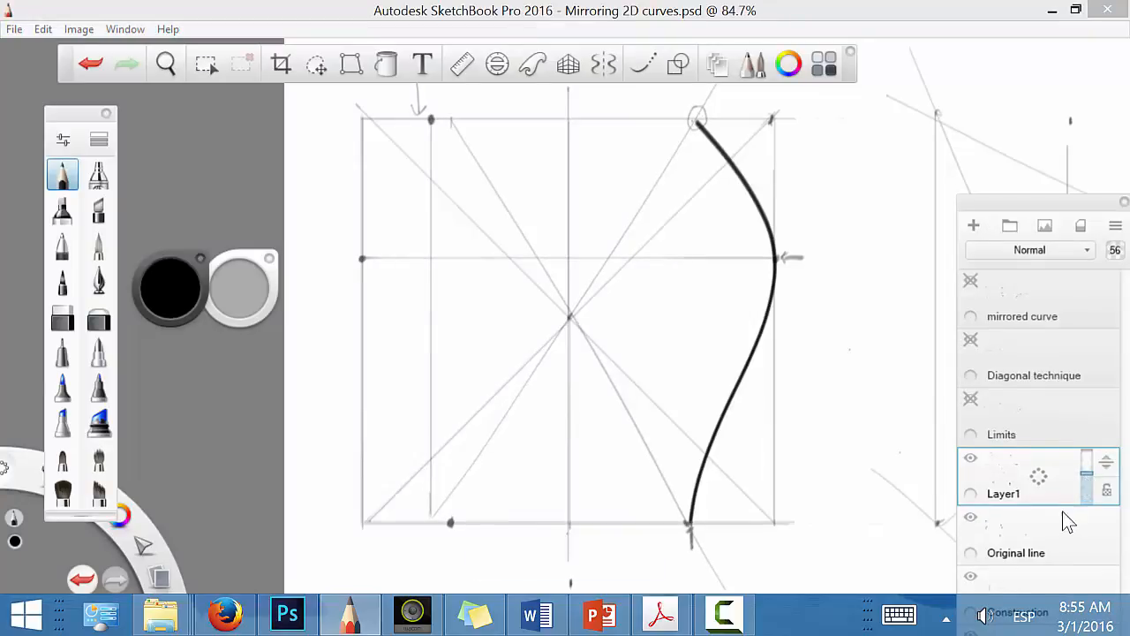
drag(1042, 485, 1039, 417)
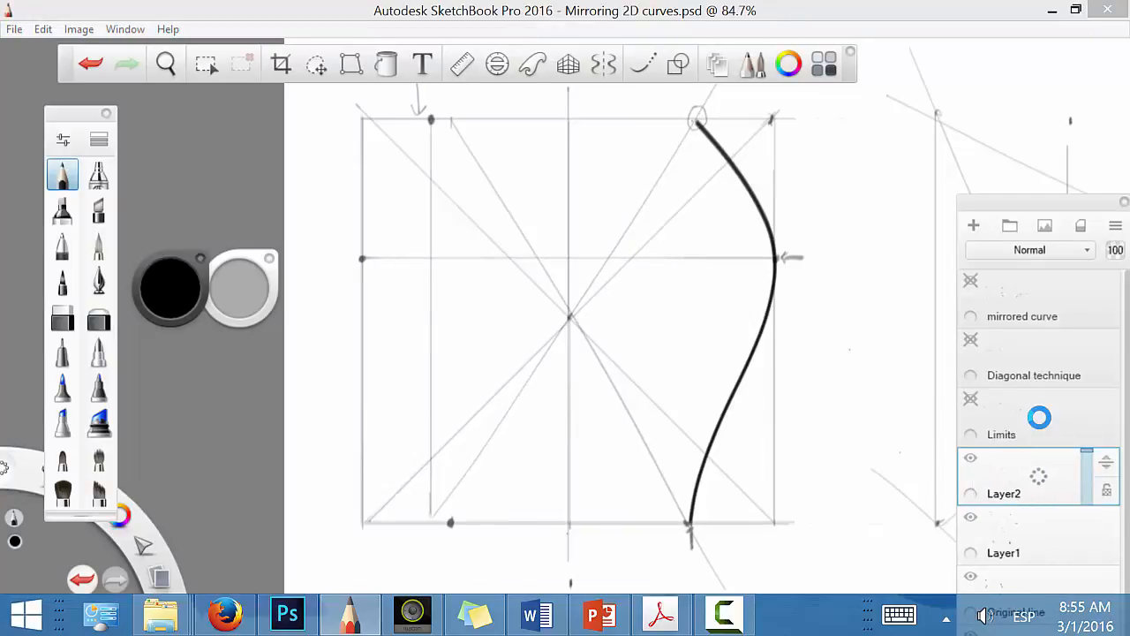
key(Tab)
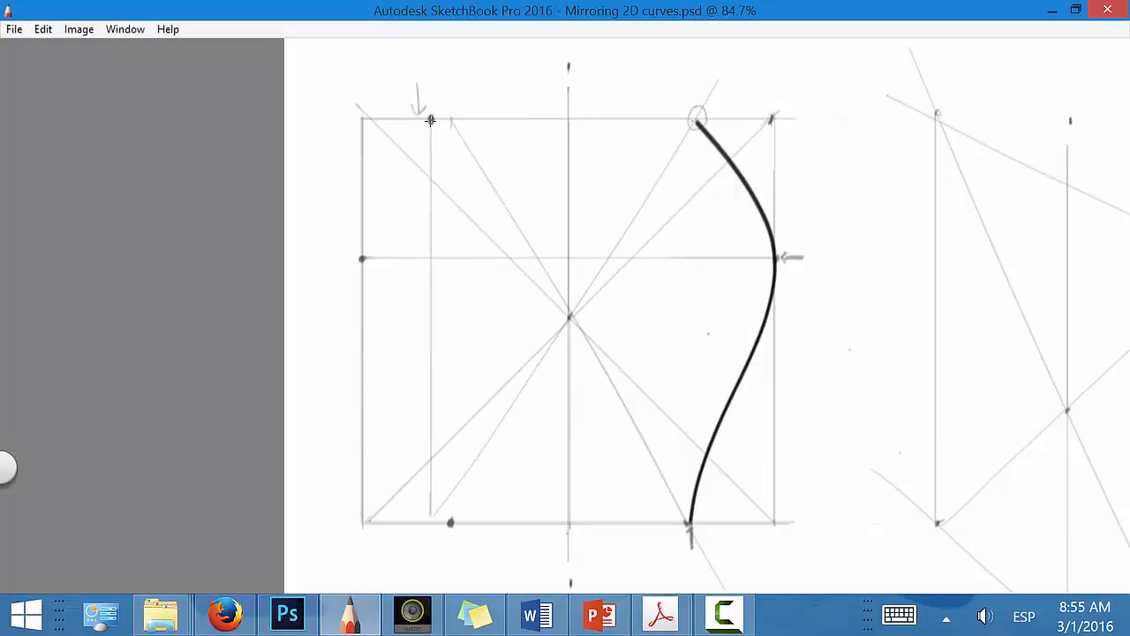
mouse_move(431, 119)
mouse_down()
mouse_move(364, 187)
mouse_move(353, 235)
mouse_move(431, 414)
mouse_move(450, 519)
mouse_up()
key(ctrl+z)
mouse_move(418, 483)
mouse_down()
mouse_move(379, 202)
mouse_move(414, 126)
mouse_up()
key(ctrl+z)
Step: Mark the square's centre with a bold dot and try tracing the vertical axis and the outer edge beside the curve
click(570, 316)
drag(569, 88, 570, 547)
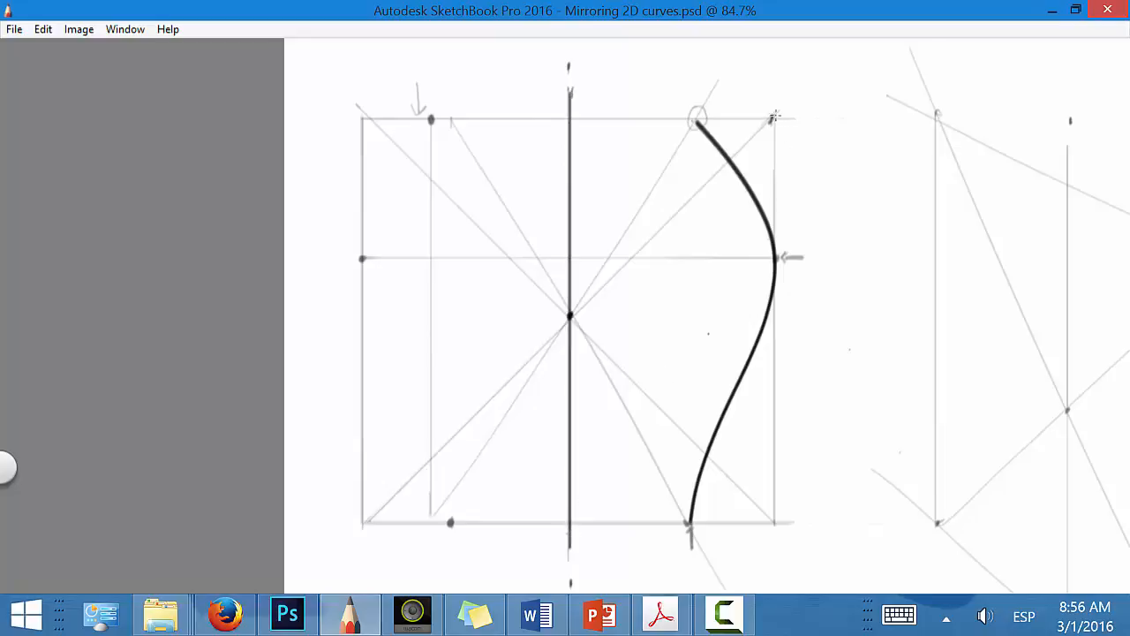
drag(777, 115, 775, 508)
key(ctrl+z)
key(ctrl+z)
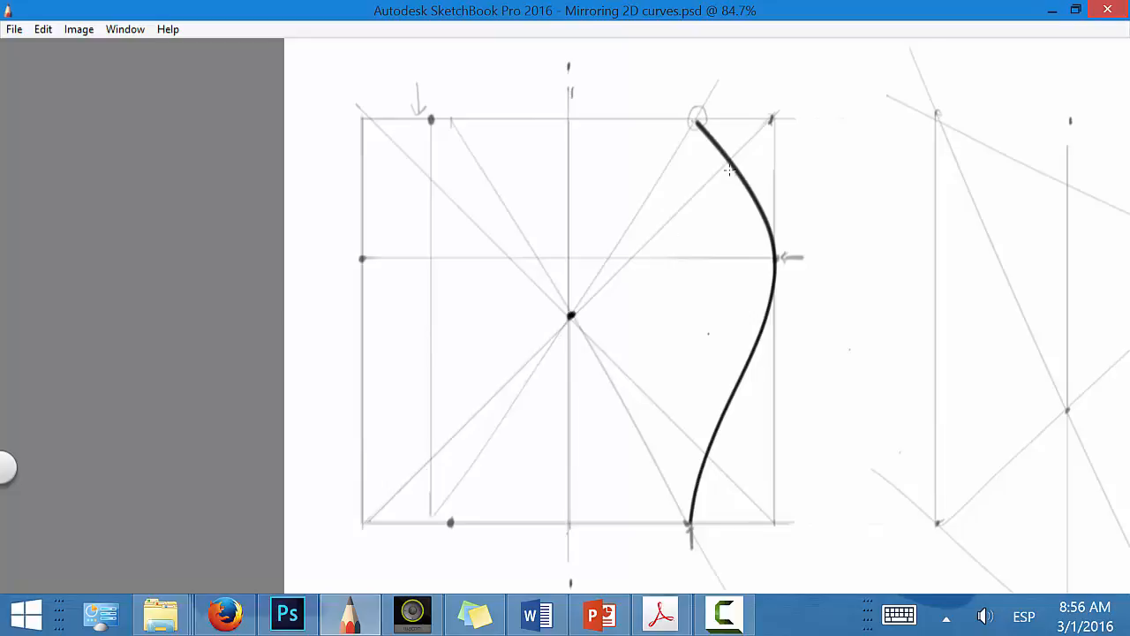
mouse_move(573, 314)
mouse_down()
mouse_move(681, 213)
mouse_move(732, 139)
mouse_move(729, 164)
mouse_up()
key(ctrl+z)
drag(770, 121, 772, 119)
click(573, 315)
click(365, 117)
click(681, 215)
click(482, 240)
key(ctrl+z)
Step: Draw a horizontal line from the curve's upper crossing with the diagonal to the opposite diagonal and mark the mirrored point
key(ctrl+z)
key(ctrl+z)
key(ctrl+z)
key(ctrl+z)
drag(730, 161, 433, 176)
key(ctrl+z)
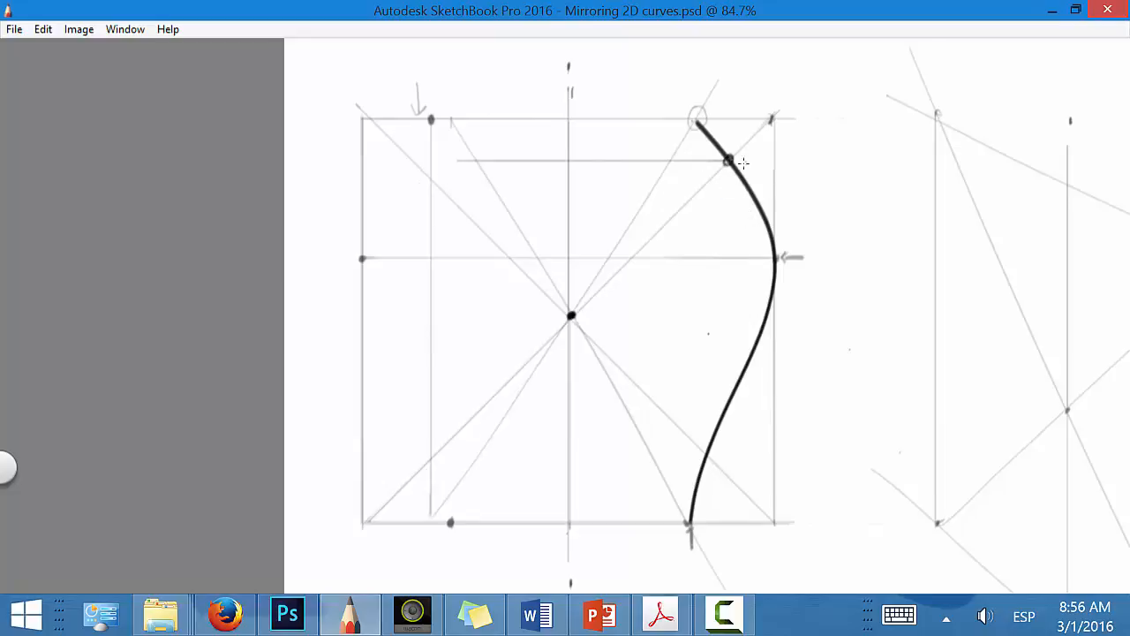
key(ctrl+z)
mouse_move(729, 160)
mouse_down()
mouse_move(425, 179)
mouse_move(408, 160)
mouse_up()
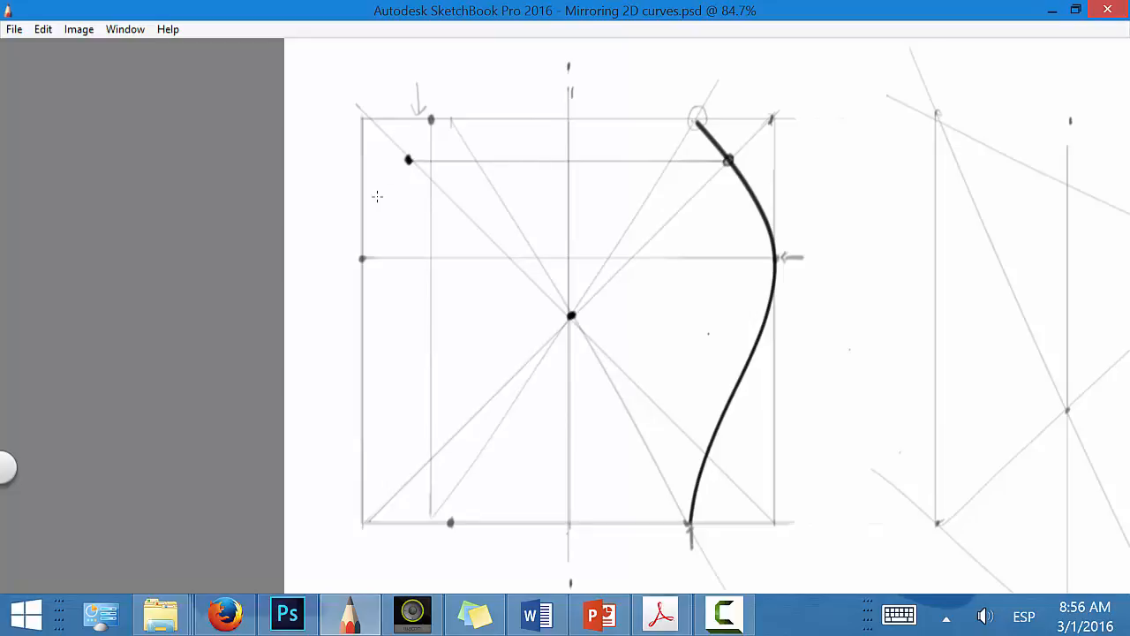
Step: Circle the curve's lower crossing with the diagonal, project it horizontally to the opposite diagonal and mark the mirrored point
drag(708, 450, 708, 451)
drag(572, 317, 776, 515)
drag(802, 452, 800, 468)
drag(706, 455, 494, 491)
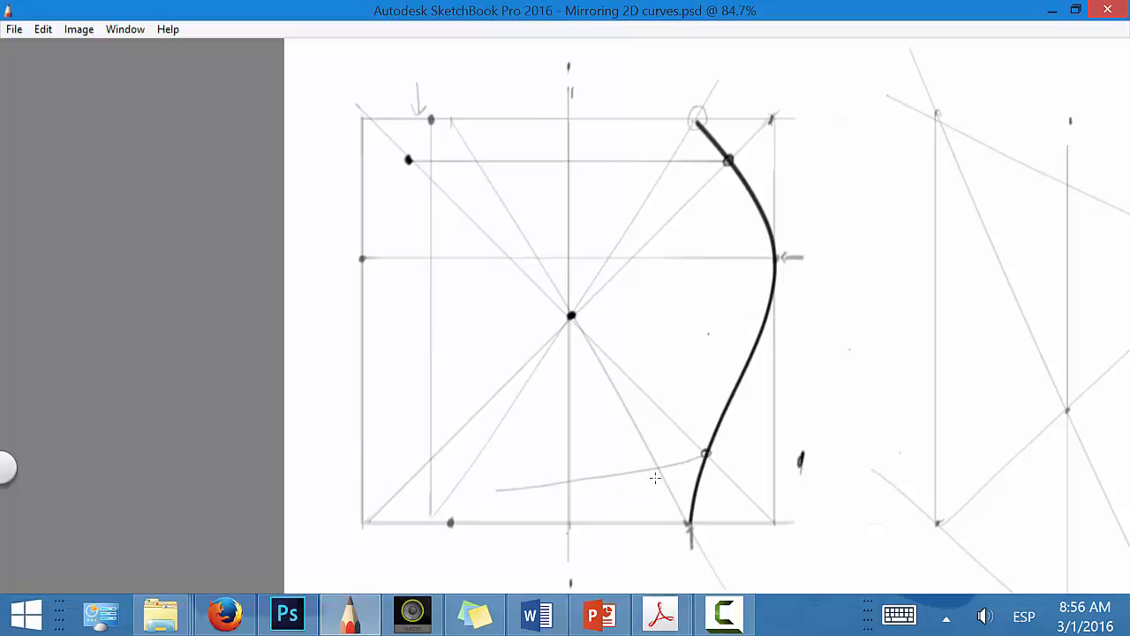
key(ctrl+z)
drag(704, 451, 438, 452)
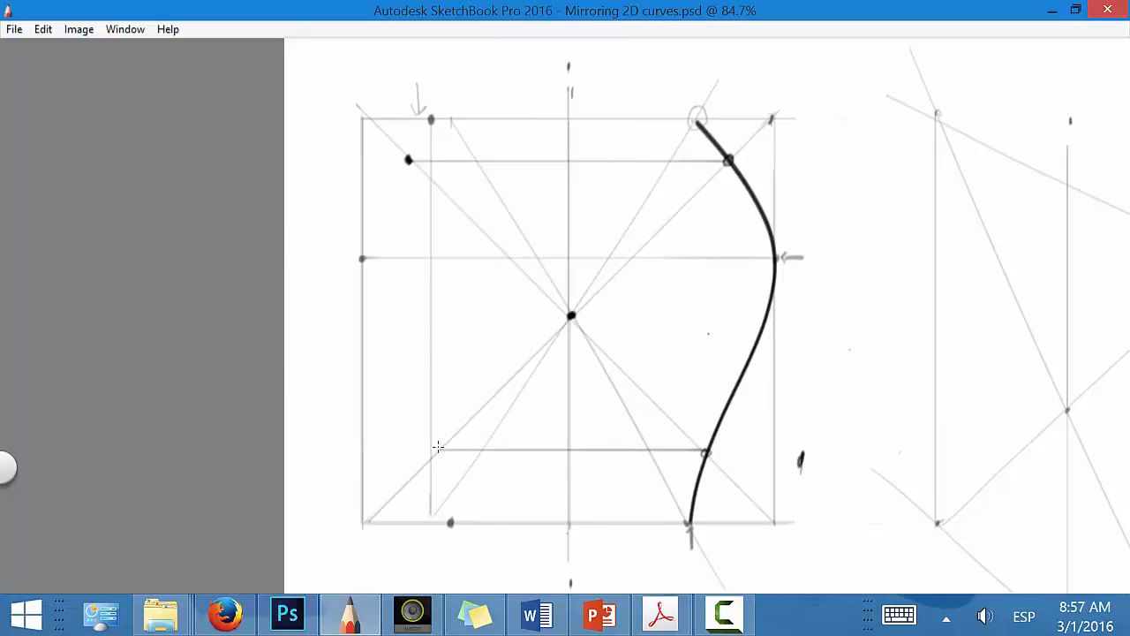
click(439, 450)
Step: Draw an extra line from the centre across the lower part of the curve to the square's outer edge and mark the edge point
key(space)
mouse_move(673, 509)
mouse_down()
mouse_move(744, 464)
mouse_move(812, 308)
mouse_move(799, 329)
mouse_up()
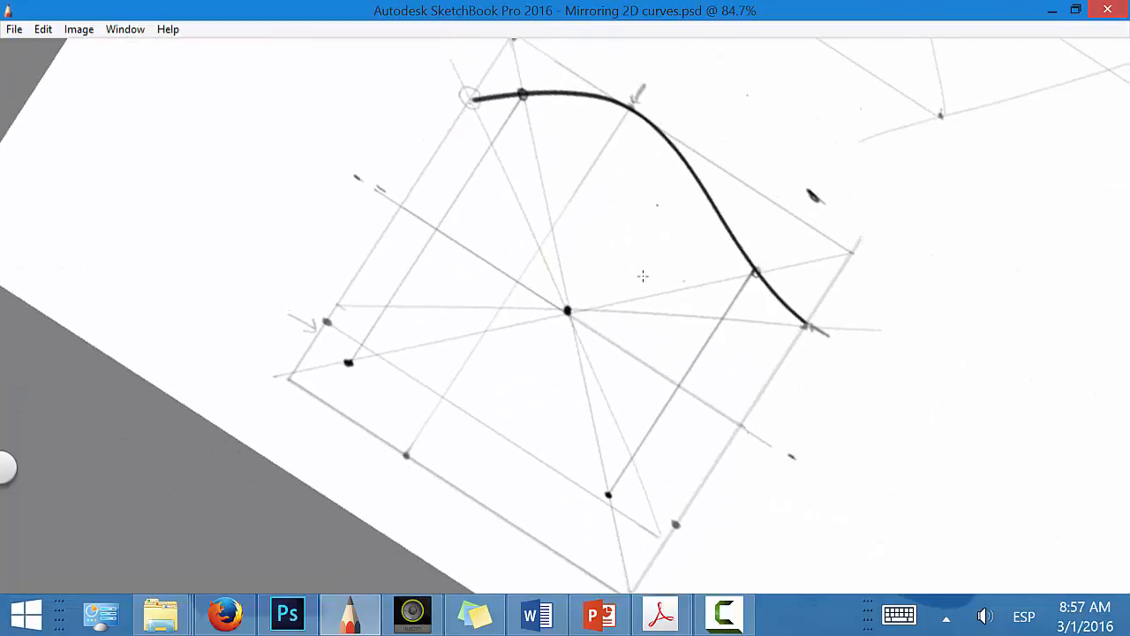
drag(570, 310, 783, 181)
click(762, 194)
key(space)
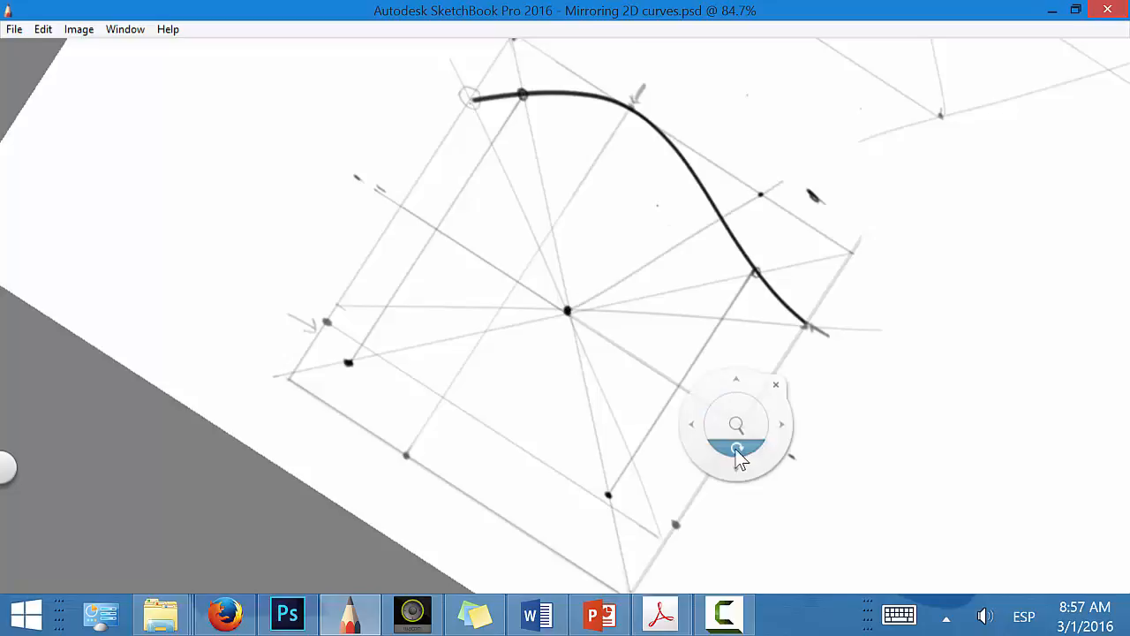
drag(737, 451, 545, 549)
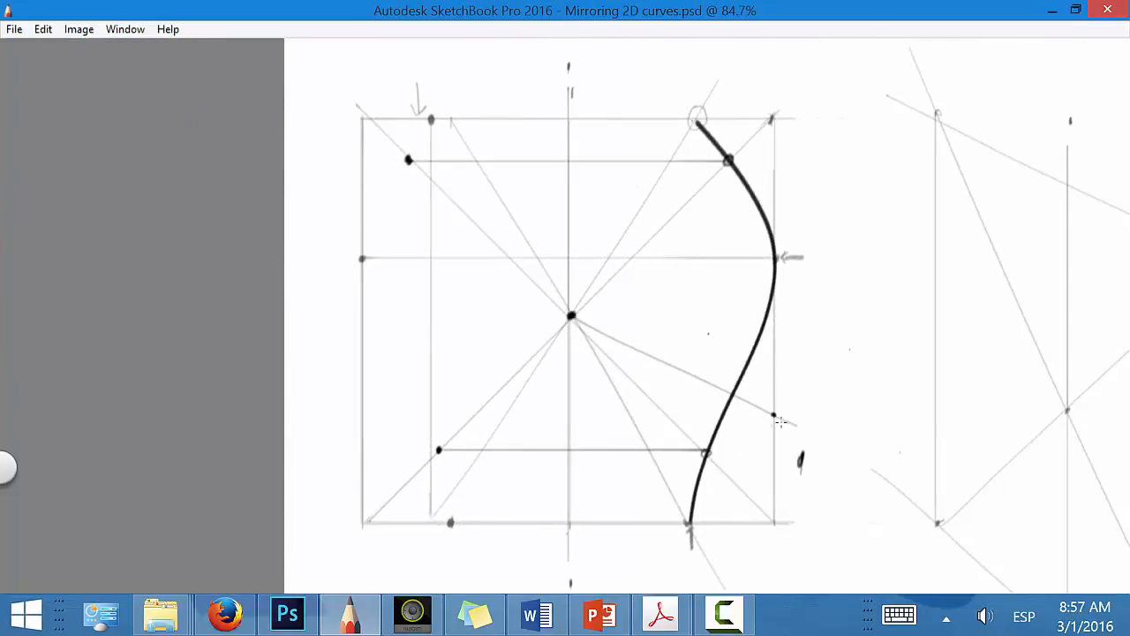
Step: Project the extra line's edge point horizontally across to the opposite edge and mark it there
drag(773, 414, 576, 415)
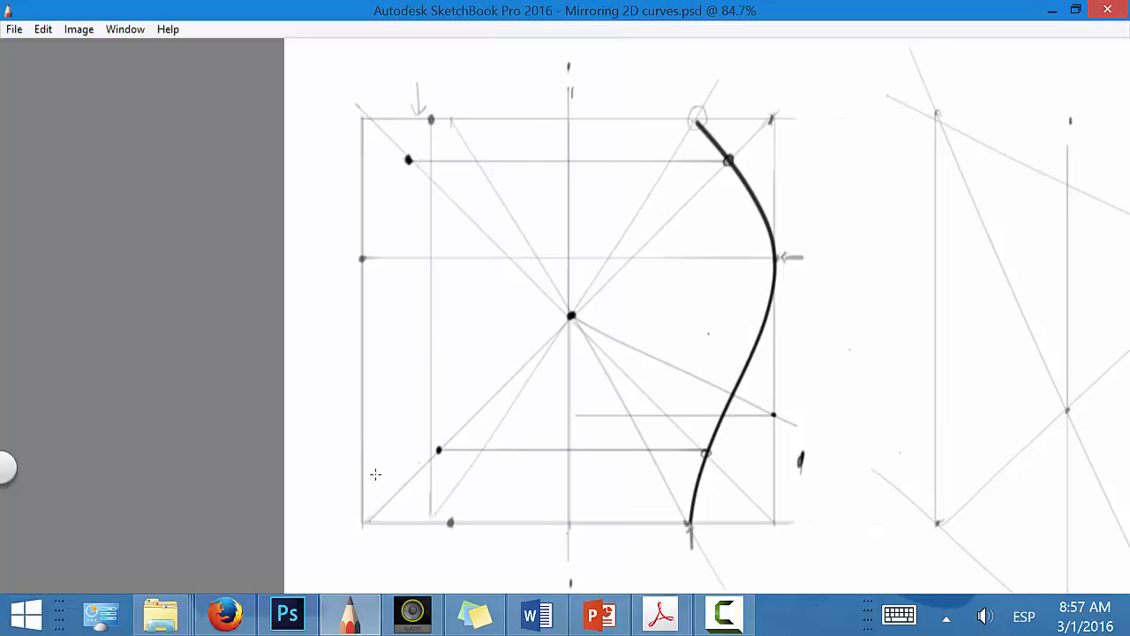
key(ctrl+z)
drag(773, 415, 362, 414)
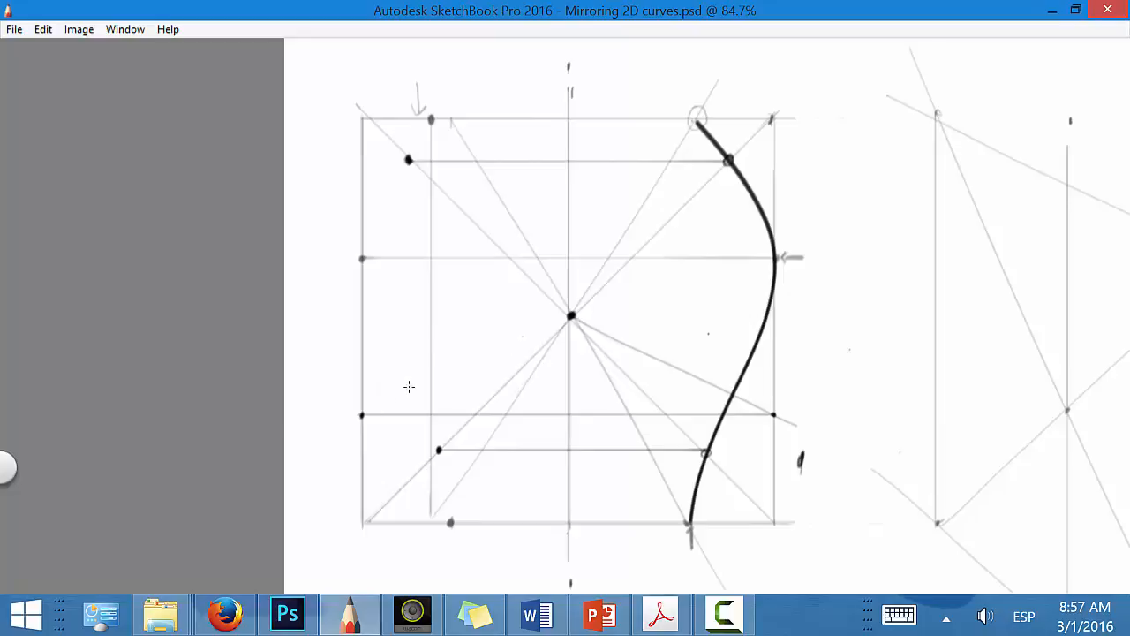
Step: Connect the opposite edge mark to the centre, and project the curve's crossing with the extra line onto it as a mirrored point
drag(449, 374, 568, 318)
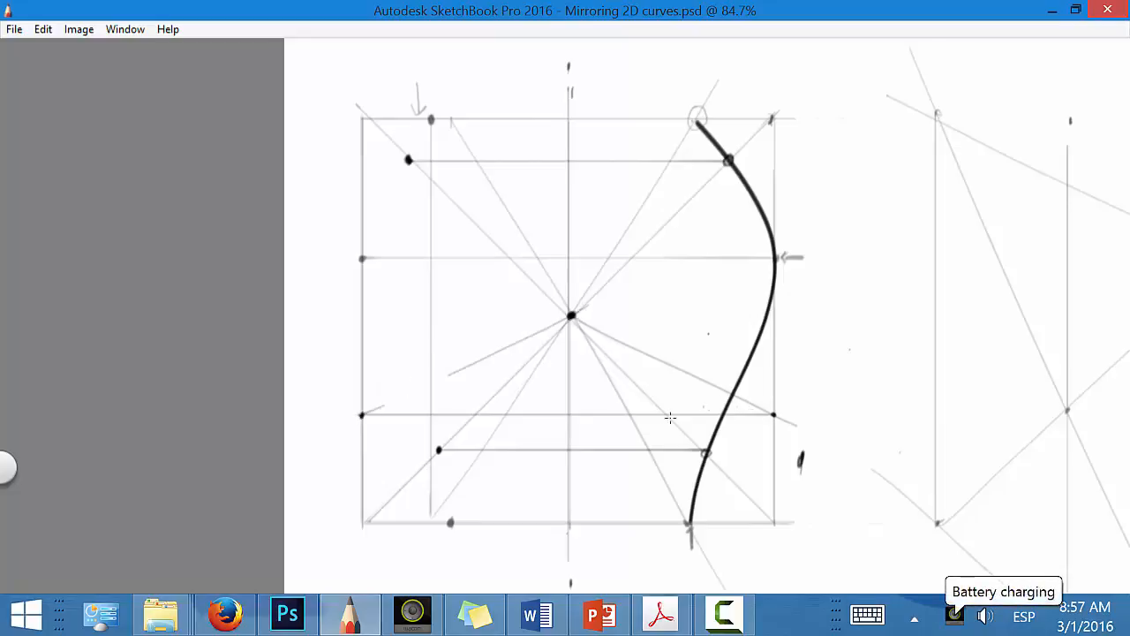
mouse_move(731, 394)
mouse_down()
mouse_move(389, 396)
mouse_move(457, 369)
mouse_up()
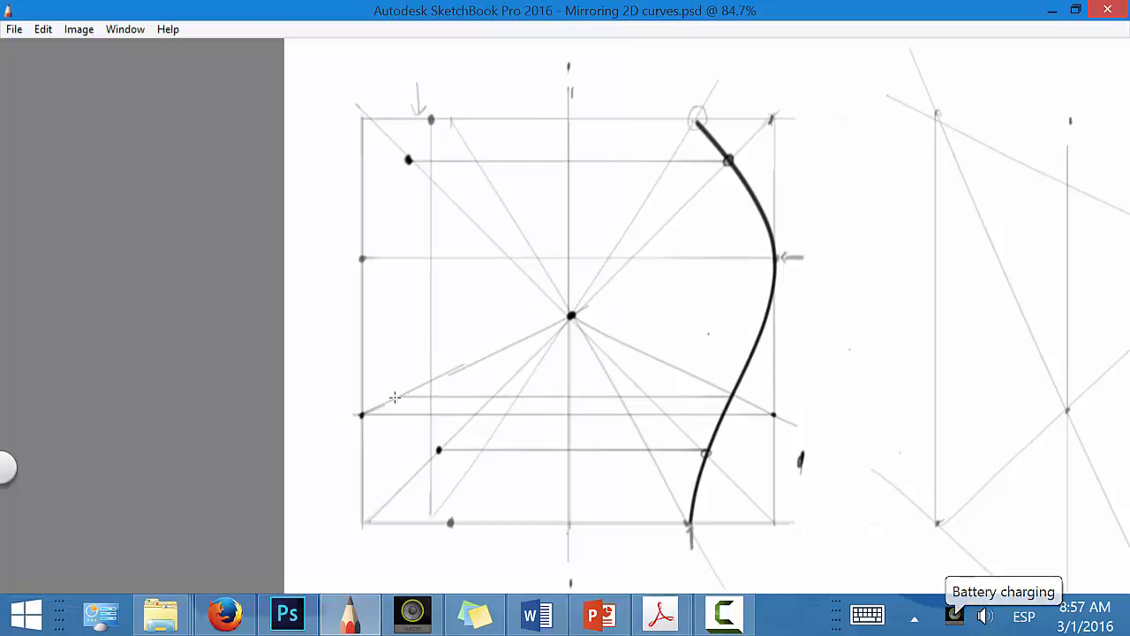
click(398, 396)
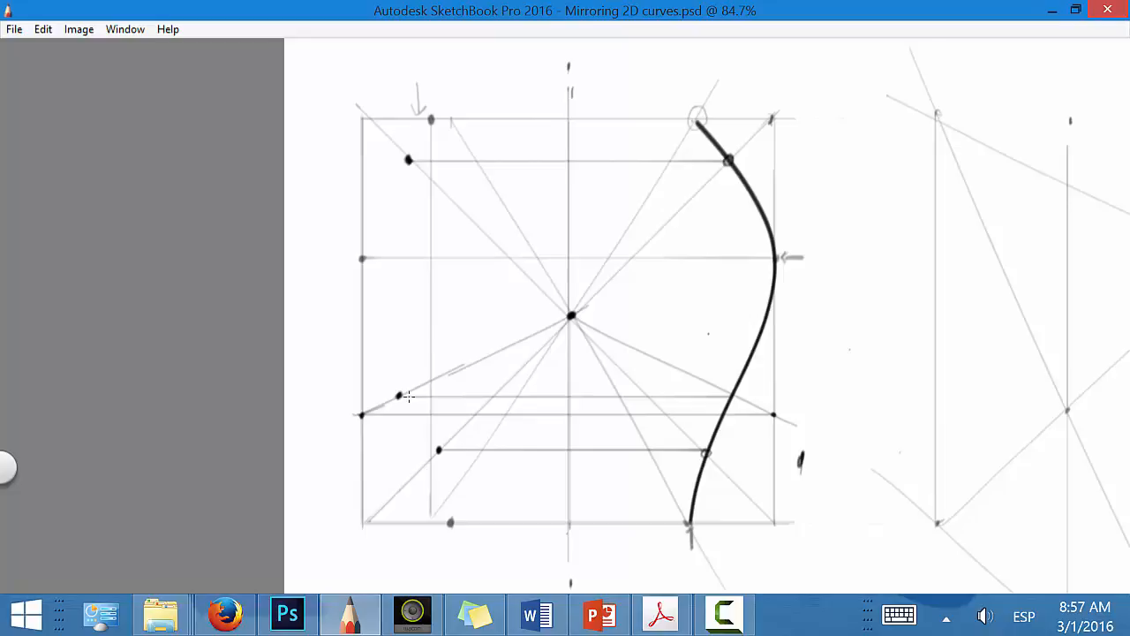
Step: Turn on Steady Stroke and draw the mirrored curve through the marked points between the square's lower and upper edges, redoing it until smooth
key(Tab)
click(643, 63)
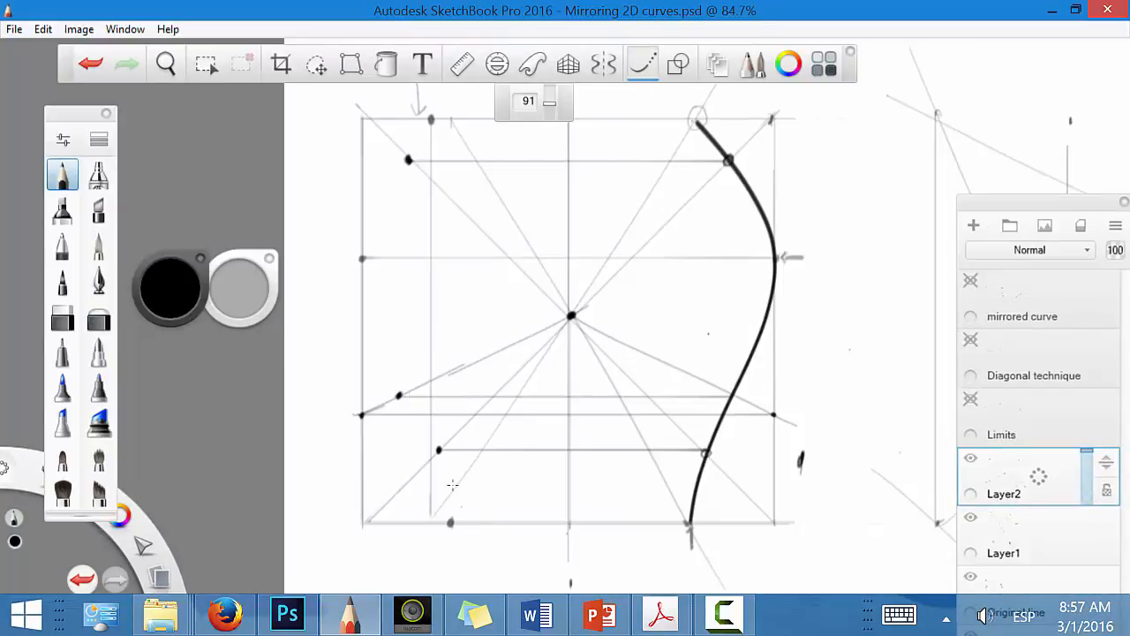
mouse_move(452, 520)
mouse_down()
mouse_move(452, 455)
mouse_move(432, 395)
mouse_move(401, 373)
mouse_up()
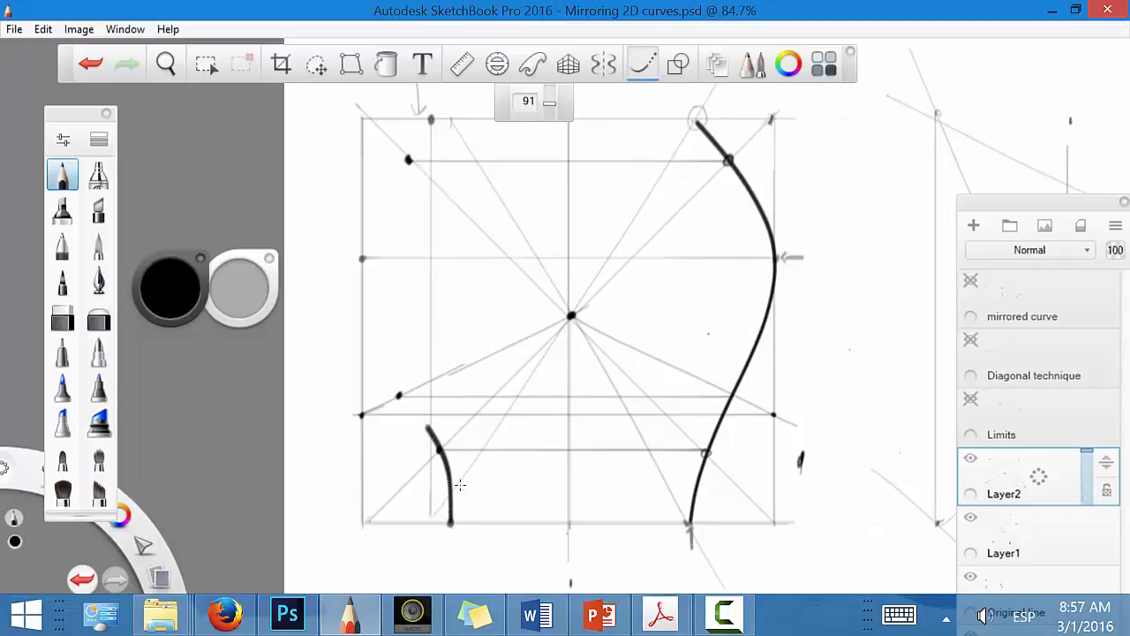
key(ctrl+z)
mouse_move(450, 520)
mouse_down()
mouse_move(424, 400)
mouse_move(369, 351)
mouse_move(358, 256)
mouse_move(367, 182)
mouse_move(378, 196)
mouse_move(433, 117)
mouse_up()
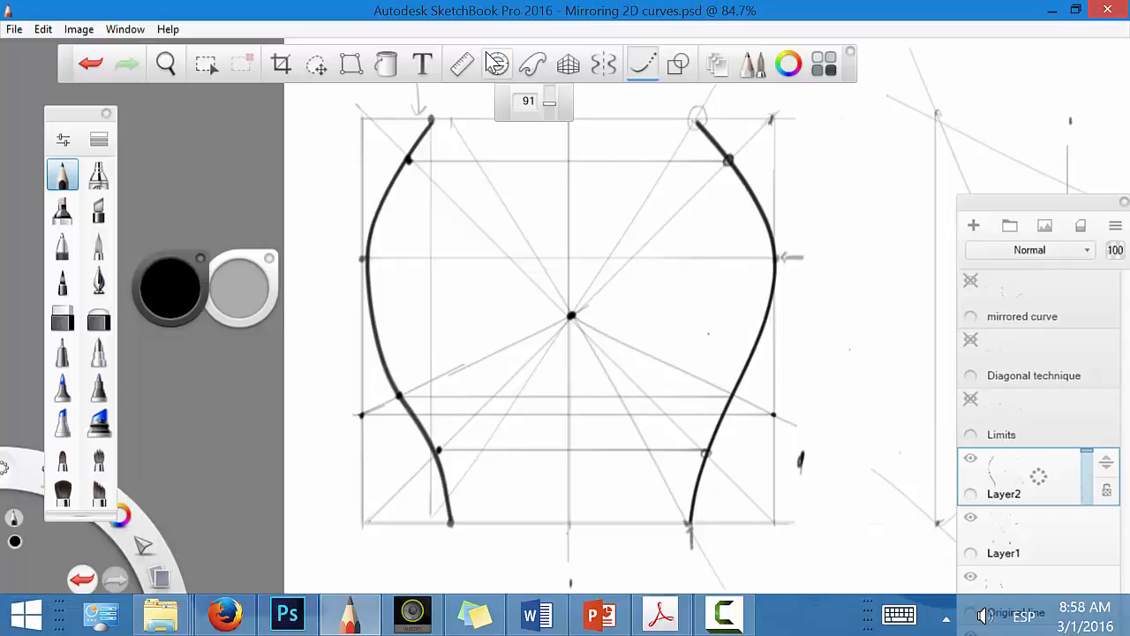
key(ctrl+z)
key(space)
mouse_move(606, 330)
mouse_down()
mouse_move(534, 332)
mouse_move(394, 379)
mouse_up()
mouse_move(468, 164)
mouse_down()
mouse_move(416, 233)
mouse_move(396, 298)
mouse_move(398, 326)
mouse_move(406, 311)
mouse_move(436, 393)
mouse_move(474, 423)
mouse_move(499, 481)
mouse_move(505, 529)
mouse_move(483, 555)
mouse_up()
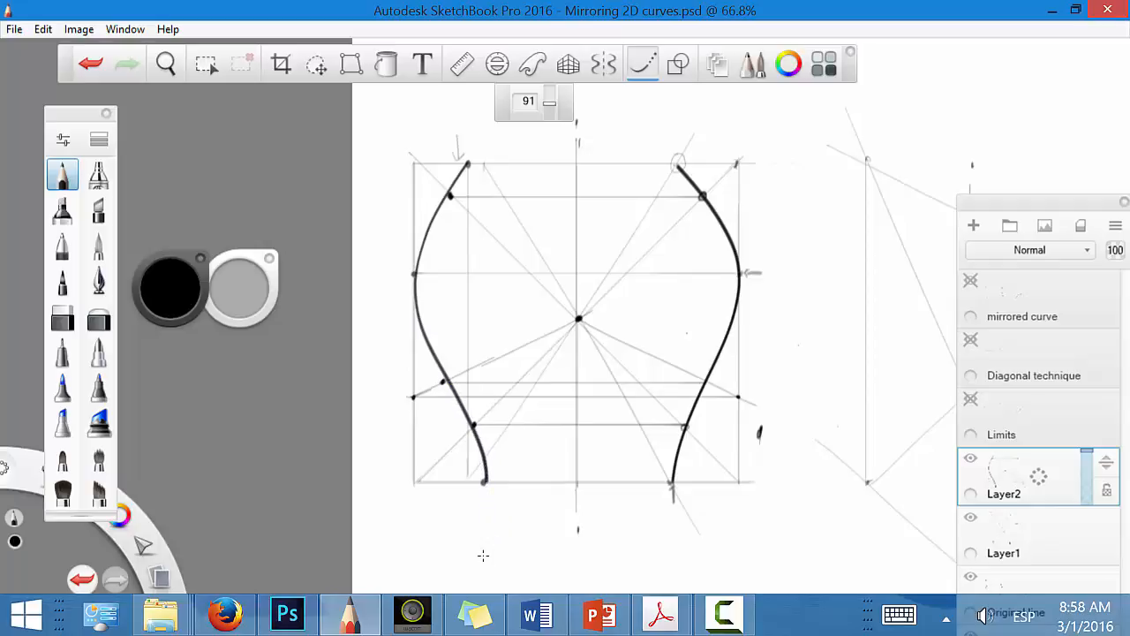
Step: Delete Layer2 and Layer1, which hold the mirrored curve and its construction marks
click(1019, 474)
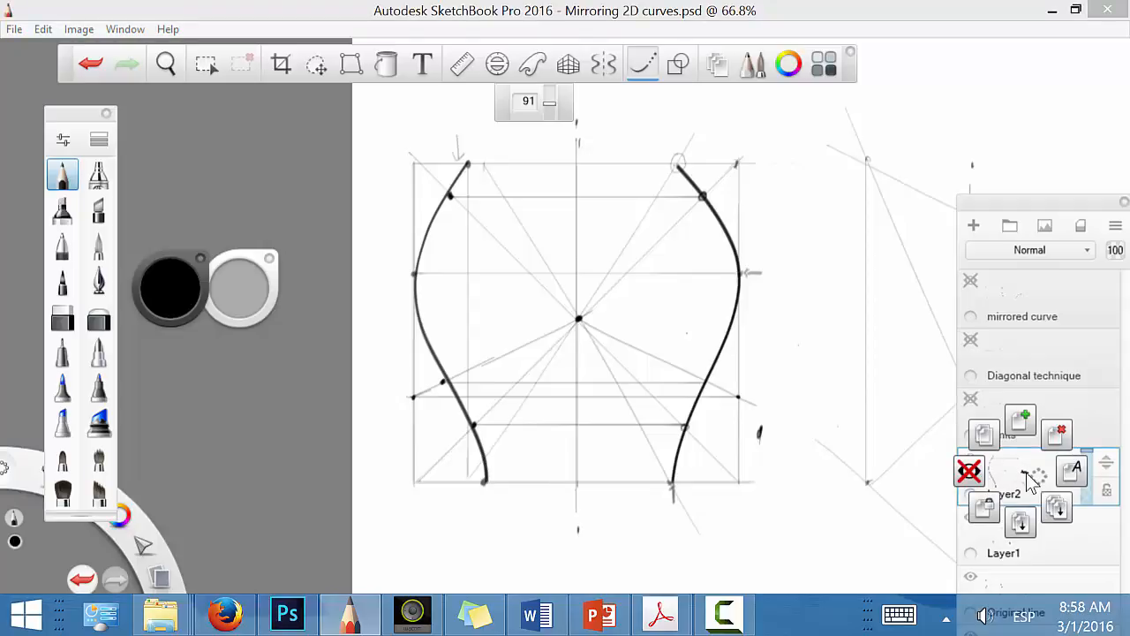
drag(1036, 469, 1057, 434)
drag(1041, 490, 1073, 452)
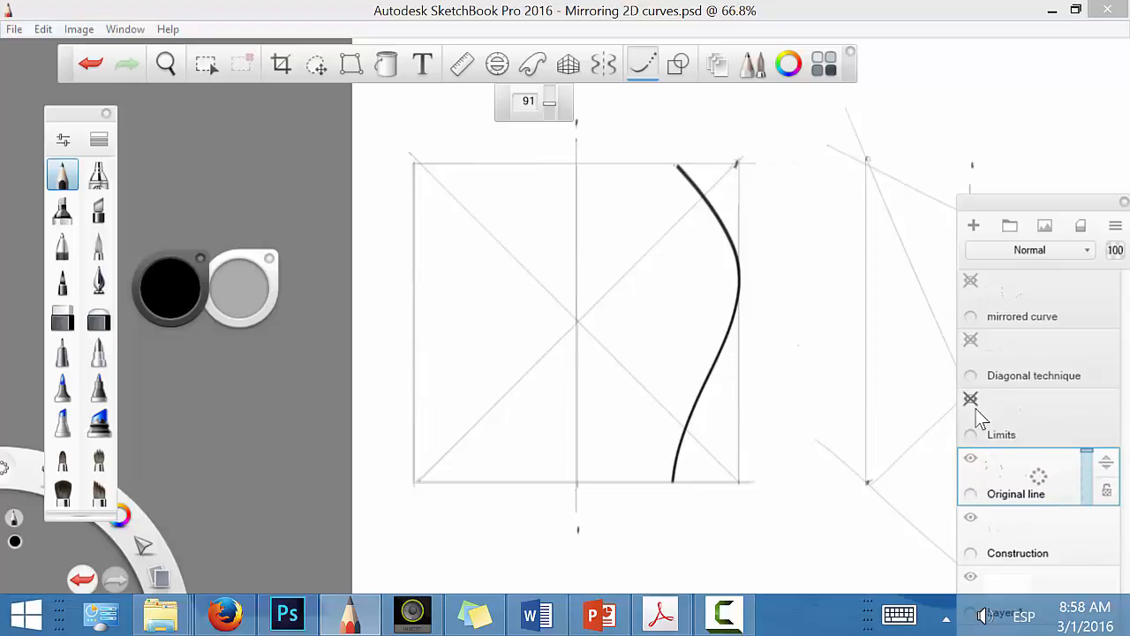
Step: Show the Limits, Diagonal technique and mirrored curve layers to review the prepared construction
click(970, 400)
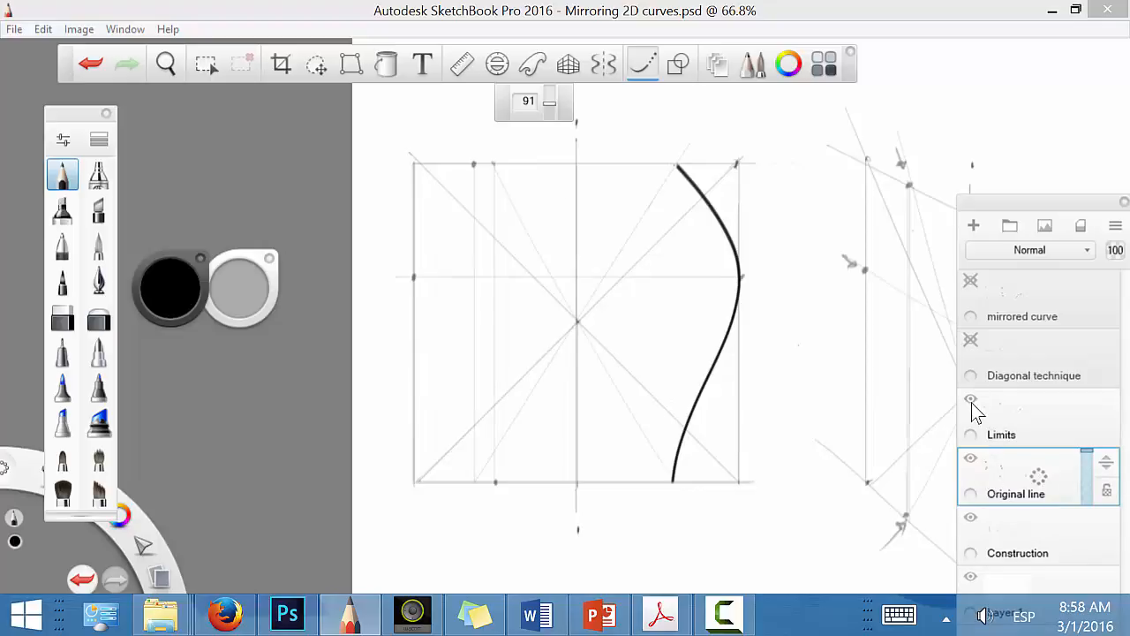
click(971, 340)
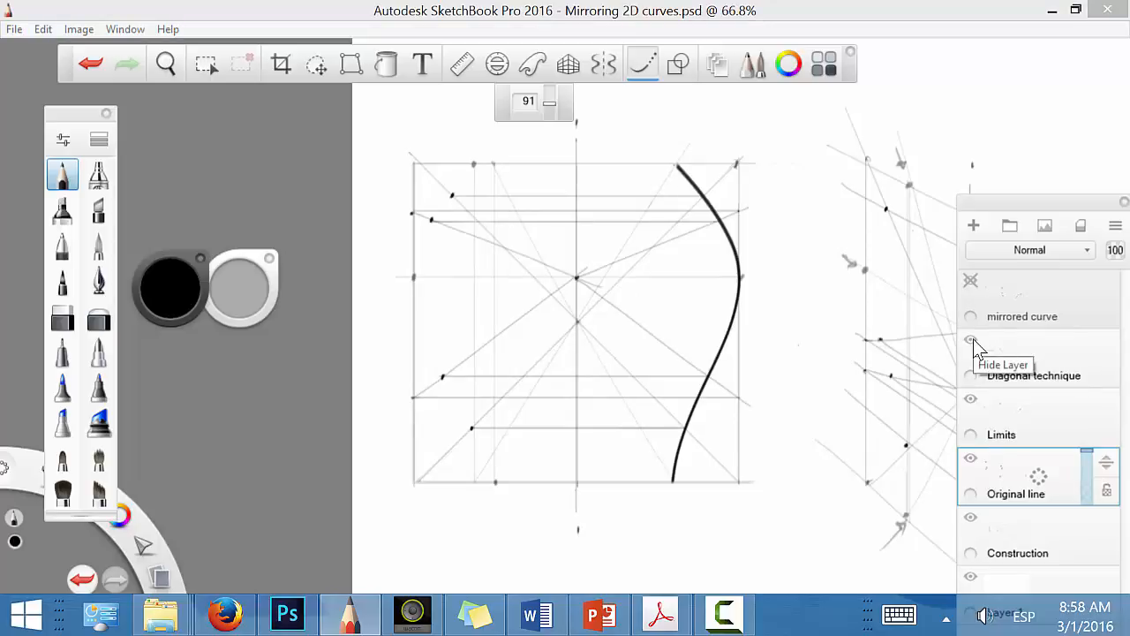
click(982, 277)
click(970, 280)
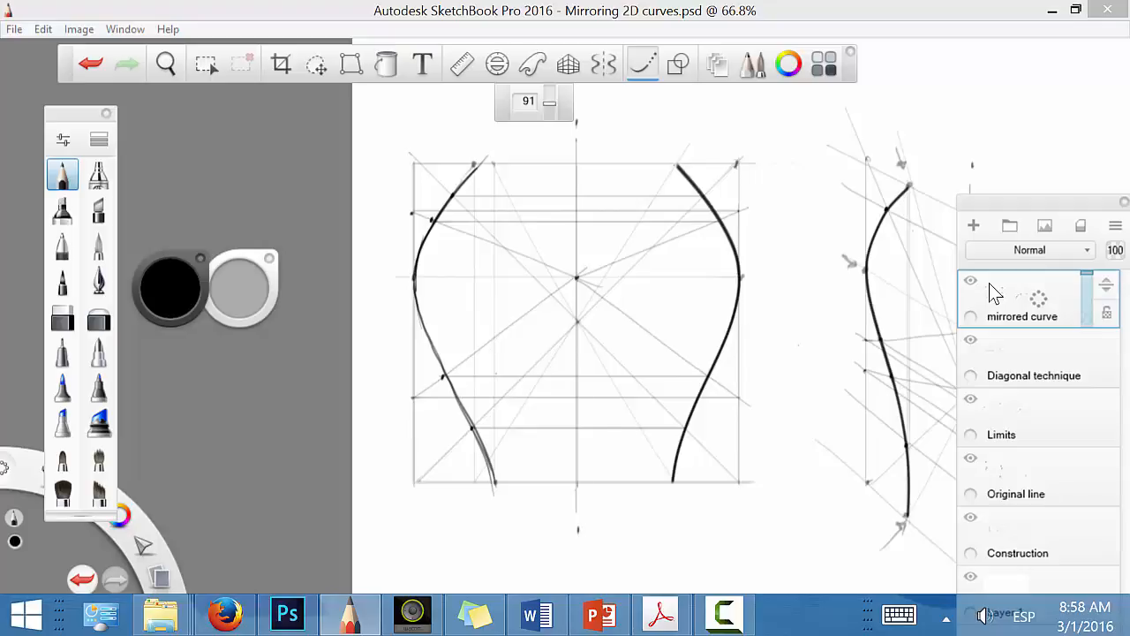
Step: Hide the mirrored curve, Diagonal technique, Limits and Original line layers
click(971, 282)
click(971, 341)
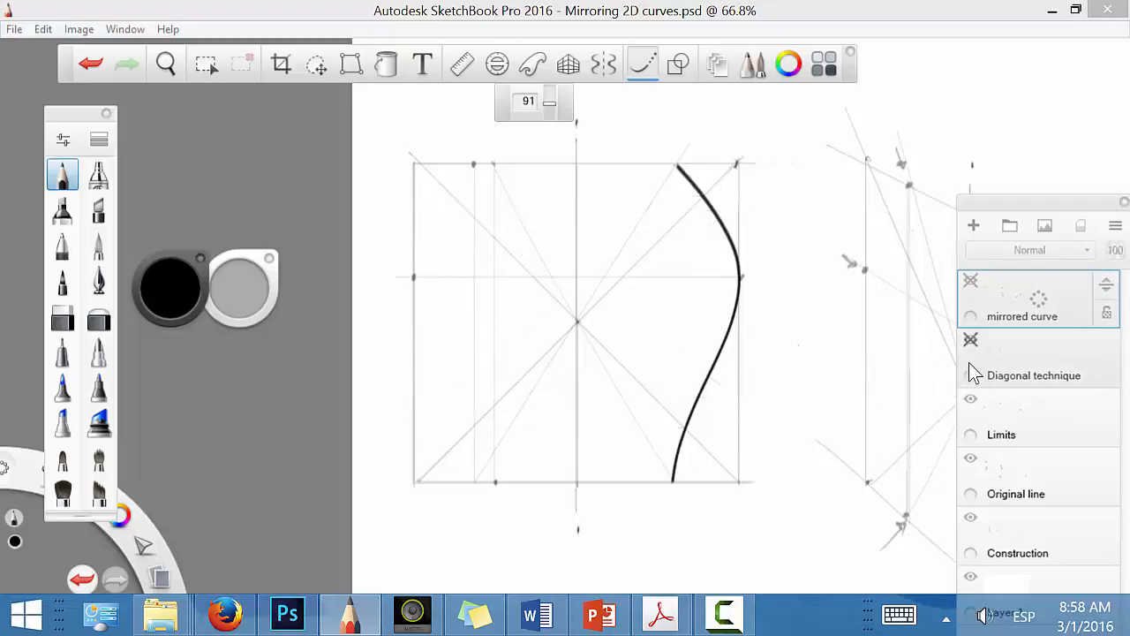
click(970, 400)
click(970, 459)
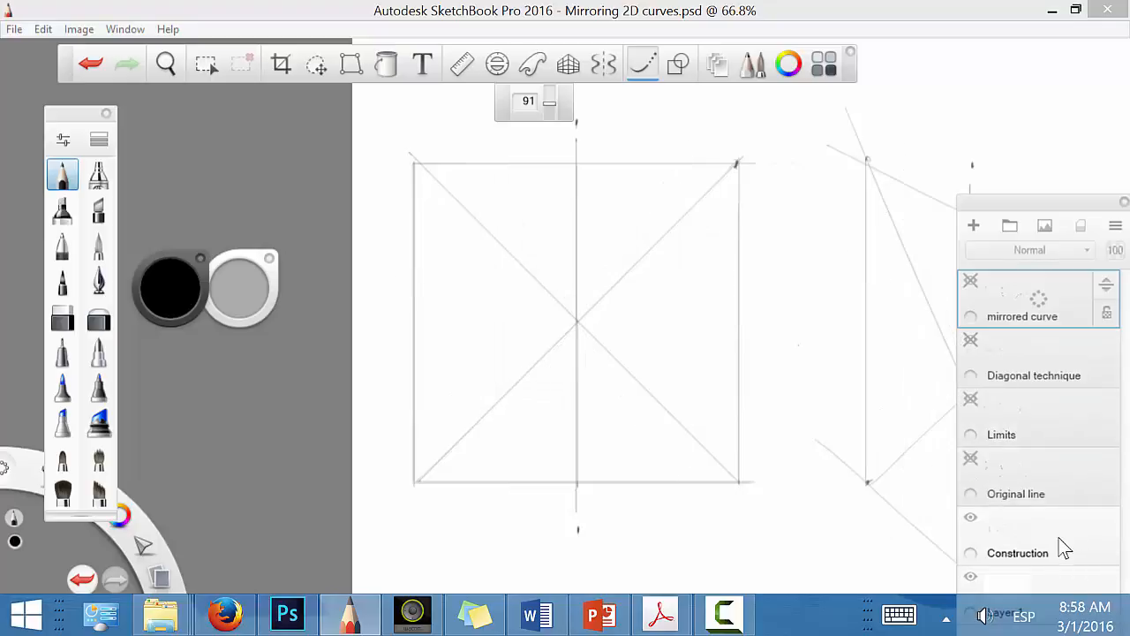
Step: Make the Original line layer active and visible, and add a new layer above it
click(1064, 547)
click(1020, 479)
click(971, 459)
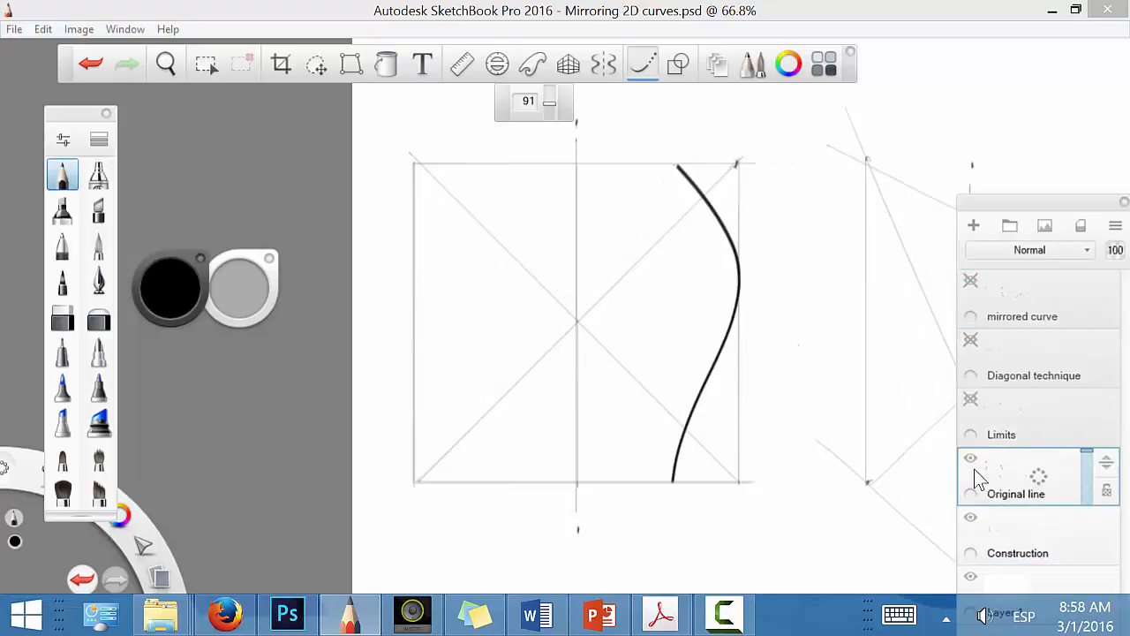
drag(1040, 477, 1042, 417)
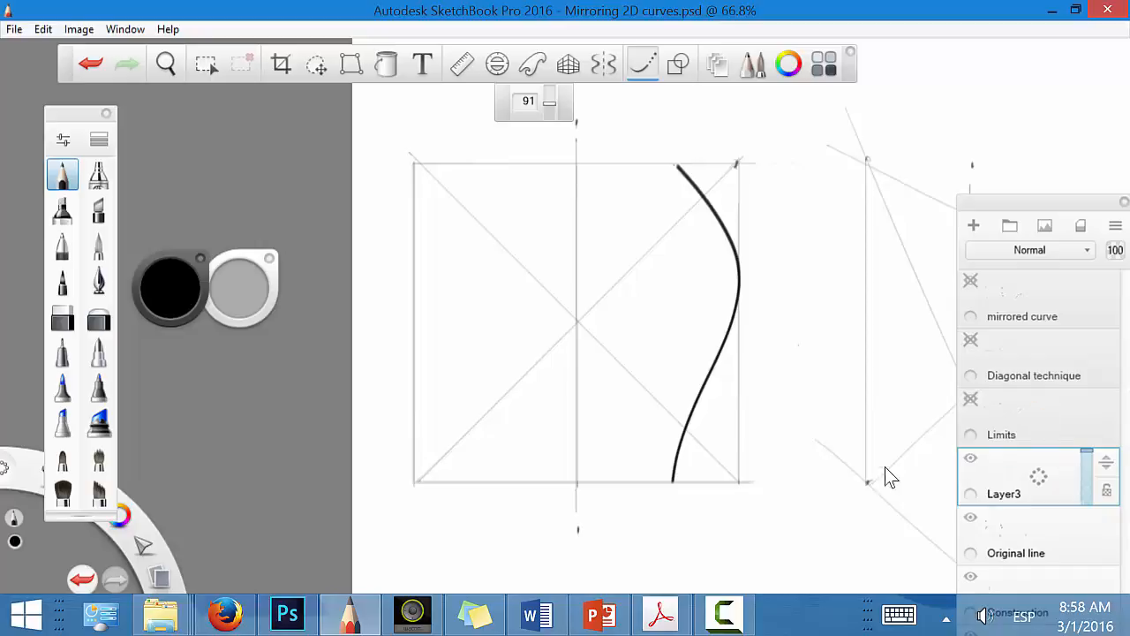
Step: Try drawing a line in the perspective plane from the curve's upper end through the centre to the lower edge
key(space)
mouse_move(857, 491)
mouse_down()
mouse_move(565, 442)
mouse_move(570, 434)
mouse_up()
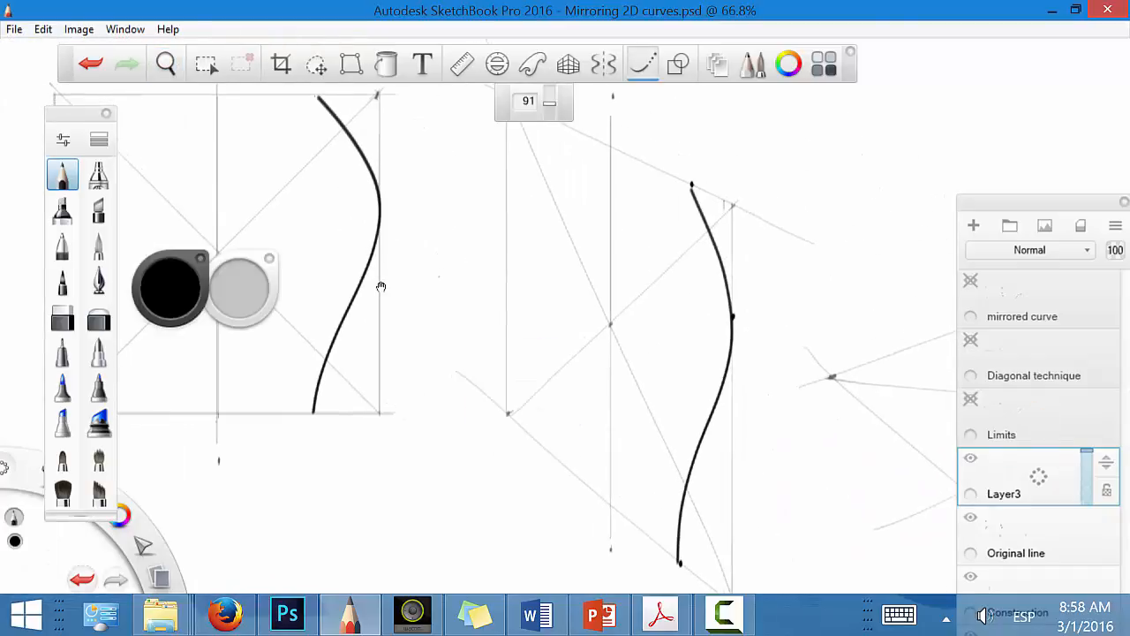
key(Tab)
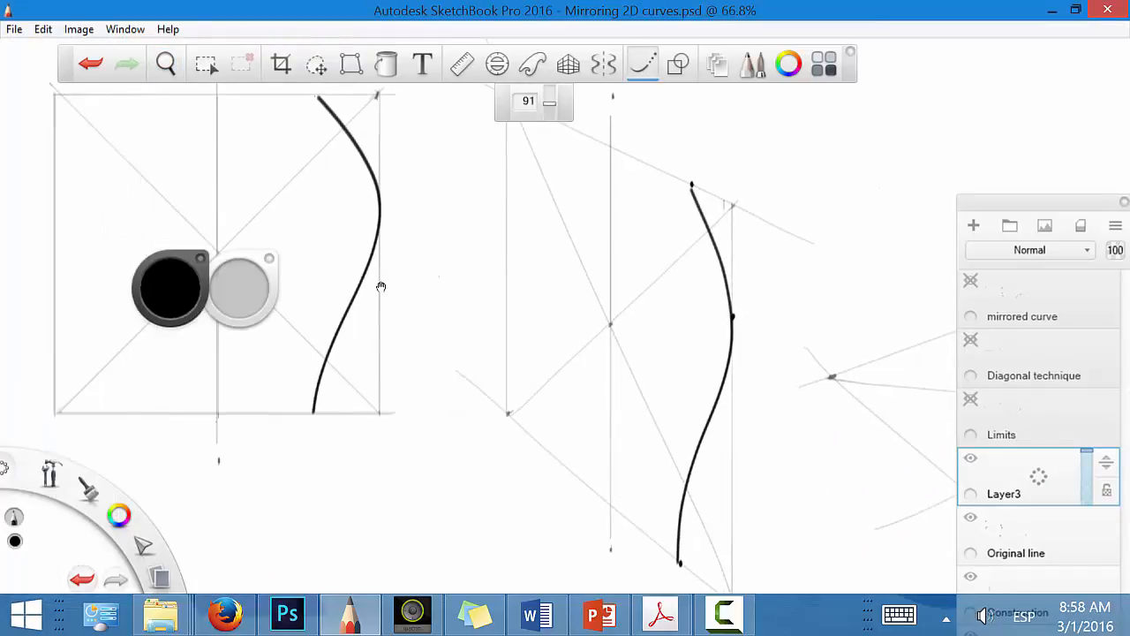
key(space)
mouse_move(714, 345)
mouse_down()
mouse_move(636, 378)
mouse_move(681, 393)
mouse_up()
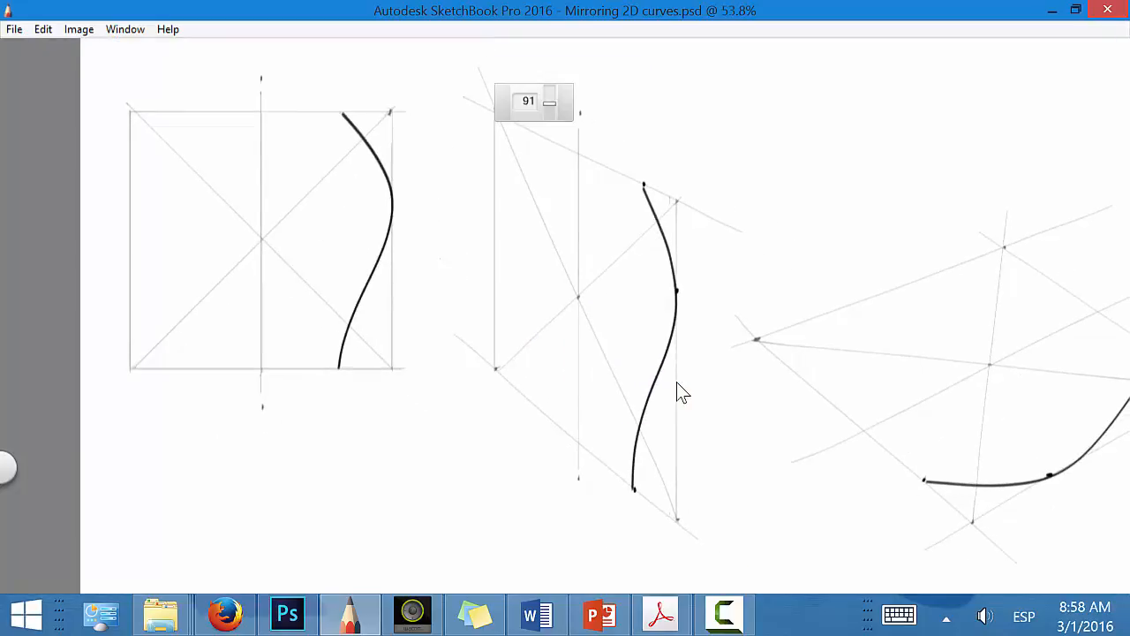
key(space)
mouse_move(777, 378)
mouse_down()
mouse_move(904, 391)
mouse_move(904, 401)
mouse_up()
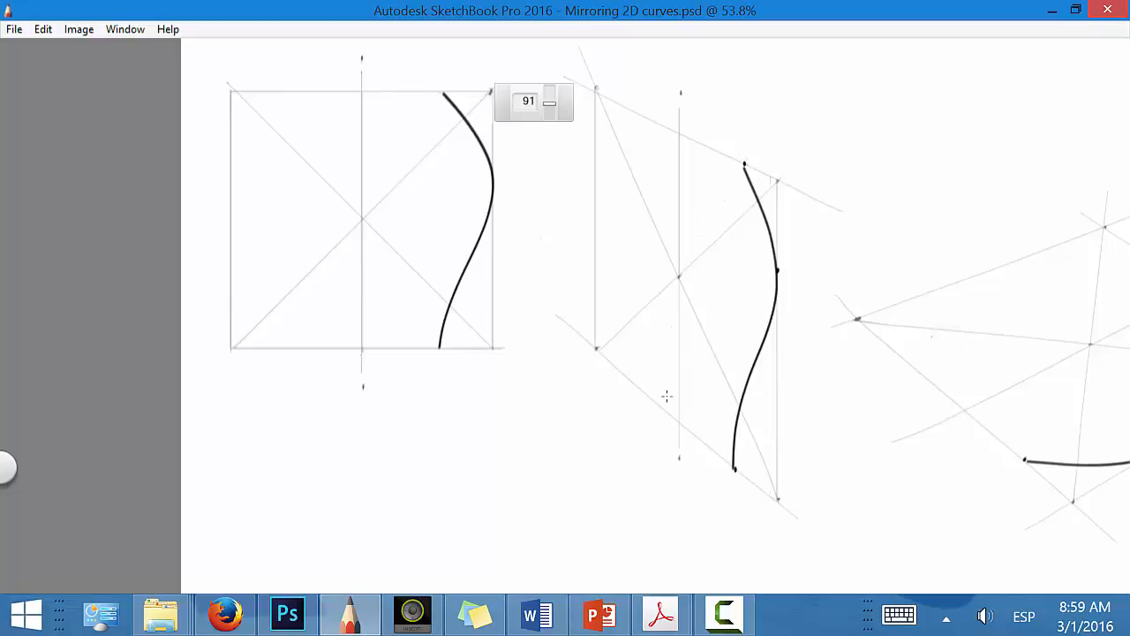
key(space)
drag(668, 512, 538, 422)
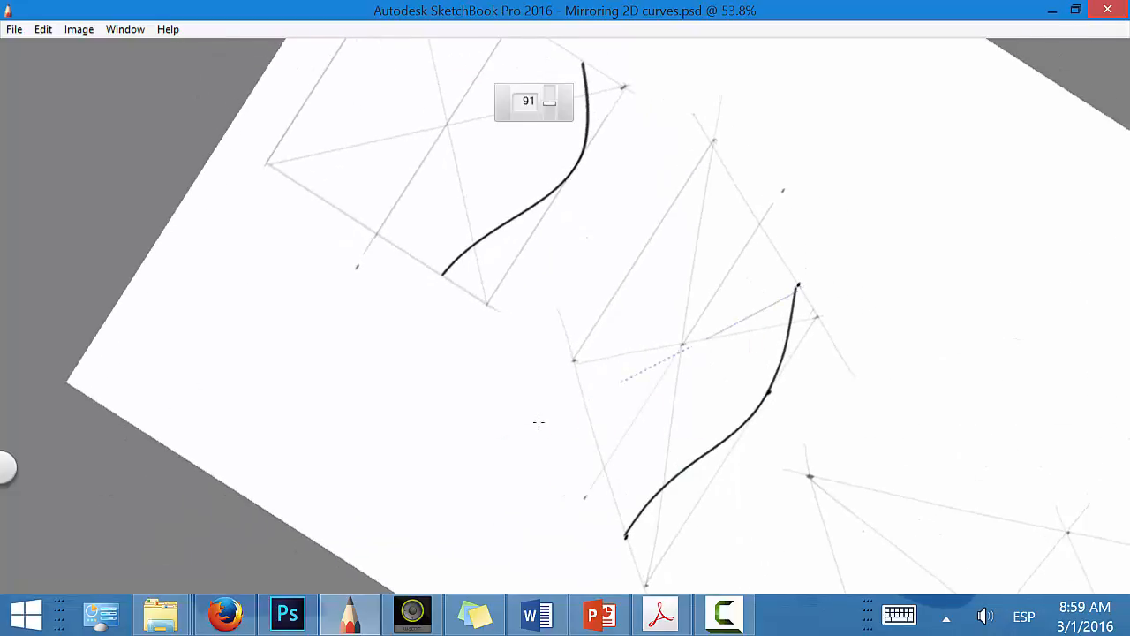
key(ctrl+z)
drag(797, 286, 583, 396)
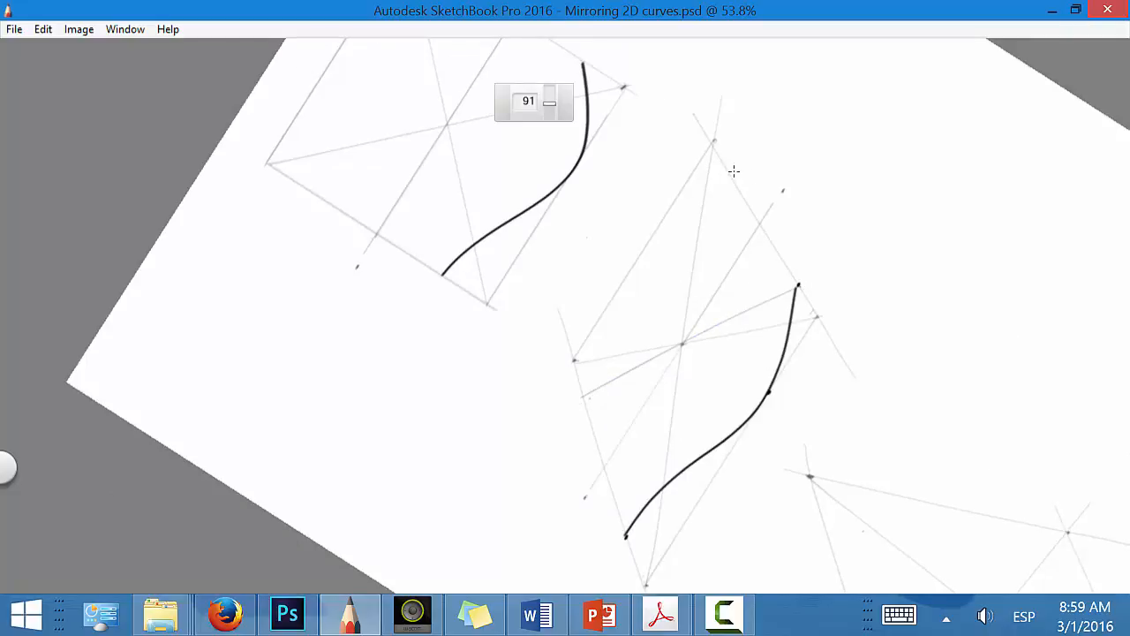
key(space)
drag(822, 426, 892, 258)
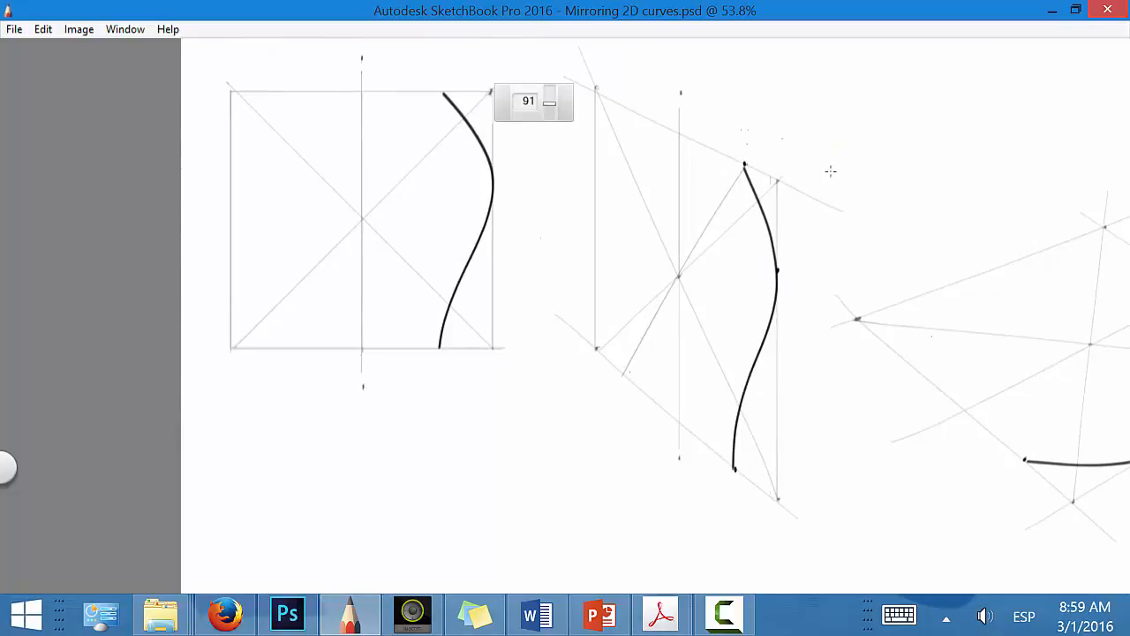
Step: Turn off Steady Stroke, make small test marks above the curve's upper end and the plane's upper corners, and undo them
key(Tab)
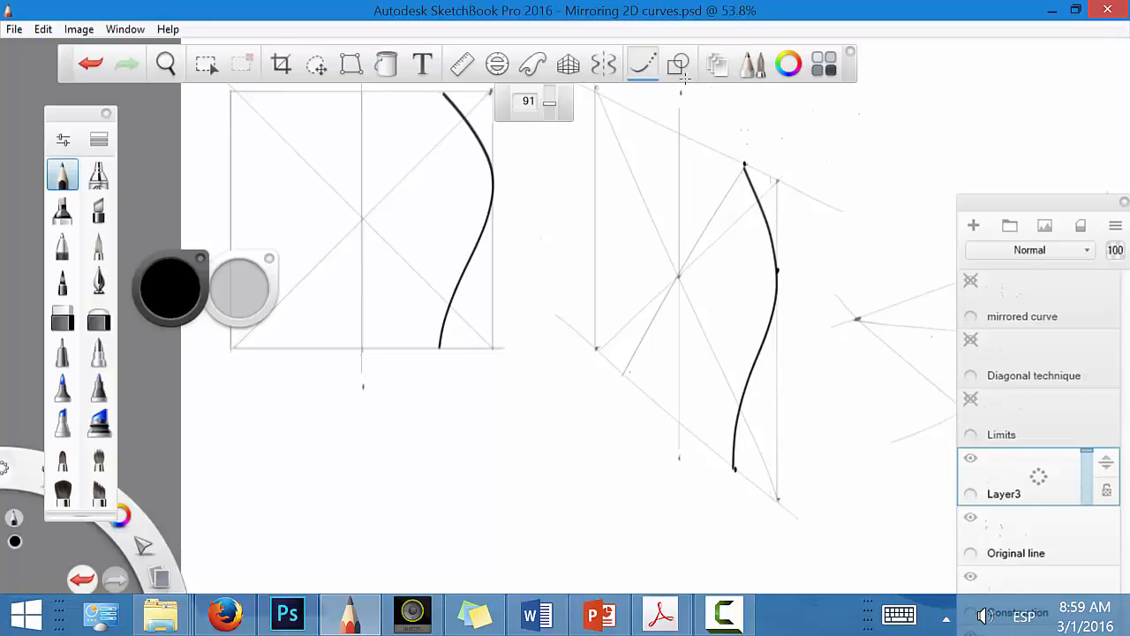
key(Tab)
mouse_move(747, 142)
mouse_down()
mouse_move(747, 154)
mouse_move(781, 164)
mouse_up()
drag(597, 71, 597, 78)
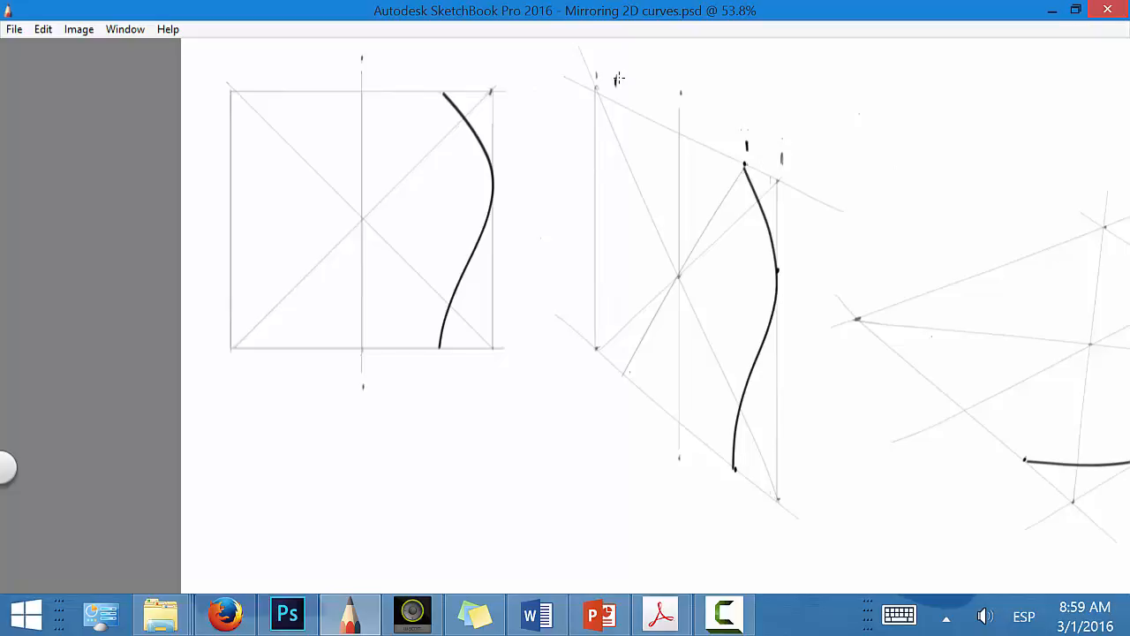
key(ctrl+z)
key(ctrl+z)
Step: Try marking the curve end's offset near the plane's upper corners again, and undo these marks and the line through the centre
key(ctrl+z)
click(620, 103)
drag(598, 86, 620, 99)
drag(746, 154, 782, 157)
key(ctrl+z)
key(ctrl+z)
key(ctrl+z)
click(618, 103)
key(ctrl+z)
Step: Rotate the canvas and draw a line from the curve's upper end through the perspective plane's centre to its lower edge
key(space)
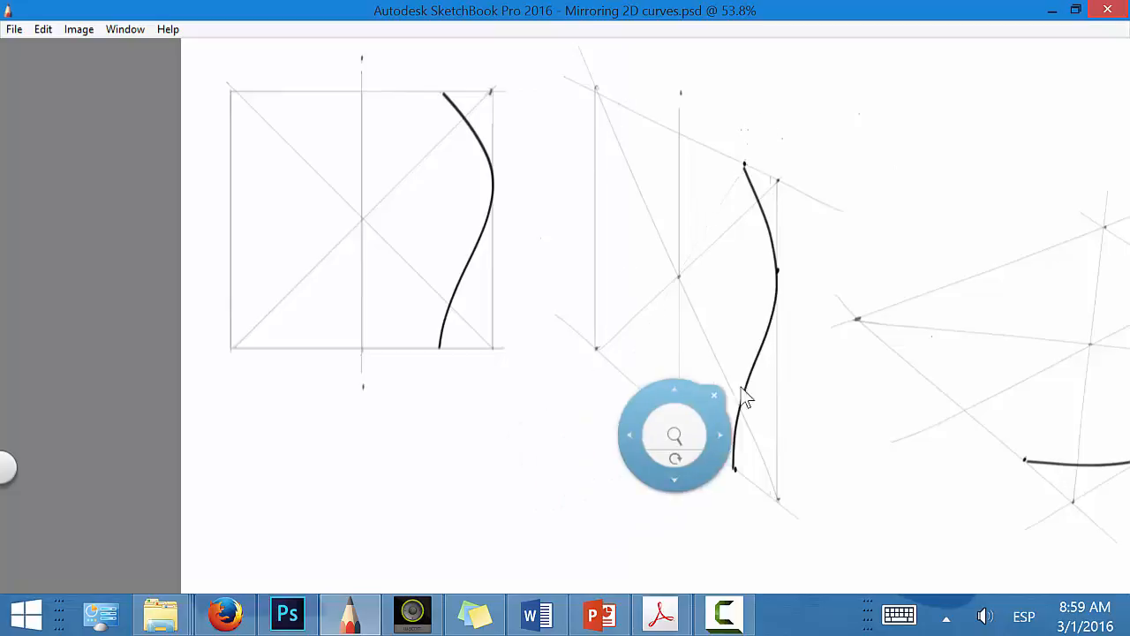
drag(677, 456, 573, 500)
drag(760, 437, 748, 351)
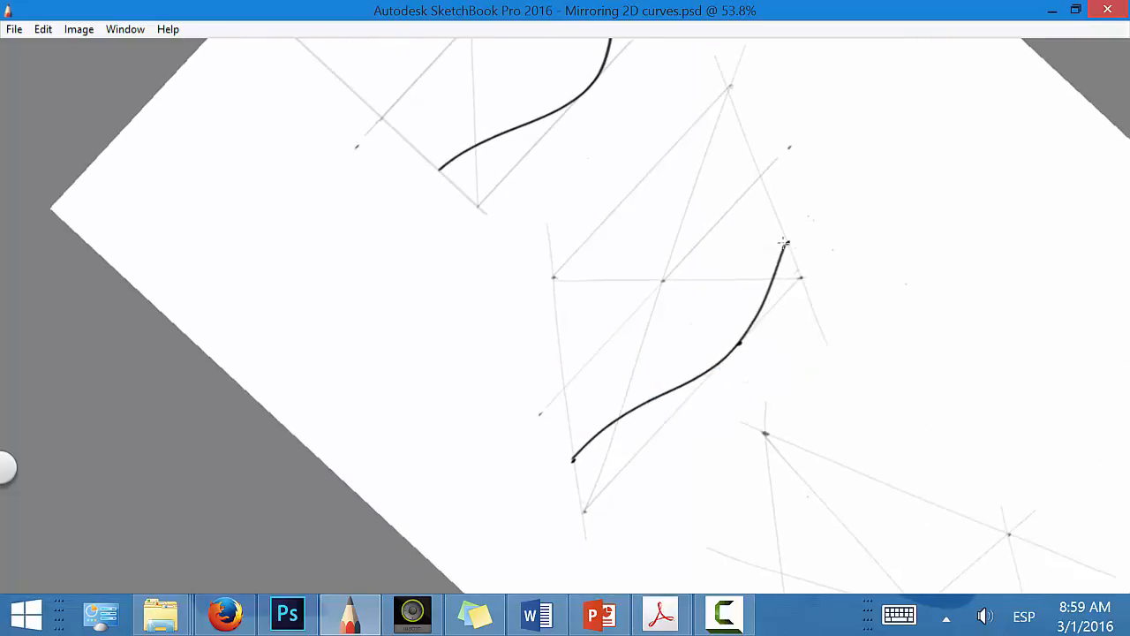
drag(537, 334, 764, 250)
key(ctrl+z)
drag(550, 319, 832, 230)
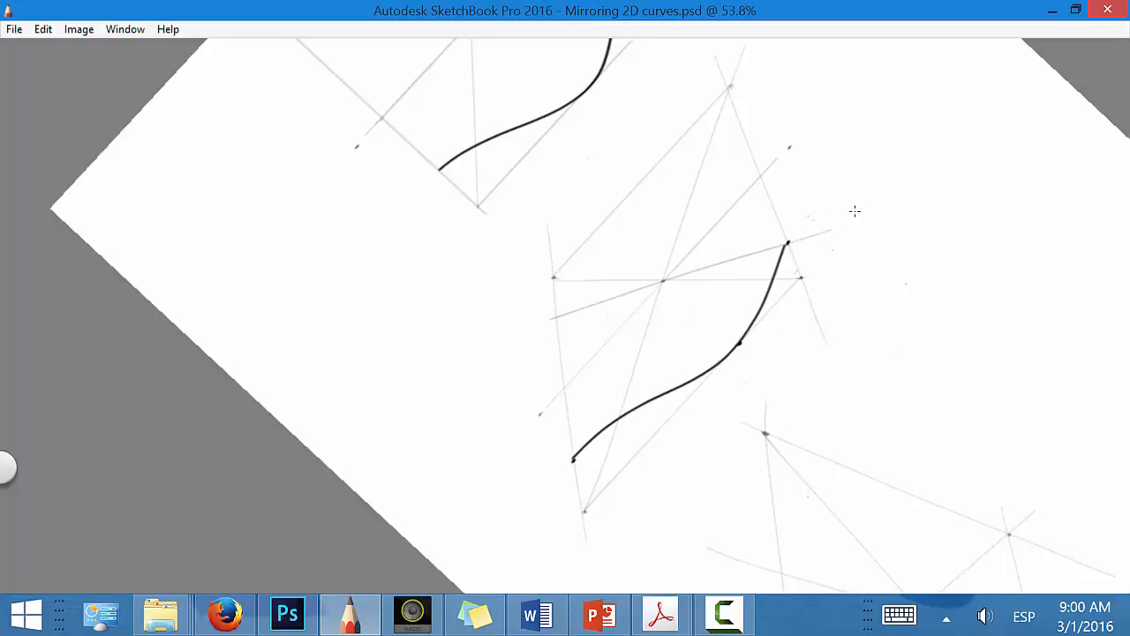
Step: Project the line's lower-edge intersection parallel to the axis onto the upper edge and mark both points
drag(558, 314, 729, 157)
key(ctrl+z)
drag(548, 326, 748, 133)
click(740, 125)
key(ctrl+z)
click(738, 123)
click(554, 313)
Step: Project the curve's widest point in perspective across to the plane's opposite vertical edge and mark it there
key(space)
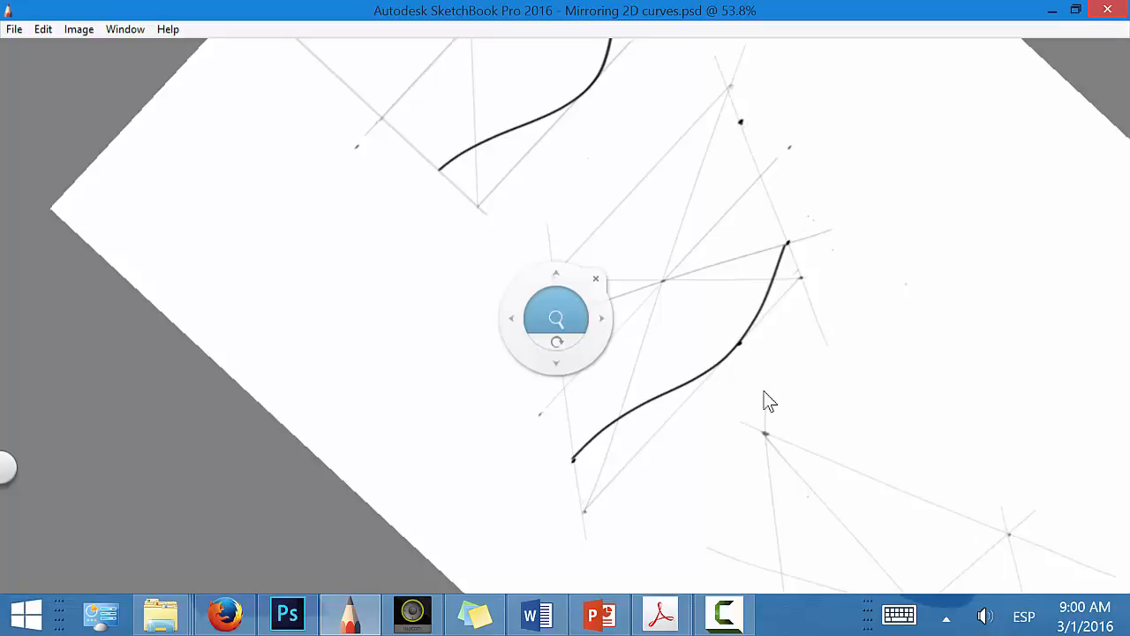
click(721, 370)
drag(752, 416, 628, 11)
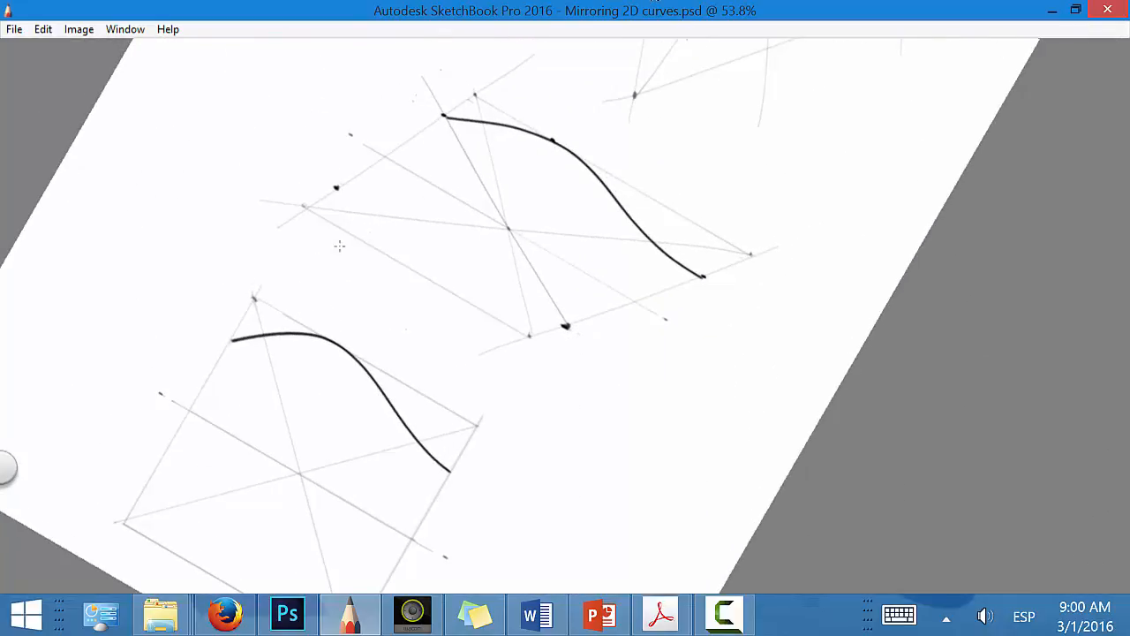
drag(330, 251, 553, 141)
key(ctrl+z)
drag(342, 262, 589, 118)
key(ctrl+z)
drag(365, 246, 369, 247)
Step: Project the curve's two crossings with the diagonals in perspective onto the opposite diagonals and mark the mirrored points
key(space)
mouse_move(737, 354)
mouse_down()
mouse_move(577, 426)
mouse_move(610, 415)
mouse_move(599, 430)
mouse_up()
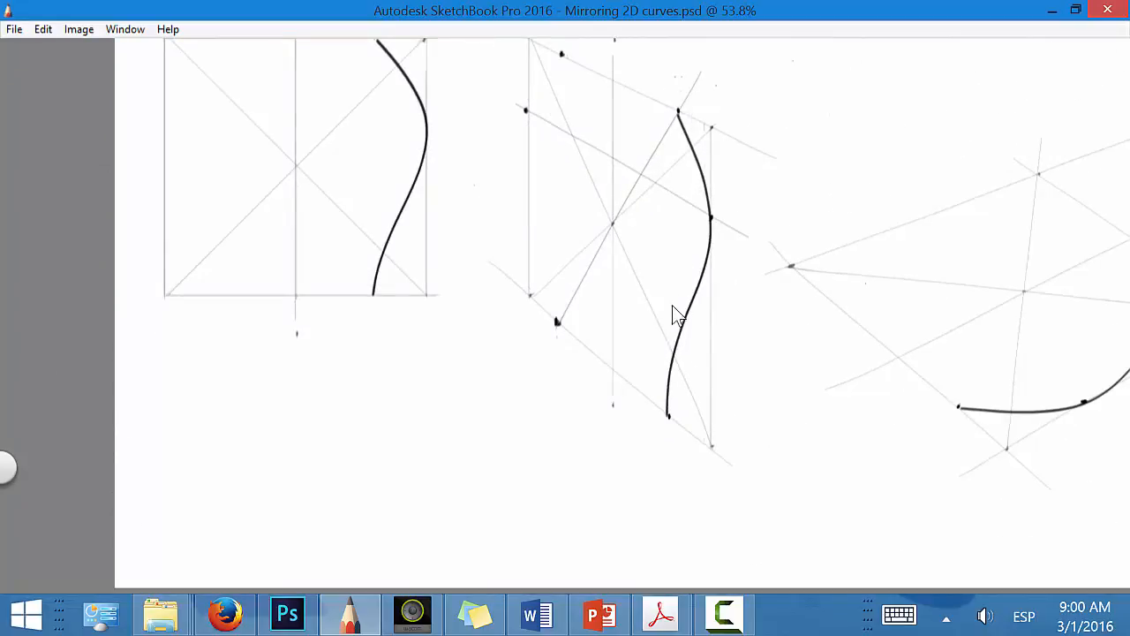
key(space)
drag(650, 366, 700, 210)
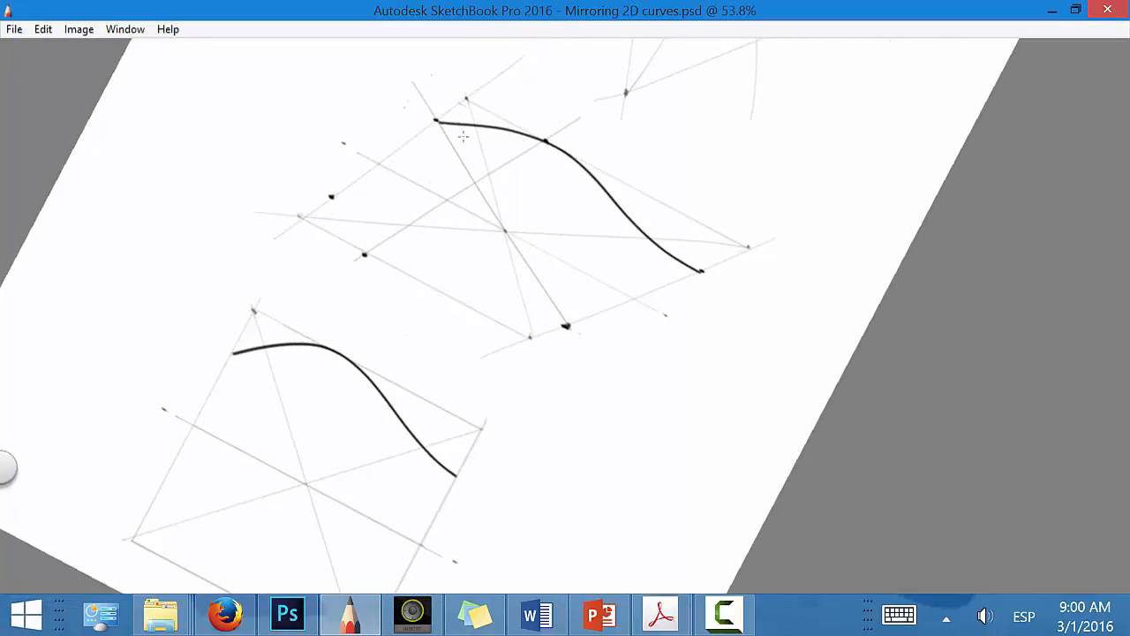
click(339, 218)
drag(654, 236, 516, 299)
click(520, 300)
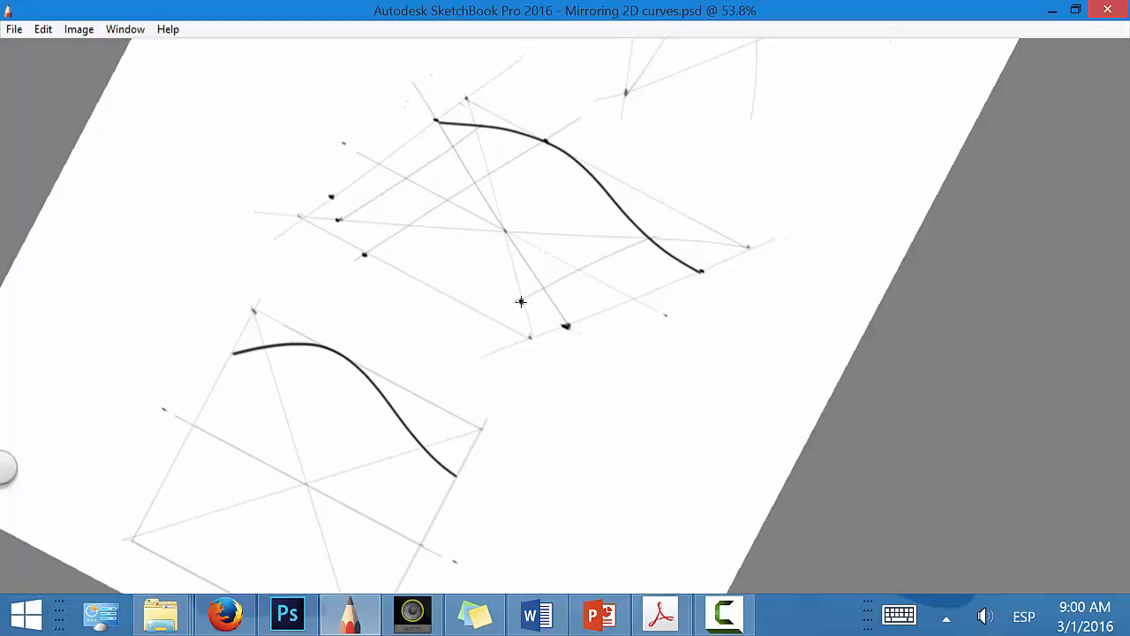
Step: Draw an extra line from the perspective plane's centre across the lower part of the curve past the outer edge
key(space)
drag(657, 379, 525, 215)
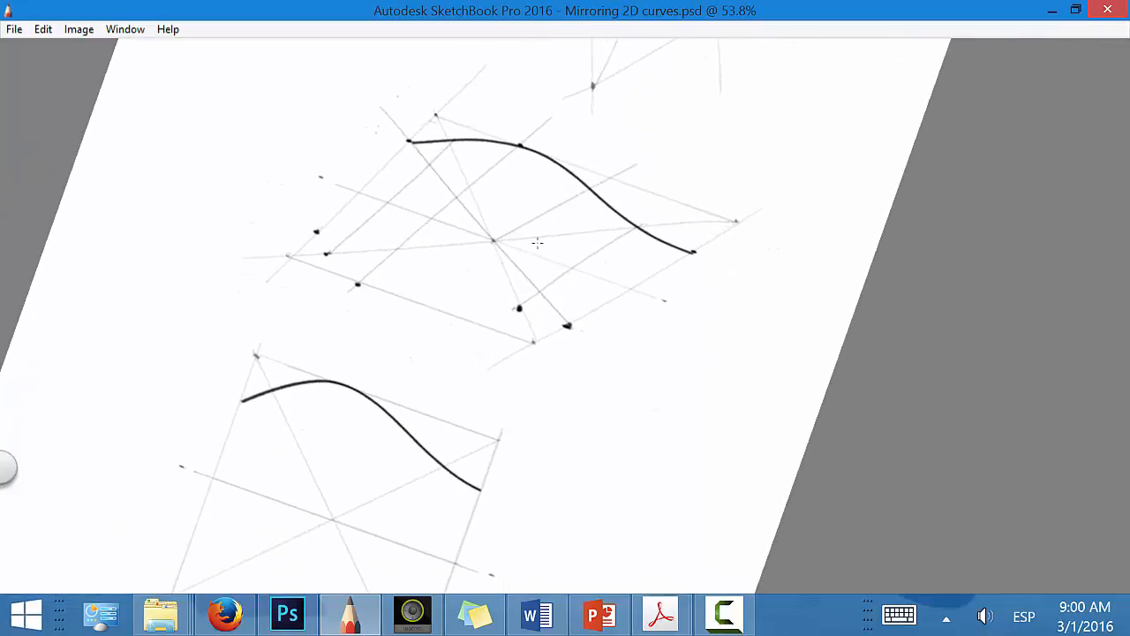
key(space)
drag(625, 368, 642, 205)
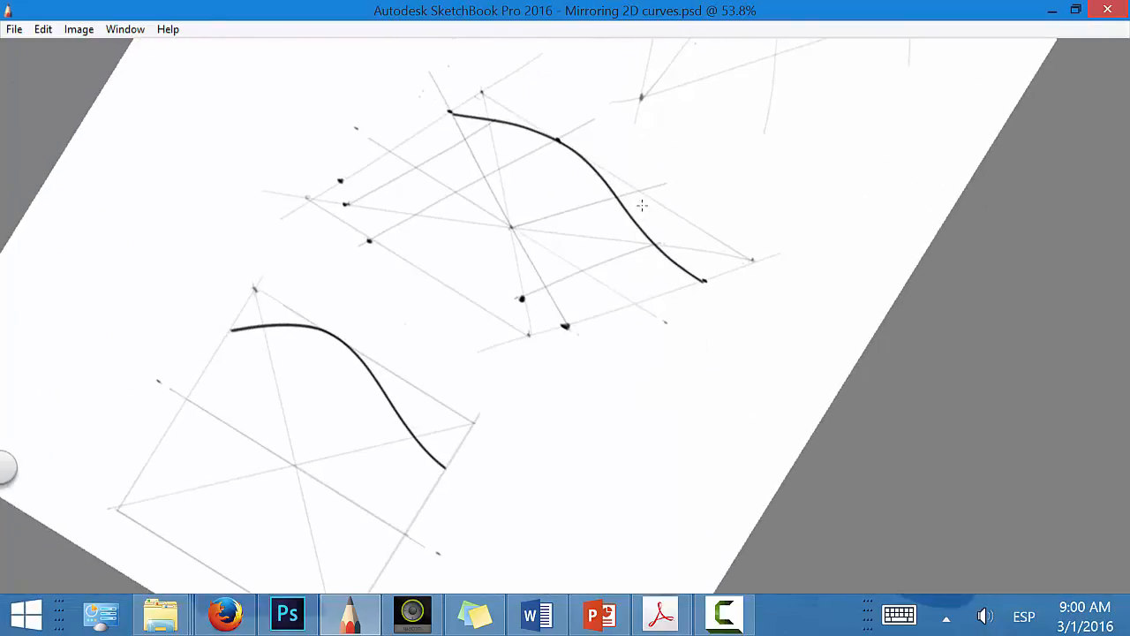
Step: Project the extra line's edge point and curve crossing to the opposite side, connect the edge point to the centre and mark the mirrored point
drag(433, 299, 680, 177)
key(ctrl+z)
drag(436, 295, 695, 175)
key(ctrl+z)
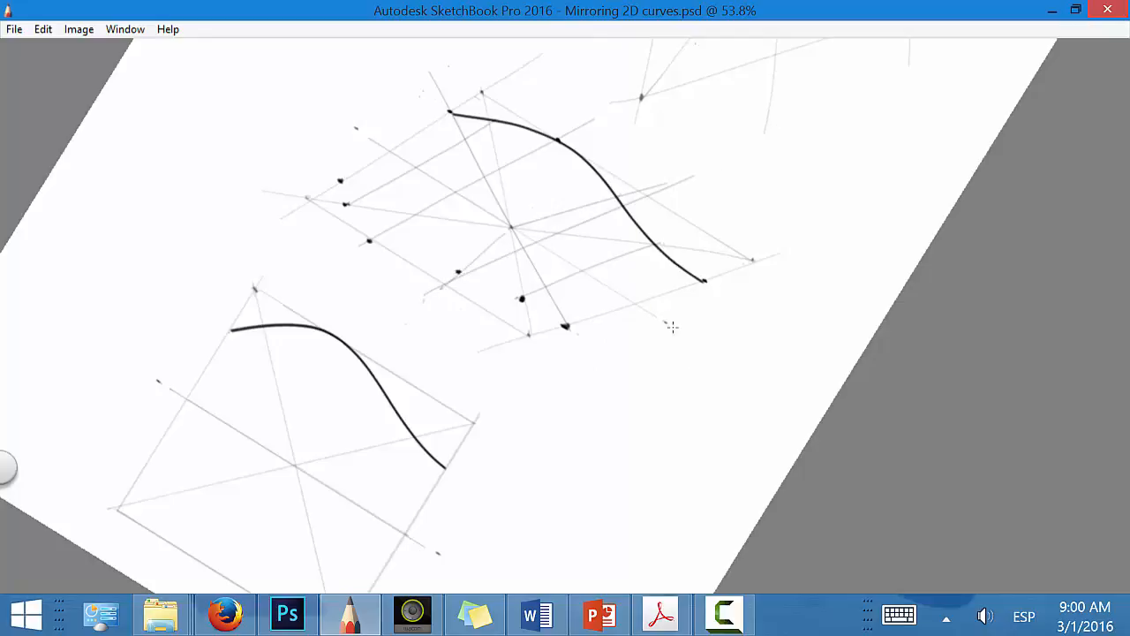
Step: Draw the mirrored curve through the six marked points in the vertical perspective plane, redoing the first stroke
key(space)
mouse_move(685, 354)
mouse_down()
mouse_move(592, 436)
mouse_move(601, 434)
mouse_up()
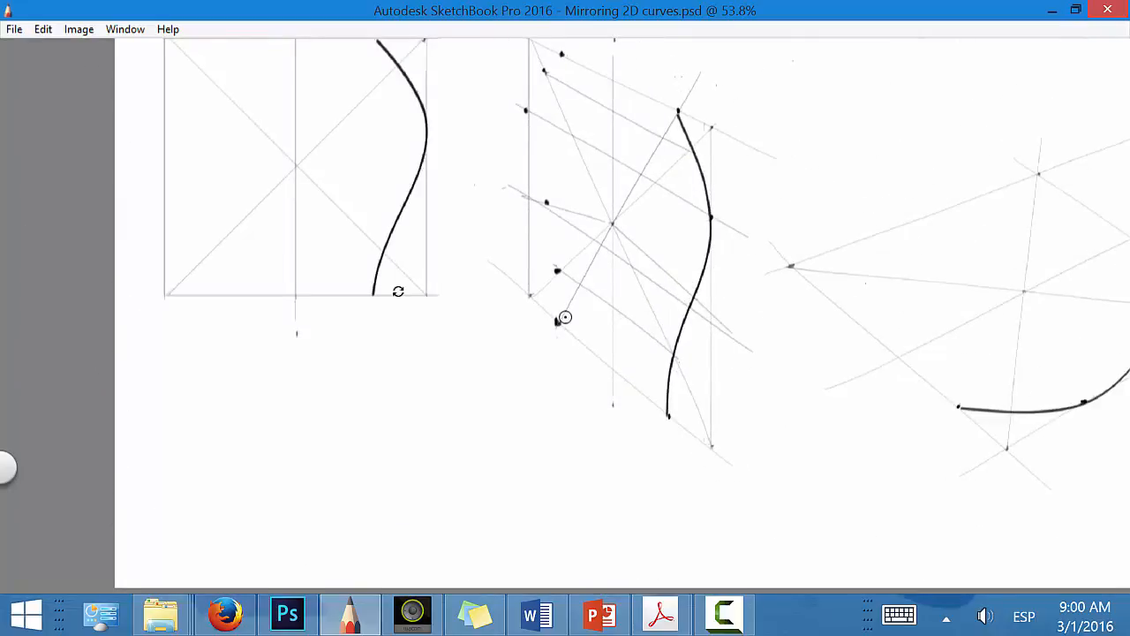
key(Tab)
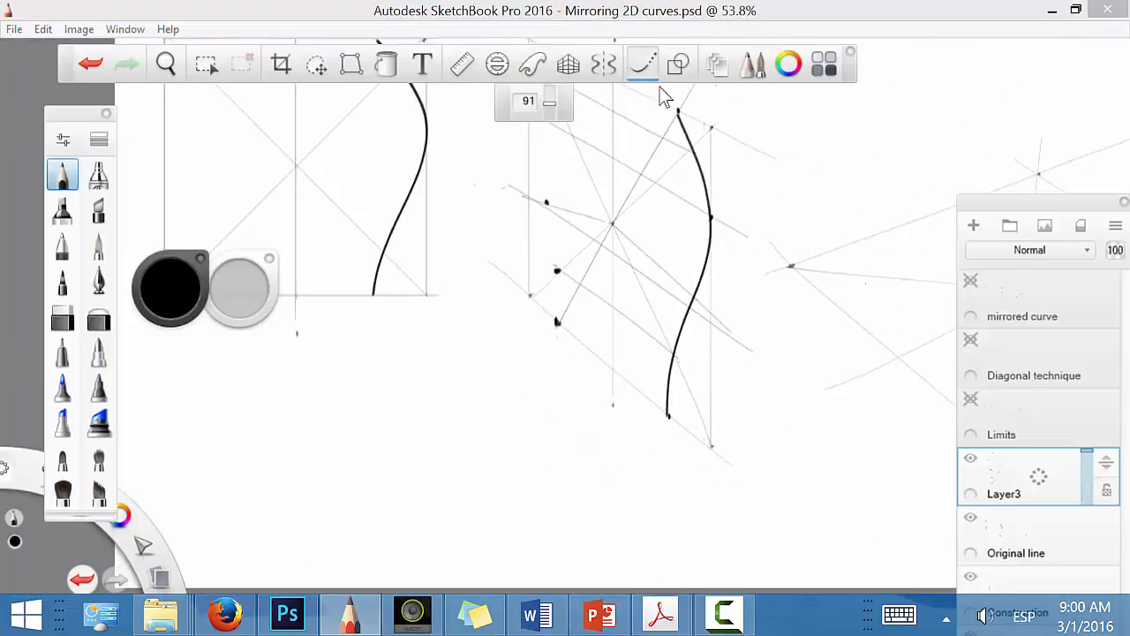
key(Tab)
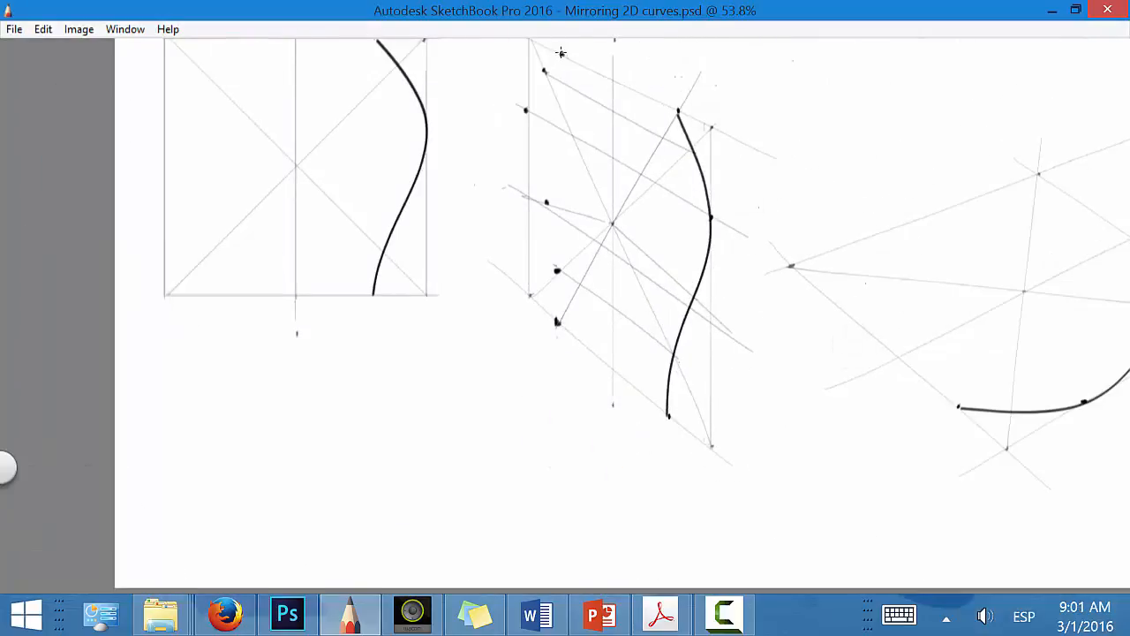
mouse_move(562, 54)
mouse_down()
mouse_move(488, 143)
mouse_move(495, 171)
mouse_move(561, 254)
mouse_move(548, 407)
mouse_up()
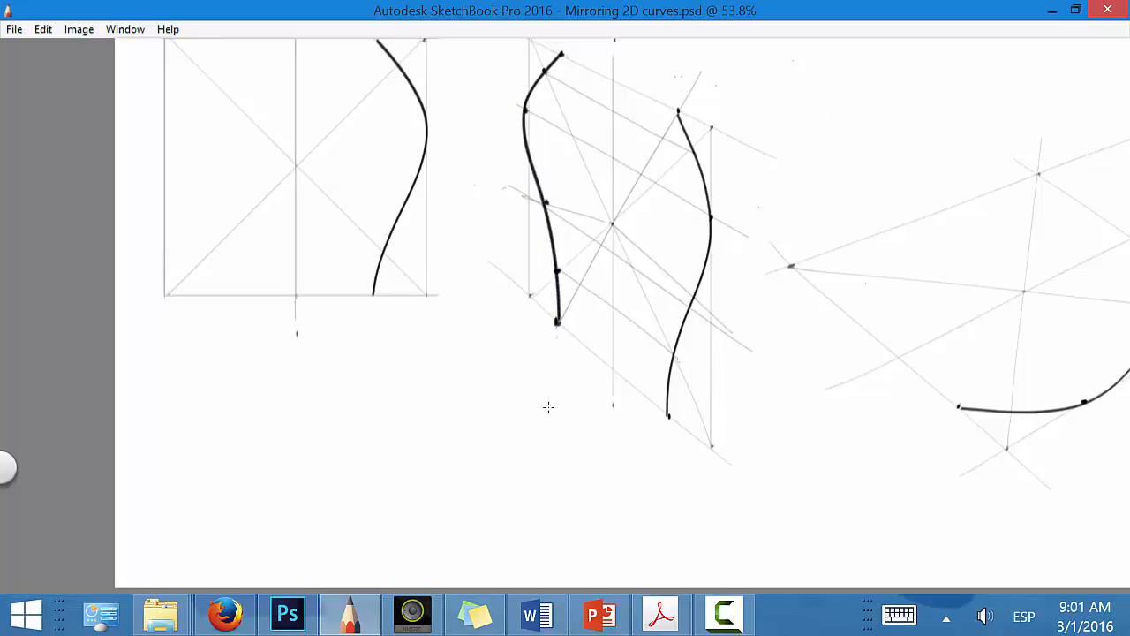
key(ctrl+z)
mouse_move(562, 53)
mouse_down()
mouse_move(496, 125)
mouse_move(493, 149)
mouse_move(557, 257)
mouse_move(549, 396)
mouse_up()
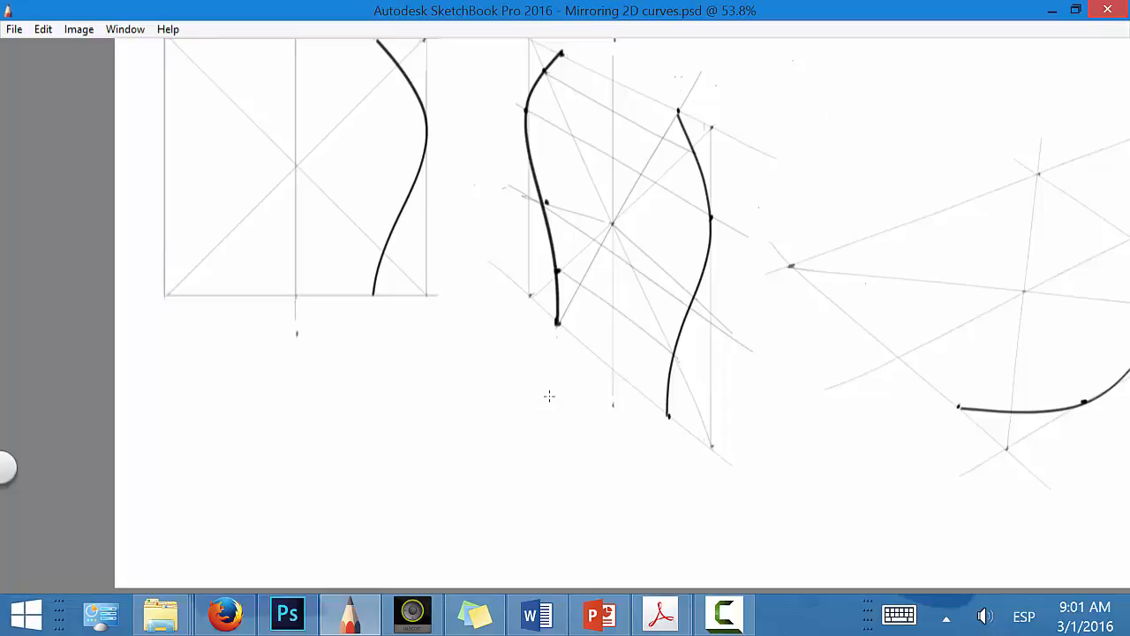
Step: Delete Layer3, which holds the trial projection lines, points and mirrored curve
key(Tab)
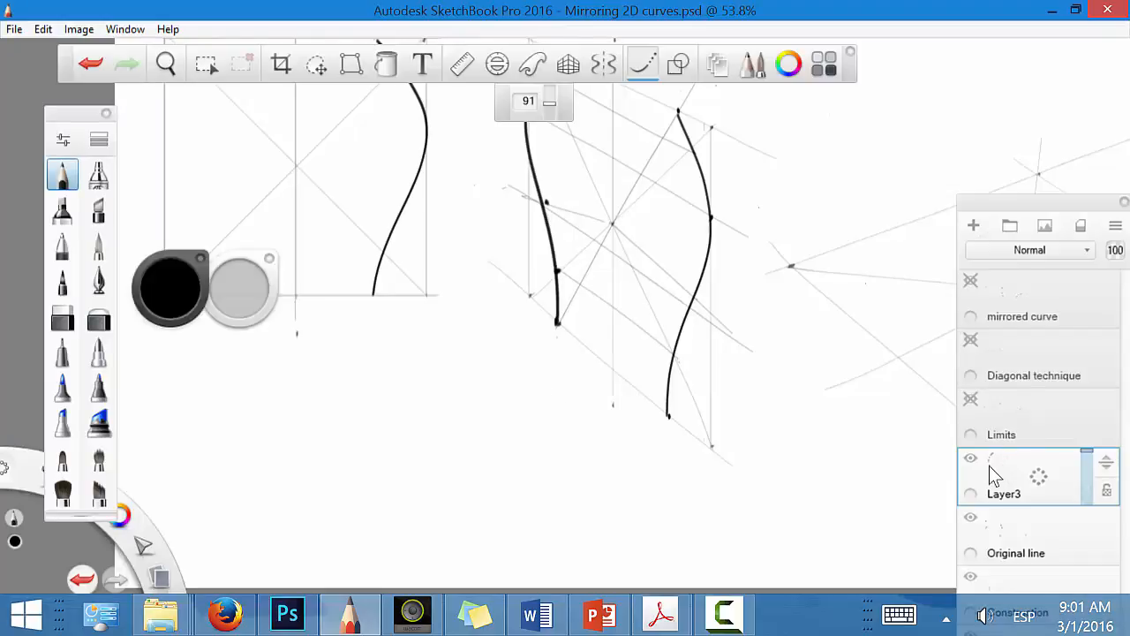
drag(1012, 474, 1047, 434)
key(space)
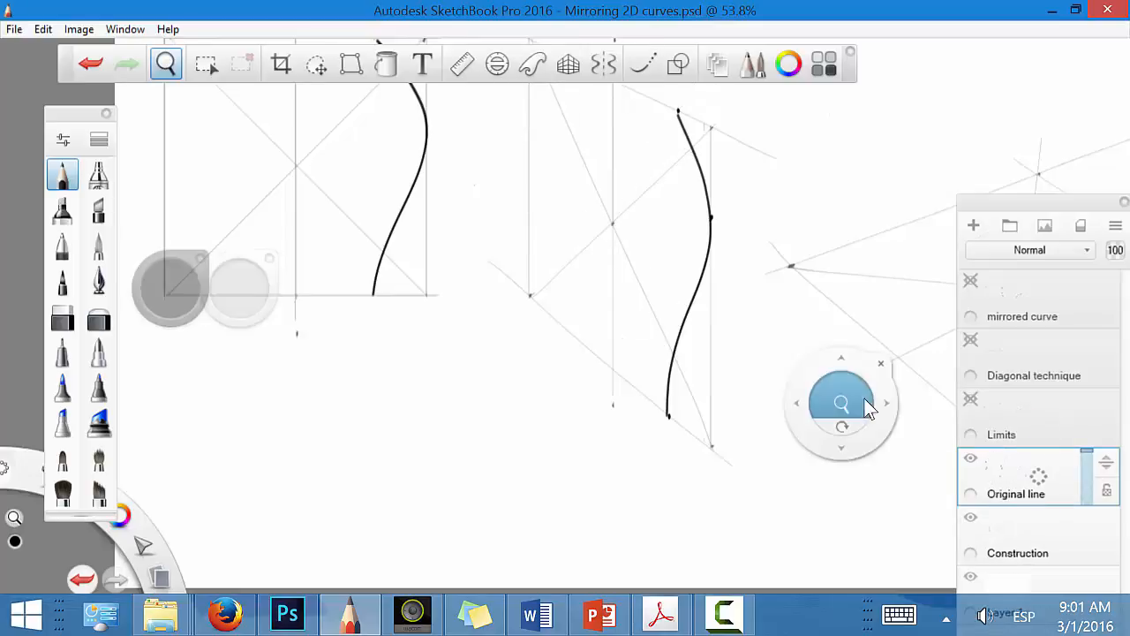
drag(927, 432, 869, 495)
mouse_move(804, 455)
mouse_down()
mouse_move(817, 439)
mouse_move(811, 447)
mouse_up()
drag(864, 495, 864, 527)
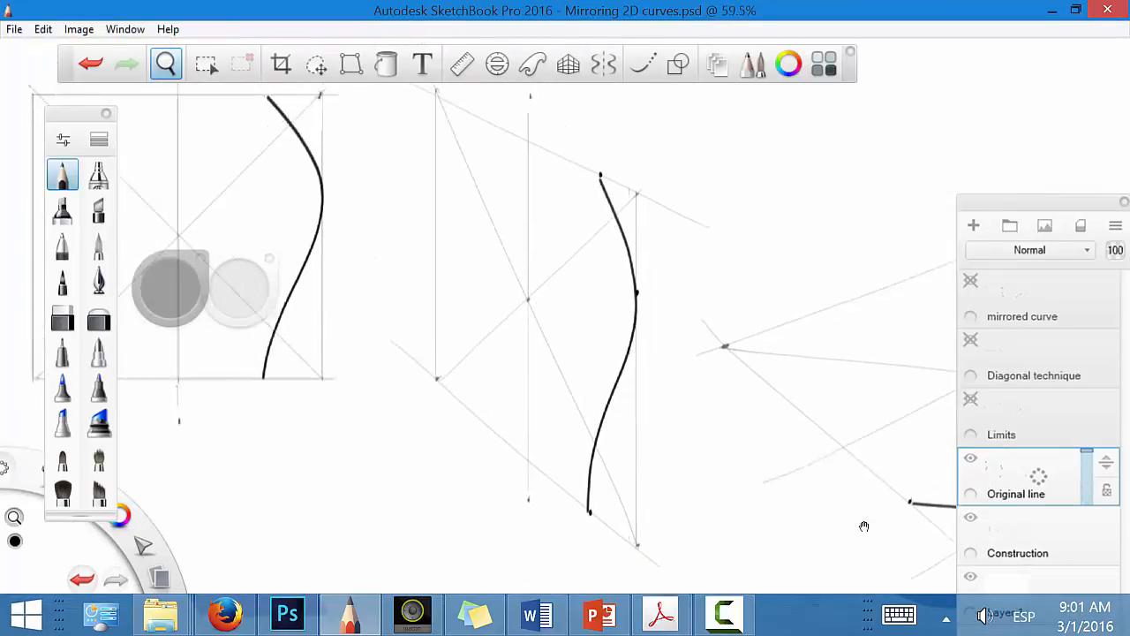
Step: Show the Limits, Diagonal technique and mirrored curve layers to review the reference solution, and hide them again
click(970, 403)
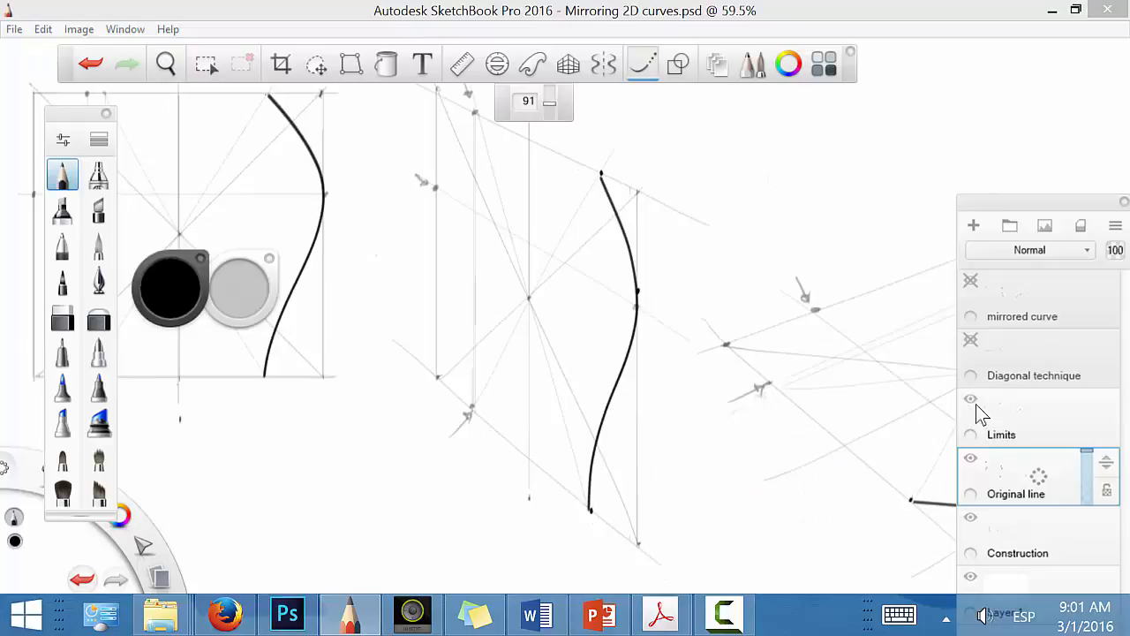
click(975, 336)
click(971, 340)
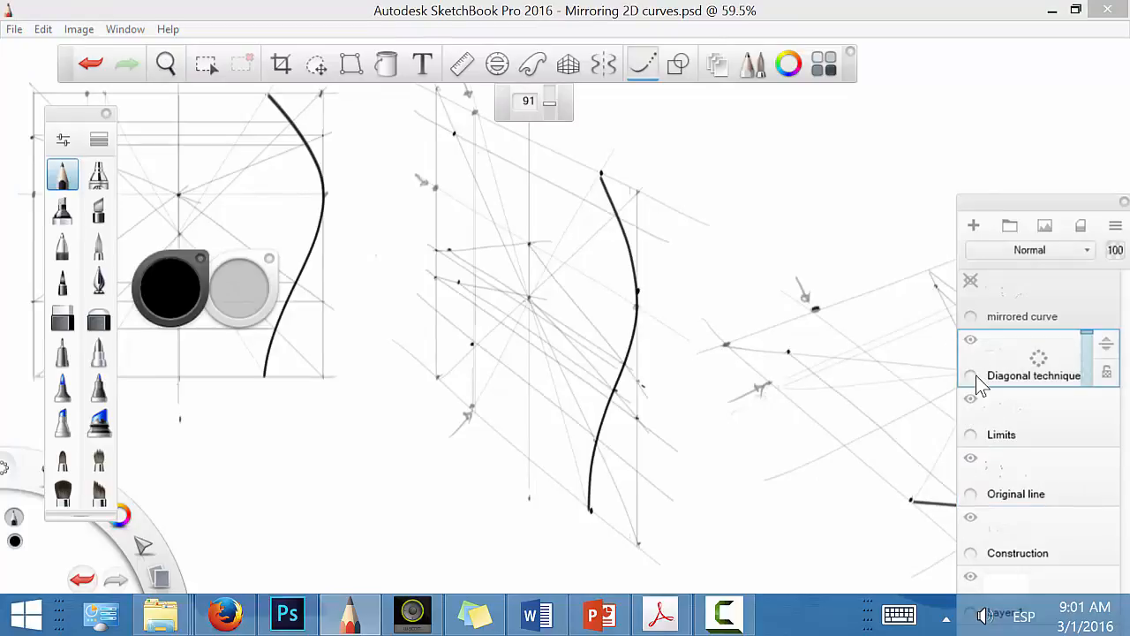
click(970, 282)
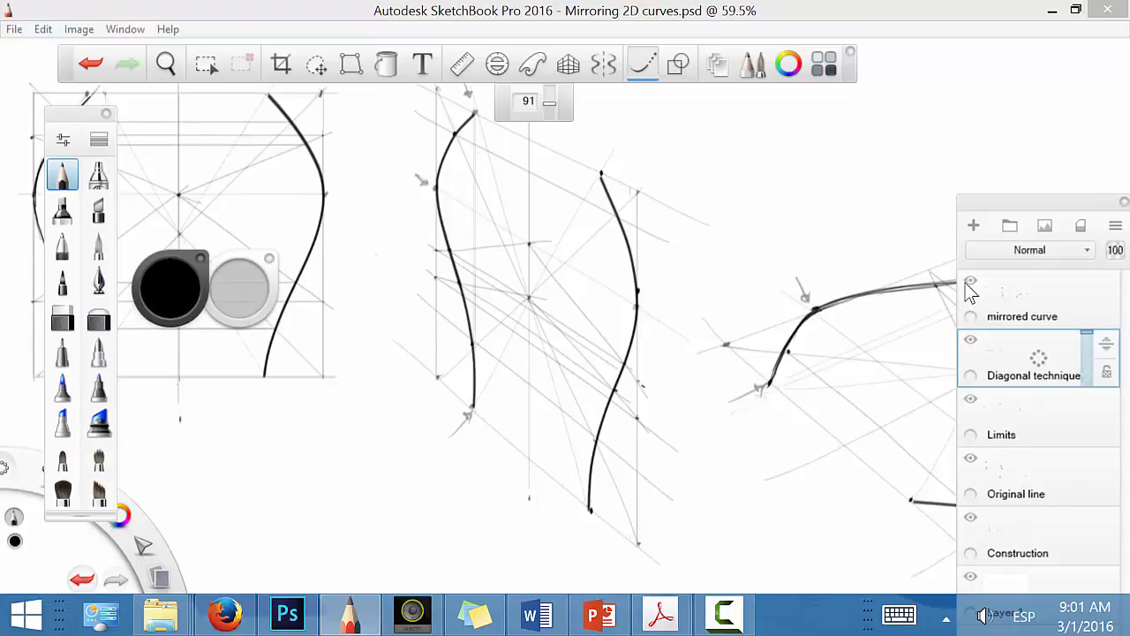
click(970, 281)
click(971, 340)
click(970, 397)
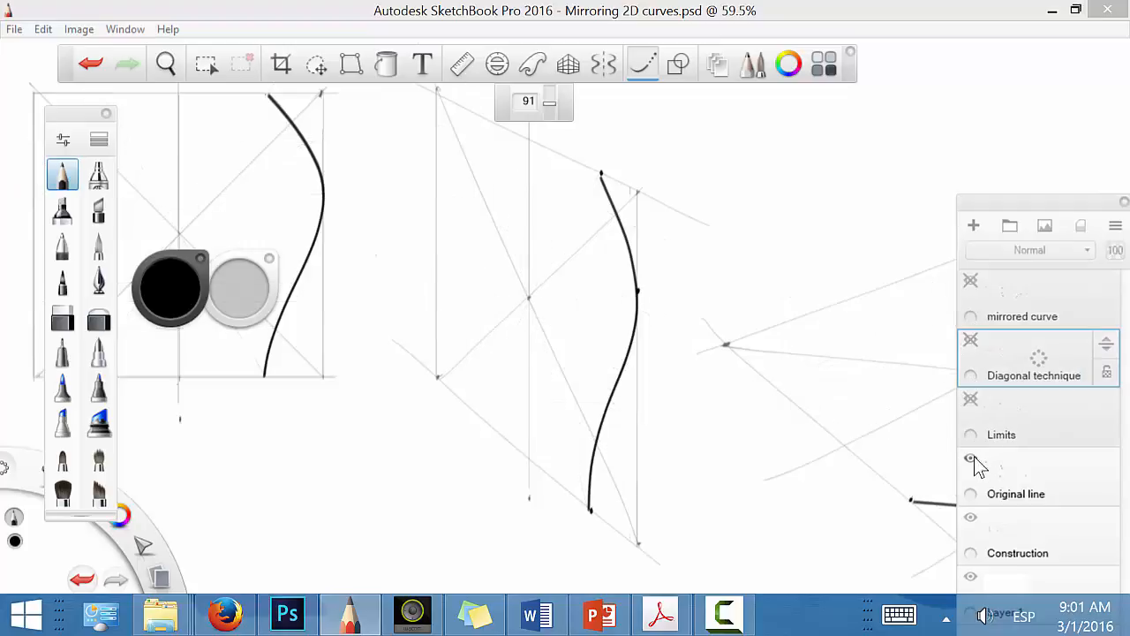
click(970, 457)
click(972, 459)
Step: Add a new layer above the Original line layer for the horizontal perspective plane's construction
key(space)
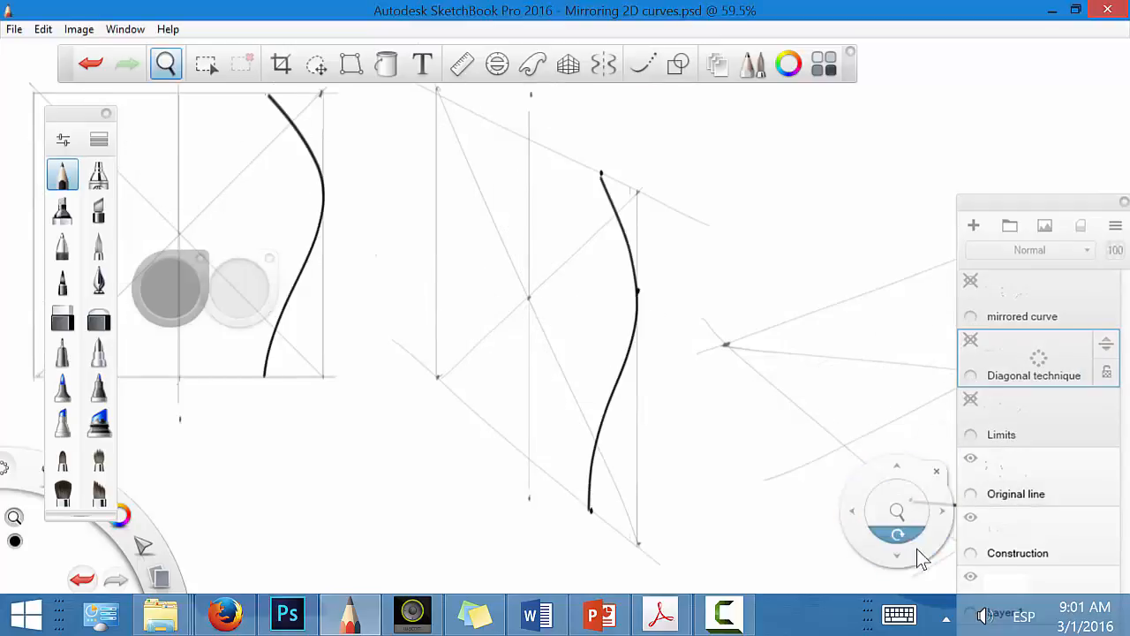
mouse_move(921, 556)
mouse_down()
mouse_move(509, 477)
mouse_move(524, 478)
mouse_up()
drag(486, 439, 535, 417)
key(space)
mouse_move(726, 469)
mouse_down()
mouse_move(671, 466)
mouse_move(697, 458)
mouse_up()
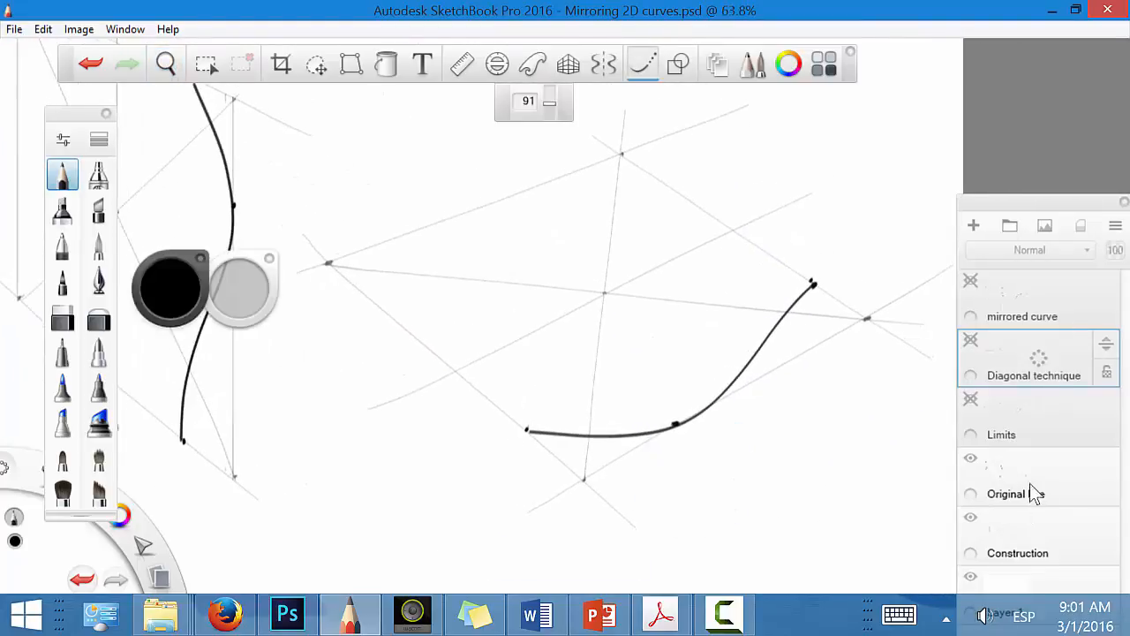
drag(1035, 481, 1042, 438)
Step: Project the curve's widest point across the horizontal perspective plane to the opposite edge and mark it there
key(space)
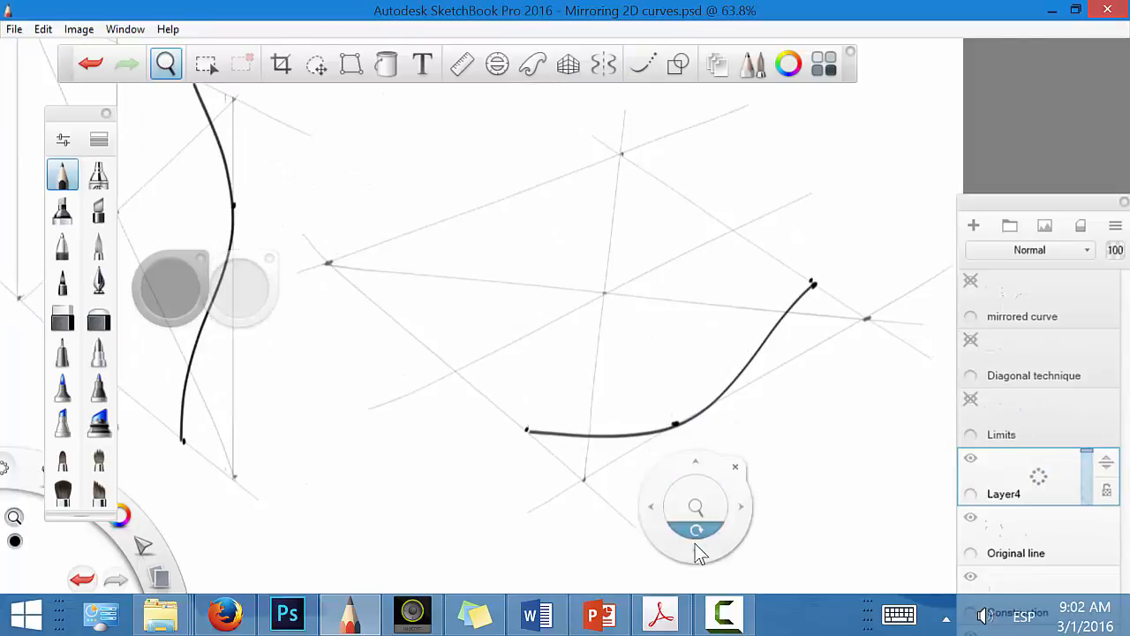
drag(696, 550, 820, 324)
key(Tab)
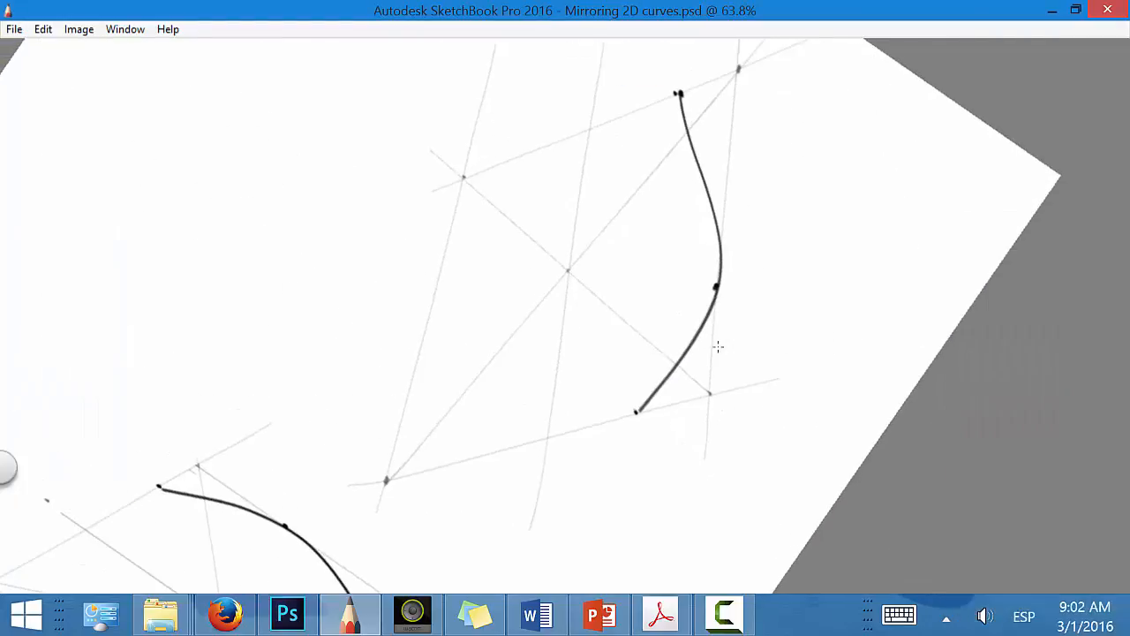
drag(364, 376, 784, 268)
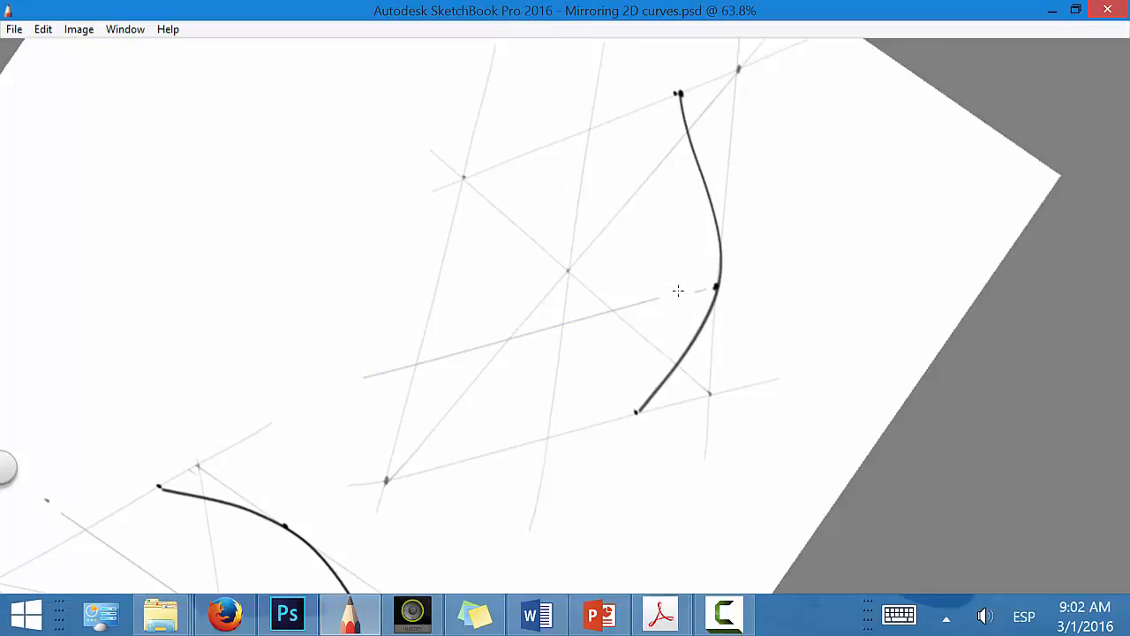
key(Tab)
key(Tab)
drag(633, 309, 681, 294)
drag(634, 306, 763, 270)
click(413, 364)
Step: Mark the mirrored positions of the curve's two endpoints on the horizontal plane's end edges
key(space)
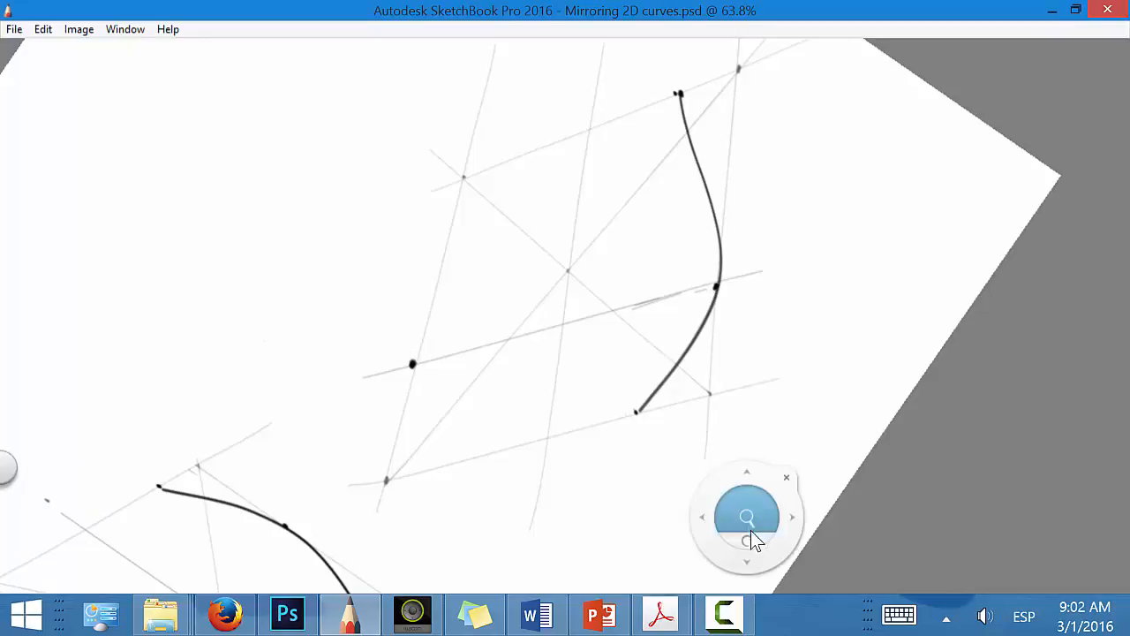
drag(747, 535, 508, 415)
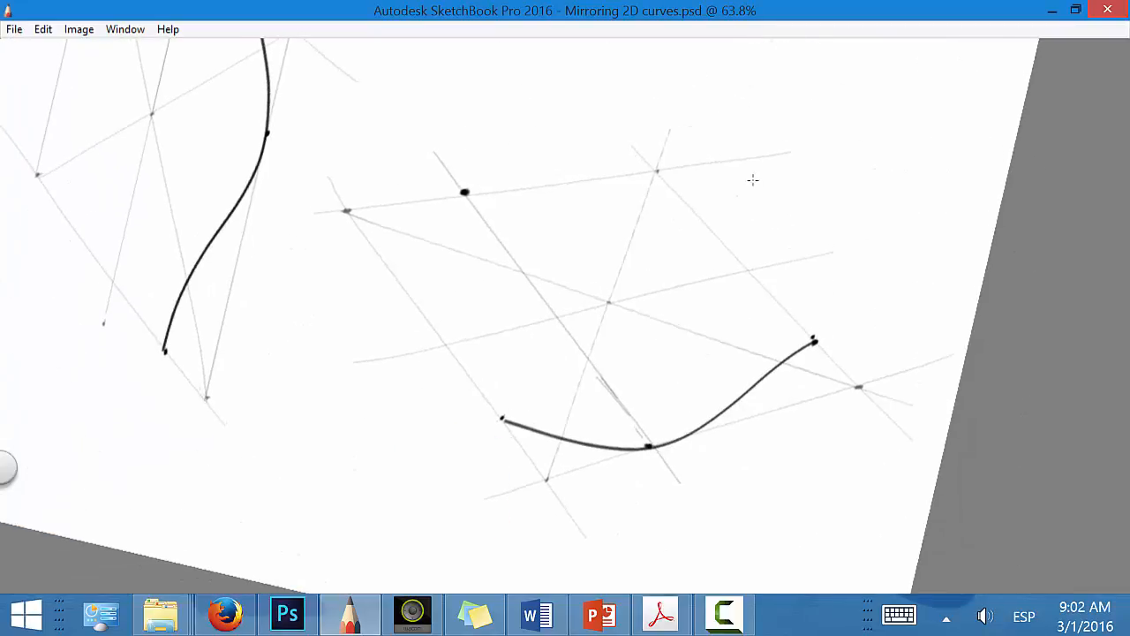
drag(697, 213, 724, 213)
click(380, 261)
drag(377, 263, 388, 263)
key(space)
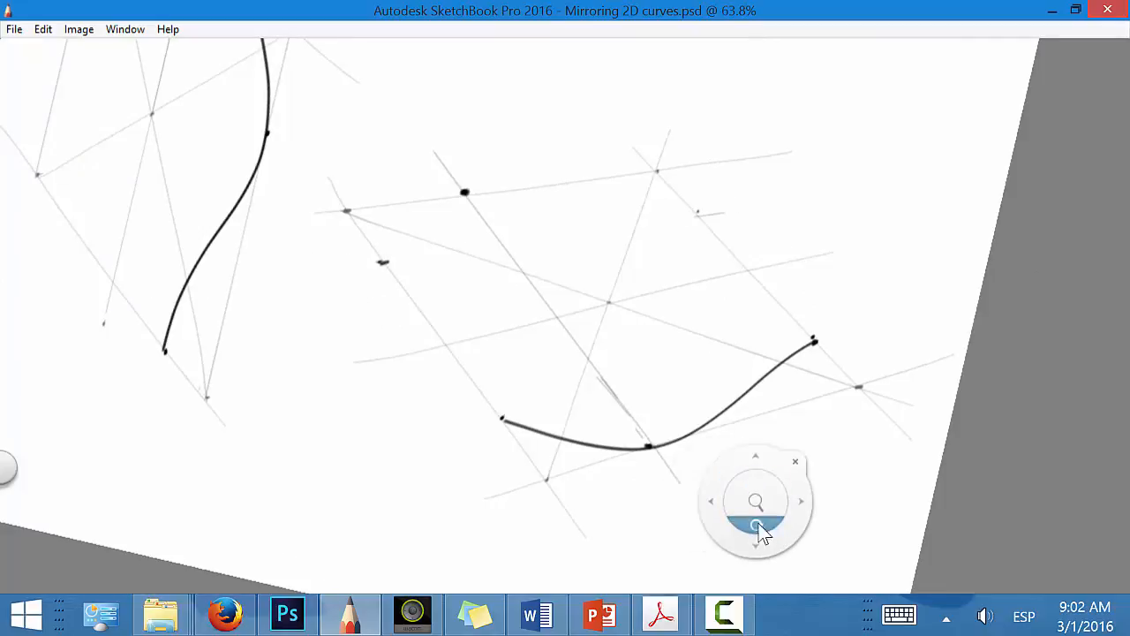
drag(763, 535, 795, 216)
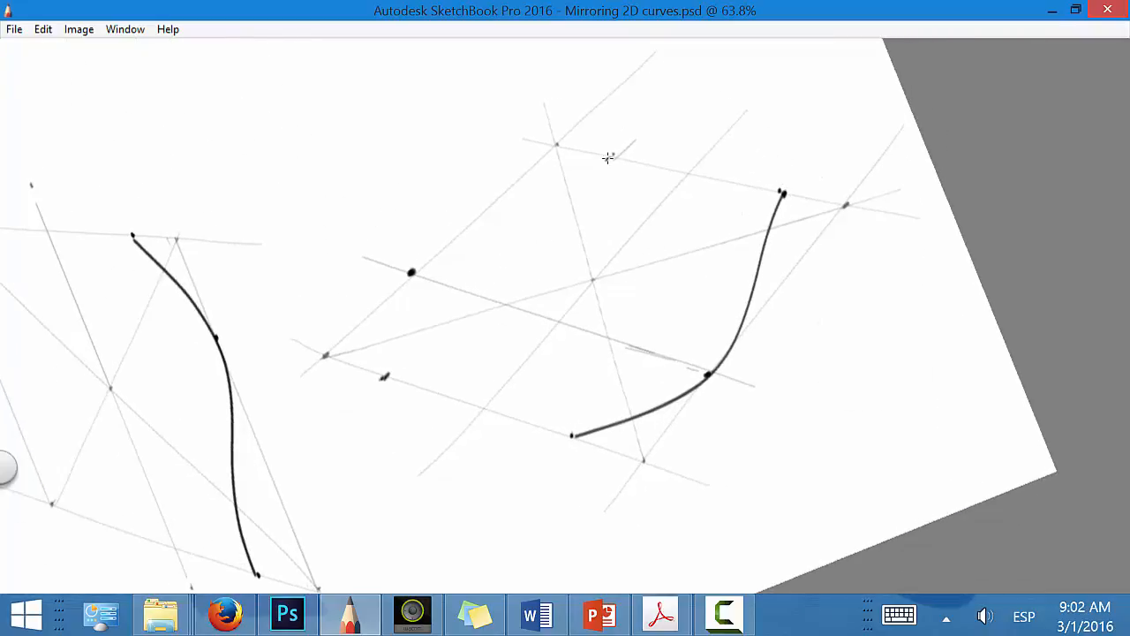
drag(604, 162, 615, 152)
Step: Draw a small arrow pointing at the end of the widest-point projection line beyond the opposite edge
key(space)
drag(786, 487, 723, 550)
key(space)
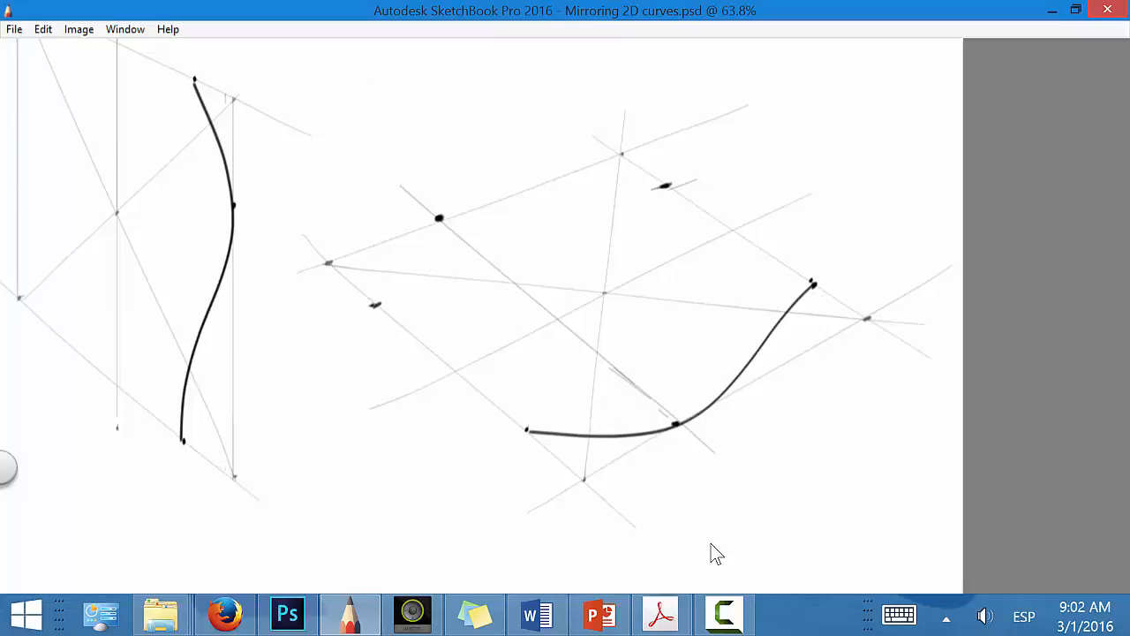
mouse_move(411, 187)
mouse_down()
mouse_move(424, 171)
mouse_move(419, 181)
mouse_up()
Step: Sketch double arrows comparing the spacing beside the projection line at both of its ends, and undo them
mouse_move(362, 213)
mouse_down()
mouse_move(371, 230)
mouse_move(404, 205)
mouse_move(402, 215)
mouse_up()
mouse_move(336, 233)
mouse_down()
mouse_move(320, 245)
mouse_move(340, 244)
mouse_up()
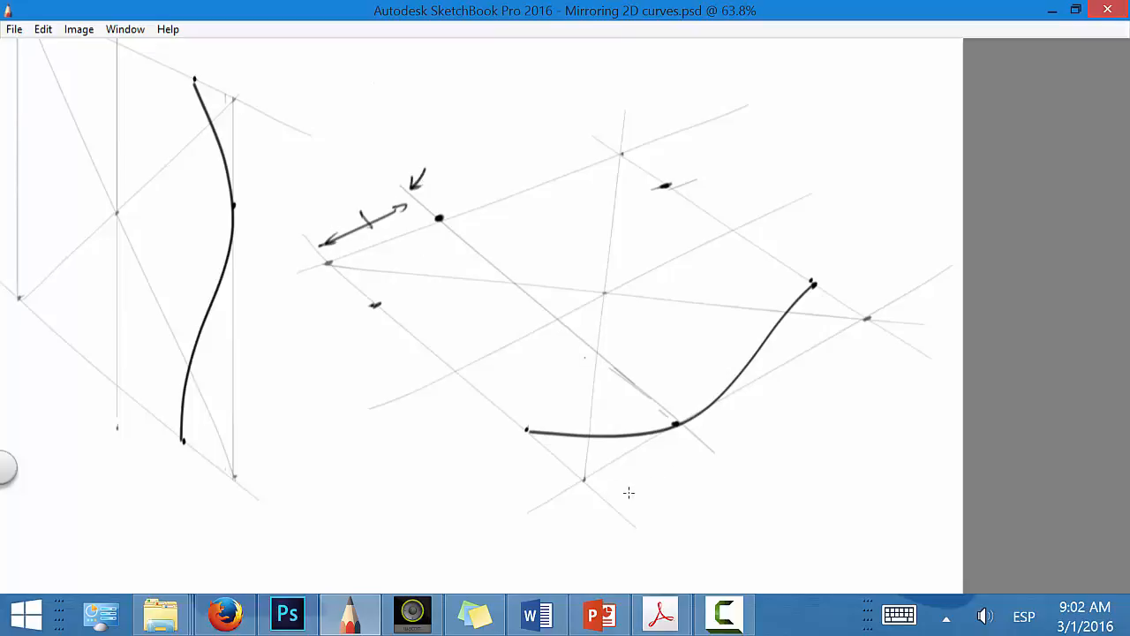
drag(619, 500, 704, 458)
mouse_move(632, 487)
mouse_down()
mouse_move(624, 500)
mouse_move(659, 492)
mouse_up()
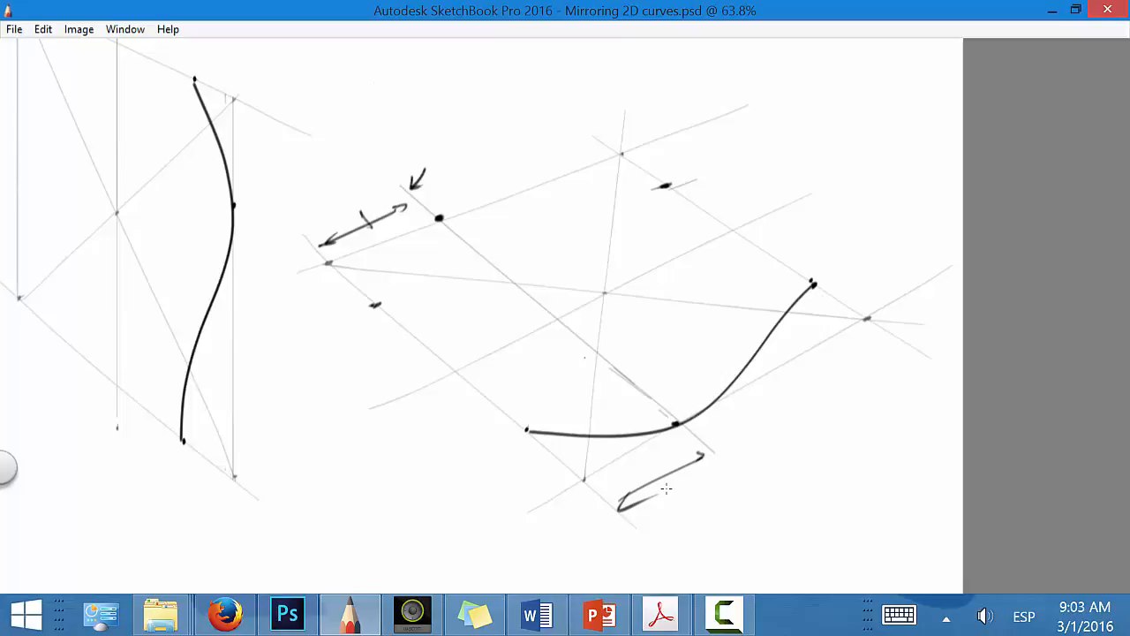
key(ctrl+z)
key(ctrl+z)
key(ctrl+z)
key(ctrl+z)
key(ctrl+z)
key(ctrl+z)
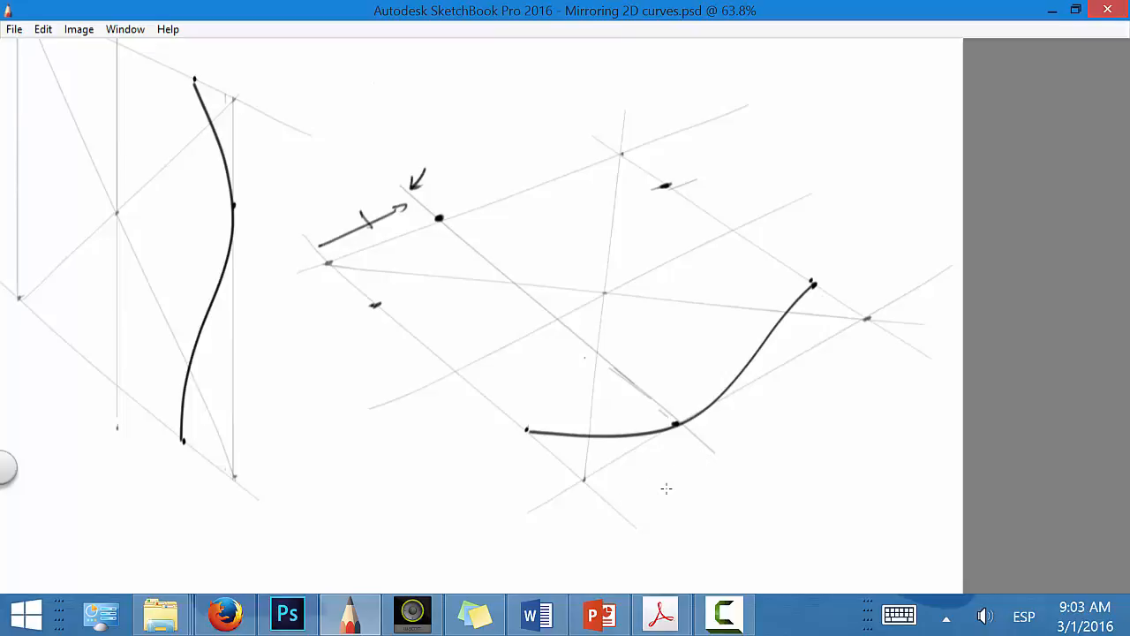
key(ctrl+z)
Step: Re-mark the mirrored widest point nearer the plane's corner, and project the curve's two diagonal crossings onto the opposite diagonals, marking the mirrored points
drag(426, 225, 440, 223)
key(space)
mouse_move(711, 516)
mouse_down()
mouse_move(851, 401)
mouse_move(875, 189)
mouse_up()
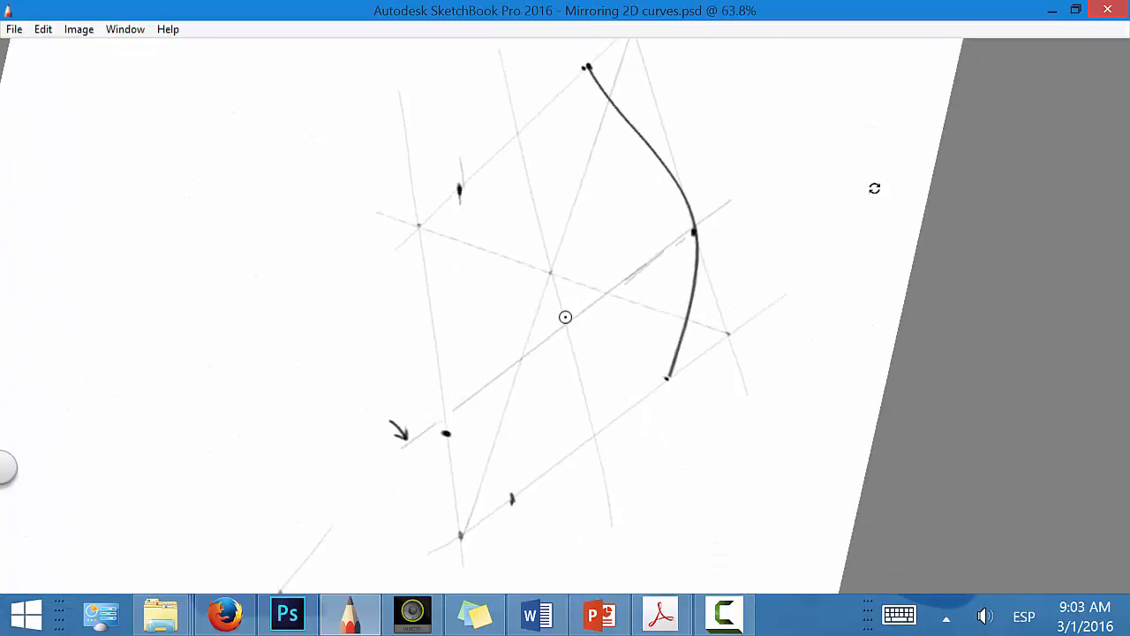
drag(484, 457, 698, 312)
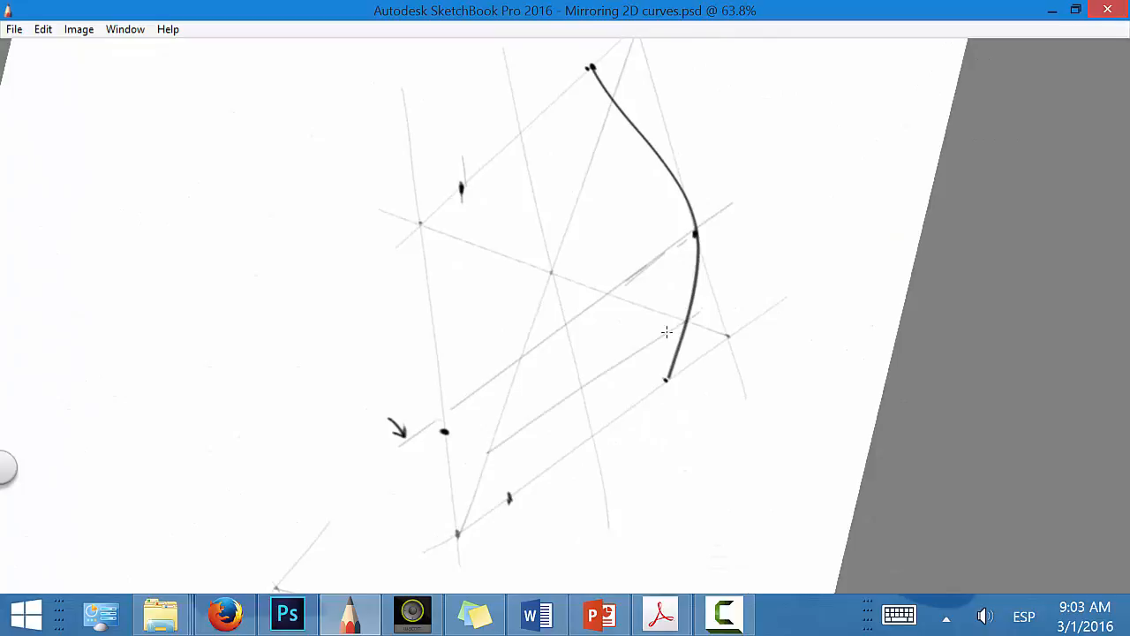
click(484, 458)
drag(484, 458, 632, 364)
key(ctrl+z)
drag(485, 458, 689, 315)
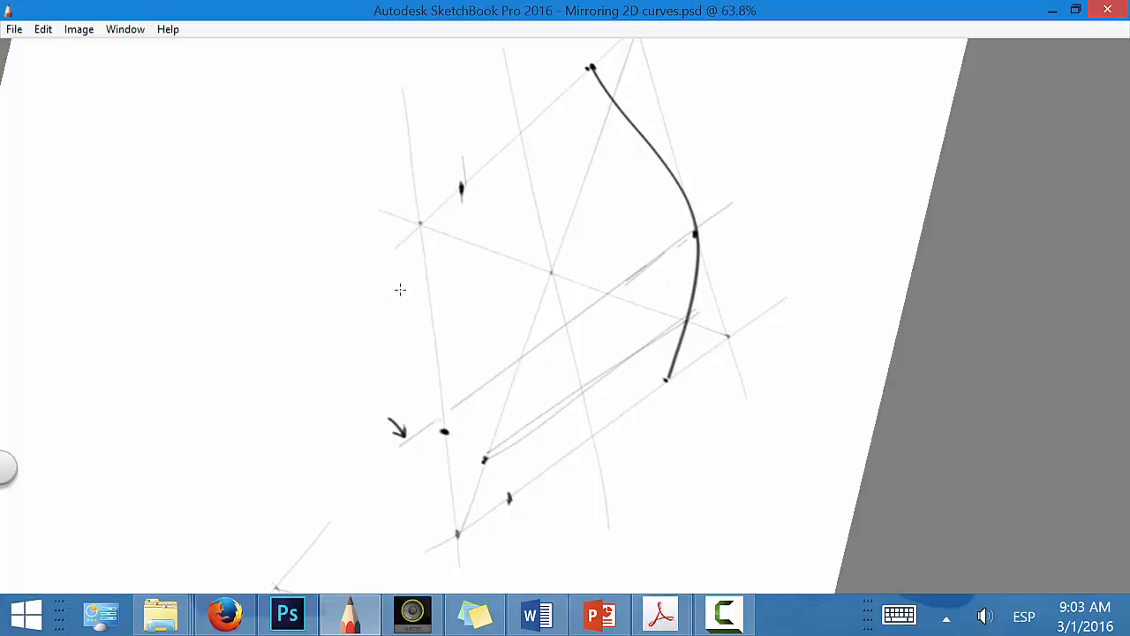
drag(393, 295, 611, 95)
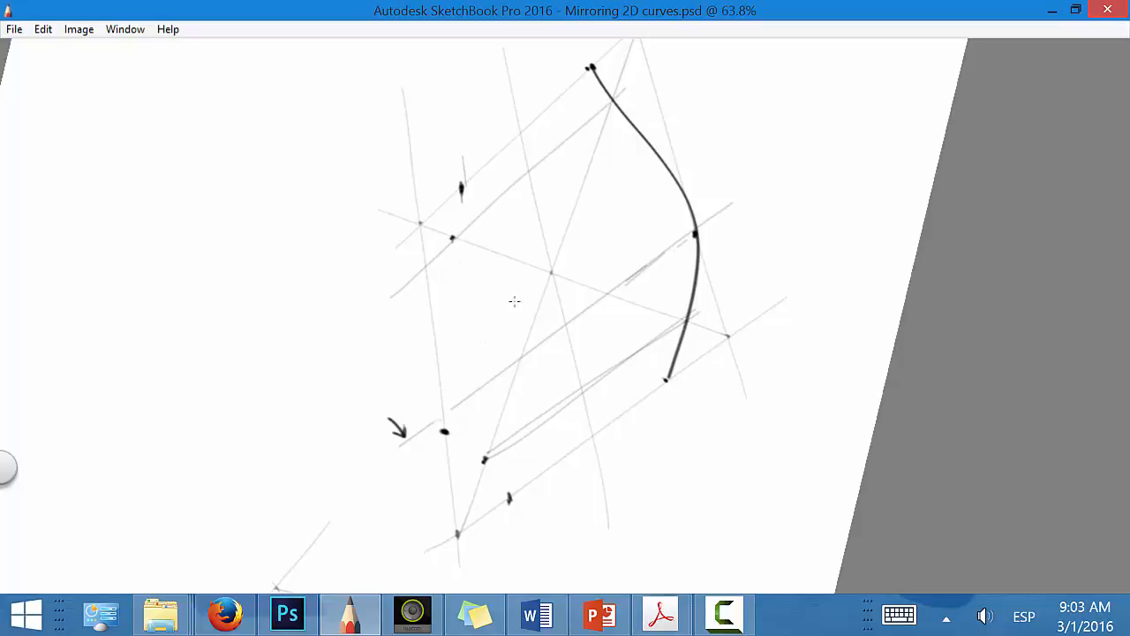
Step: Draw an extra line from the horizontal plane's centre across the curve to the outer edge
key(space)
key(space)
drag(552, 277, 650, 127)
Step: Try projecting the extra line to the opposite edge and connecting it to the centre, and undo those strokes
drag(429, 304, 651, 125)
drag(417, 313, 692, 94)
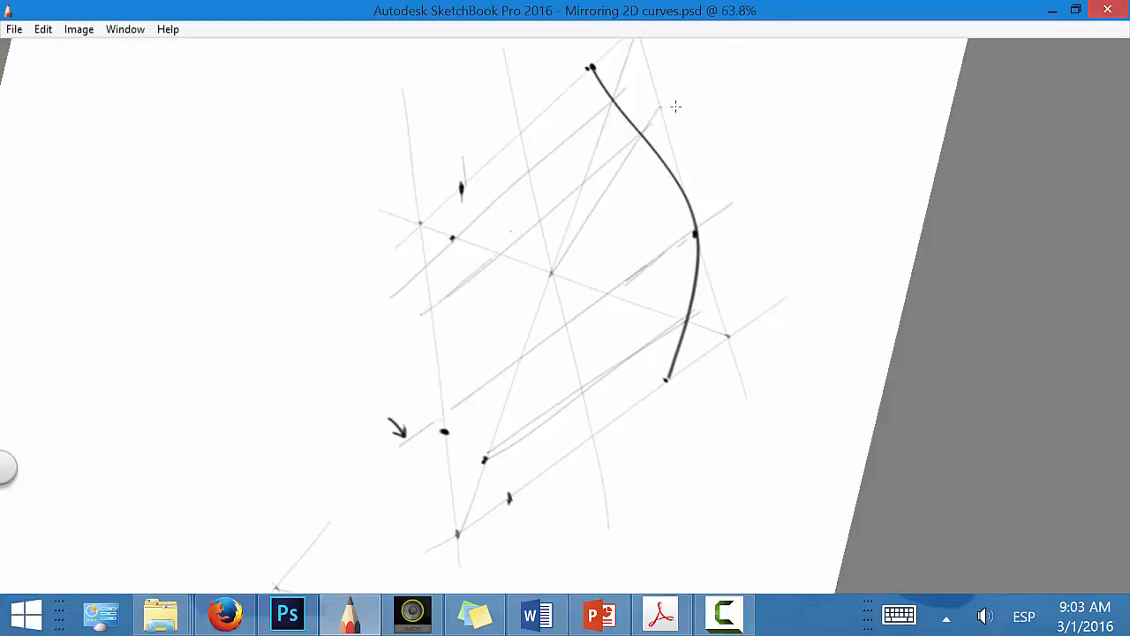
key(space)
drag(556, 454, 523, 305)
drag(435, 372, 551, 276)
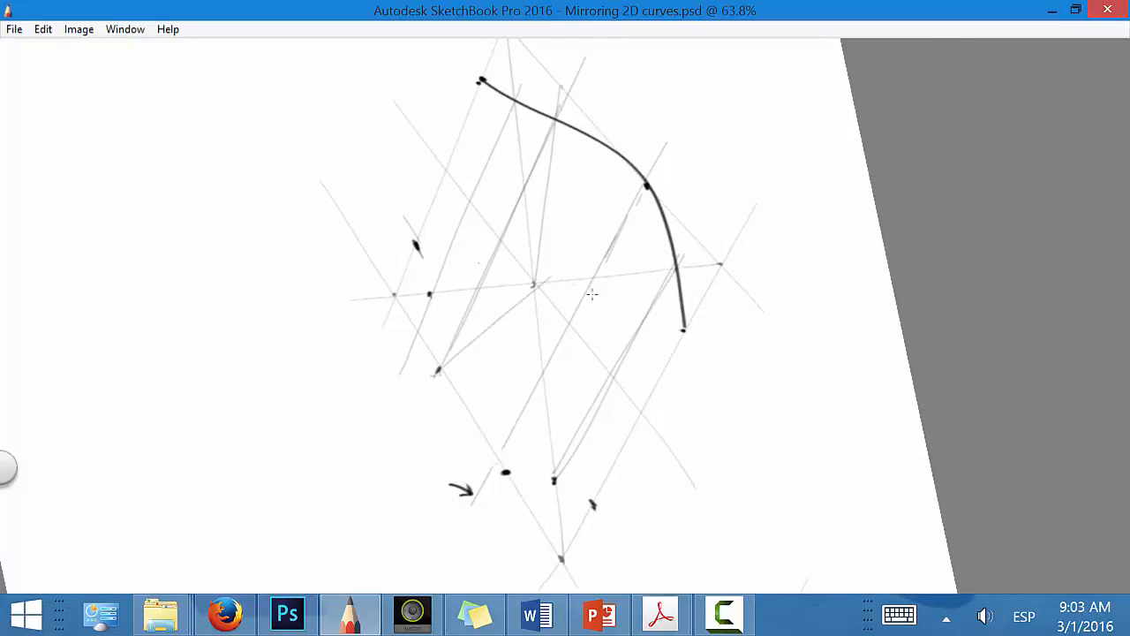
key(ctrl+z)
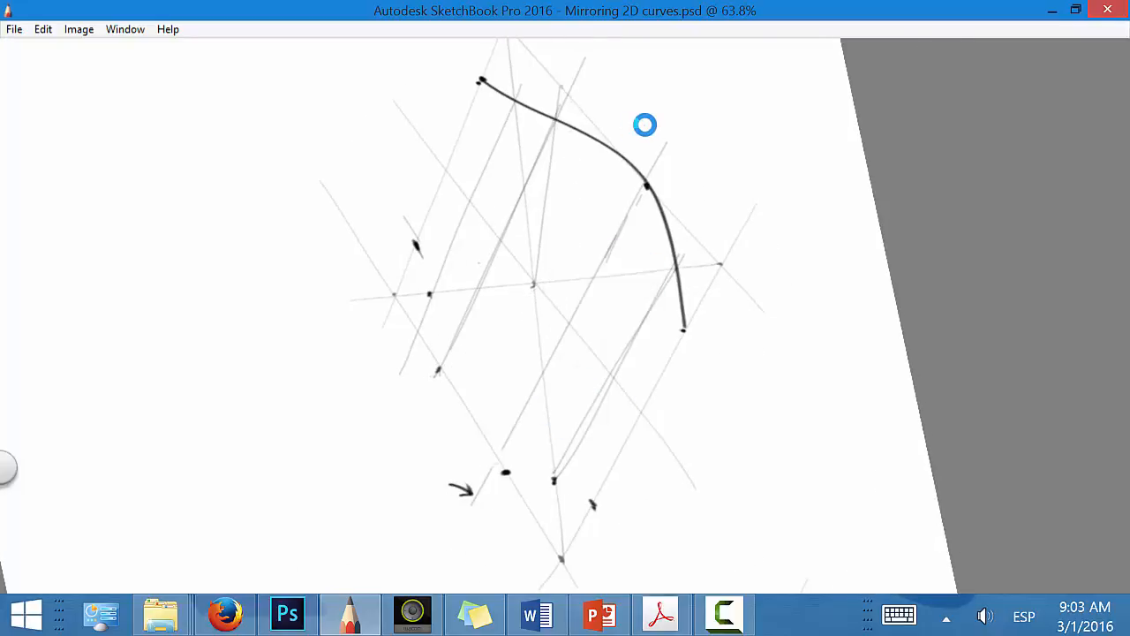
key(ctrl+z)
key(ctrl+z)
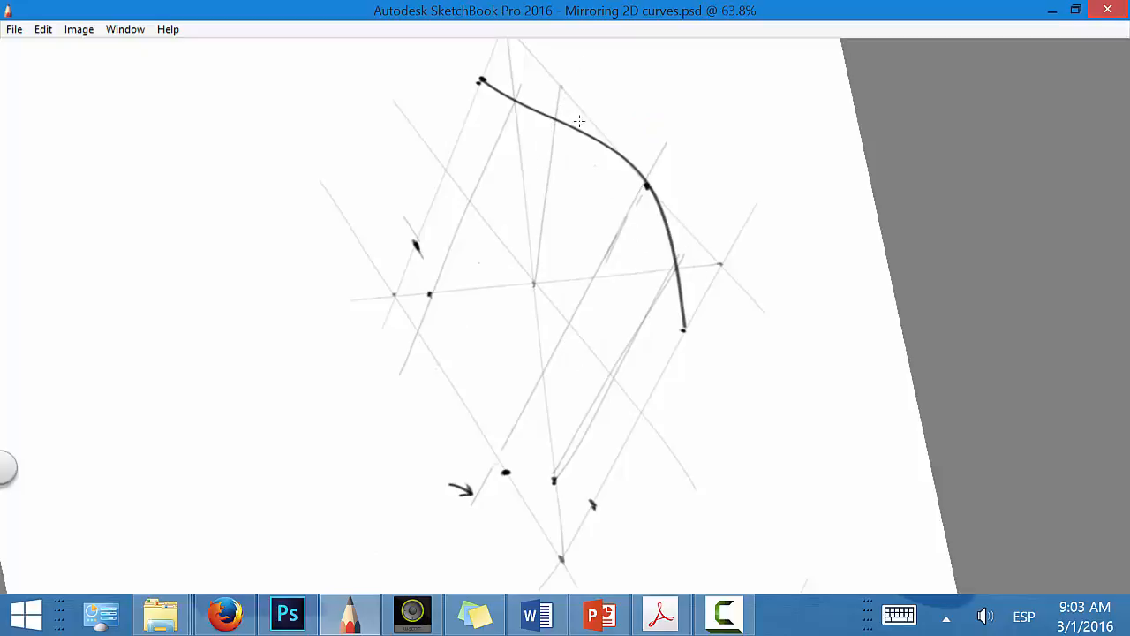
Step: Project the extra line's outer edge point to the opposite edge, connect it to the centre and mark the curve's mirrored crossing
drag(427, 371, 532, 151)
key(ctrl+z)
drag(427, 382, 581, 37)
key(space)
mouse_move(554, 391)
mouse_down()
mouse_move(330, 494)
mouse_move(427, 182)
mouse_move(559, 123)
mouse_up()
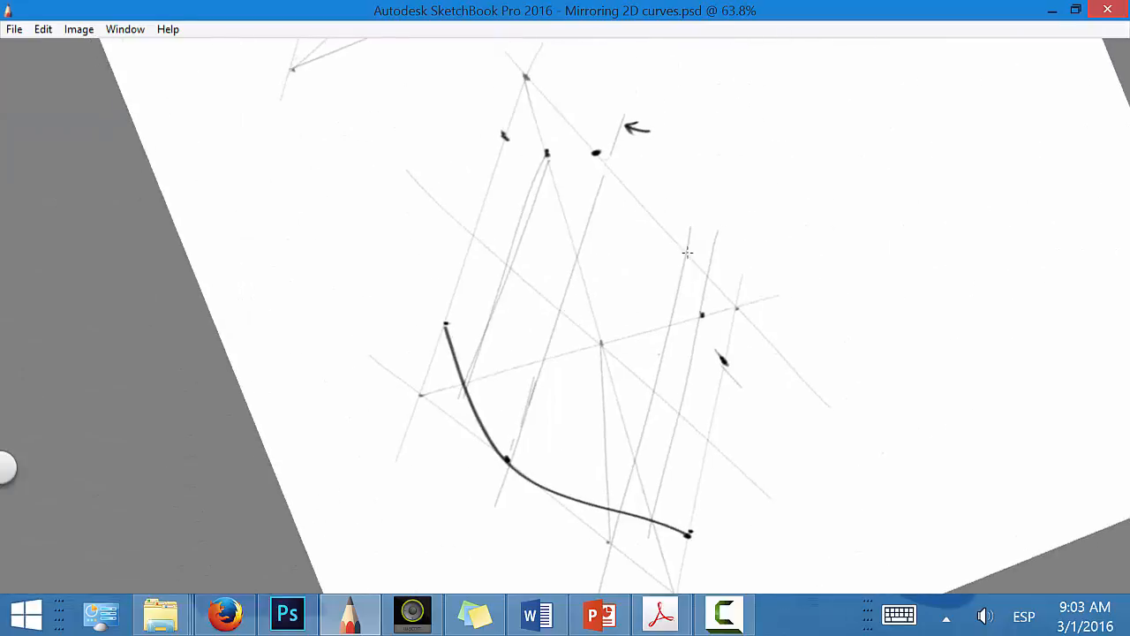
drag(596, 338, 688, 255)
key(space)
drag(722, 375, 731, 104)
click(637, 73)
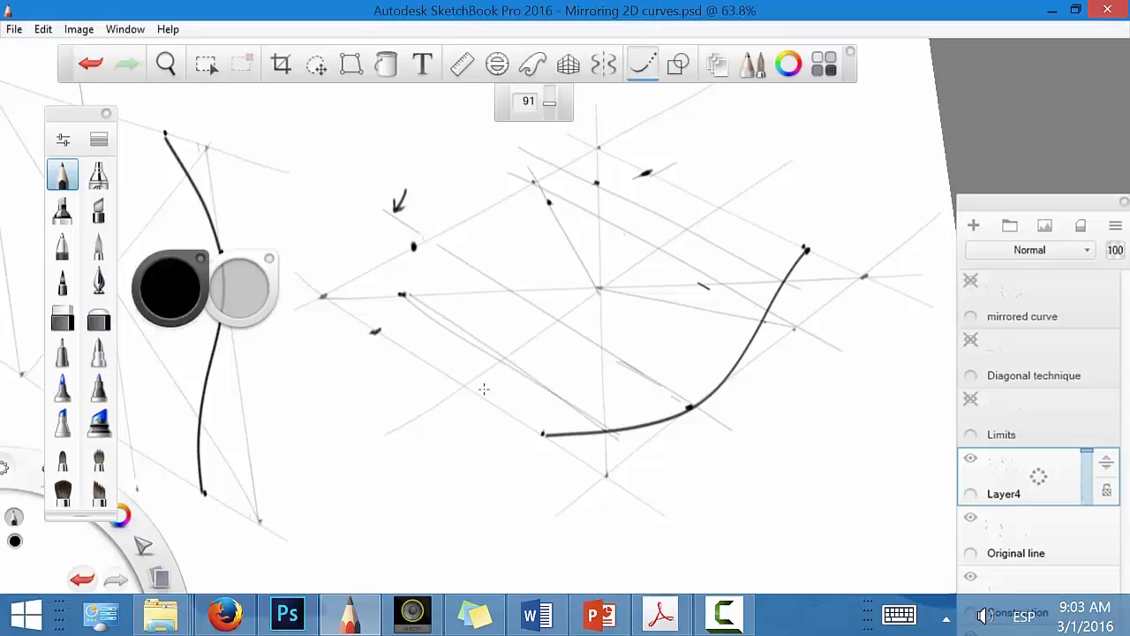
Step: Re-mark the diagonal crossing nearer the horizontal plane's corner and draw the mirrored curve smoothly through the marked reference points
click(643, 74)
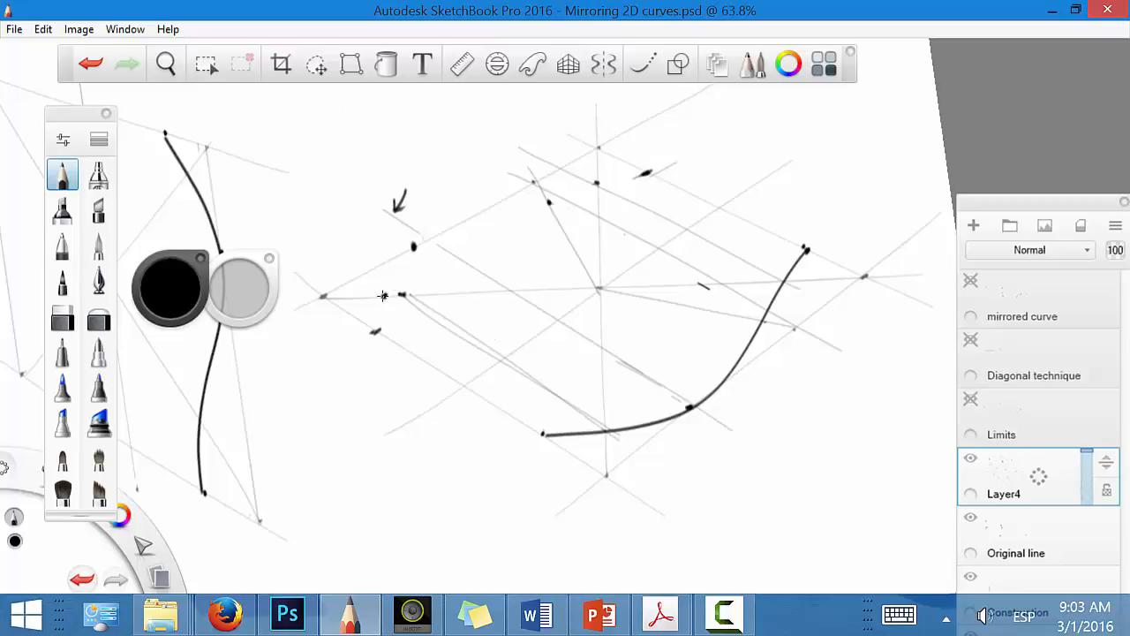
mouse_move(403, 287)
mouse_down()
mouse_move(399, 298)
mouse_move(388, 265)
mouse_move(404, 223)
mouse_move(436, 199)
mouse_move(612, 188)
mouse_move(718, 143)
mouse_up()
click(642, 68)
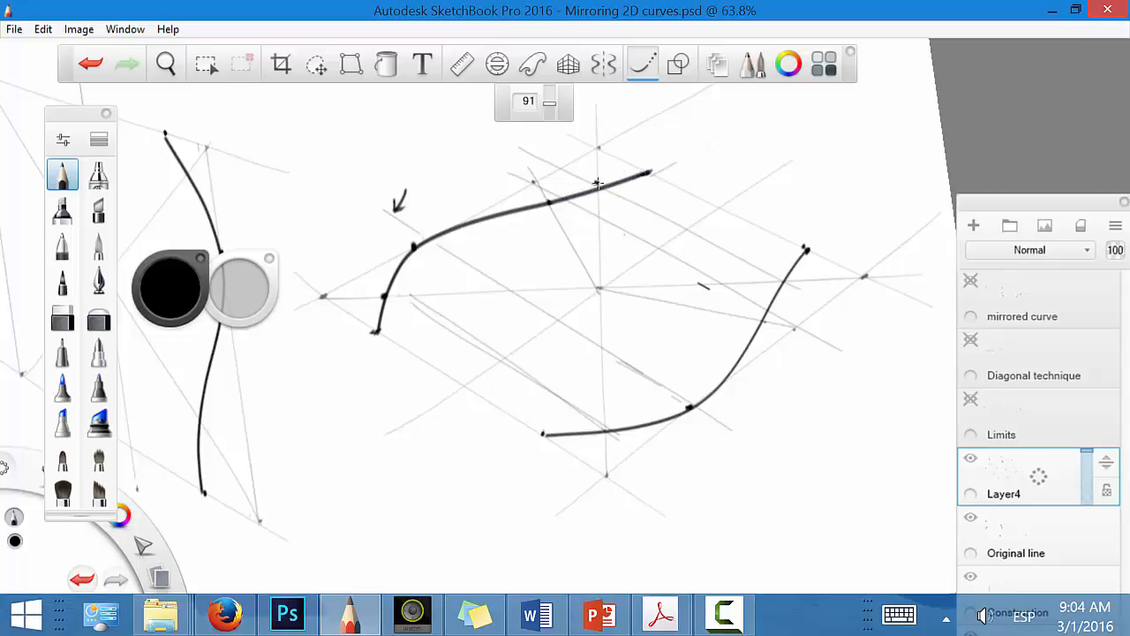
click(642, 65)
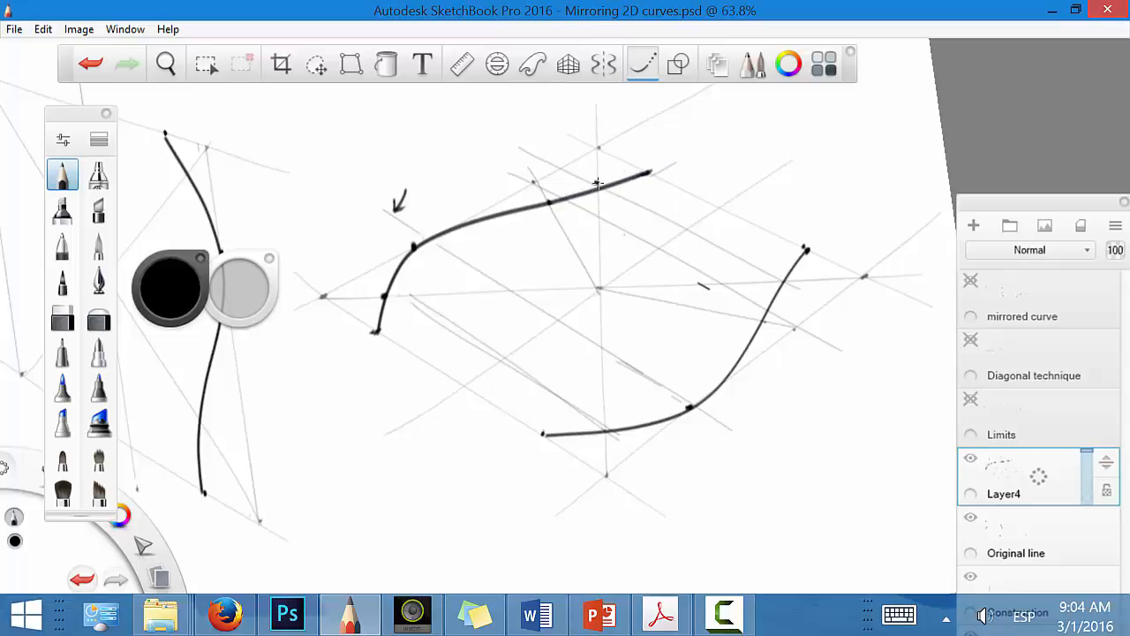
Step: Hide Layer4 and show the Limits, Diagonal technique and mirrored curve layers to present the prepared construction
key(space)
mouse_move(740, 349)
mouse_down()
mouse_move(500, 244)
mouse_move(424, 245)
mouse_move(822, 411)
mouse_move(744, 442)
mouse_move(790, 389)
mouse_move(737, 392)
mouse_move(786, 388)
mouse_move(745, 432)
mouse_up()
click(966, 457)
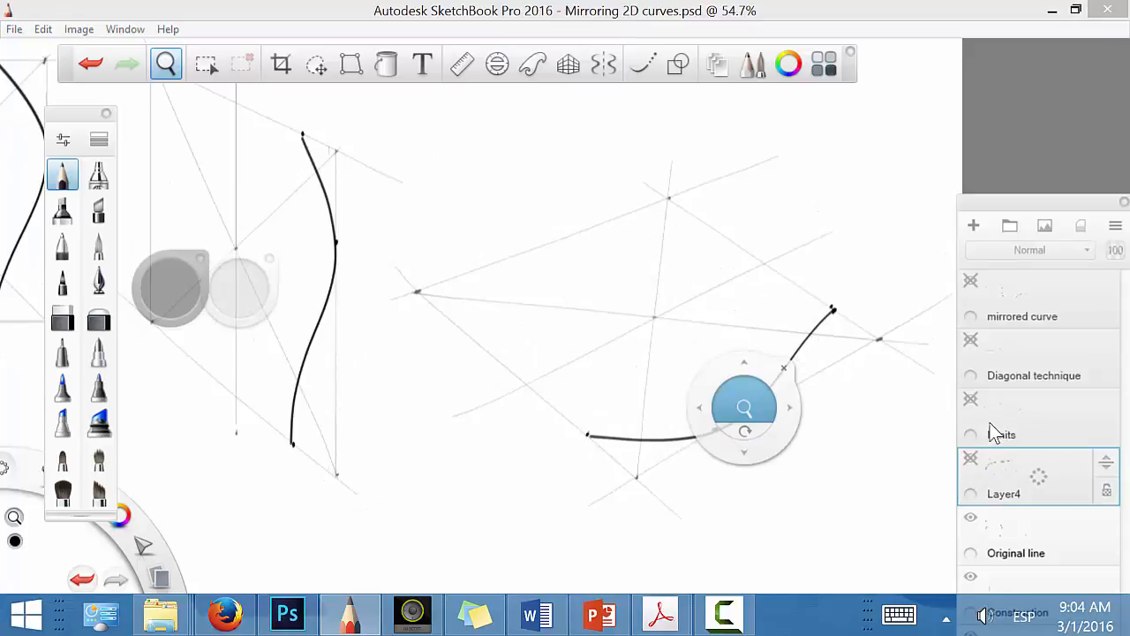
click(972, 401)
click(787, 375)
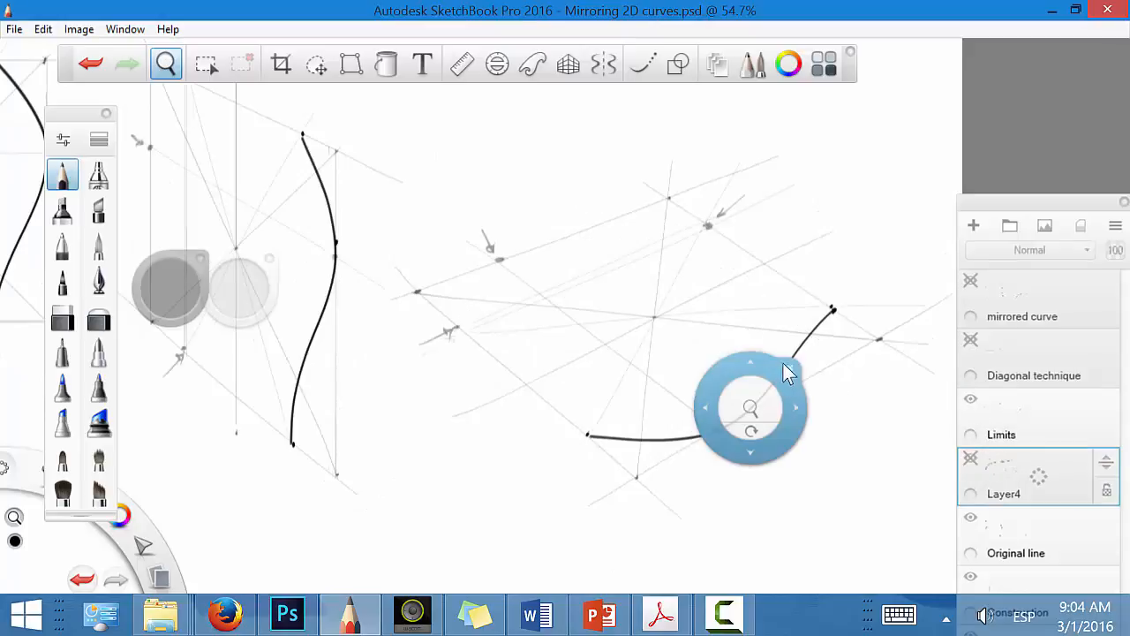
drag(774, 447, 927, 578)
click(979, 413)
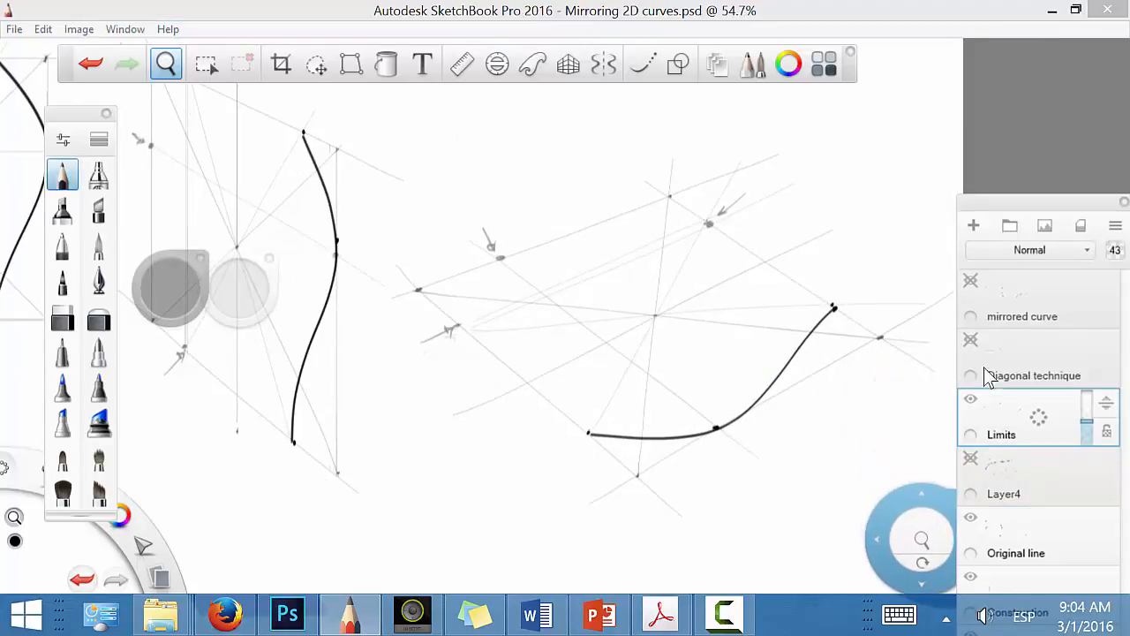
click(974, 339)
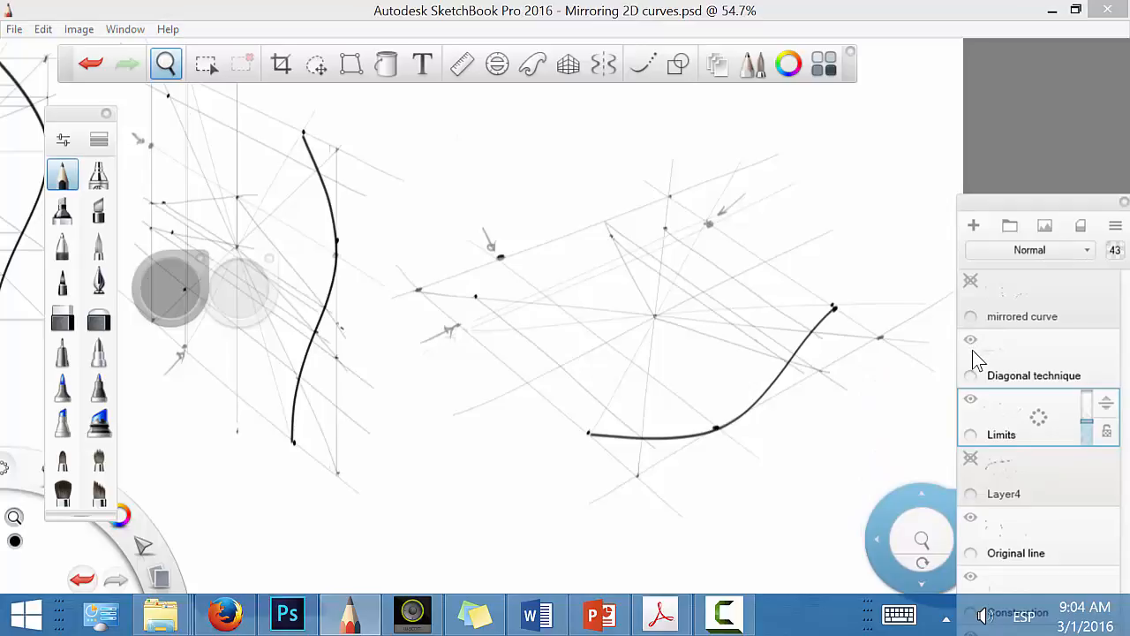
click(970, 282)
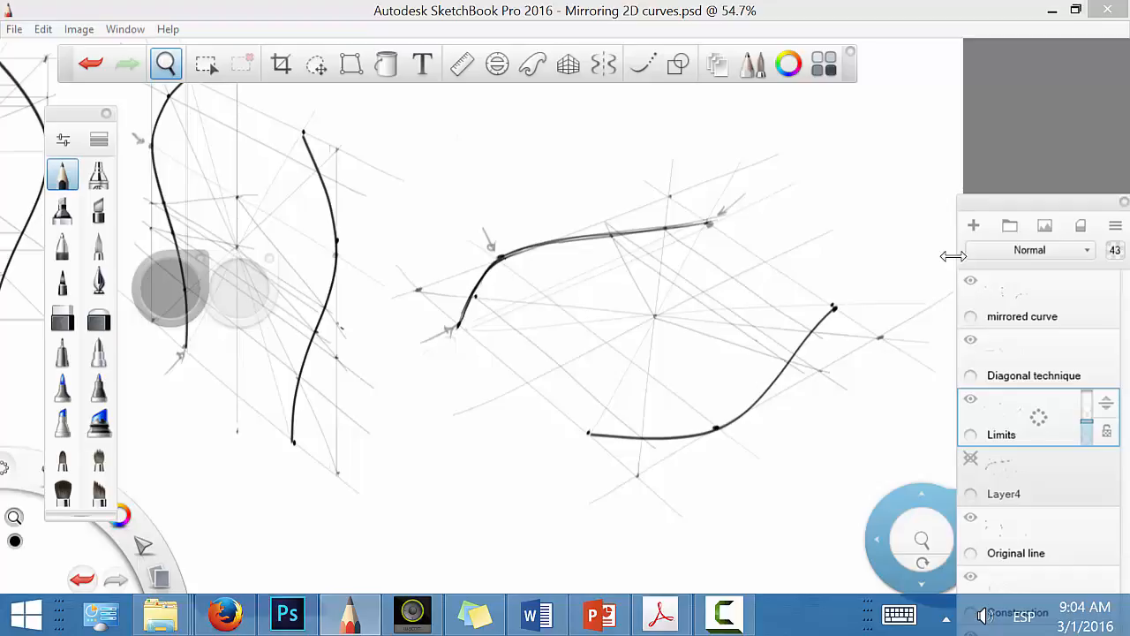
drag(963, 509, 754, 540)
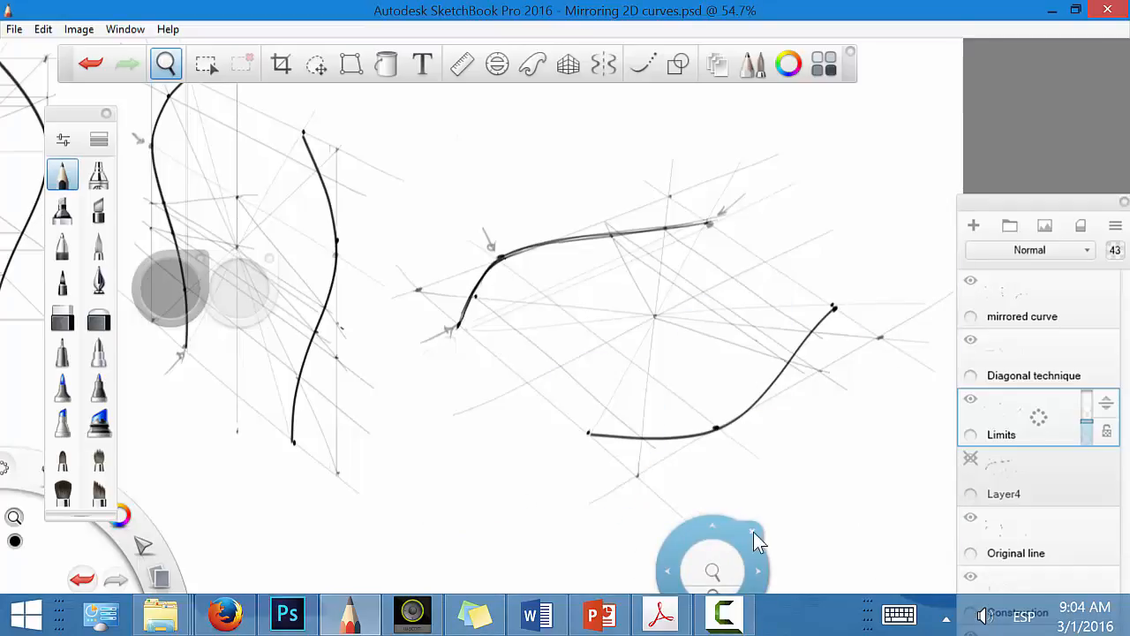
click(753, 531)
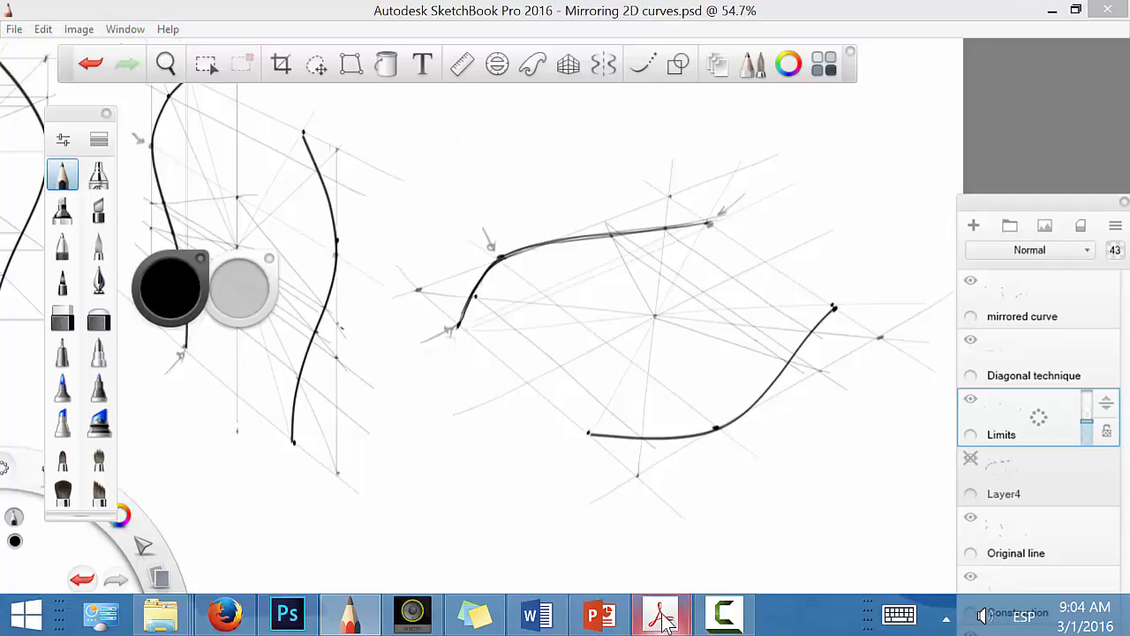
Step: Open the Assignment 7 - Single curvature PDF in Adobe Acrobat and review the mirrored curves and single curvature volume exercises
right_click(662, 618)
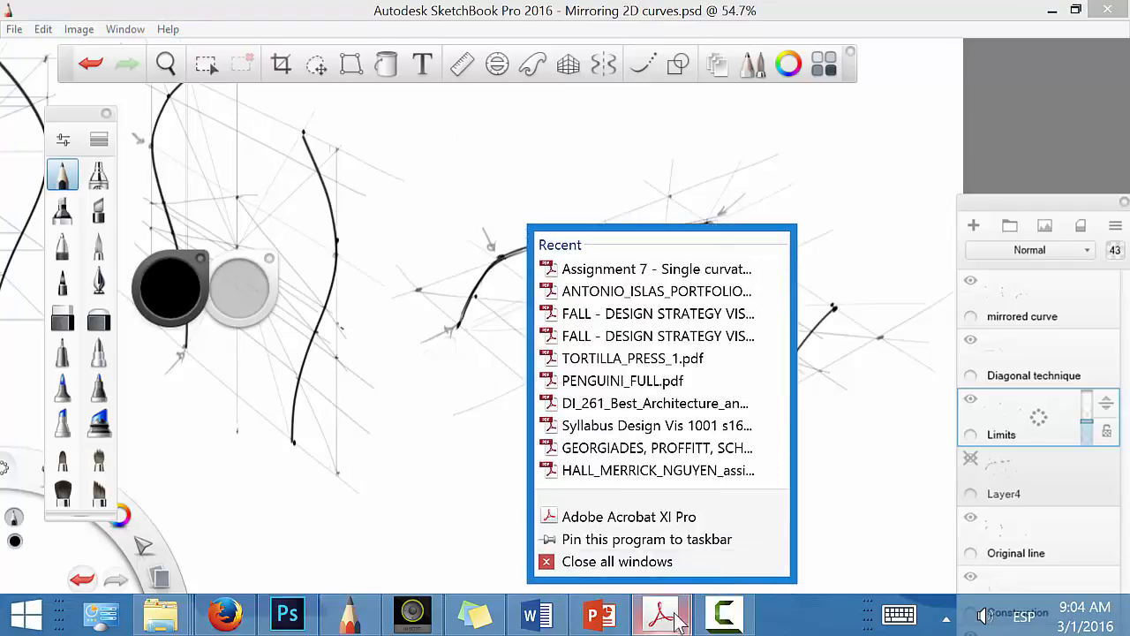
click(685, 269)
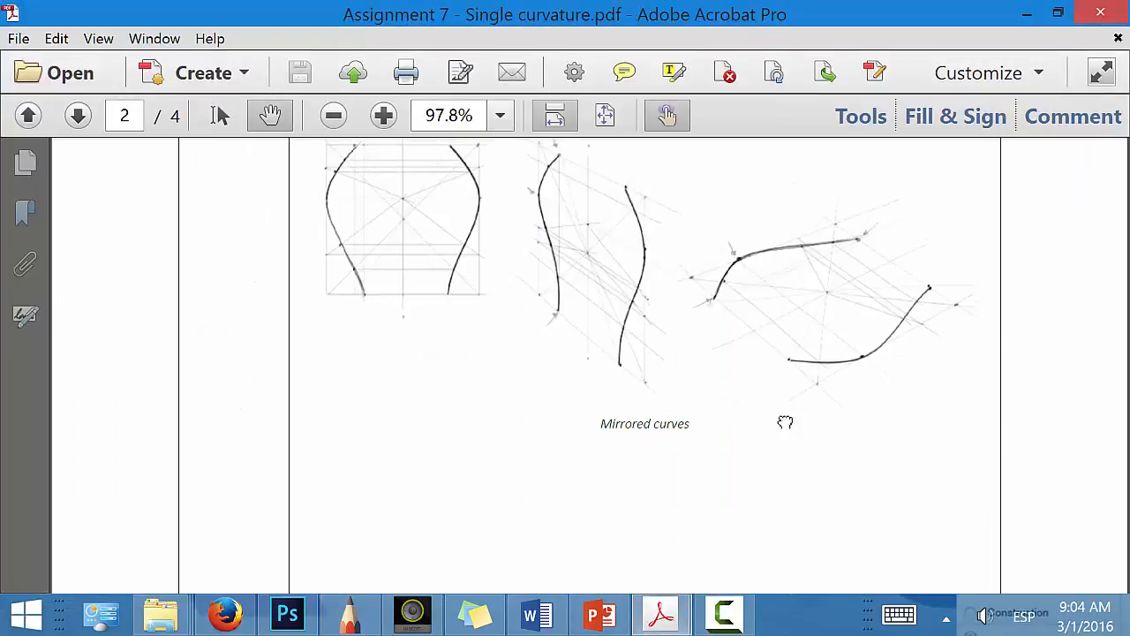
scroll(772, 328, down, 3)
scroll(773, 327, down, 10)
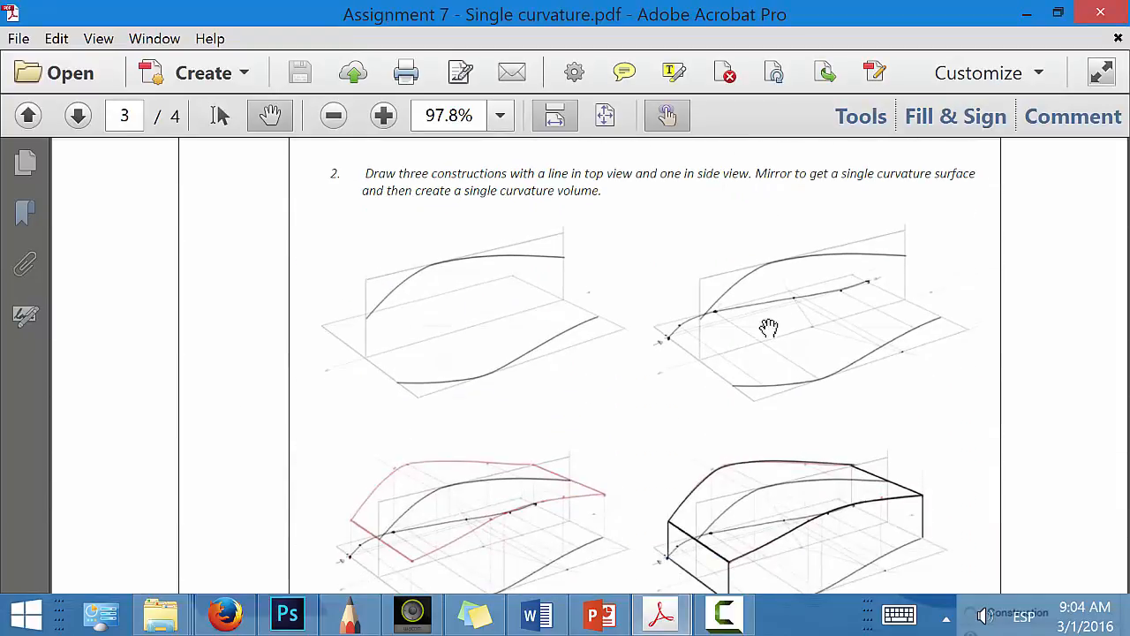
drag(773, 360, 771, 403)
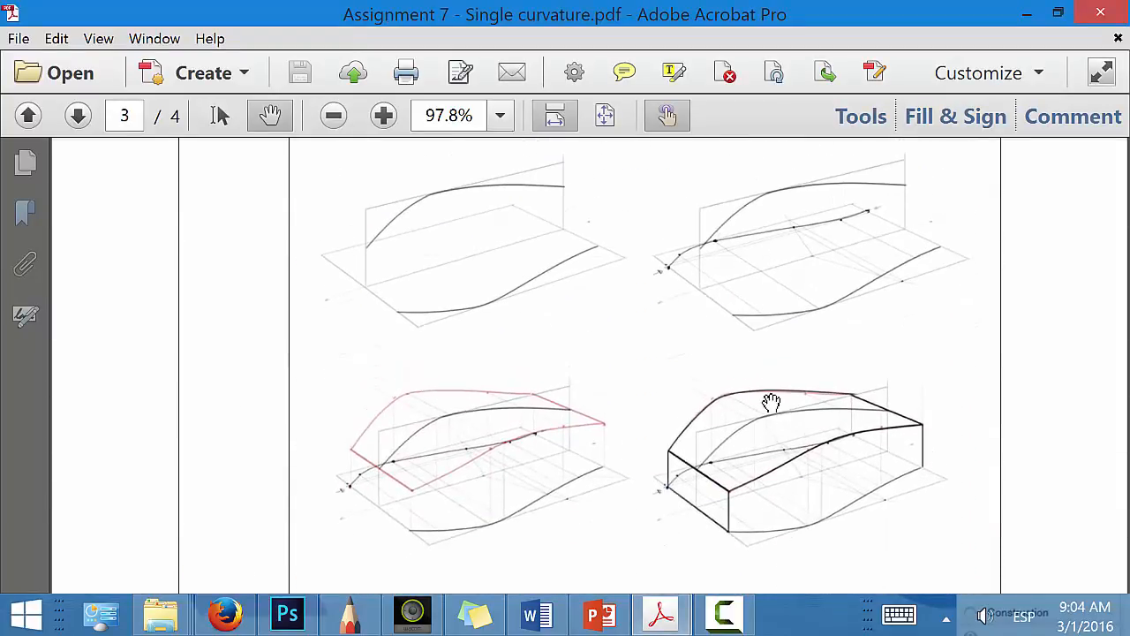
click(733, 618)
click(1052, 547)
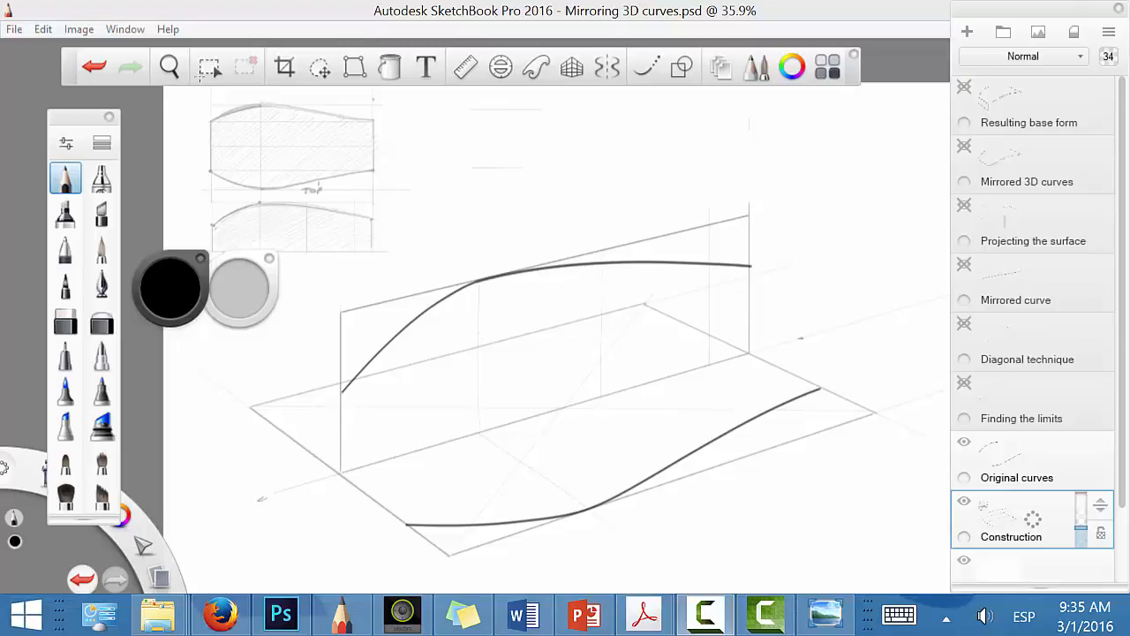
Step: Darken the side view sketch's front edge and baseline, undoing the extra stroke along its rear edge
click(201, 92)
click(169, 66)
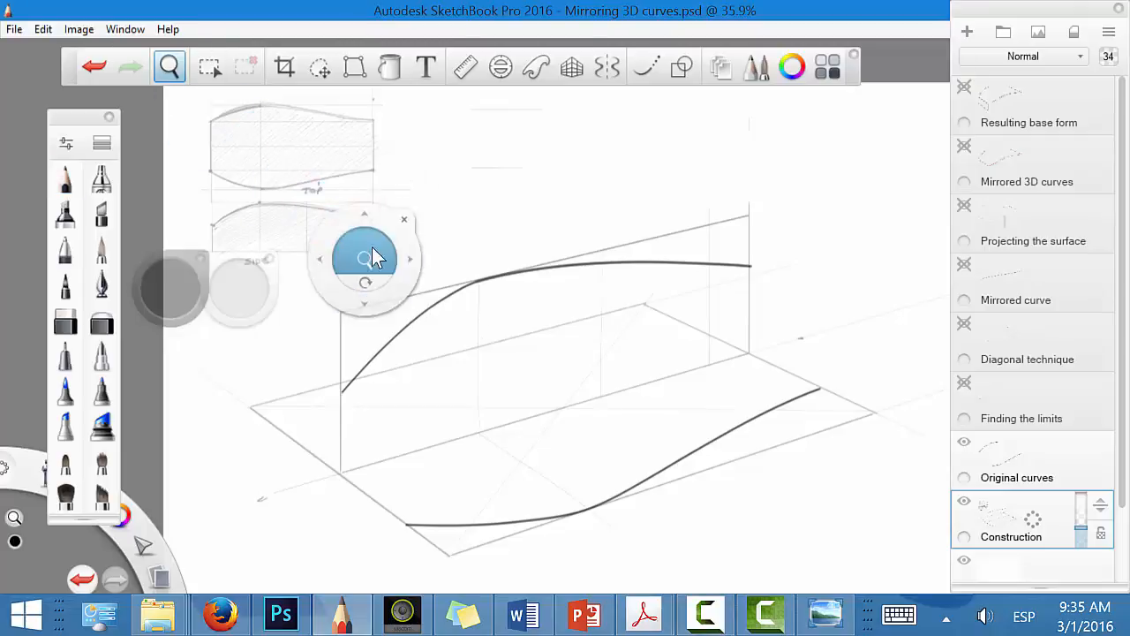
mouse_move(371, 248)
mouse_down()
mouse_move(487, 218)
mouse_move(701, 388)
mouse_move(764, 351)
mouse_move(835, 441)
mouse_move(859, 427)
mouse_up()
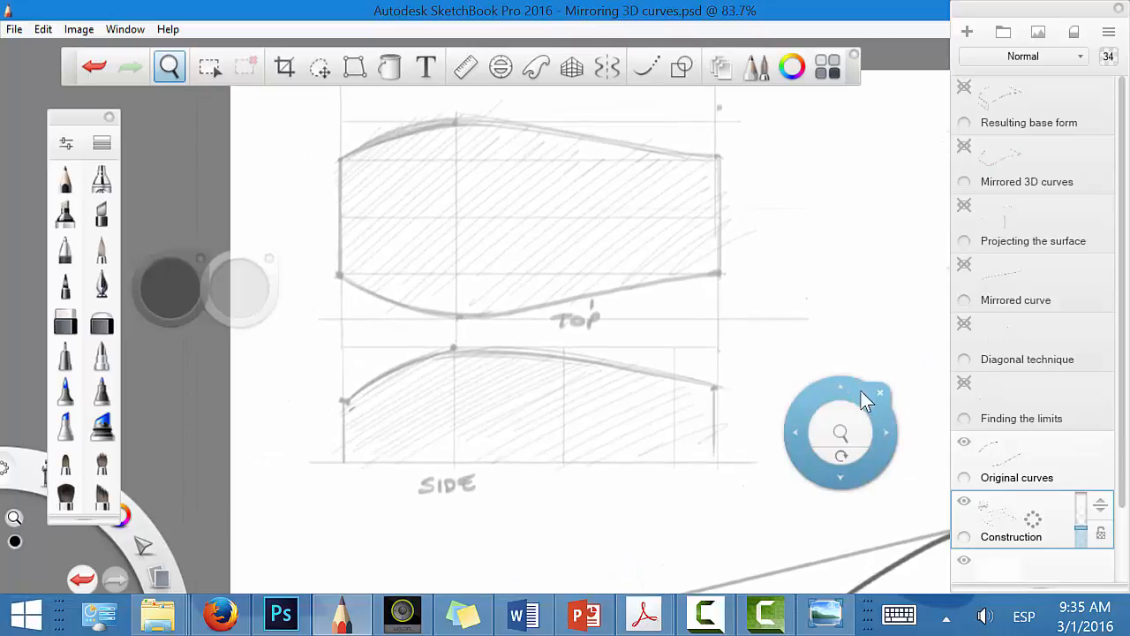
click(882, 395)
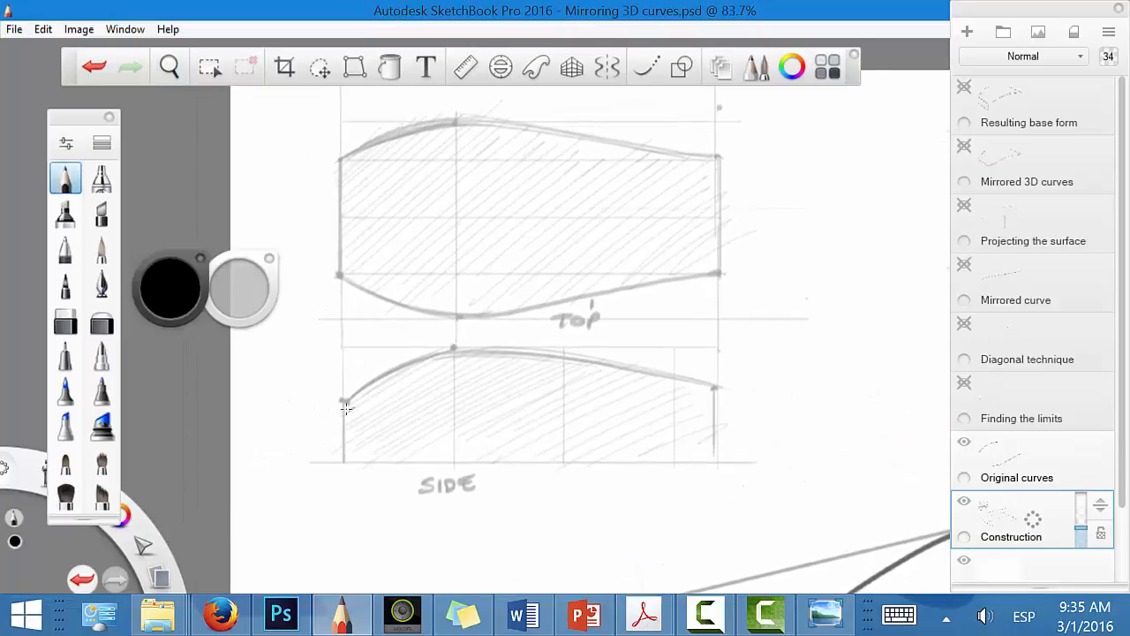
mouse_move(347, 407)
mouse_down()
mouse_move(352, 477)
mouse_move(346, 458)
mouse_move(720, 461)
mouse_move(717, 387)
mouse_up()
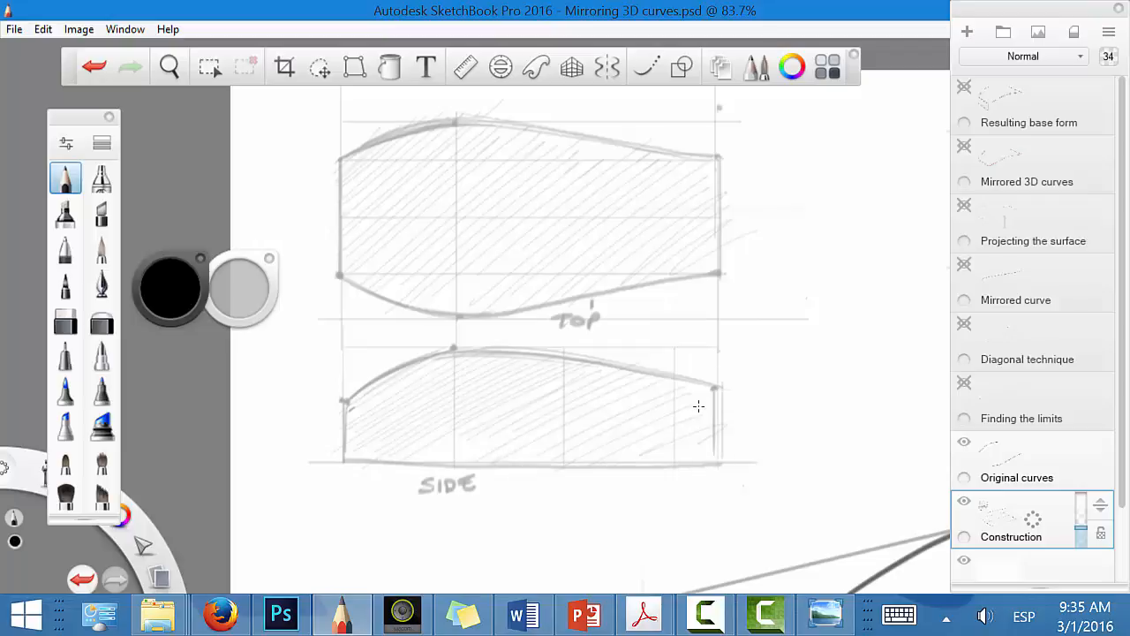
key(ctrl+z)
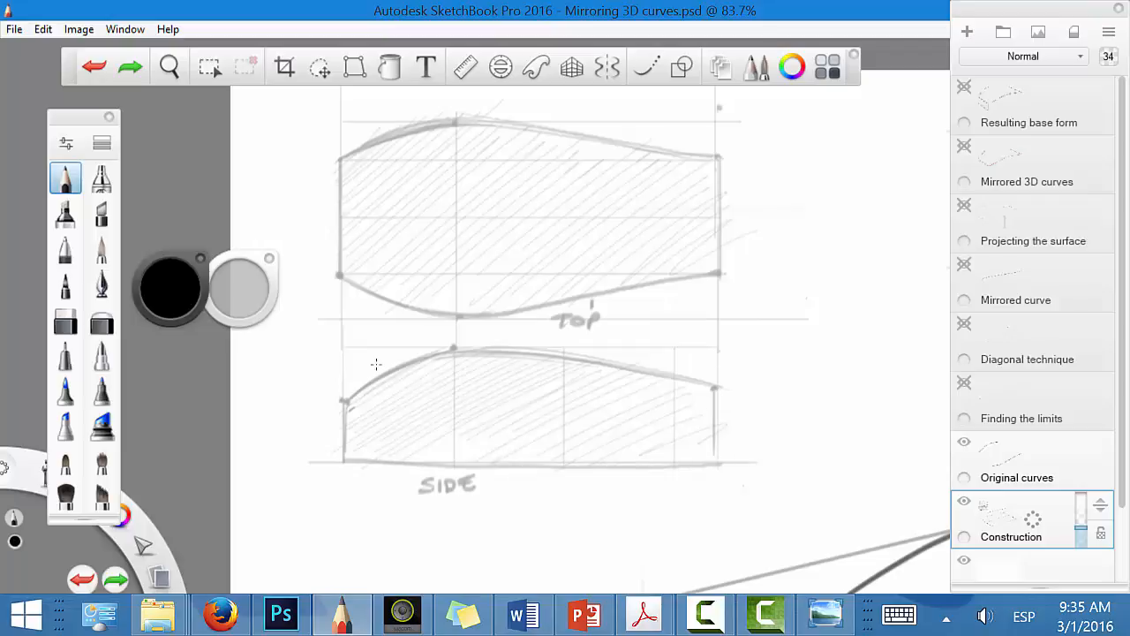
click(533, 392)
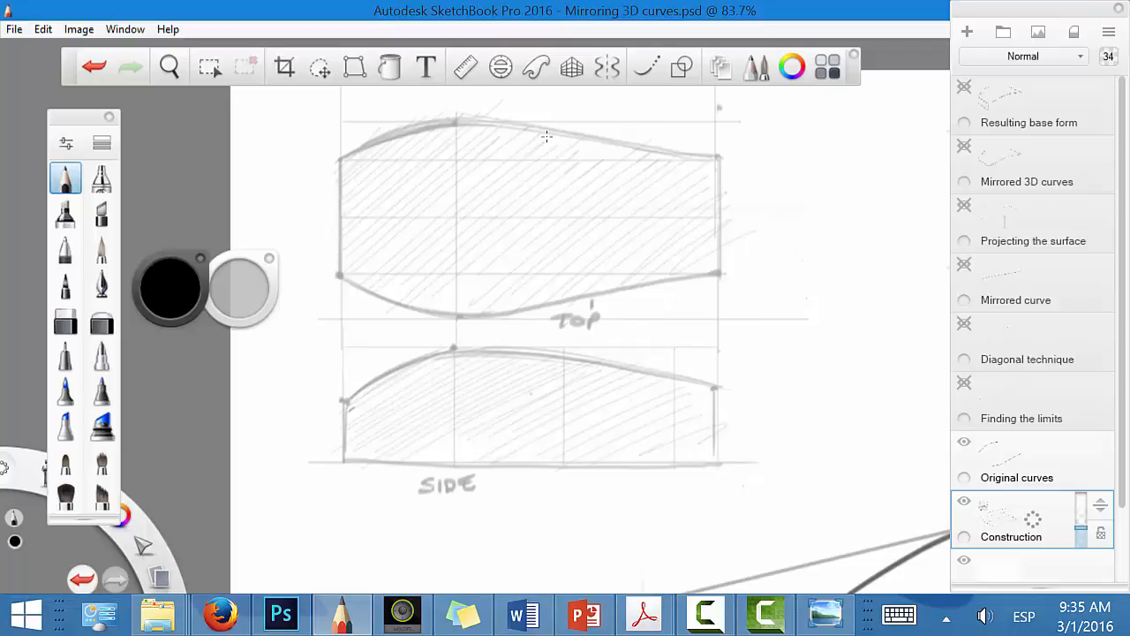
Step: Hide and show the Construction layer to check whether it holds the top and side view sketches along with the perspective planes
key(space)
drag(694, 362, 570, 378)
drag(704, 389, 480, 245)
drag(609, 456, 545, 462)
mouse_move(668, 472)
mouse_down()
mouse_move(606, 408)
mouse_move(701, 438)
mouse_up()
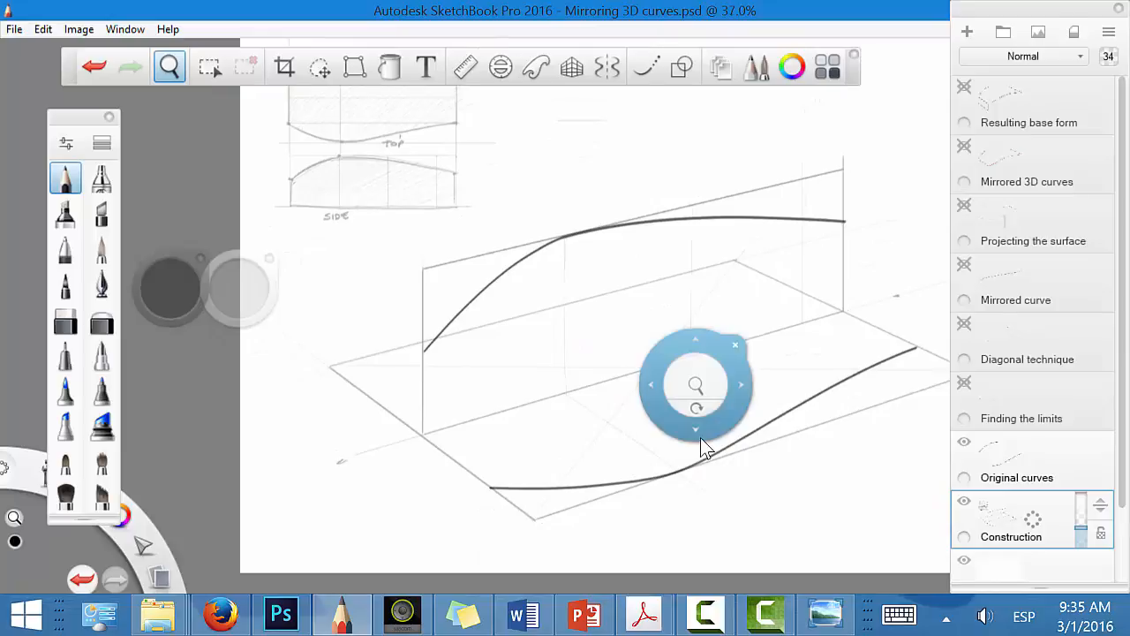
key(space)
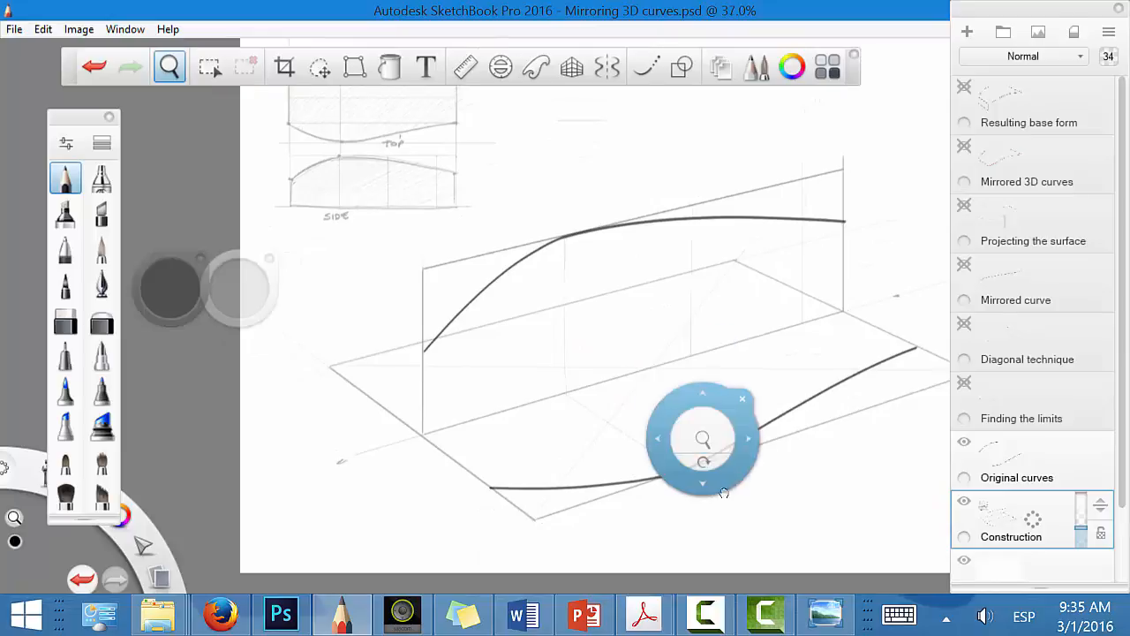
drag(701, 437, 676, 467)
click(964, 503)
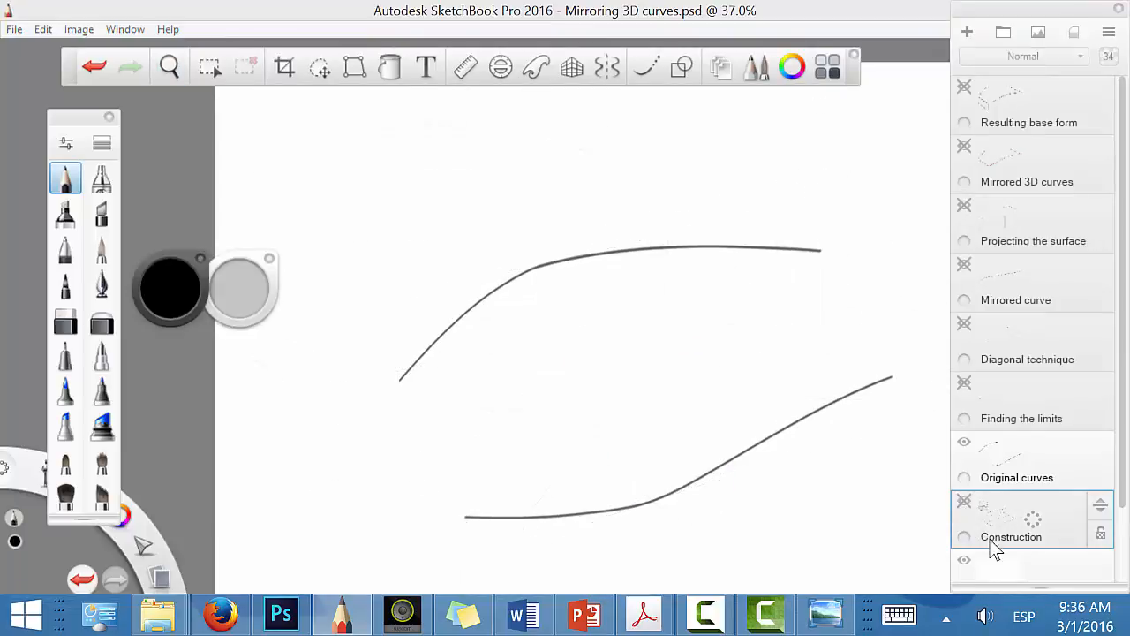
click(1029, 570)
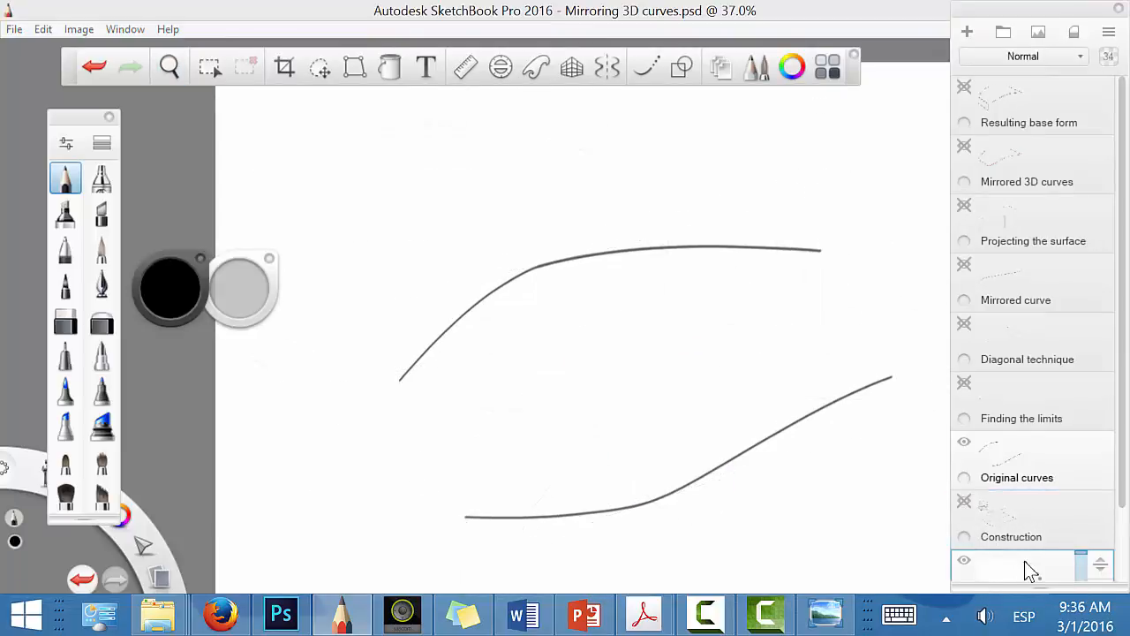
click(964, 501)
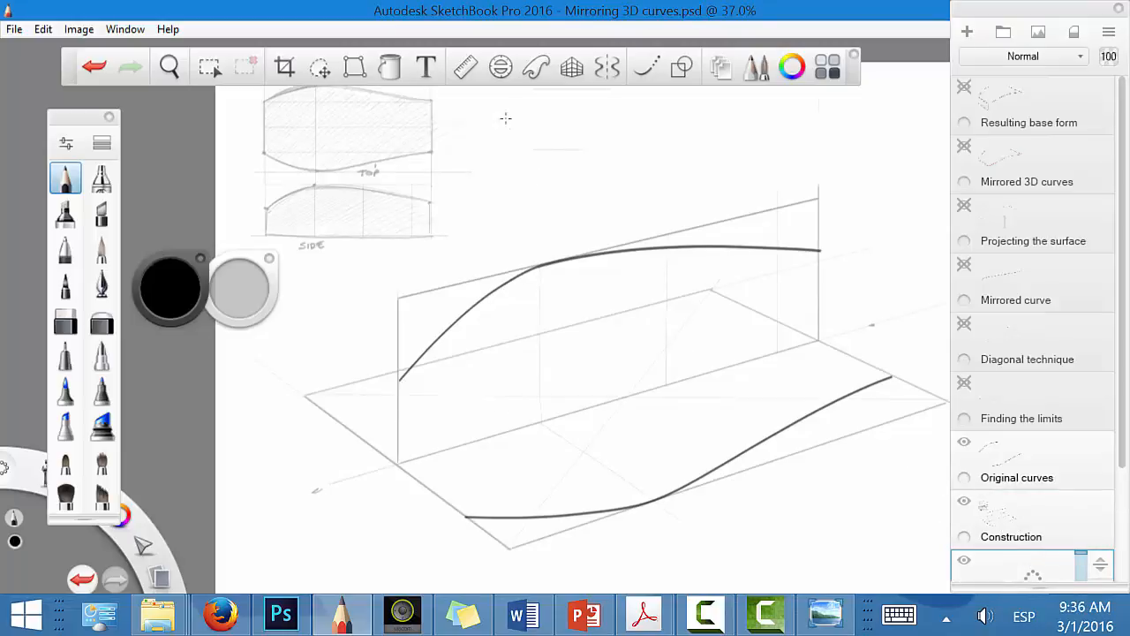
Step: Cut the top and side view sketches from the Construction layer with a rectangular selection and paste them onto their own layer
click(210, 67)
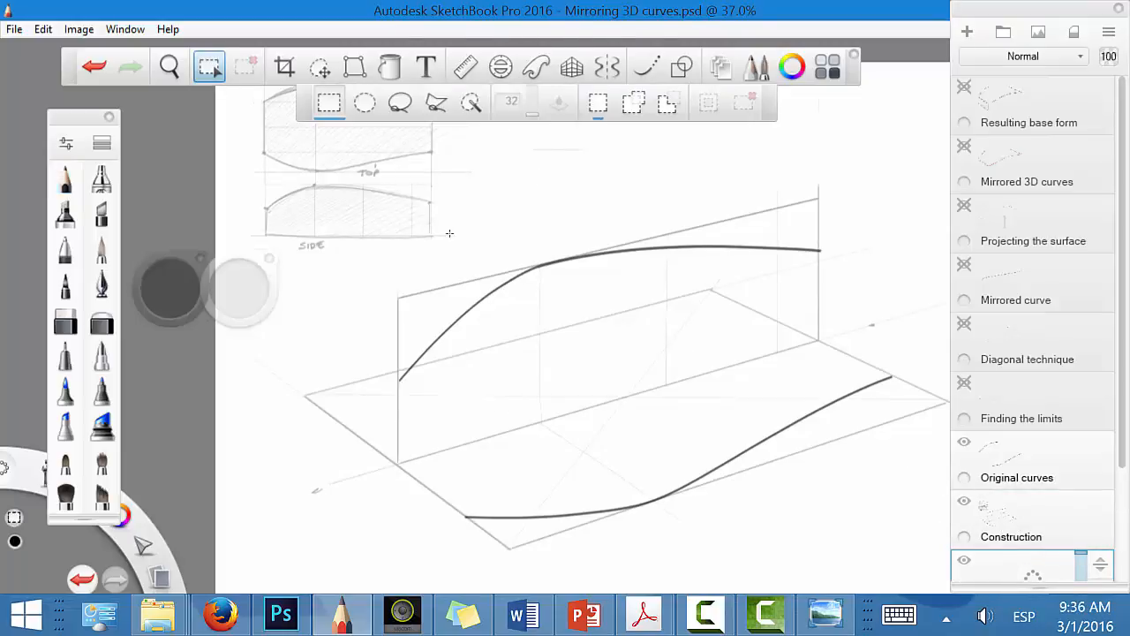
mouse_move(457, 234)
mouse_down()
mouse_move(239, 97)
mouse_move(236, 42)
mouse_up()
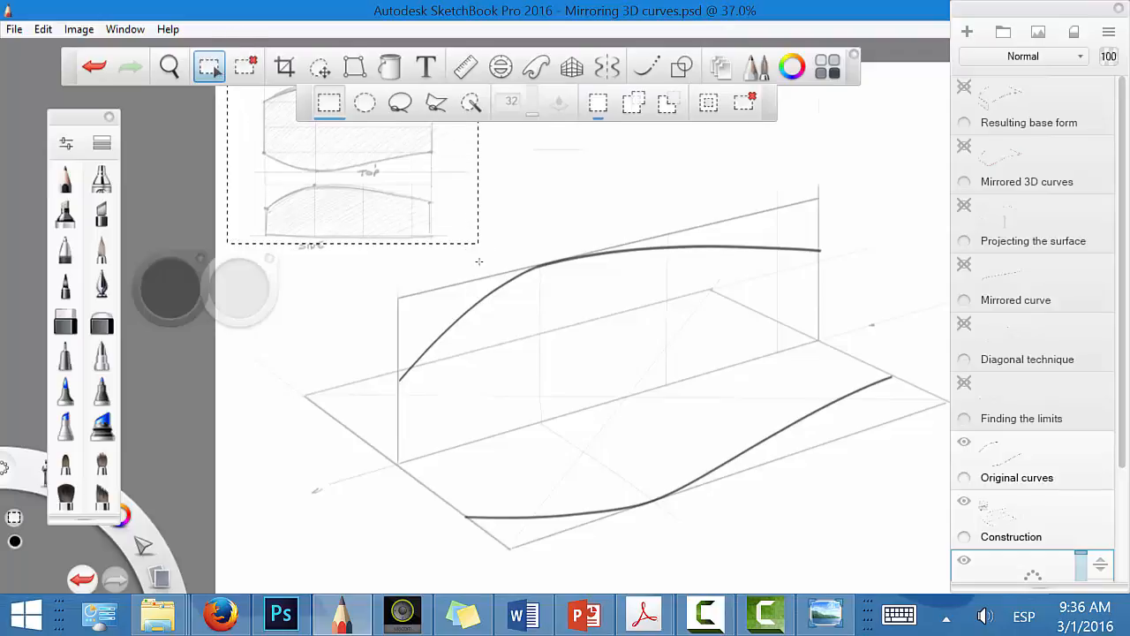
drag(489, 260, 216, 87)
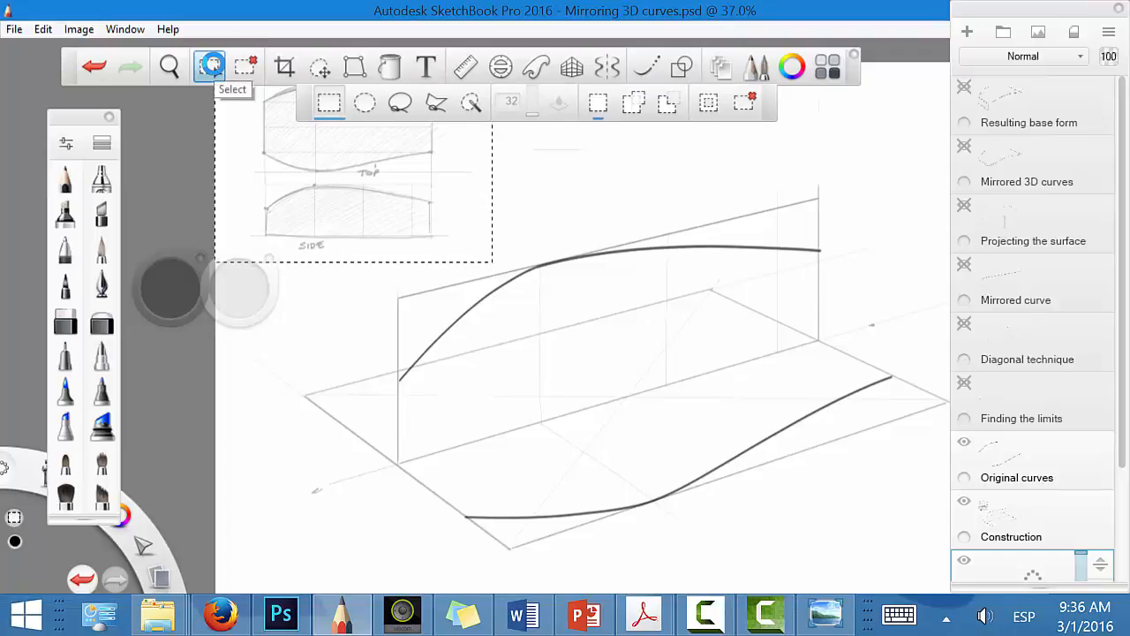
click(1064, 534)
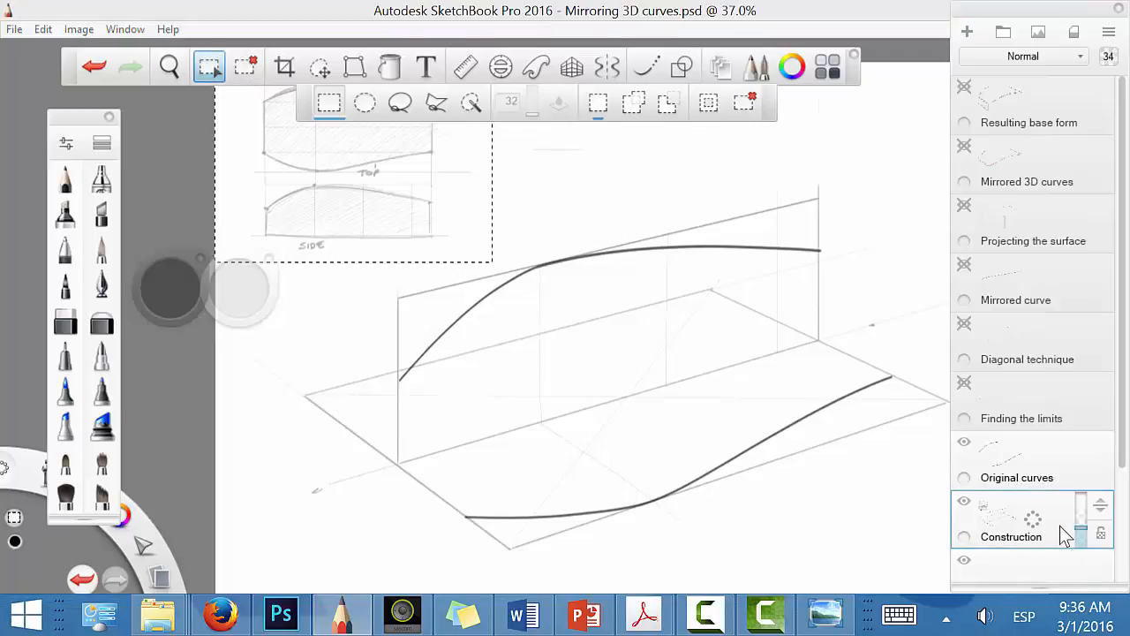
key(ctrl+x)
key(ctrl+v)
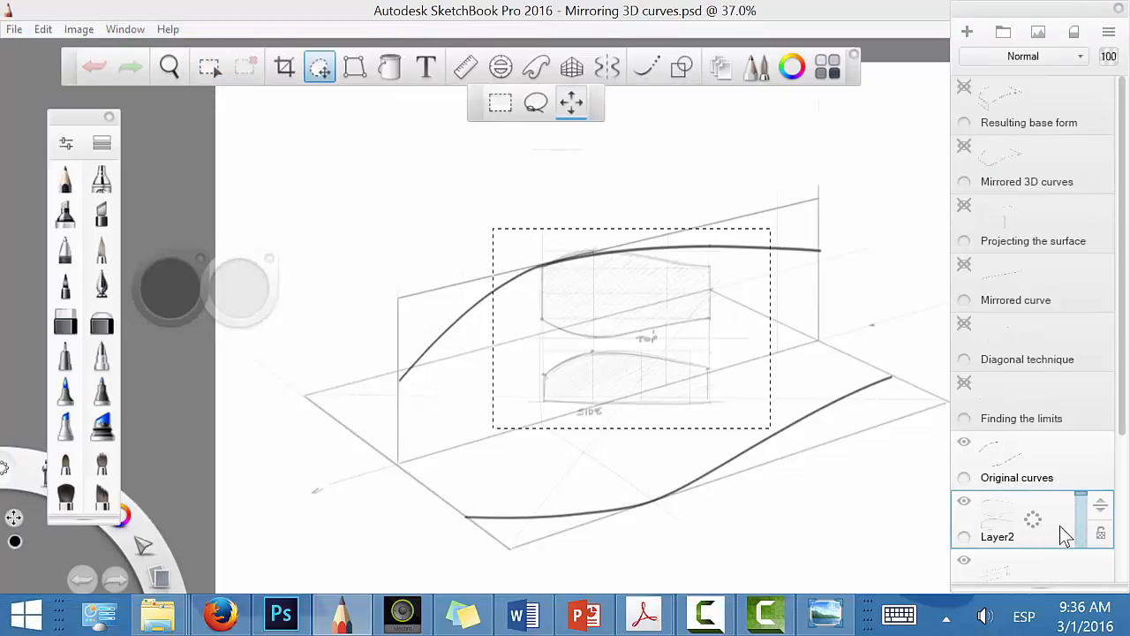
Step: Move the pasted top and side views back to the canvas's upper-left corner, clear of the perspective construction
drag(795, 463, 555, 285)
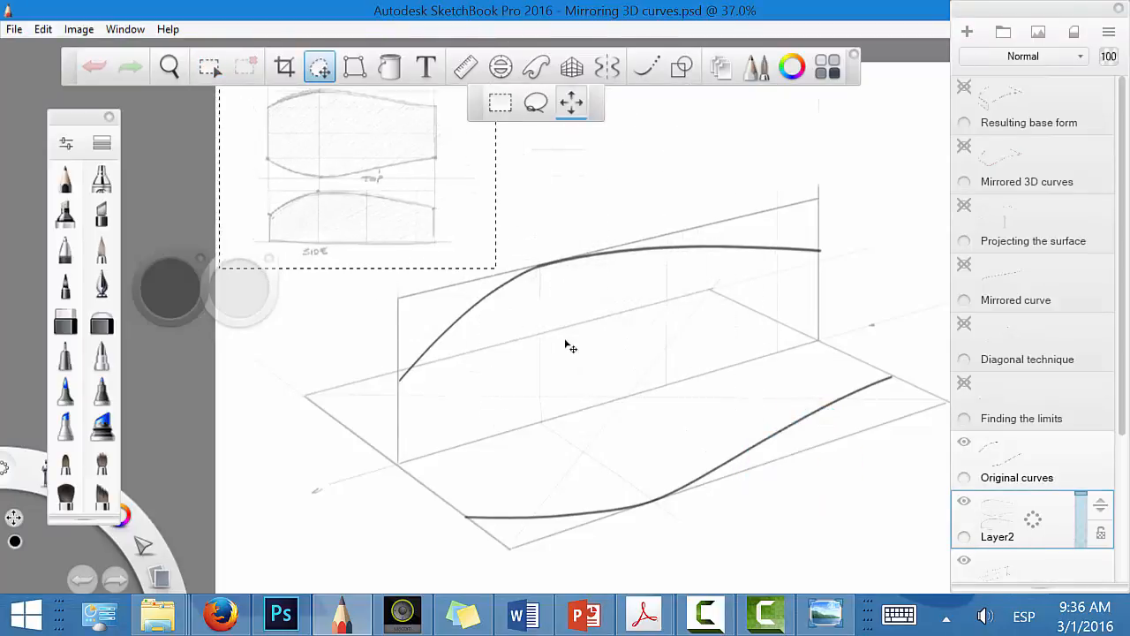
drag(566, 341, 564, 337)
click(571, 266)
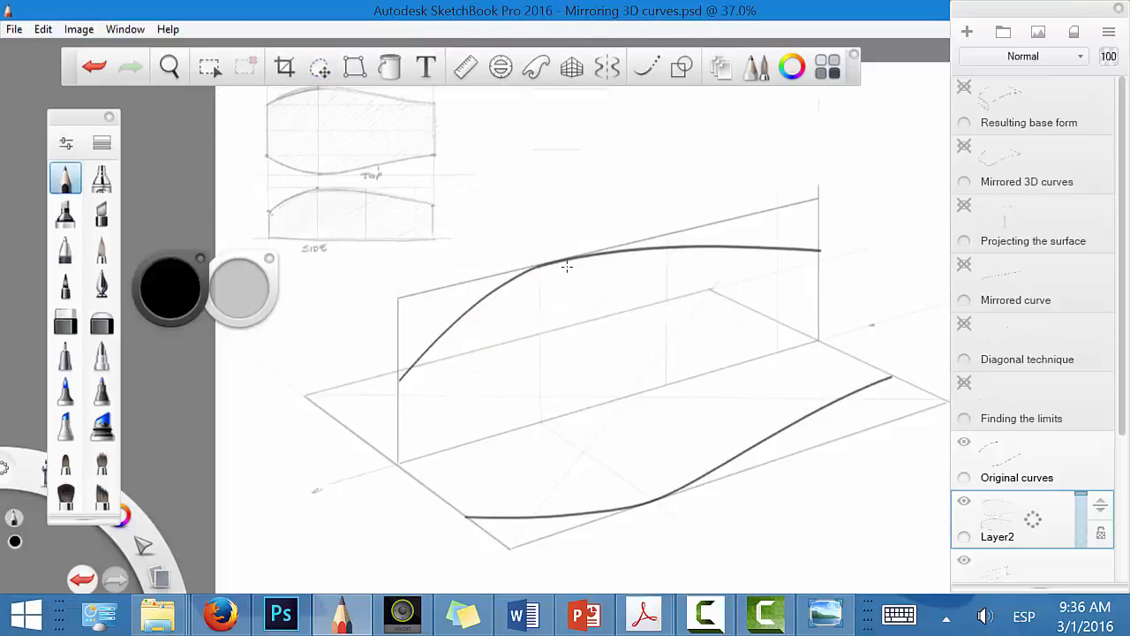
Step: Hide the Construction and Original curves layers and add a new layer above the one holding the top and side views
click(964, 562)
click(965, 444)
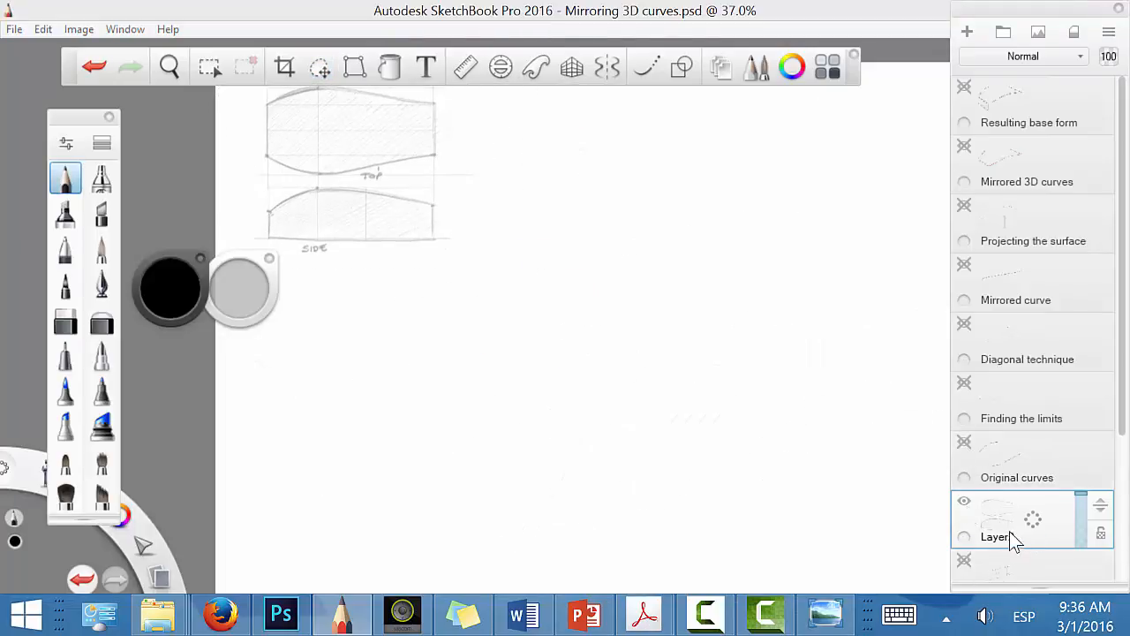
click(1033, 521)
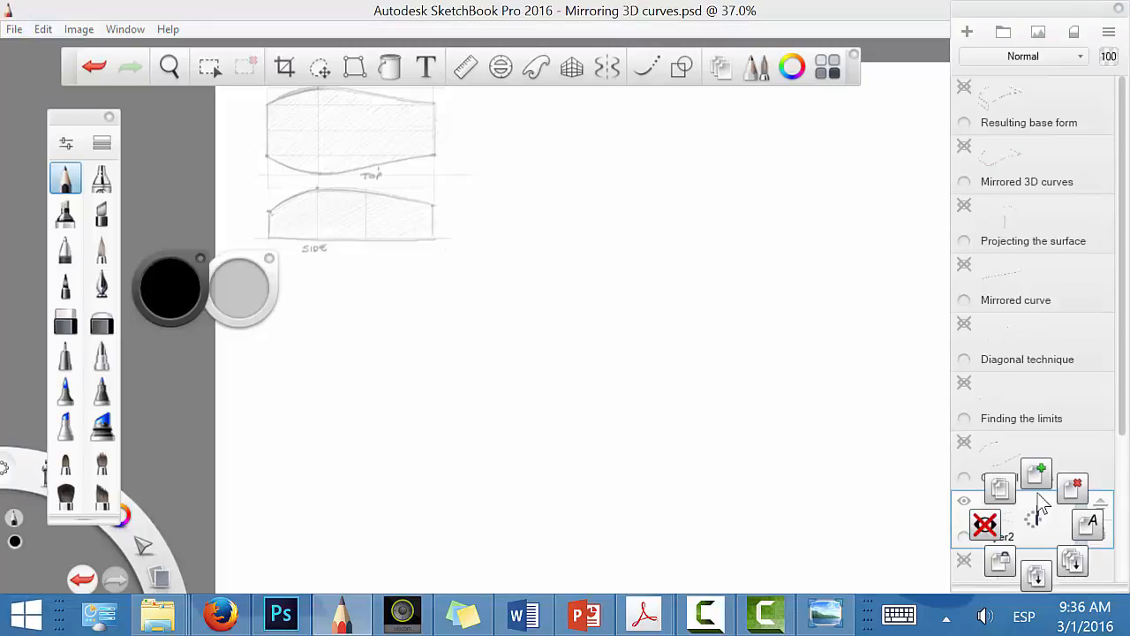
click(1037, 475)
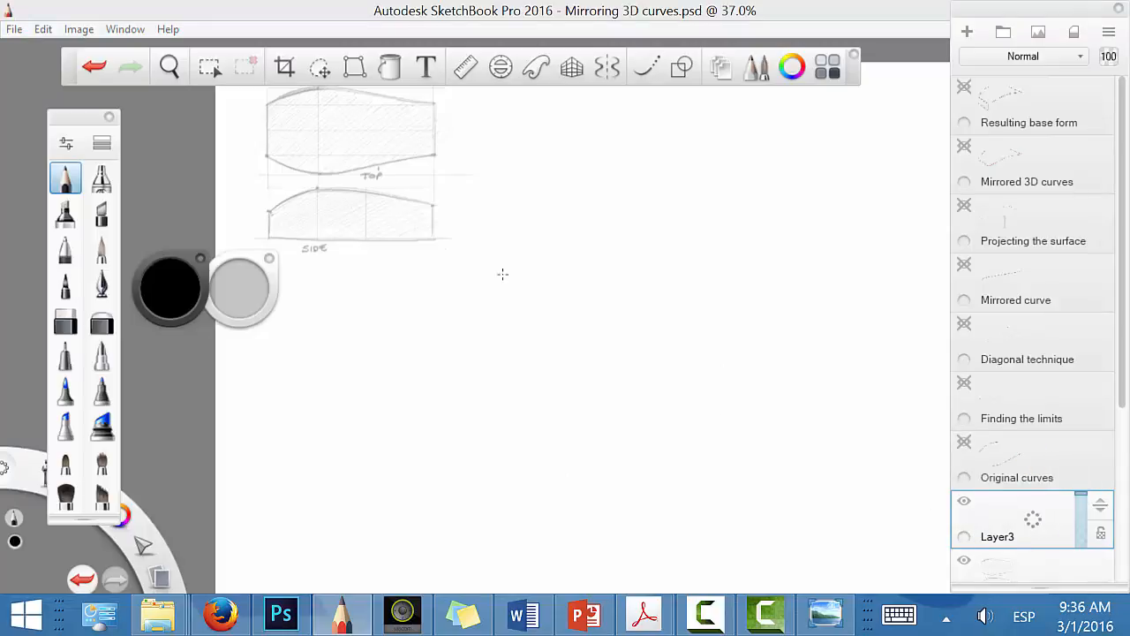
Step: Number the top view's two front corners 1 and 2, undoing the extra strokes around its curve
key(space)
drag(517, 277, 567, 283)
key(Tab)
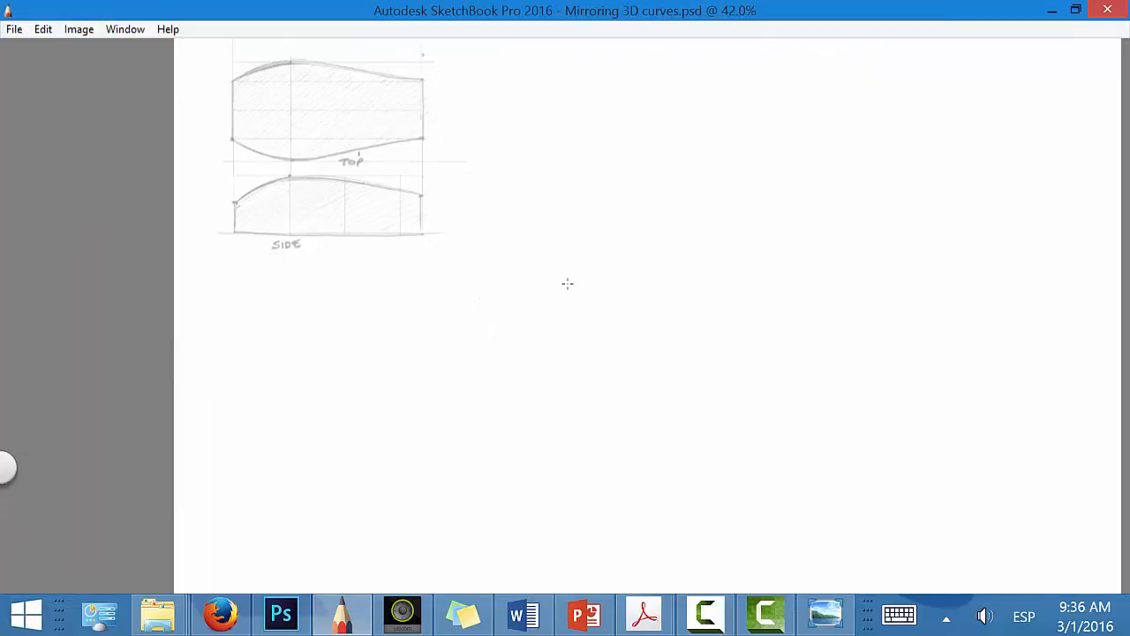
key(space)
drag(659, 318, 724, 368)
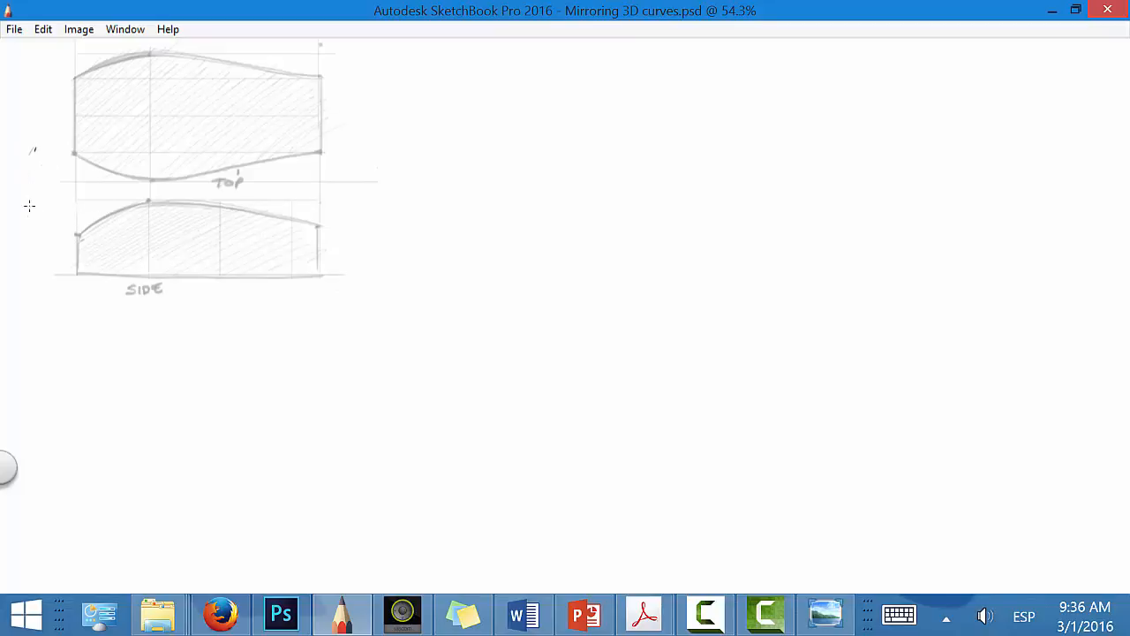
mouse_move(47, 142)
mouse_down()
mouse_move(70, 117)
mouse_move(140, 124)
mouse_up()
drag(150, 153, 151, 180)
drag(117, 182, 78, 182)
drag(74, 123, 77, 180)
key(ctrl+z)
key(ctrl+z)
key(ctrl+z)
key(ctrl+z)
drag(38, 80, 48, 91)
Step: Sketch the perspective ground plane's front edge, near side line and centre line, redrawing the centre line to converge better
key(space)
drag(643, 466, 746, 331)
drag(717, 374, 566, 399)
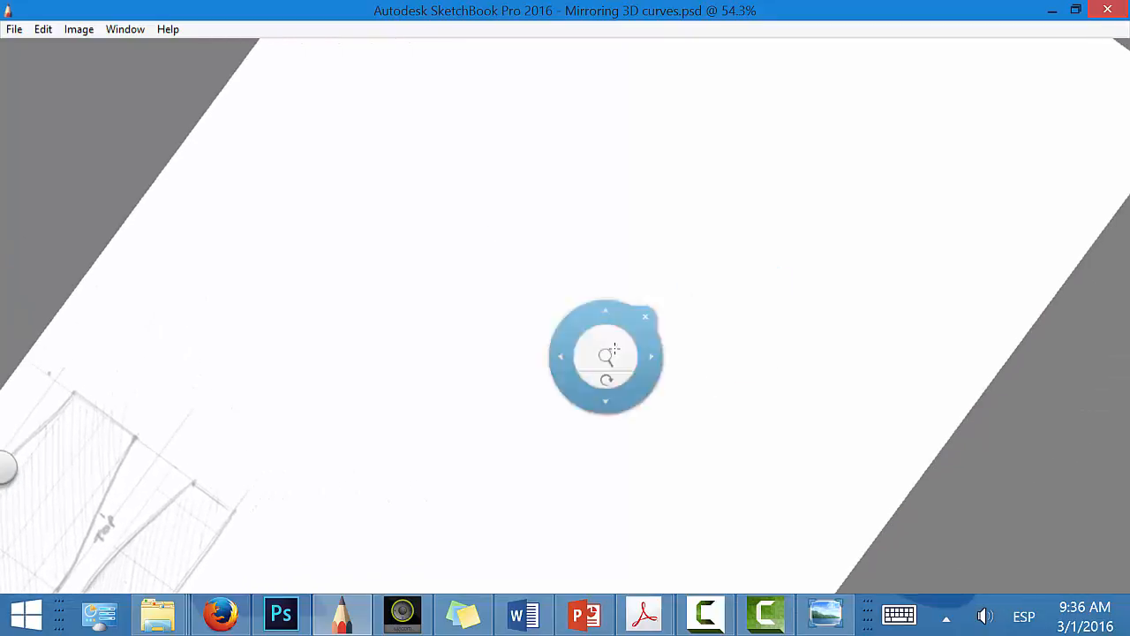
drag(432, 414, 740, 385)
key(space)
mouse_move(762, 454)
mouse_down()
mouse_move(604, 530)
mouse_move(550, 472)
mouse_up()
key(space)
drag(436, 421, 868, 202)
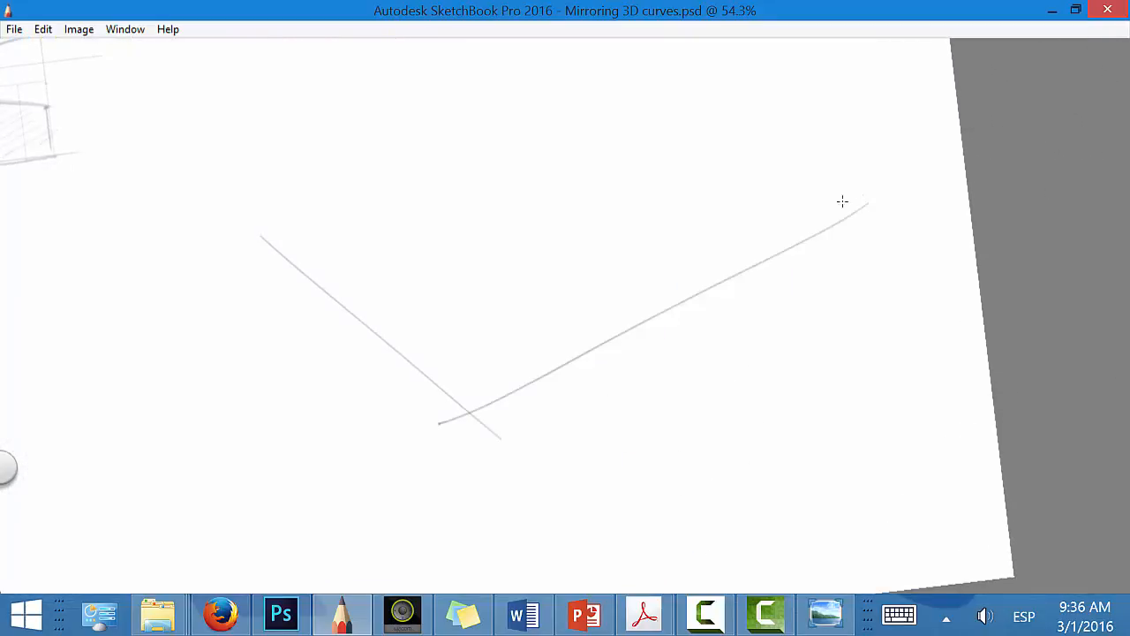
drag(323, 313, 791, 148)
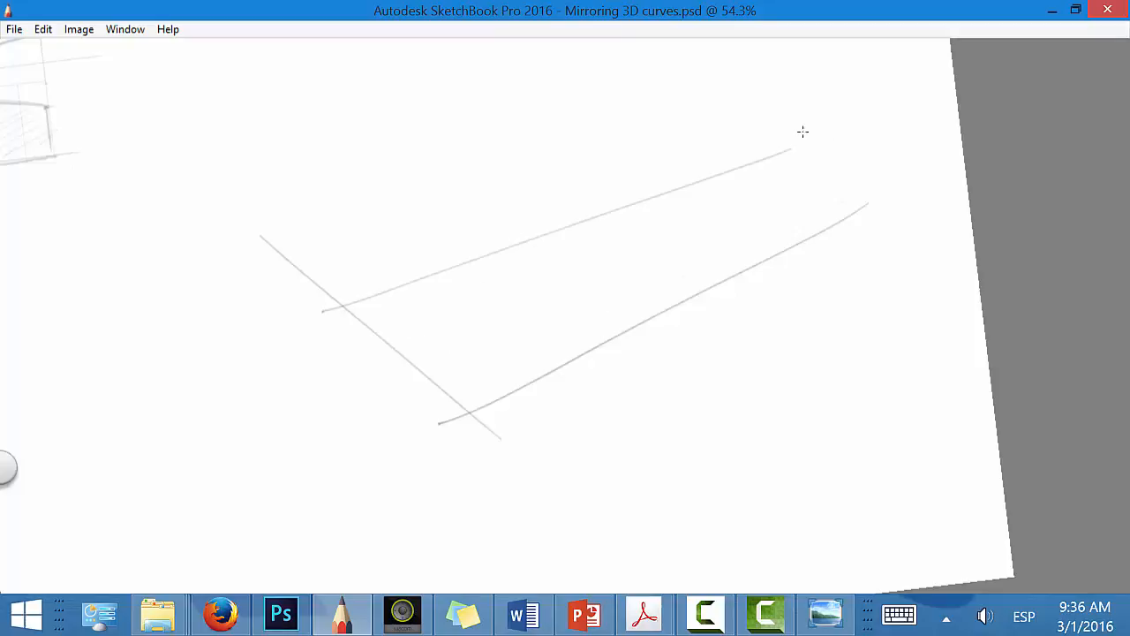
key(ctrl+z)
drag(315, 327, 747, 129)
key(space)
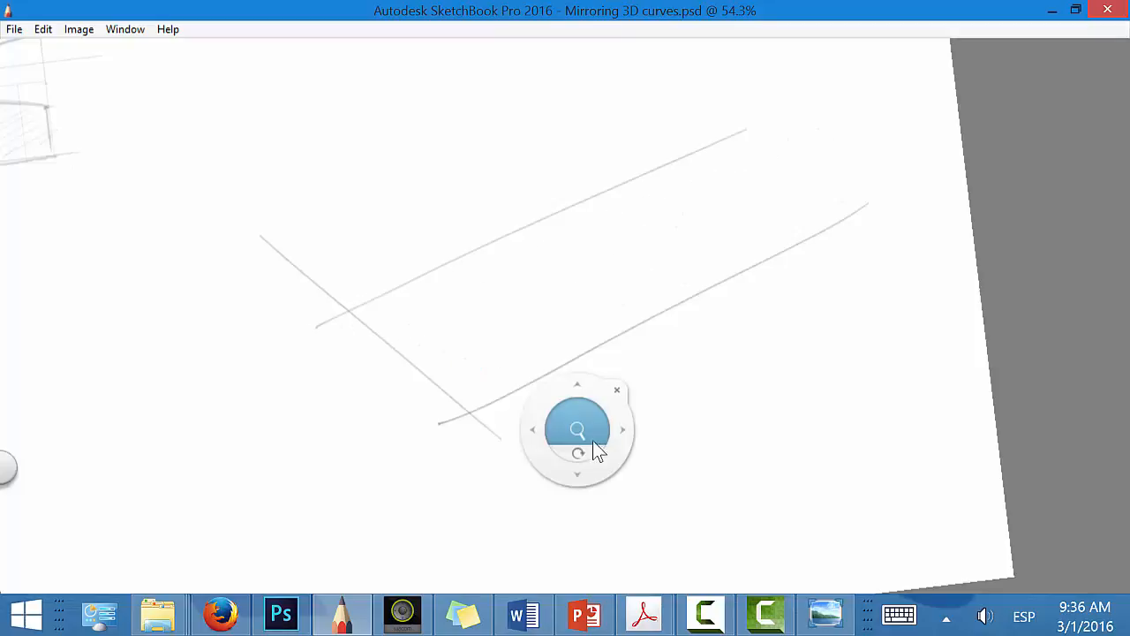
drag(592, 440, 689, 402)
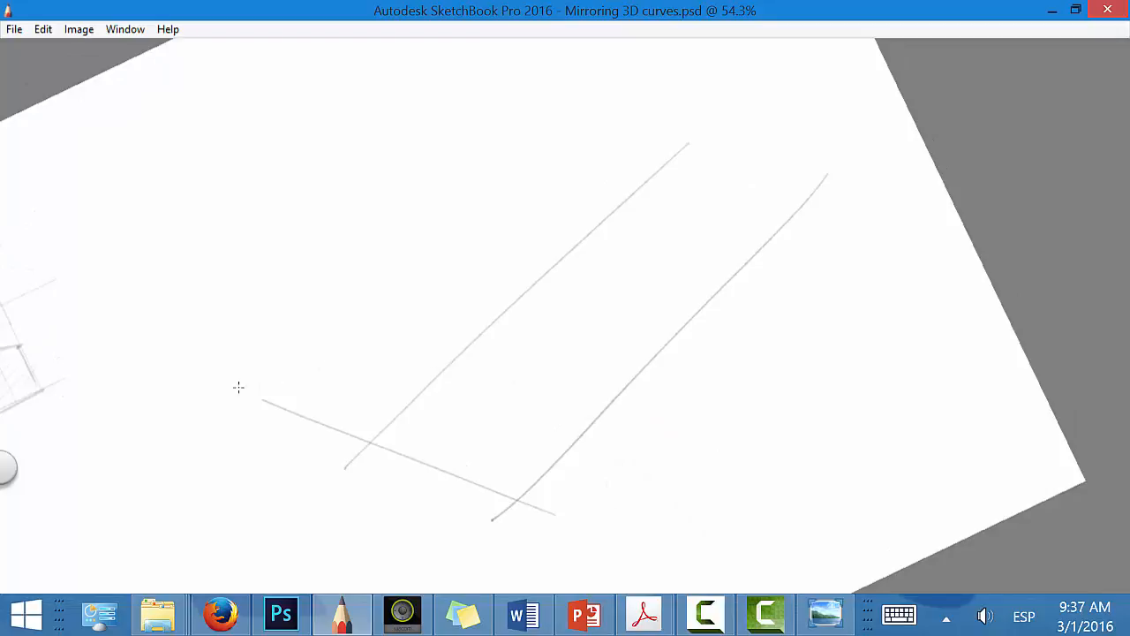
drag(239, 385, 547, 144)
key(space)
mouse_move(648, 441)
mouse_down()
mouse_move(768, 359)
mouse_move(714, 383)
mouse_move(770, 310)
mouse_move(755, 287)
mouse_up()
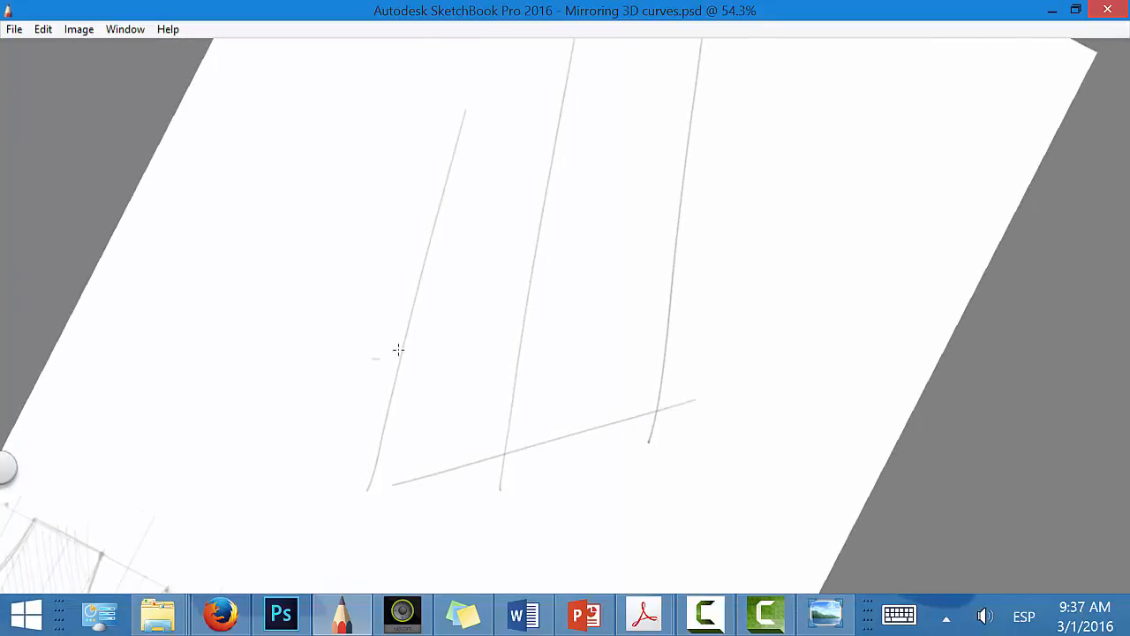
drag(360, 374, 708, 214)
key(ctrl+z)
key(ctrl+z)
Step: Draw a transverse line across the ground plane and mark its near front corner, a centre-line point and the transverse line's far end
drag(422, 346, 749, 223)
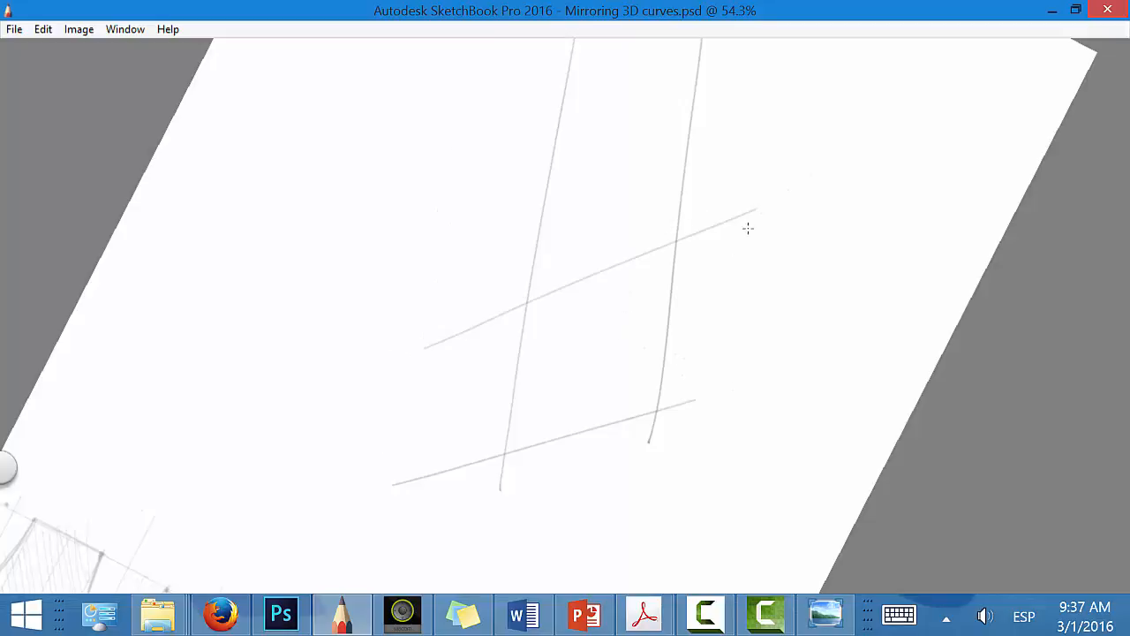
key(space)
mouse_move(715, 441)
mouse_down()
mouse_move(693, 488)
mouse_move(474, 535)
mouse_up()
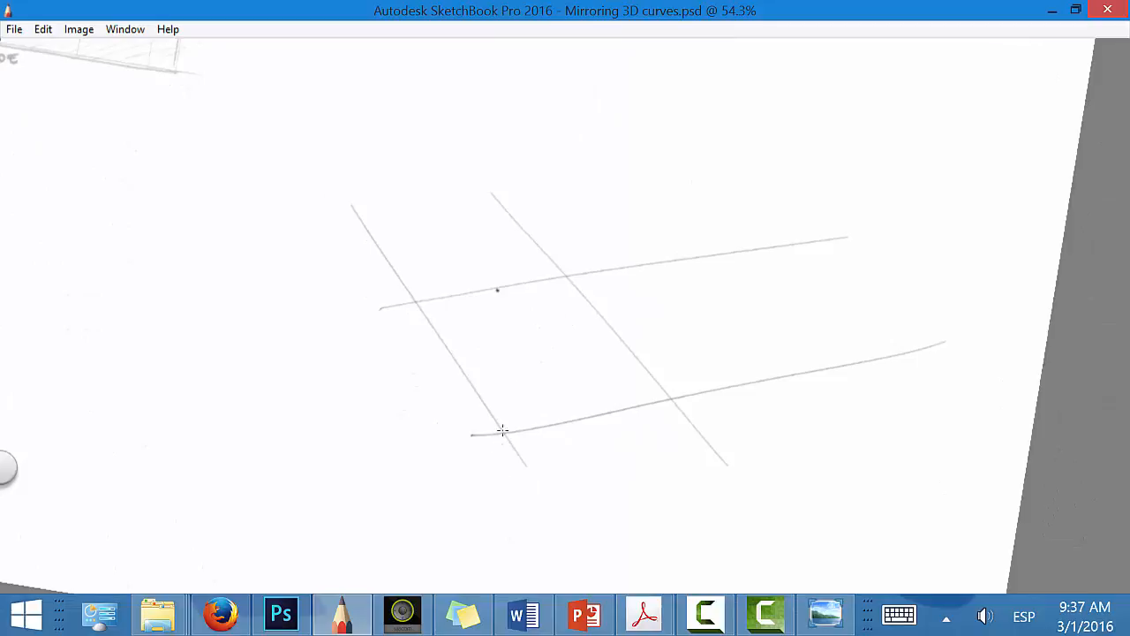
drag(503, 445, 504, 405)
click(494, 188)
Step: Draw the ground plane's far side line from the front edge's far end, undoing the first stroke and extending the second
key(space)
drag(590, 412, 670, 380)
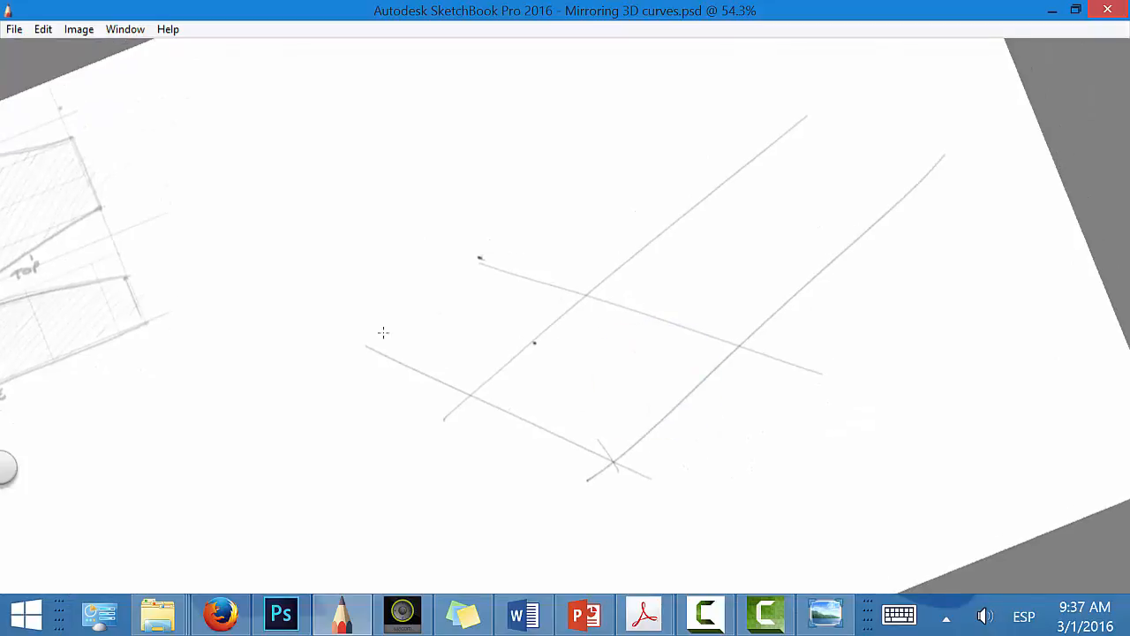
drag(349, 336, 702, 111)
key(ctrl+z)
drag(353, 335, 655, 128)
drag(443, 272, 742, 59)
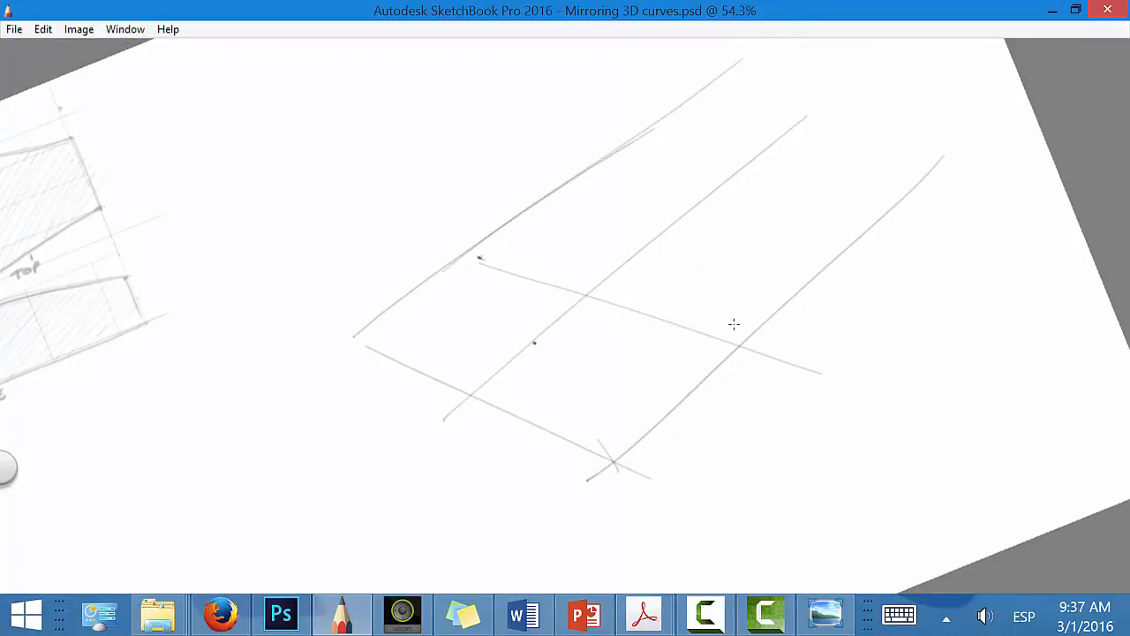
Step: Raise a front vertical from the centre line, retrace the far side line and draw the vertical plane's upper edge
key(space)
mouse_move(734, 324)
mouse_down()
mouse_move(767, 327)
mouse_move(771, 291)
mouse_move(656, 358)
mouse_move(684, 351)
mouse_move(668, 411)
mouse_move(676, 425)
mouse_move(615, 398)
mouse_move(598, 413)
mouse_up()
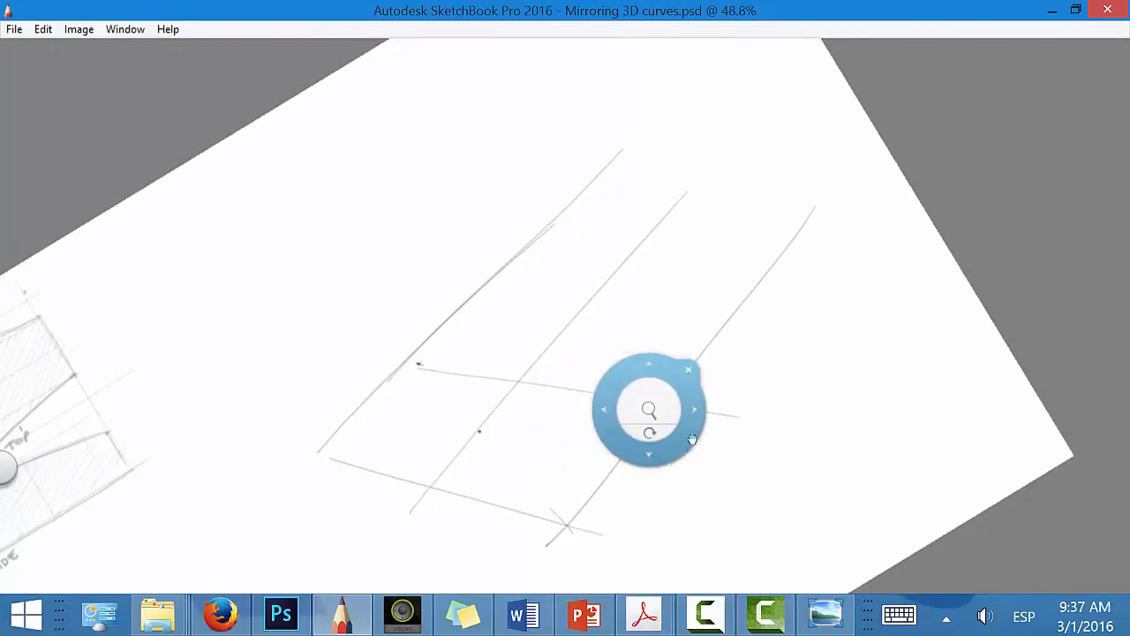
mouse_move(689, 435)
mouse_down()
mouse_move(580, 436)
mouse_move(549, 422)
mouse_up()
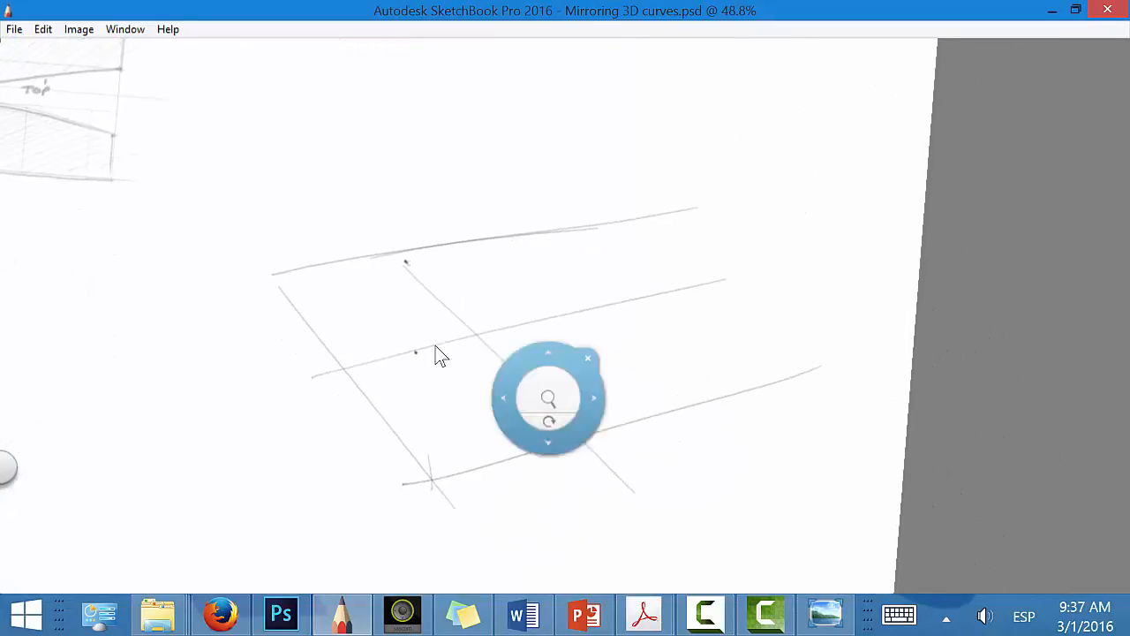
drag(343, 369, 358, 183)
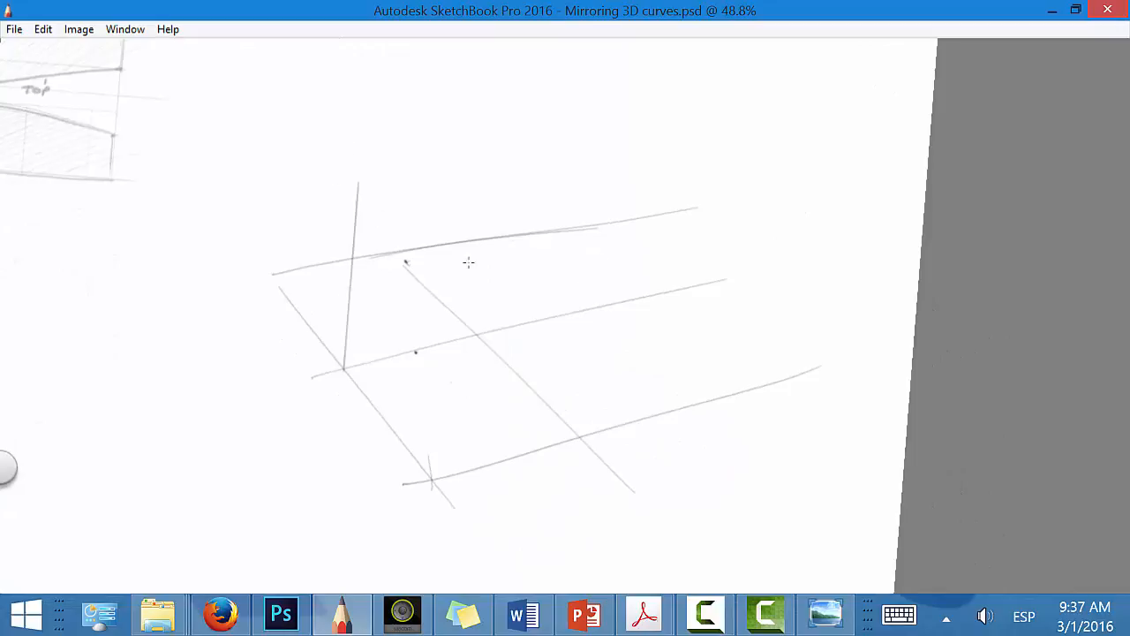
drag(276, 277, 756, 199)
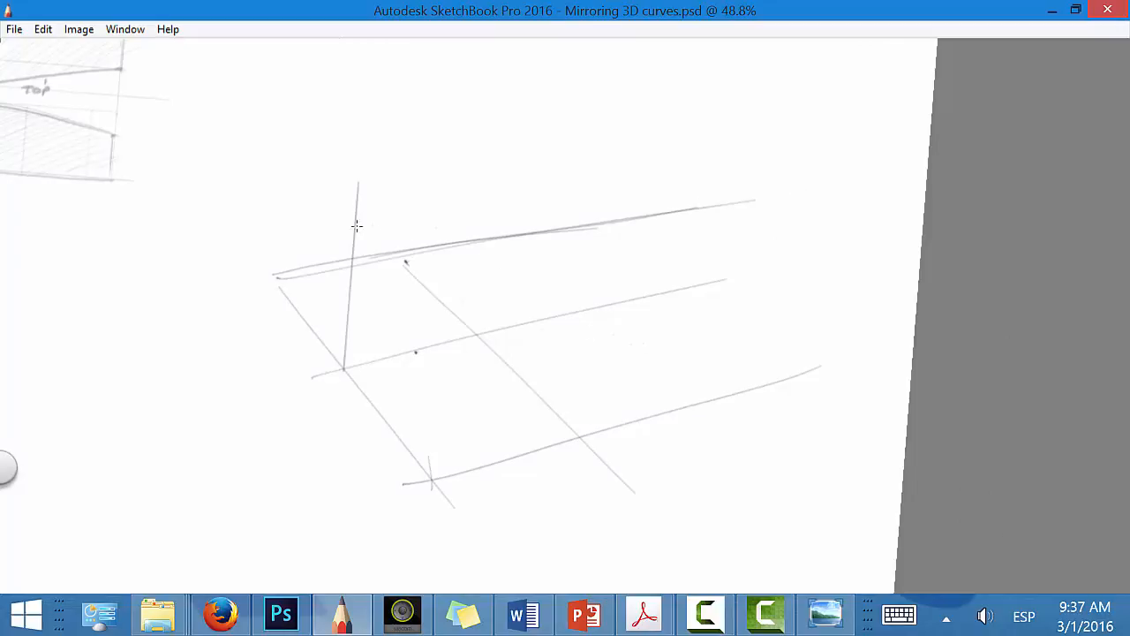
drag(356, 212, 800, 153)
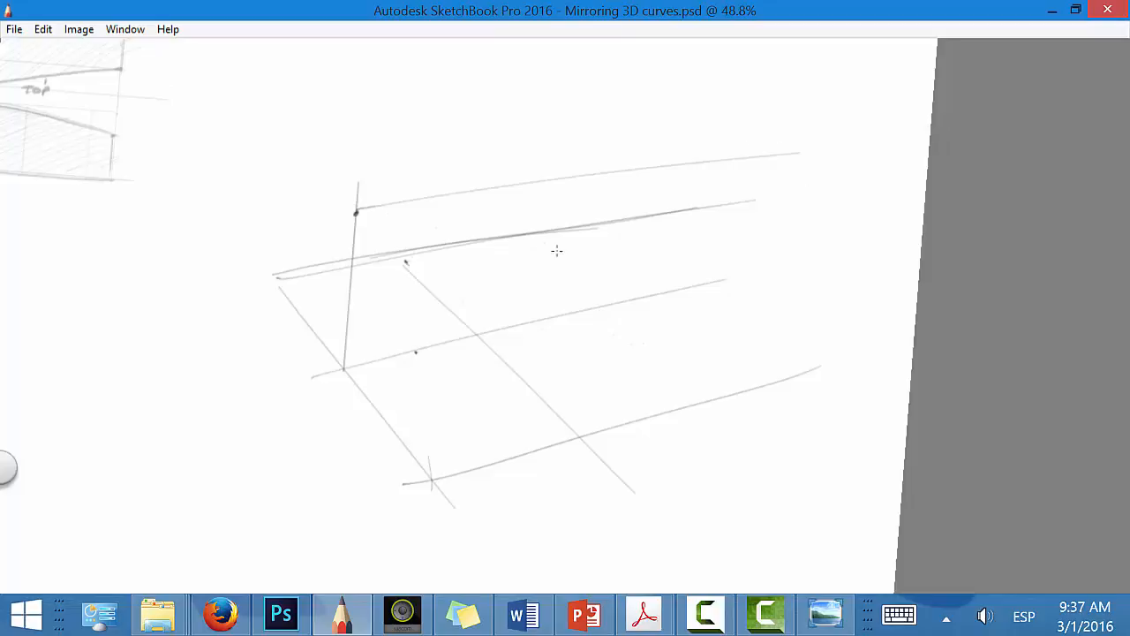
Step: Raise a second vertical above the transverse line and run a diagonal from the front vertical's top through its midpoint to the centre line
drag(479, 333, 494, 178)
key(space)
mouse_move(540, 403)
mouse_down()
mouse_move(600, 312)
mouse_move(615, 392)
mouse_move(596, 399)
mouse_up()
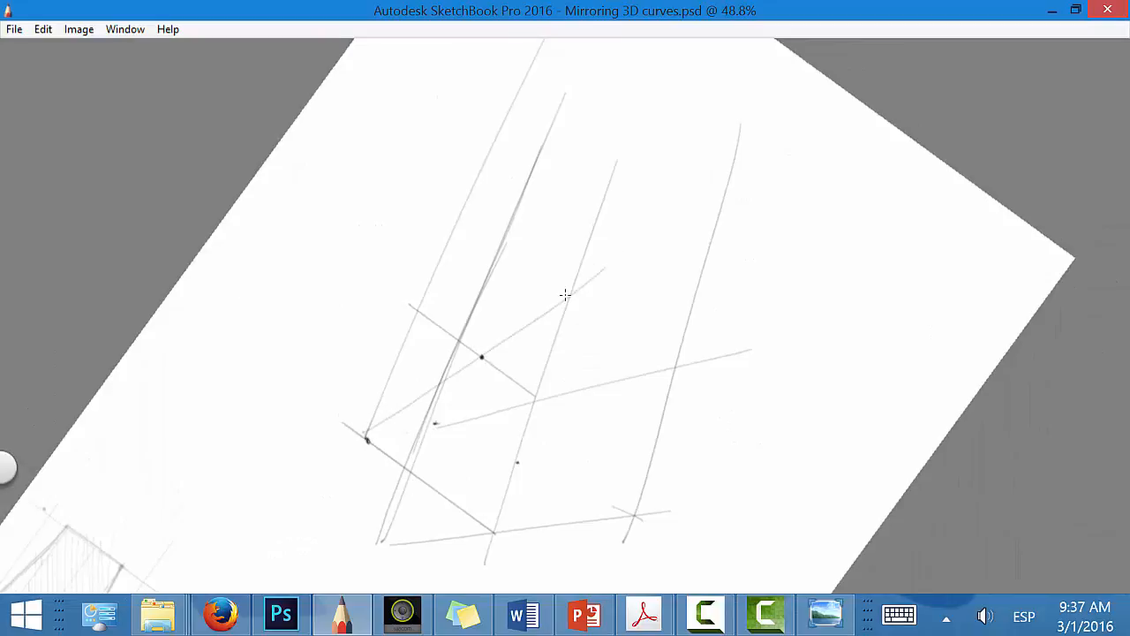
Step: Raise verticals where the diagonal meets the centre line and at the plane's rear end, and draw the ground plane's rear edge
key(space)
drag(651, 359, 572, 387)
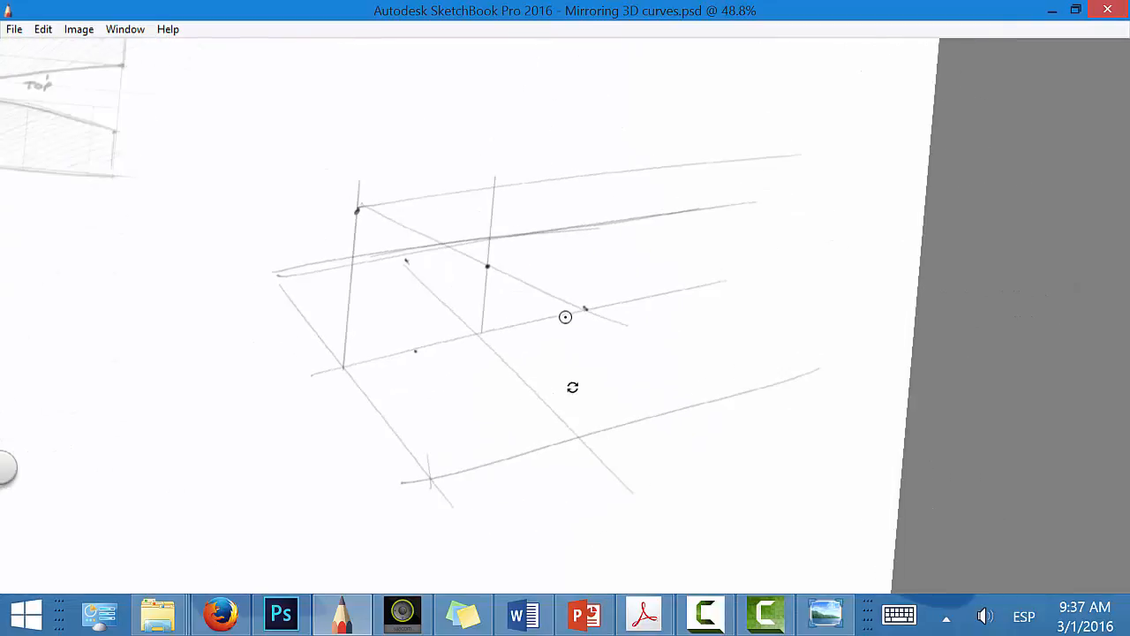
drag(586, 308, 602, 184)
drag(755, 171, 734, 278)
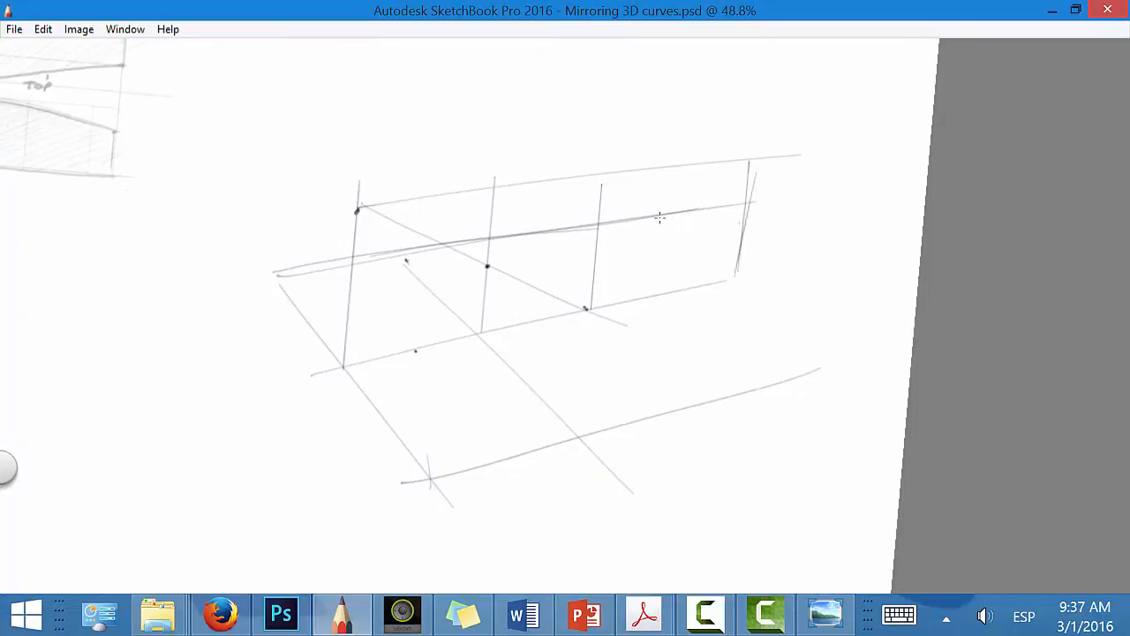
mouse_move(659, 216)
mouse_down()
mouse_move(835, 353)
mouse_move(742, 277)
mouse_up()
Step: Circle the side view's front curve point and mark the side curve's start, peak and end points on the vertical plane
key(space)
drag(612, 394, 399, 290)
drag(641, 444, 773, 442)
drag(735, 398, 757, 394)
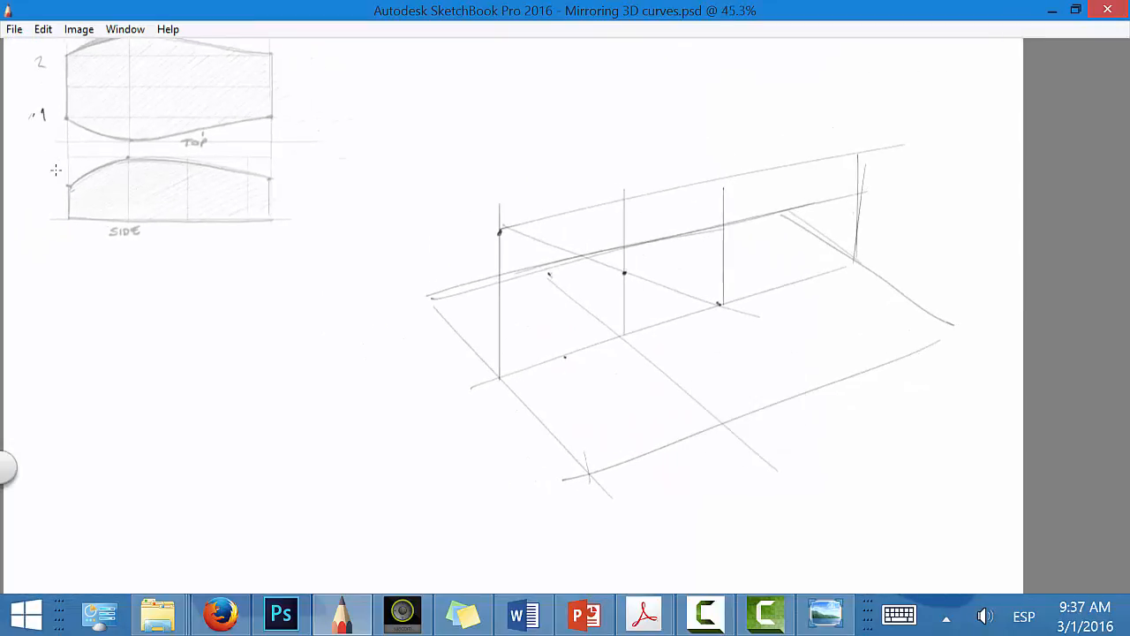
drag(69, 182, 68, 183)
click(501, 298)
drag(627, 206, 624, 200)
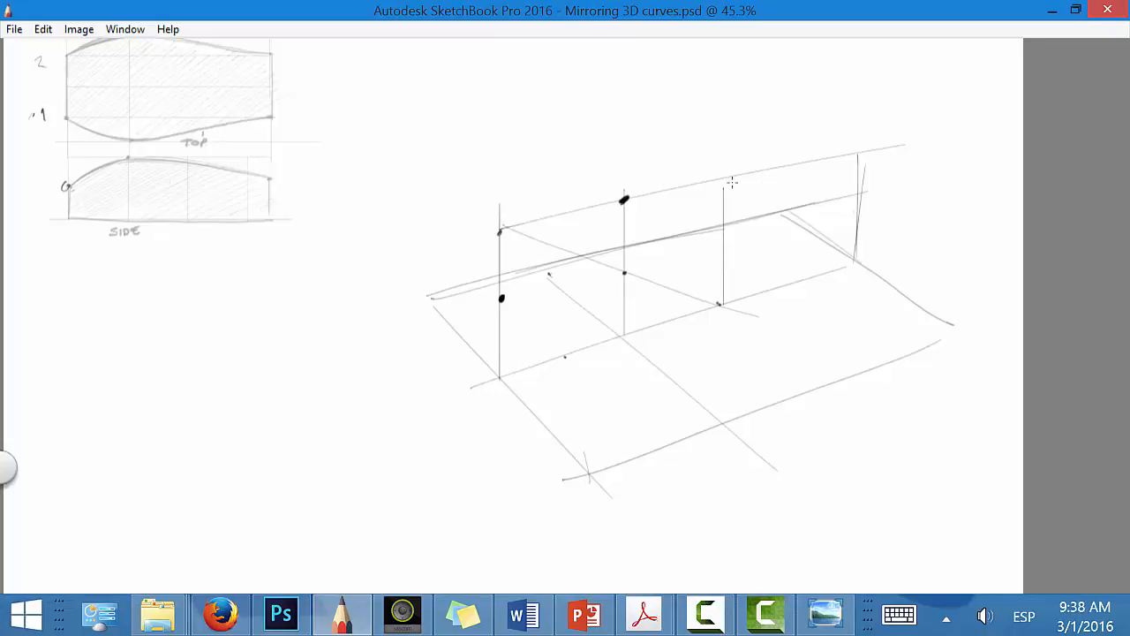
drag(861, 188, 859, 187)
Step: Draw the side curve through its three marked points on the vertical plane, undoing the first attempt and darkening the redrawn curve
mouse_move(501, 299)
mouse_down()
mouse_move(600, 205)
mouse_move(765, 181)
mouse_move(883, 201)
mouse_up()
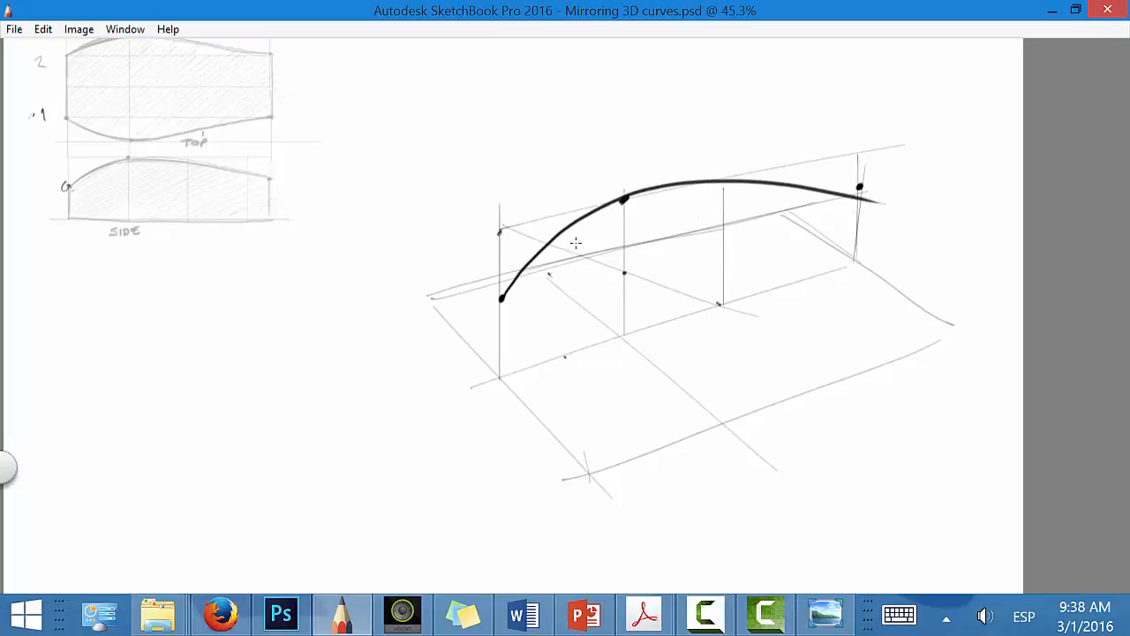
key(ctrl+z)
mouse_move(502, 299)
mouse_down()
mouse_move(516, 279)
mouse_move(878, 188)
mouse_up()
mouse_move(504, 295)
mouse_down()
mouse_move(622, 200)
mouse_move(788, 185)
mouse_up()
drag(860, 186, 723, 187)
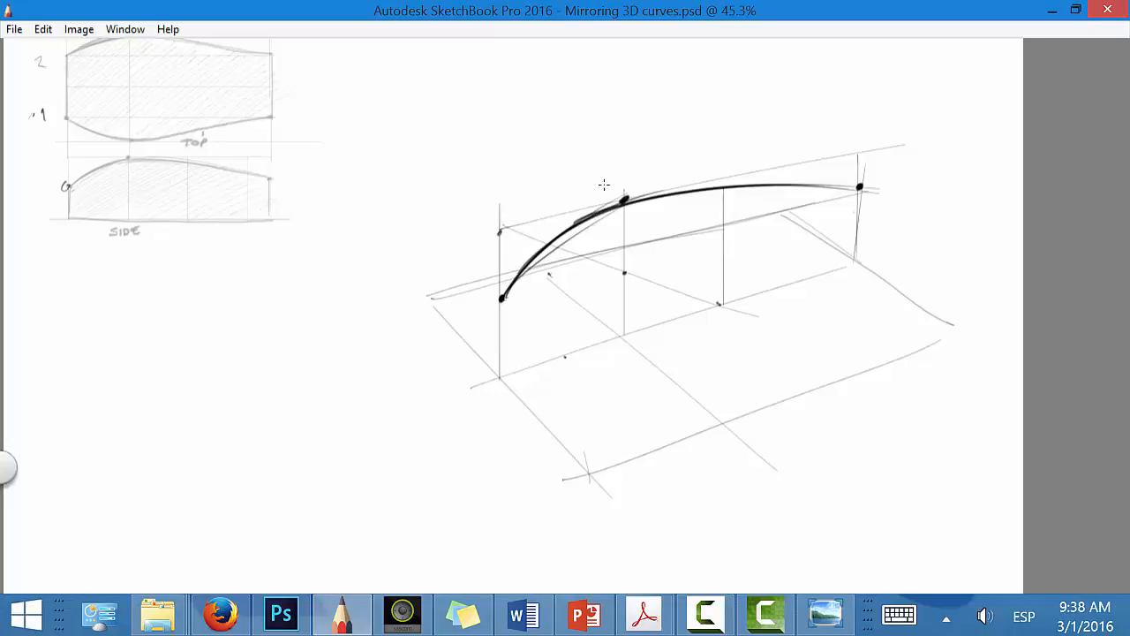
Step: Mark the top curve's end points and widest point on the ground plane, with a guide line joining the end points
mouse_move(566, 442)
mouse_down()
mouse_move(969, 306)
mouse_move(921, 307)
mouse_move(561, 445)
mouse_move(971, 307)
mouse_up()
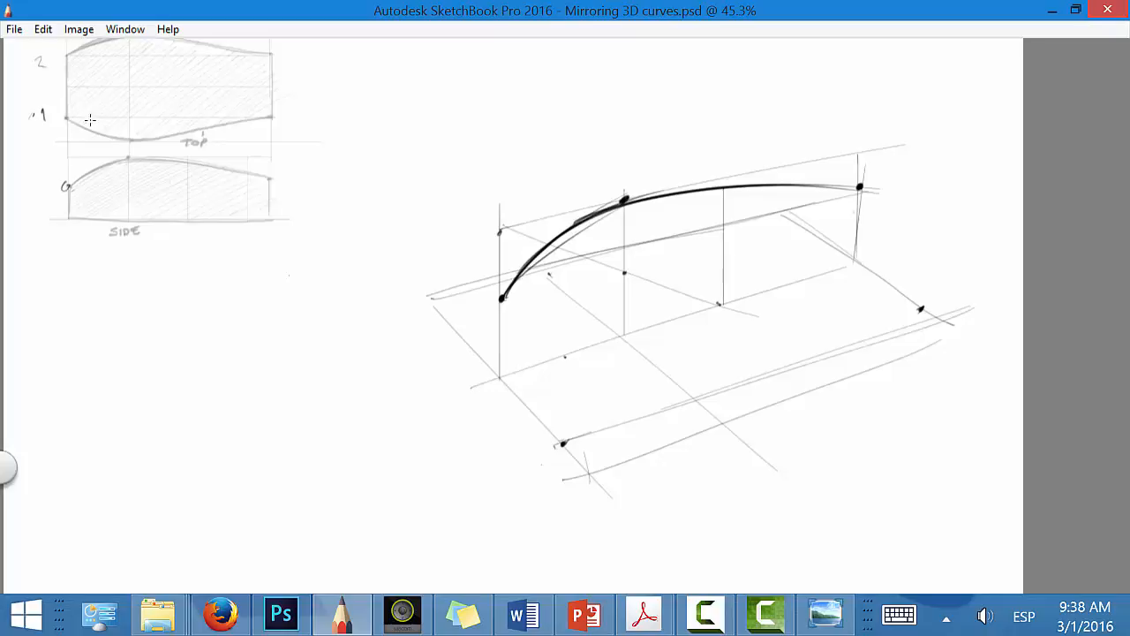
drag(562, 443, 938, 304)
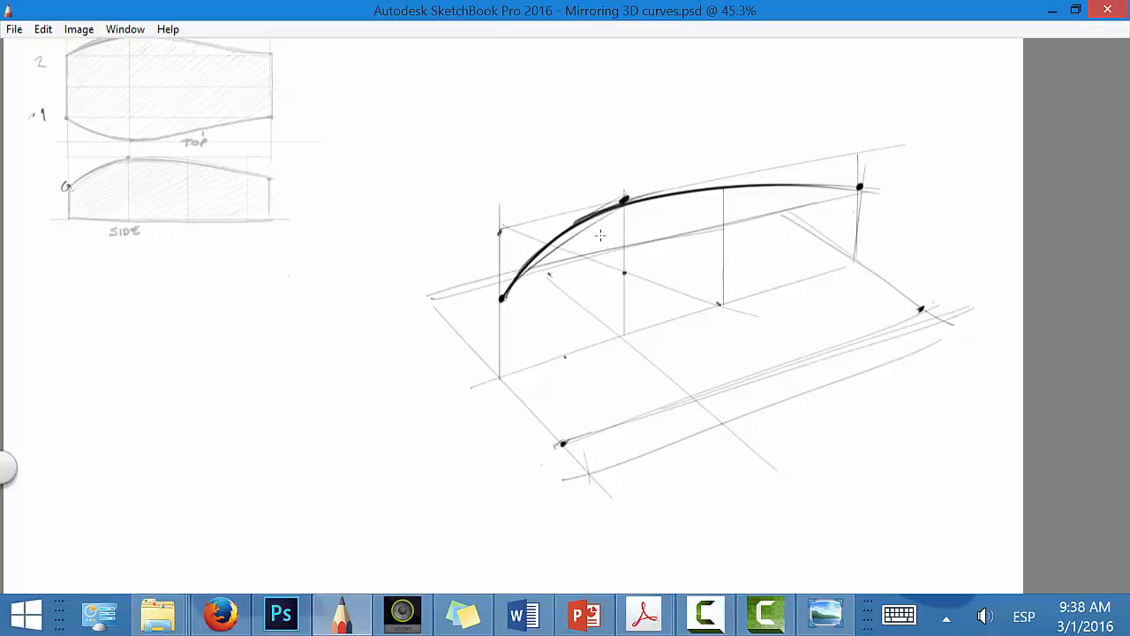
drag(130, 139, 132, 155)
drag(720, 422, 722, 425)
Step: Draw and darken the top curve through its three ground-plane points, undoing the first attempt and redrawing it with the canvas rotated
mouse_move(561, 444)
mouse_down()
mouse_move(756, 416)
mouse_move(941, 306)
mouse_up()
key(ctrl+z)
key(space)
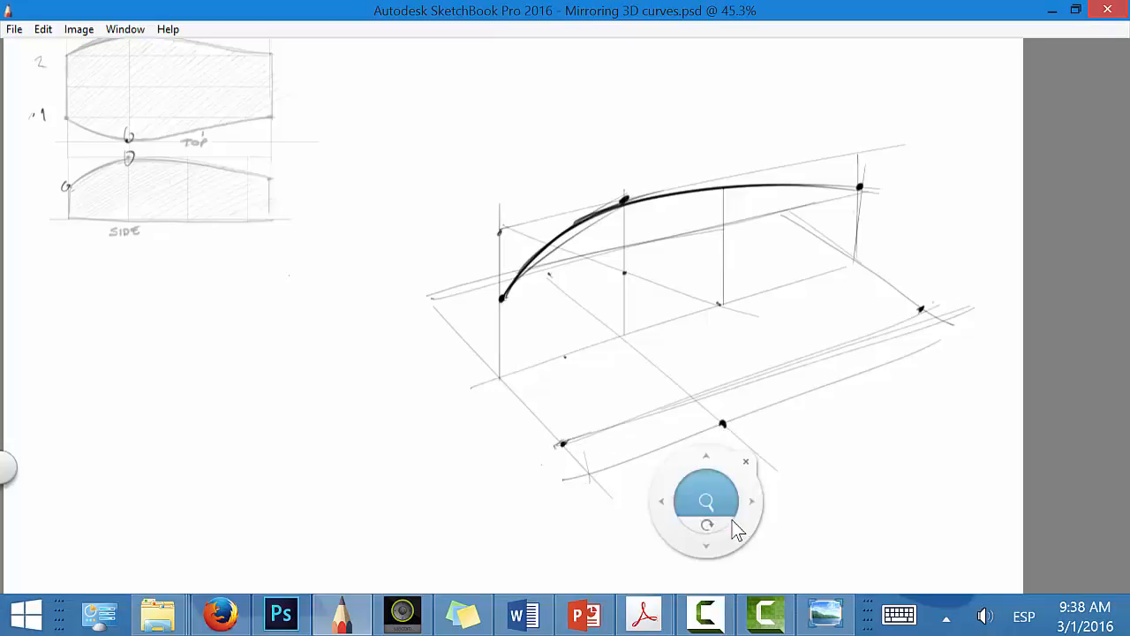
mouse_move(710, 525)
mouse_down()
mouse_move(782, 469)
mouse_move(583, 38)
mouse_move(417, 82)
mouse_up()
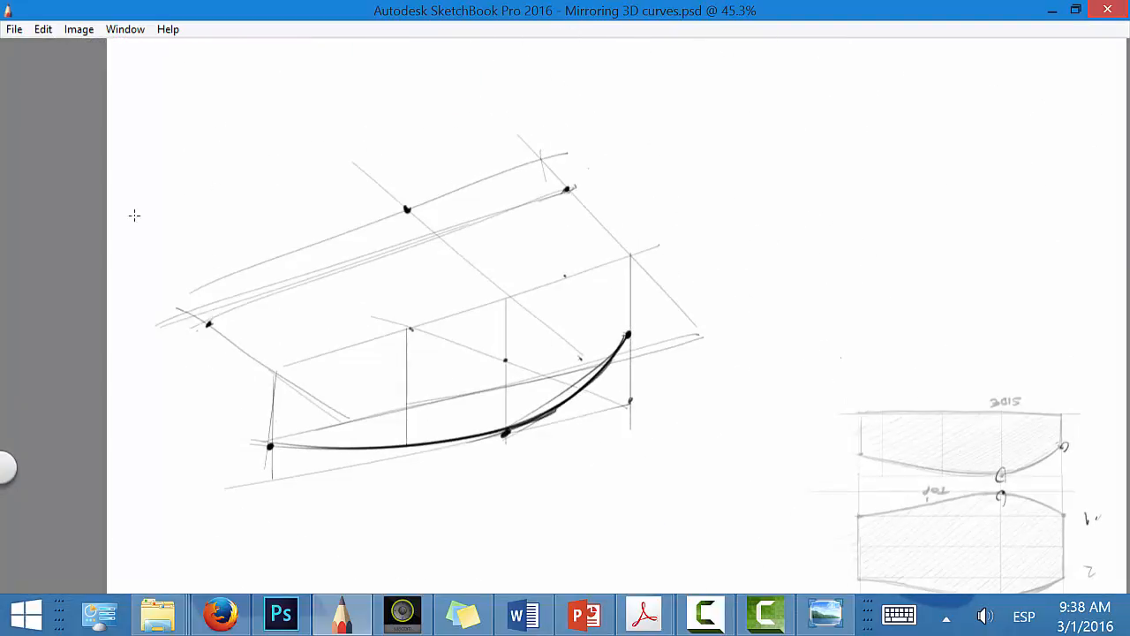
mouse_move(209, 324)
mouse_down()
mouse_move(461, 193)
mouse_move(548, 188)
mouse_up()
mouse_move(406, 203)
mouse_down()
mouse_move(589, 185)
mouse_move(541, 187)
mouse_up()
drag(210, 327, 378, 226)
Step: Annotate the side view's key points, mark the matching front height offset and peak in perspective, and bracket the two reference views
key(space)
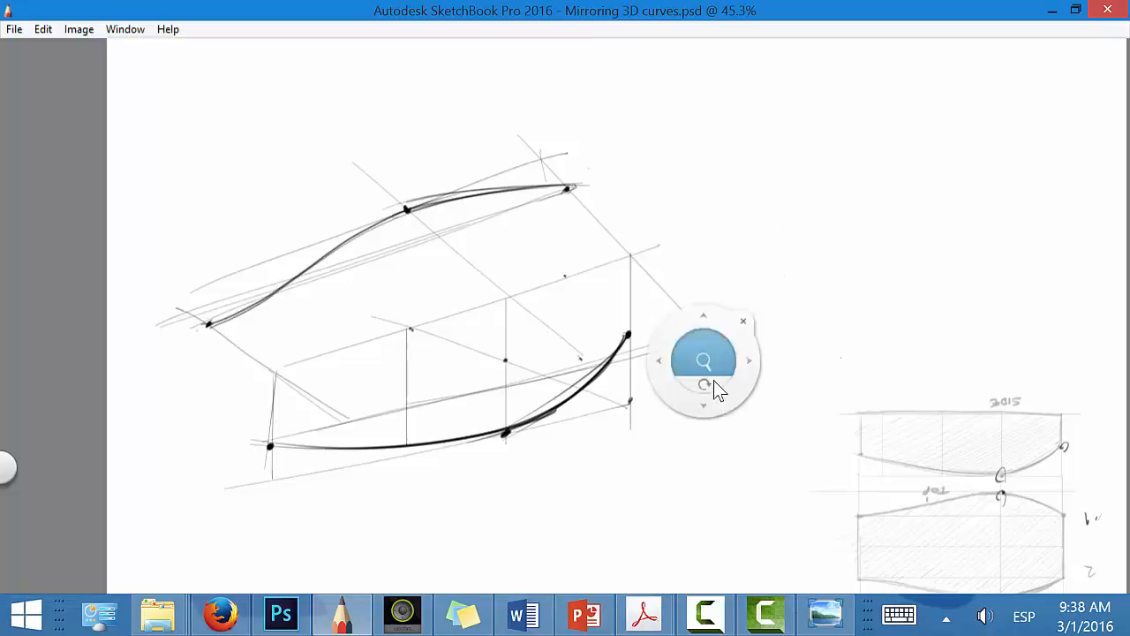
drag(714, 394, 378, 221)
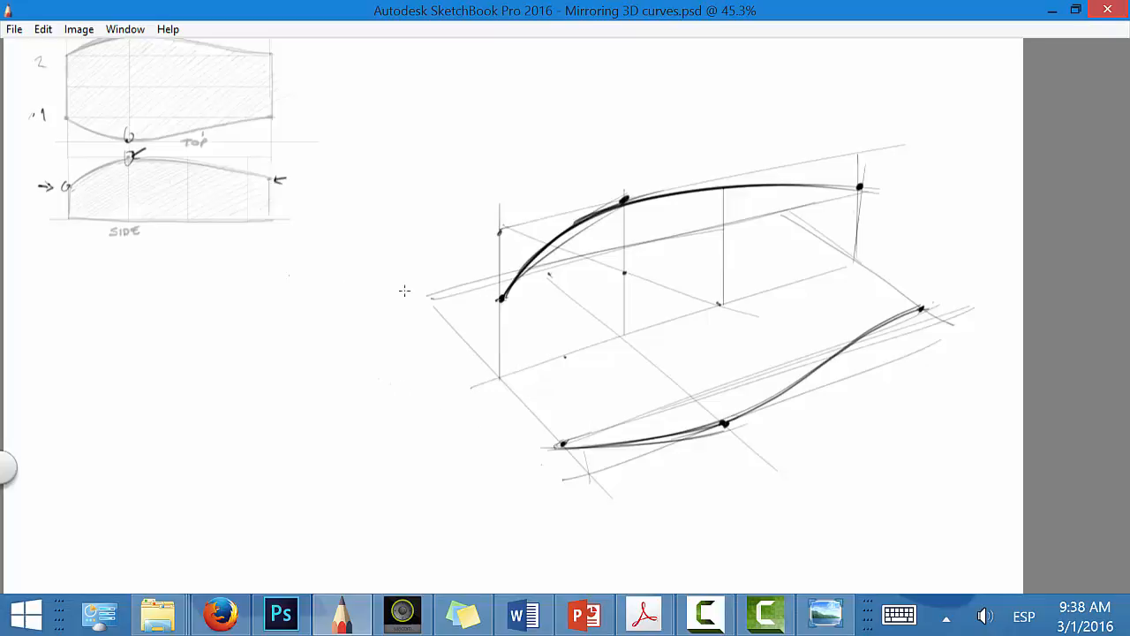
drag(58, 159, 63, 183)
drag(502, 227, 484, 294)
mouse_move(616, 198)
mouse_down()
mouse_move(625, 190)
mouse_move(632, 207)
mouse_up()
mouse_move(303, 49)
mouse_down()
mouse_move(332, 167)
mouse_move(319, 210)
mouse_up()
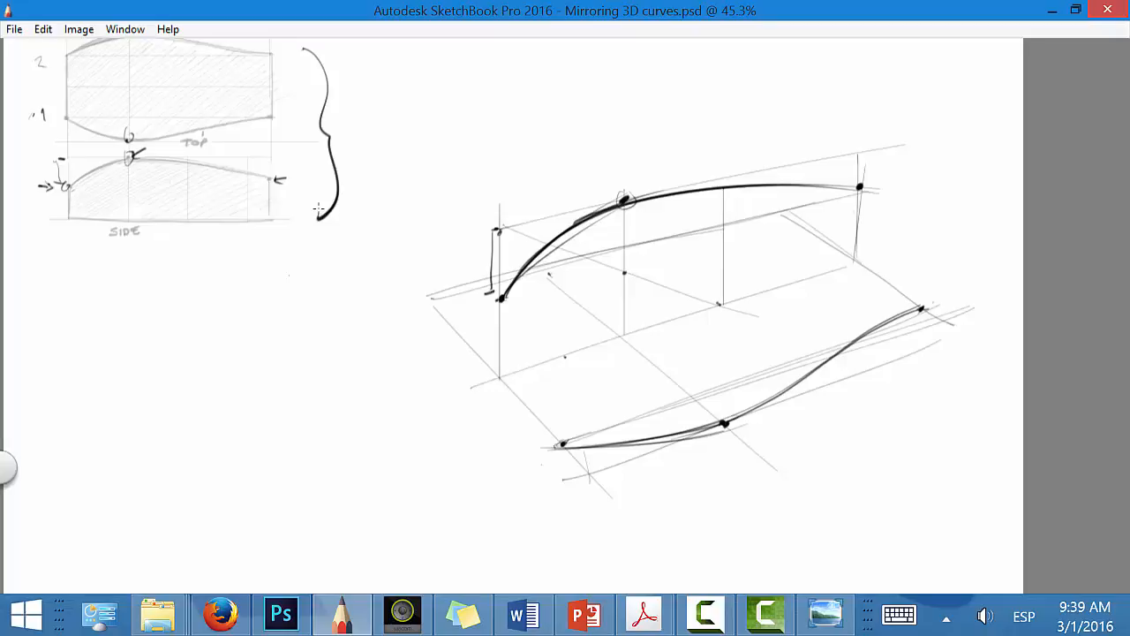
key(Tab)
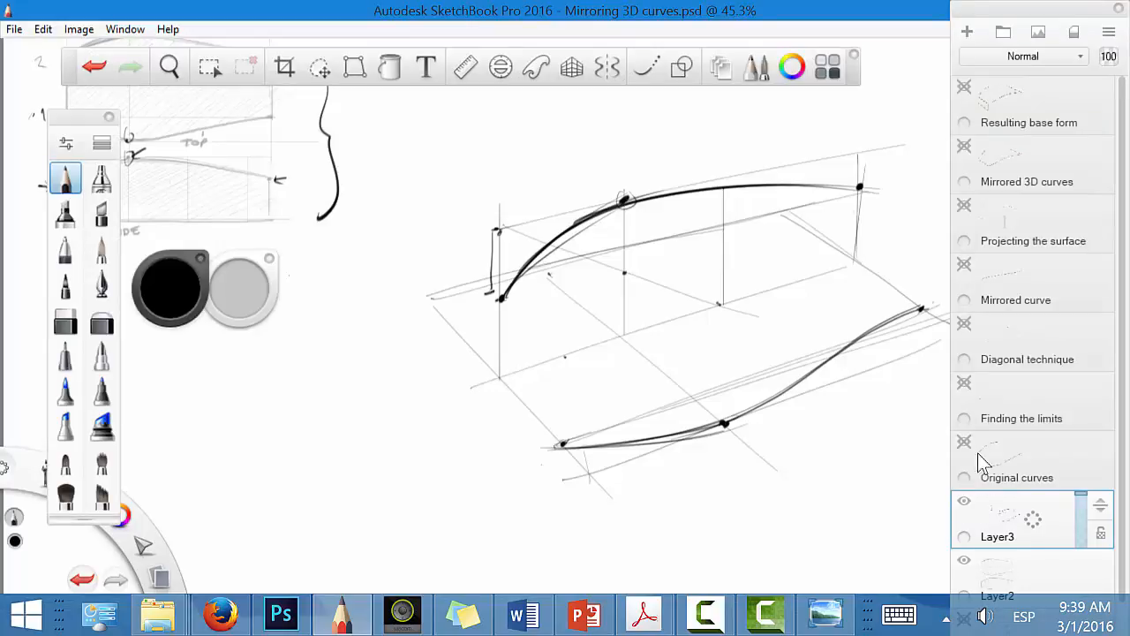
Step: Hide Layer3 and show the Construction layer, keeping both perspective planes and the reference views in view
click(964, 501)
click(984, 587)
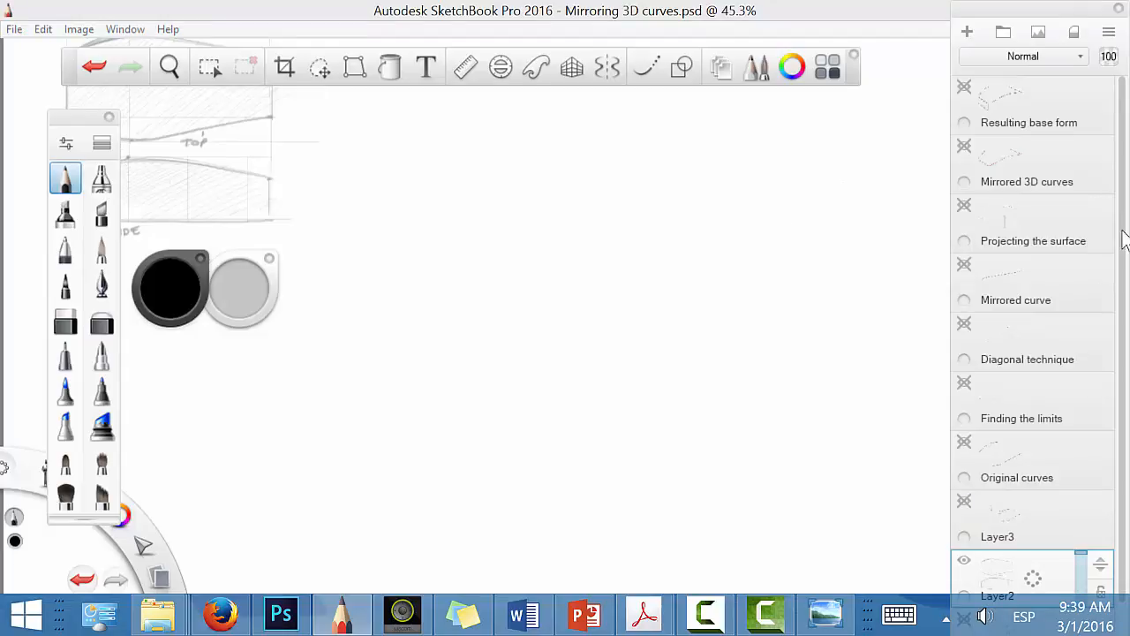
scroll(1070, 360, down, 3)
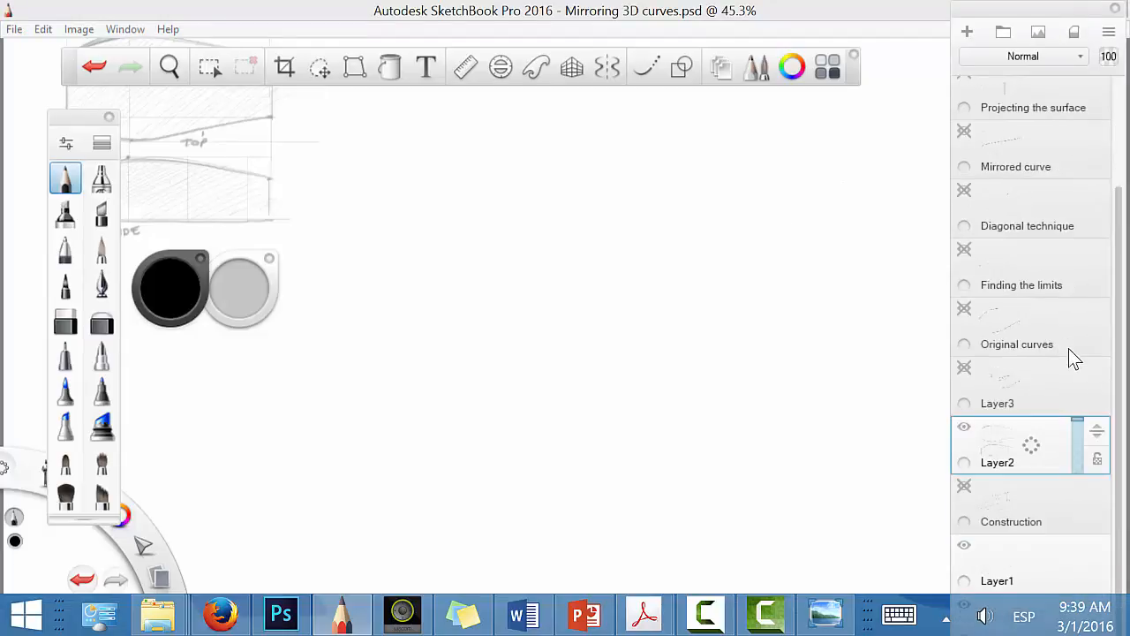
click(963, 487)
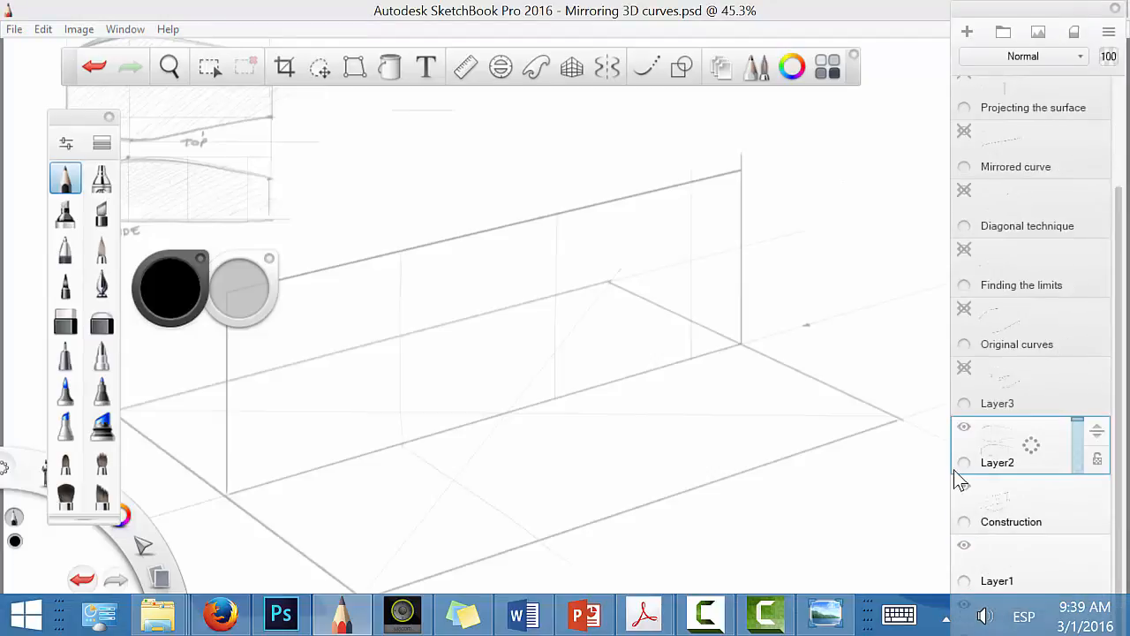
key(space)
drag(795, 416, 742, 433)
mouse_move(784, 478)
mouse_down()
mouse_move(830, 474)
mouse_move(834, 461)
mouse_up()
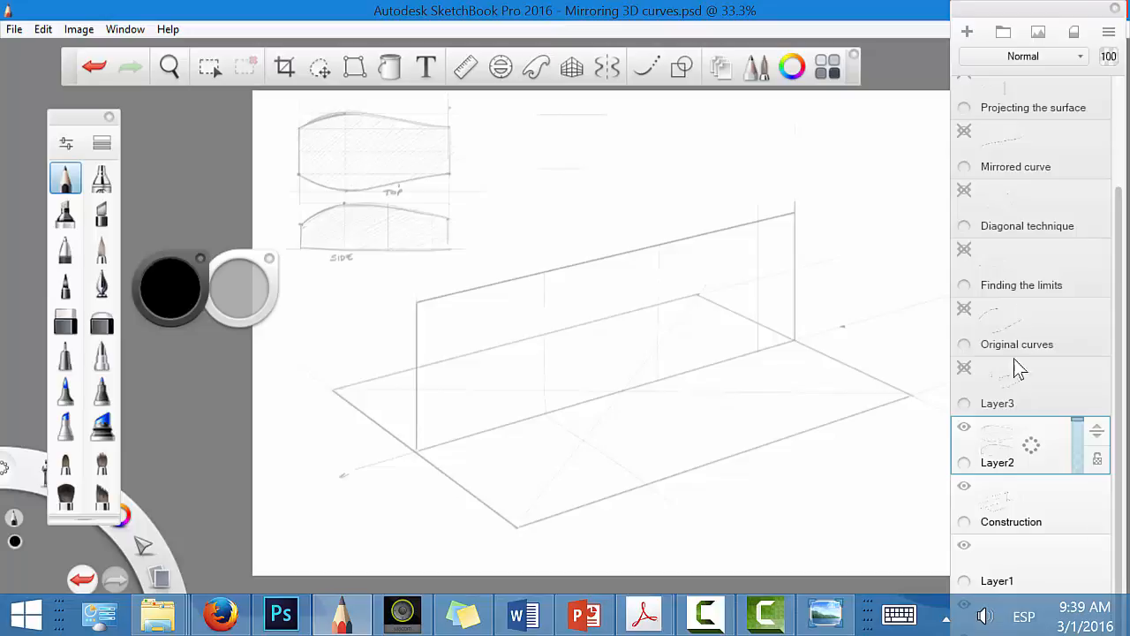
Step: Show the Original curves, Finding the limits, Diagonal technique and Mirrored curve layers, with Original curves as the active layer
click(962, 310)
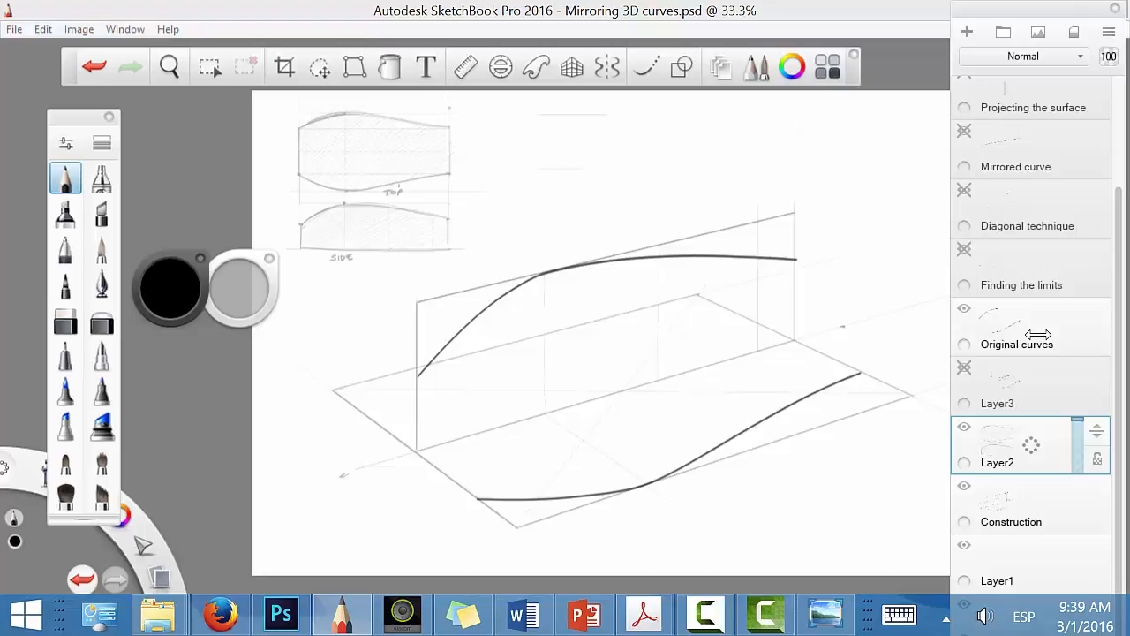
click(1035, 337)
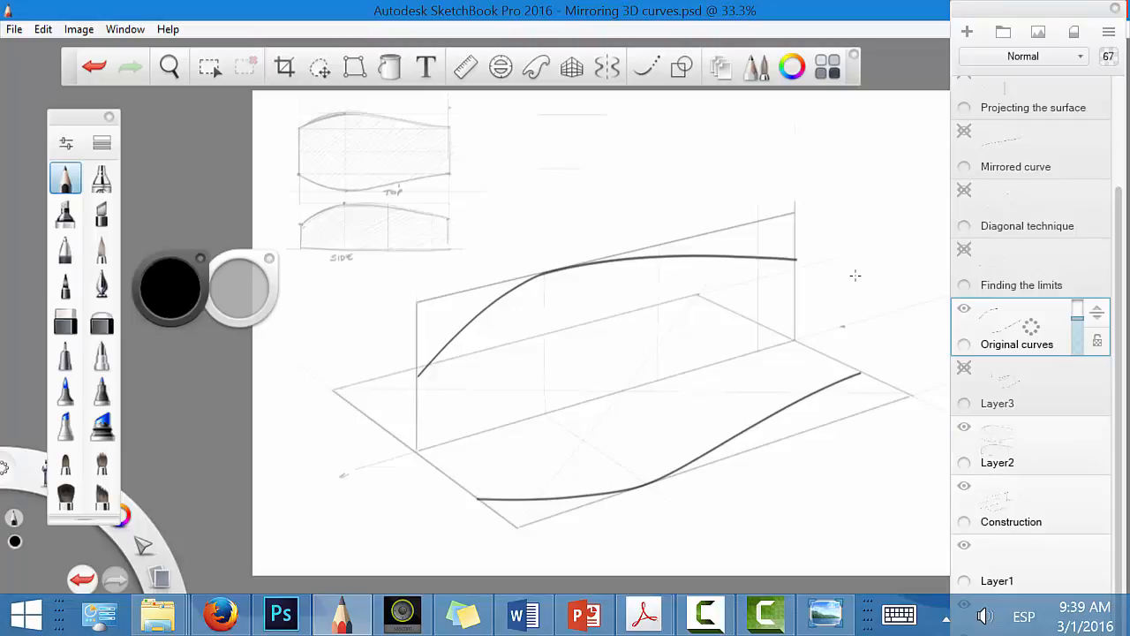
click(964, 249)
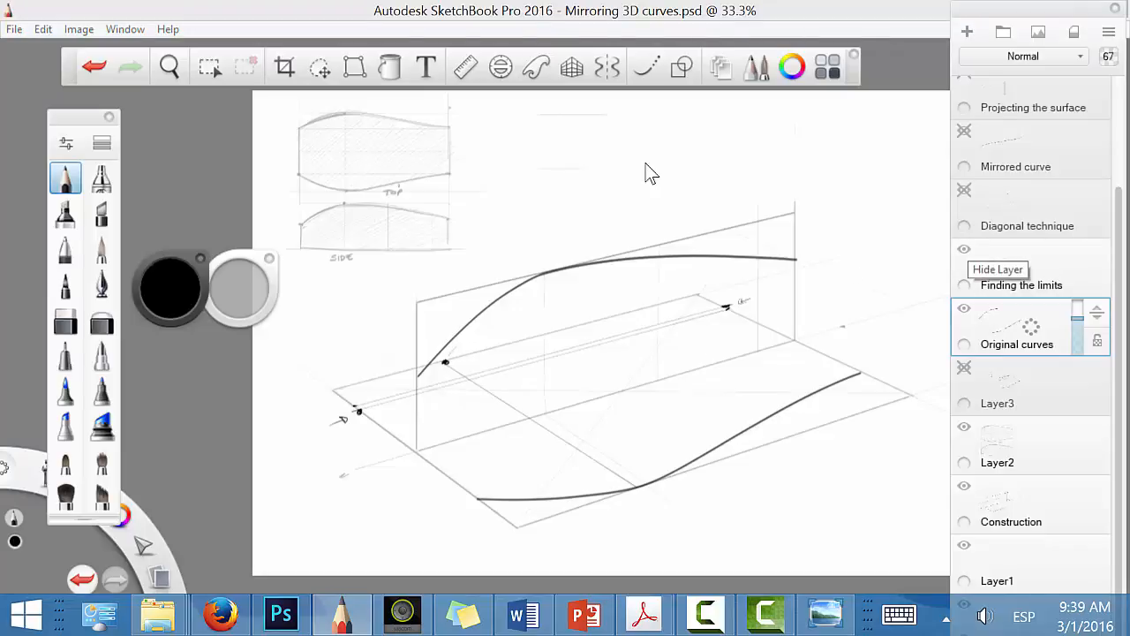
click(965, 191)
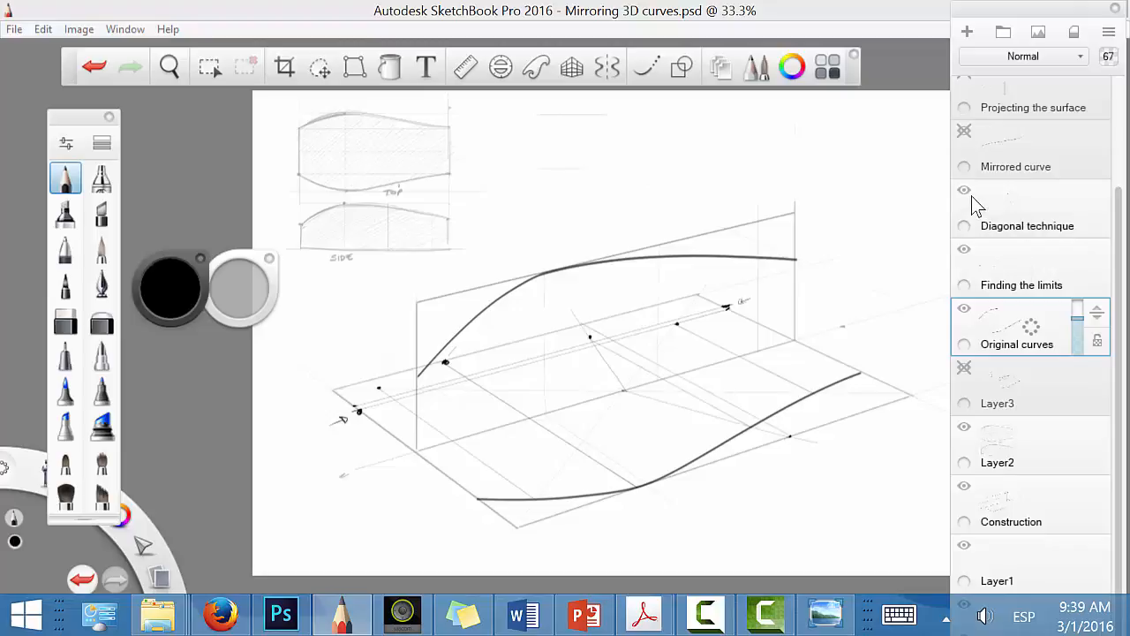
click(965, 131)
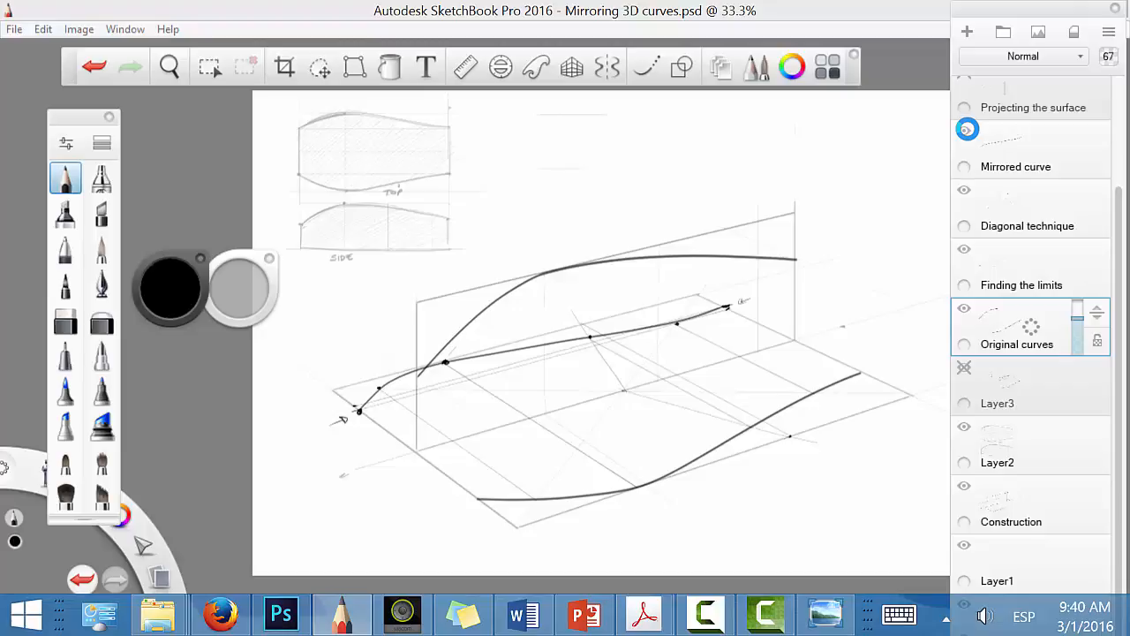
Step: Try rough strokes along the side curve and vertical projection lines over the ground plane, and undo them
key(space)
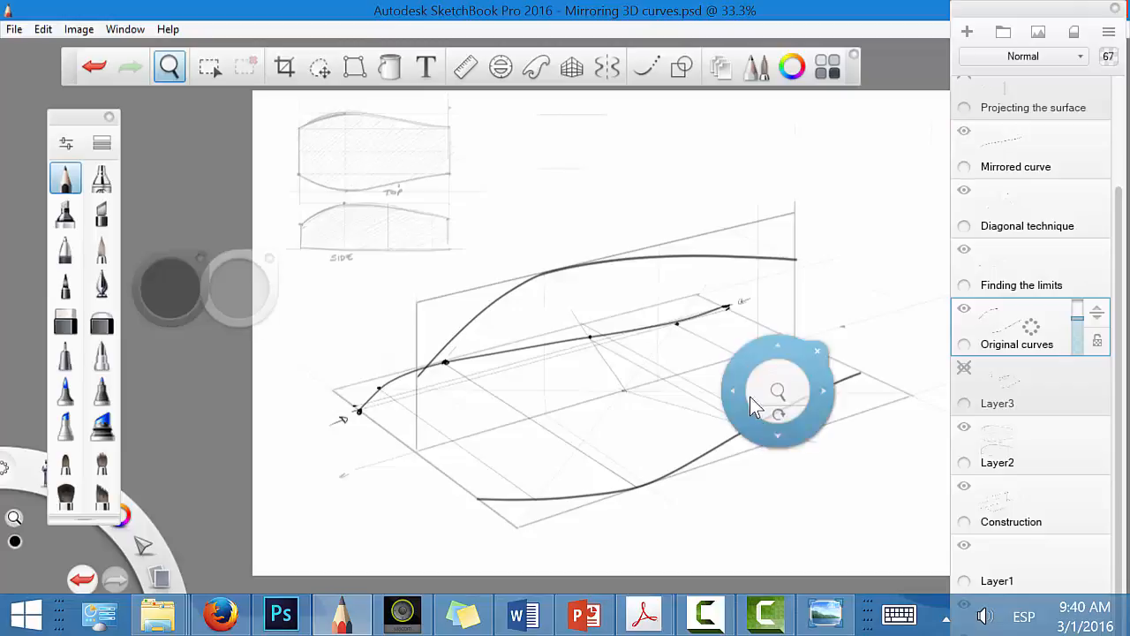
mouse_move(779, 391)
mouse_down()
mouse_move(765, 386)
mouse_move(792, 384)
mouse_up()
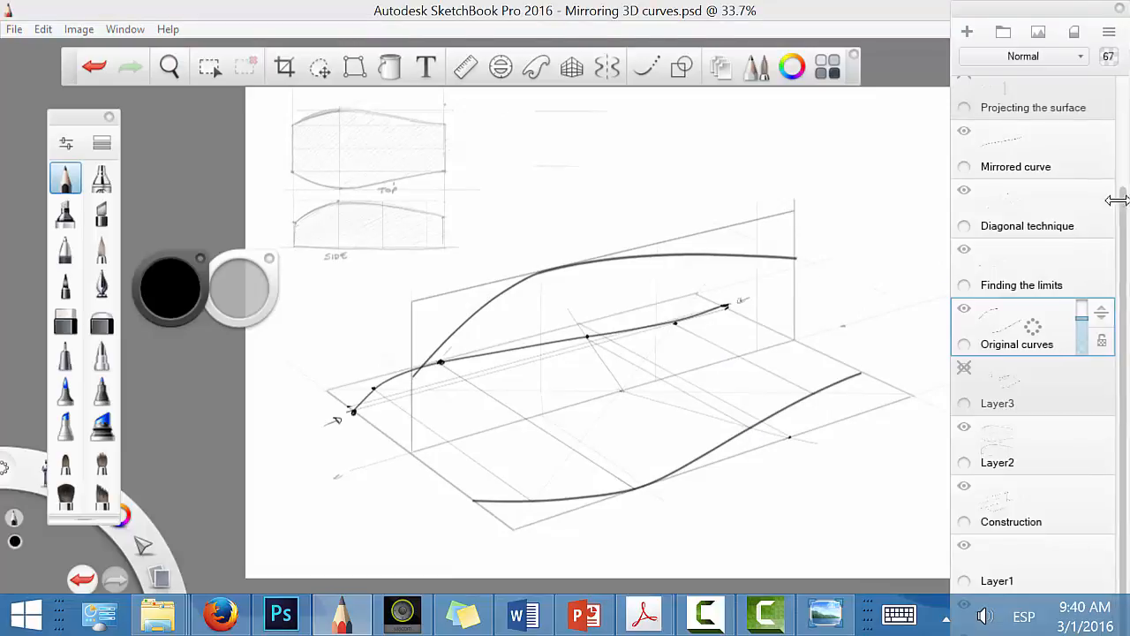
scroll(1108, 204, up, 3)
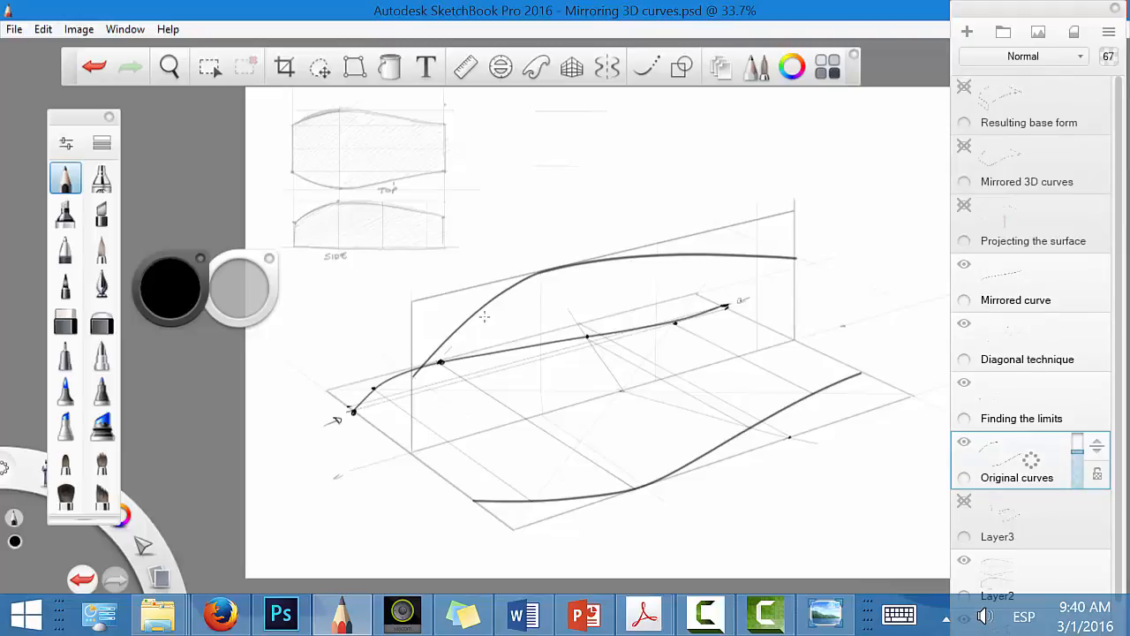
drag(419, 370, 635, 262)
drag(790, 251, 835, 252)
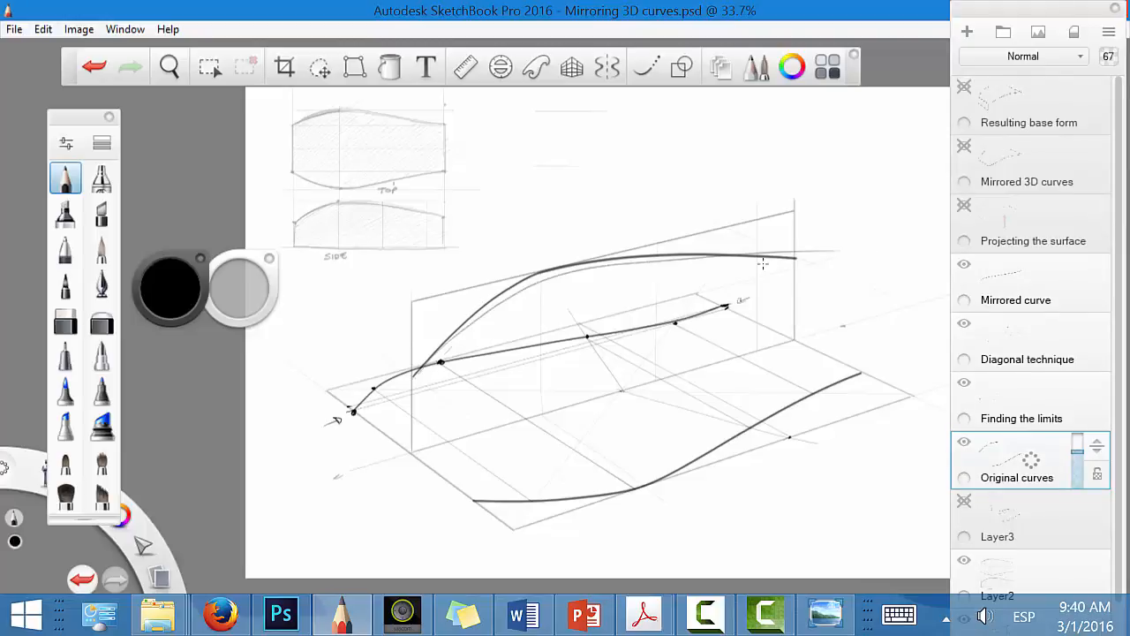
key(ctrl+z)
drag(538, 507, 539, 395)
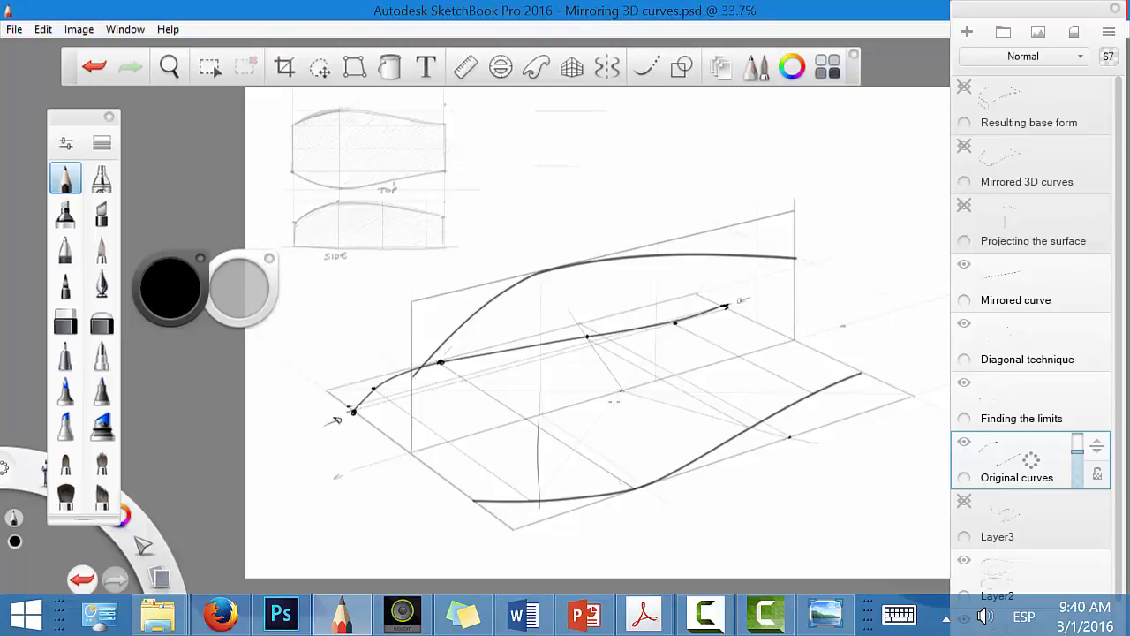
drag(613, 400, 620, 486)
drag(705, 478, 697, 386)
key(ctrl+z)
key(ctrl+z)
key(ctrl+z)
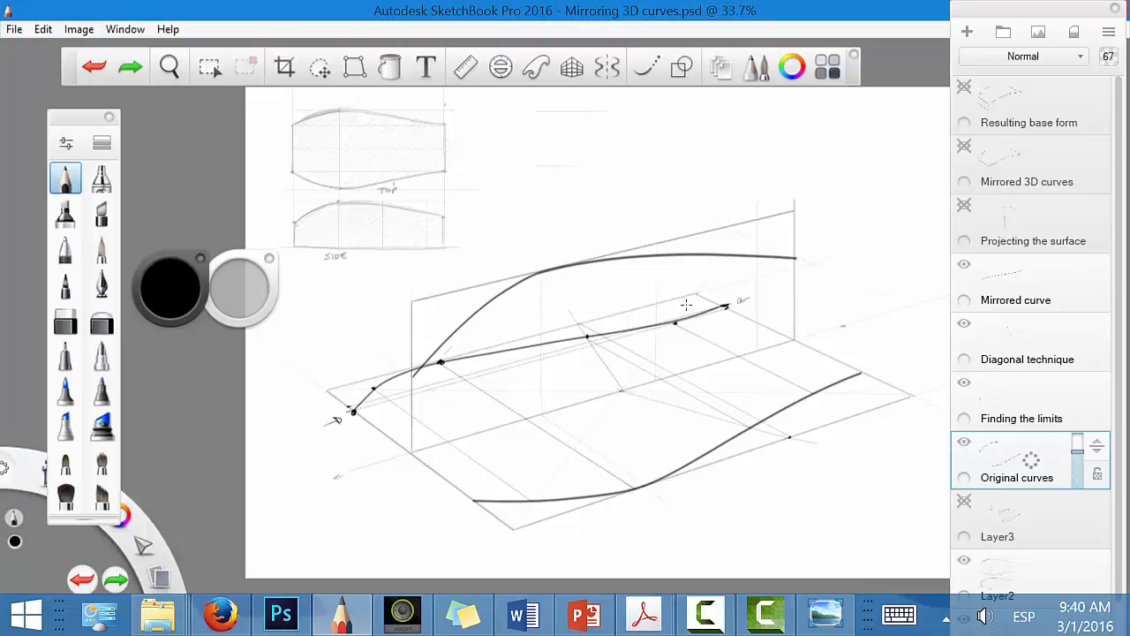
Step: Show the Projecting the surface layer and sketch circles, vertical arrows and connecting lines between the two curves to explain the projection
click(965, 205)
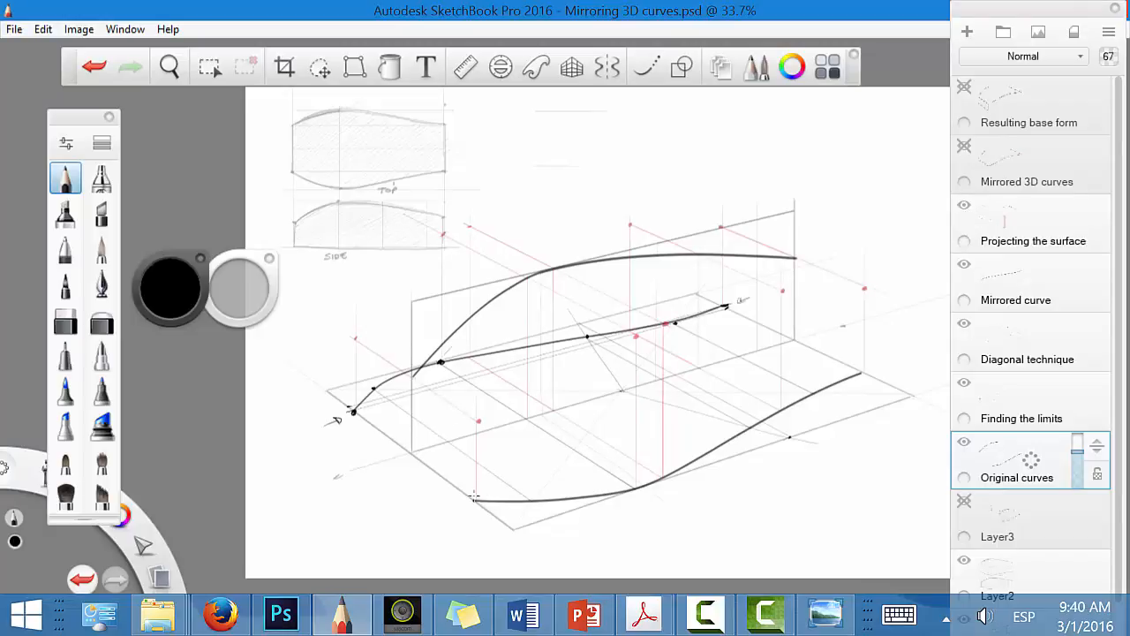
drag(476, 500, 478, 423)
mouse_move(698, 366)
mouse_down()
mouse_move(695, 254)
mouse_move(696, 368)
mouse_up()
mouse_move(643, 331)
mouse_down()
mouse_move(779, 415)
mouse_move(783, 325)
mouse_move(787, 334)
mouse_move(632, 262)
mouse_move(637, 273)
mouse_up()
drag(699, 255, 764, 284)
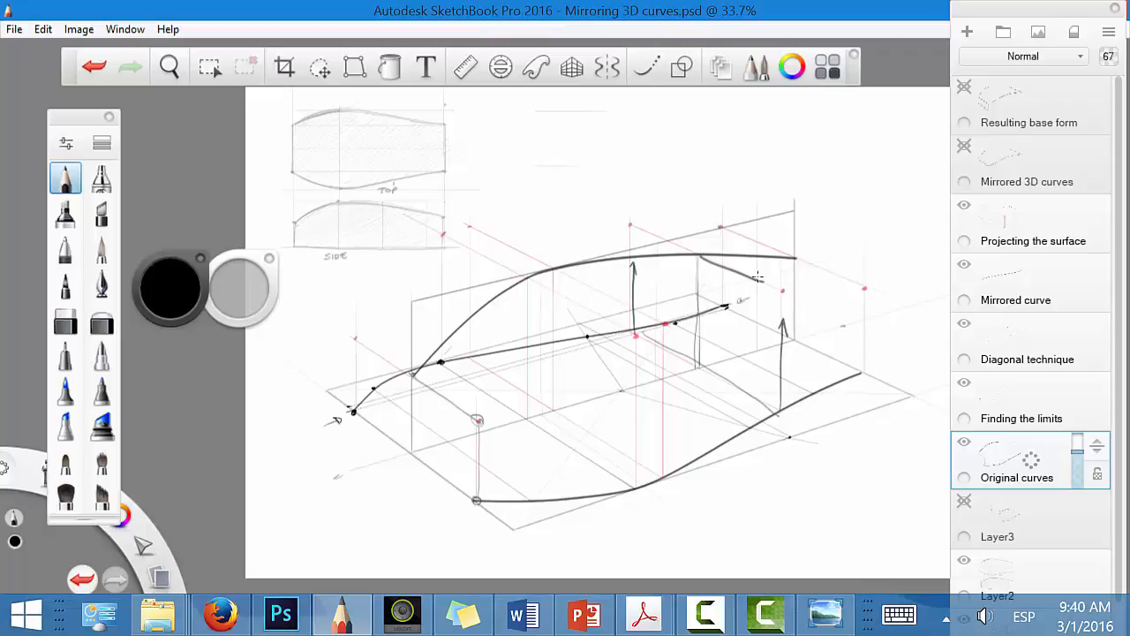
mouse_move(661, 235)
mouse_down()
mouse_move(652, 232)
mouse_move(674, 244)
mouse_up()
Step: Undo the explanatory arrows, connecting lines and upper circle drawn over the projected points
key(ctrl+z)
key(ctrl+z)
key(ctrl+z)
key(ctrl+z)
key(ctrl+z)
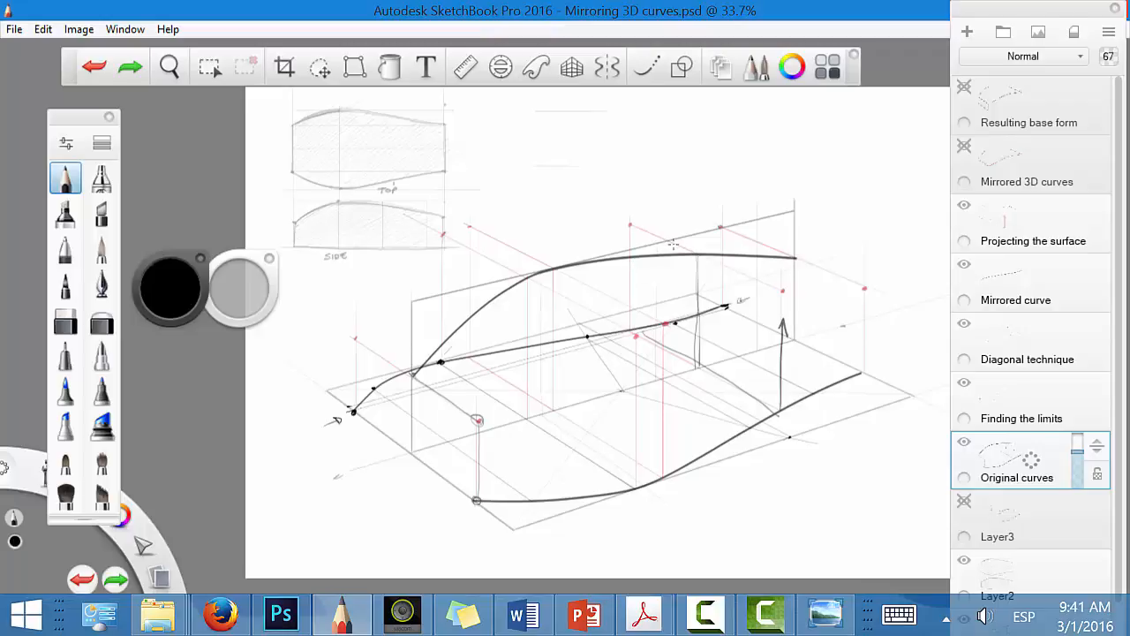
key(ctrl+z)
key(ctrl+z)
key(ctrl+z)
key(ctrl+z)
key(ctrl+z)
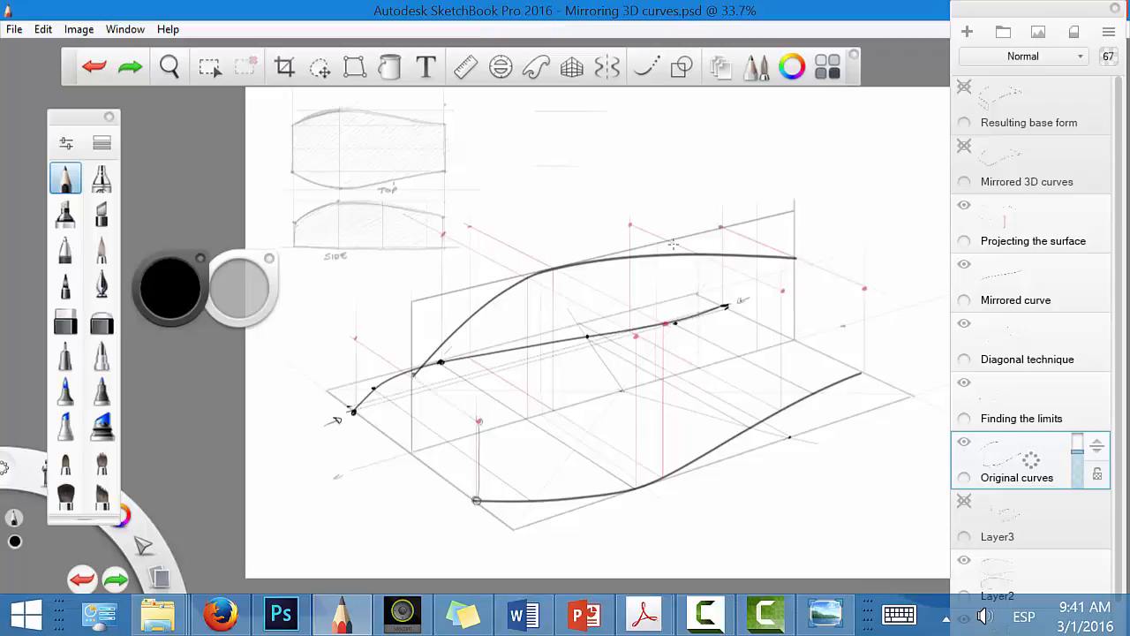
key(ctrl+z)
key(ctrl+z)
Step: Preview the Mirrored 3D curves and Resulting base form layers, and hide them with Projecting the surface, leaving Mirrored curve shown
click(965, 143)
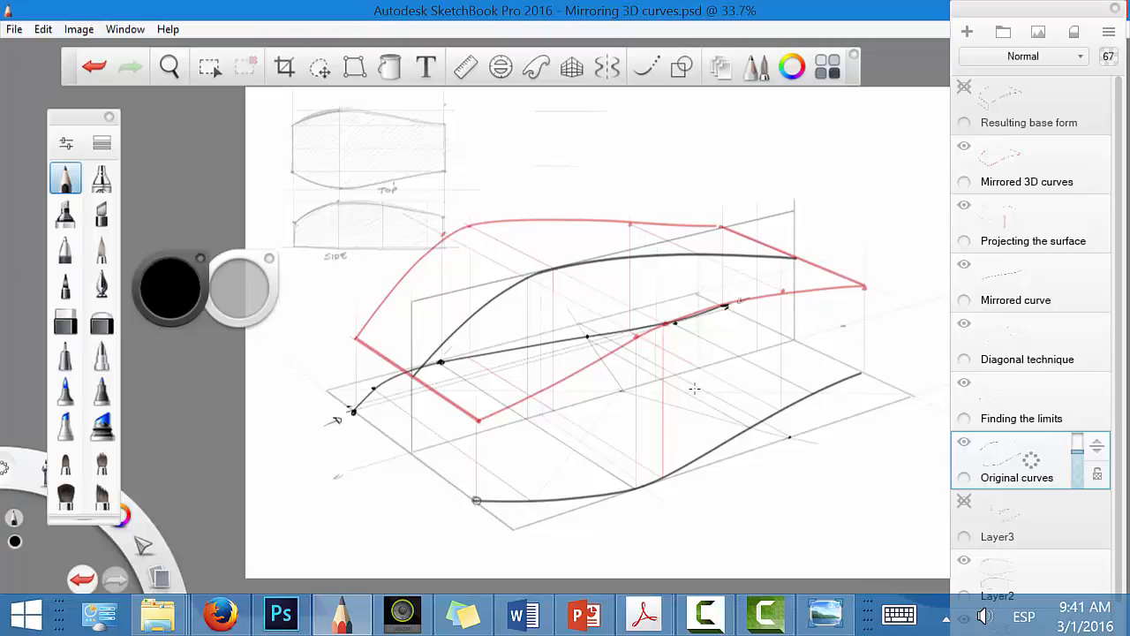
click(965, 87)
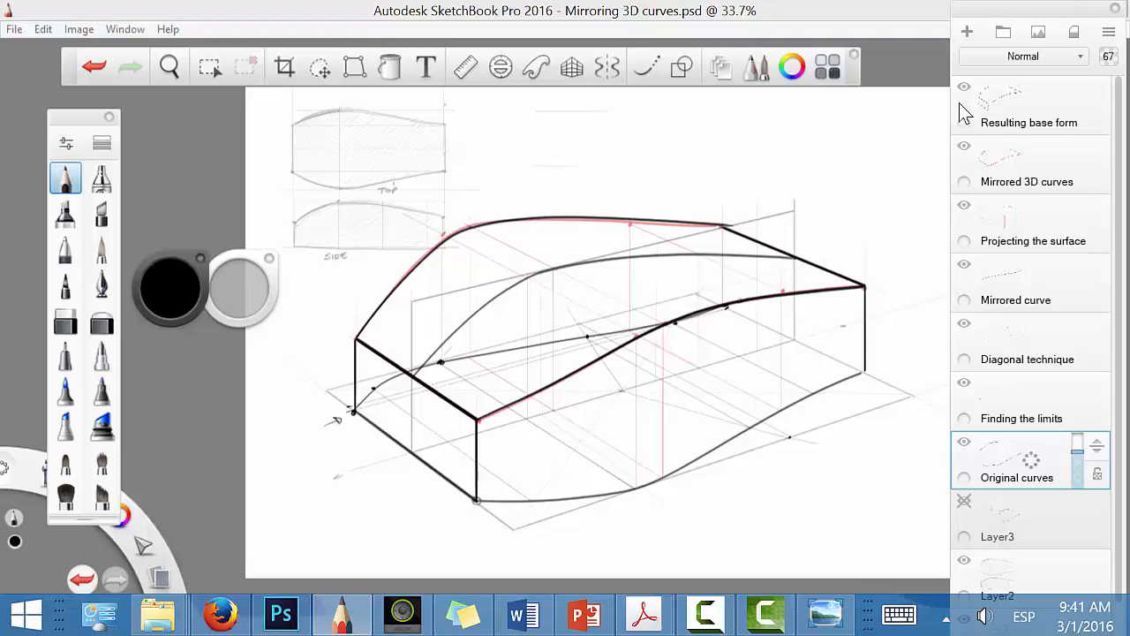
click(964, 87)
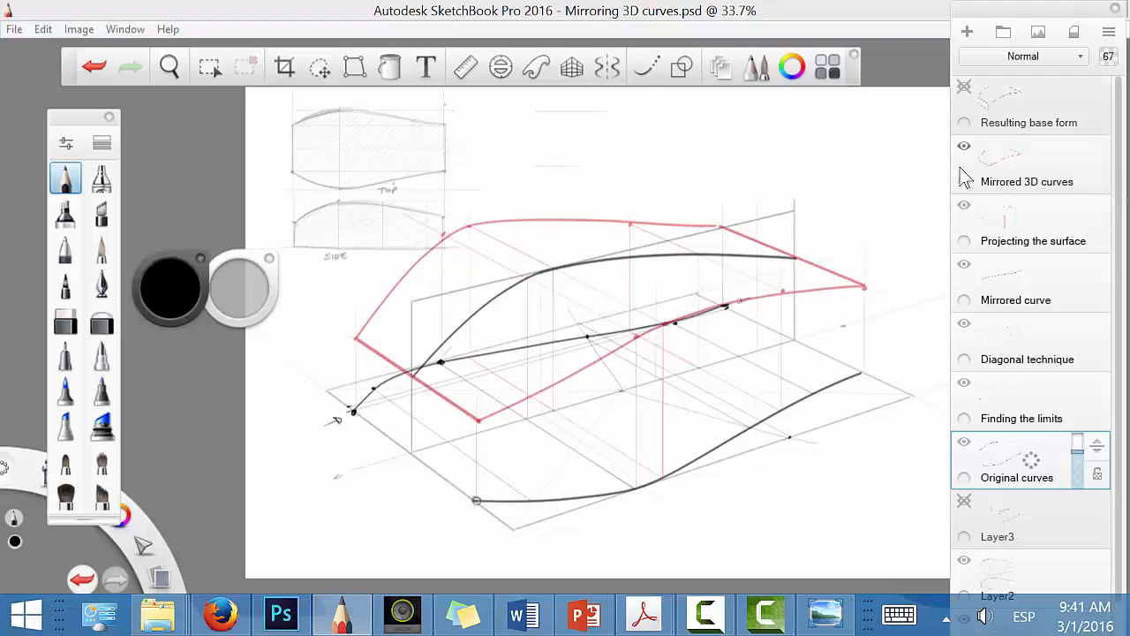
click(965, 146)
click(965, 207)
click(966, 264)
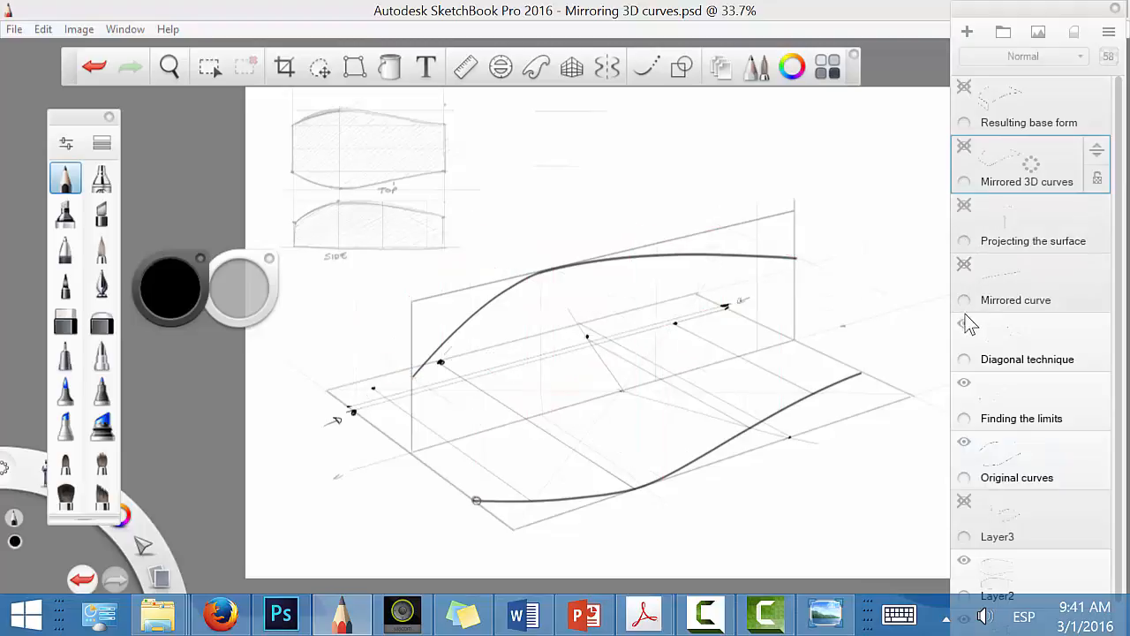
click(962, 212)
click(962, 224)
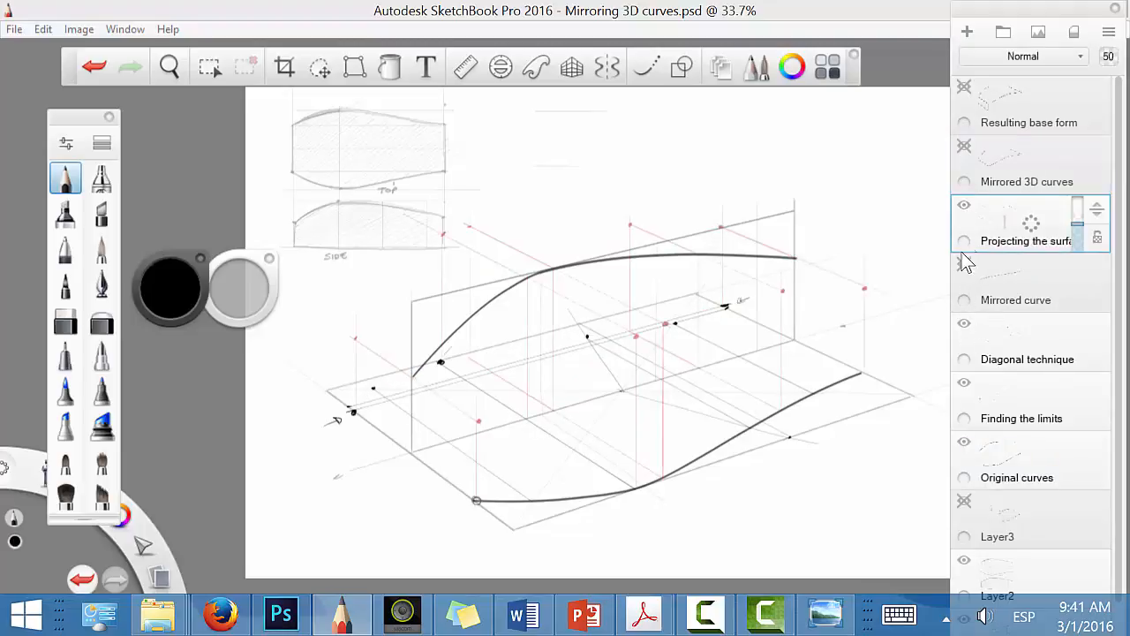
click(963, 203)
click(964, 264)
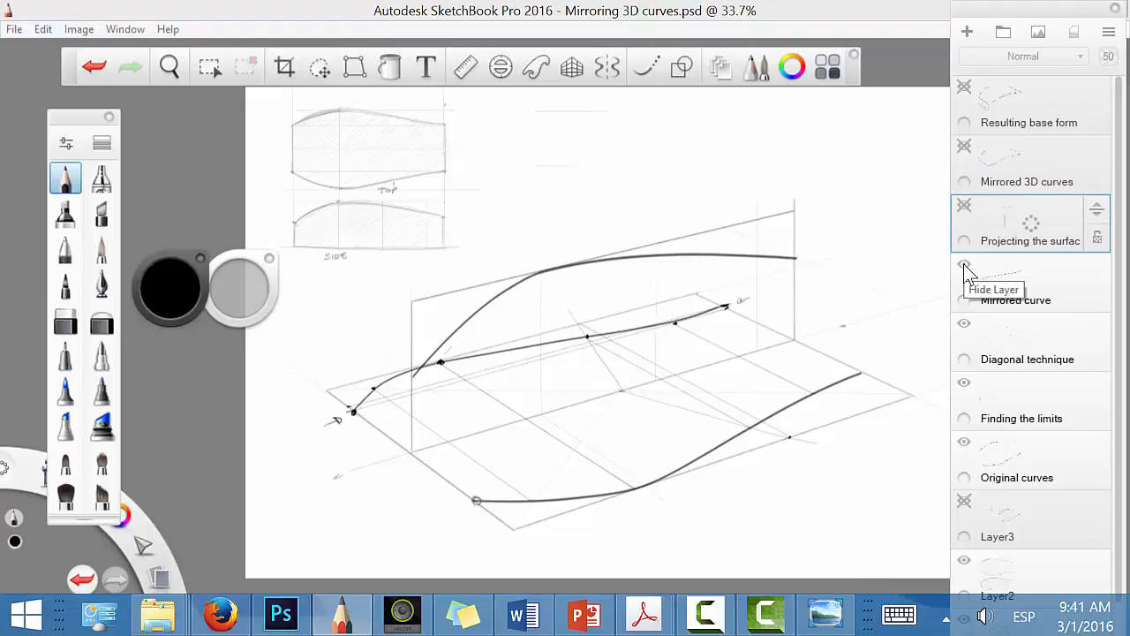
Step: Add a new layer above Mirrored curve, set the drawing colour to red and move the grey swatch above the red one
drag(1035, 288, 1037, 254)
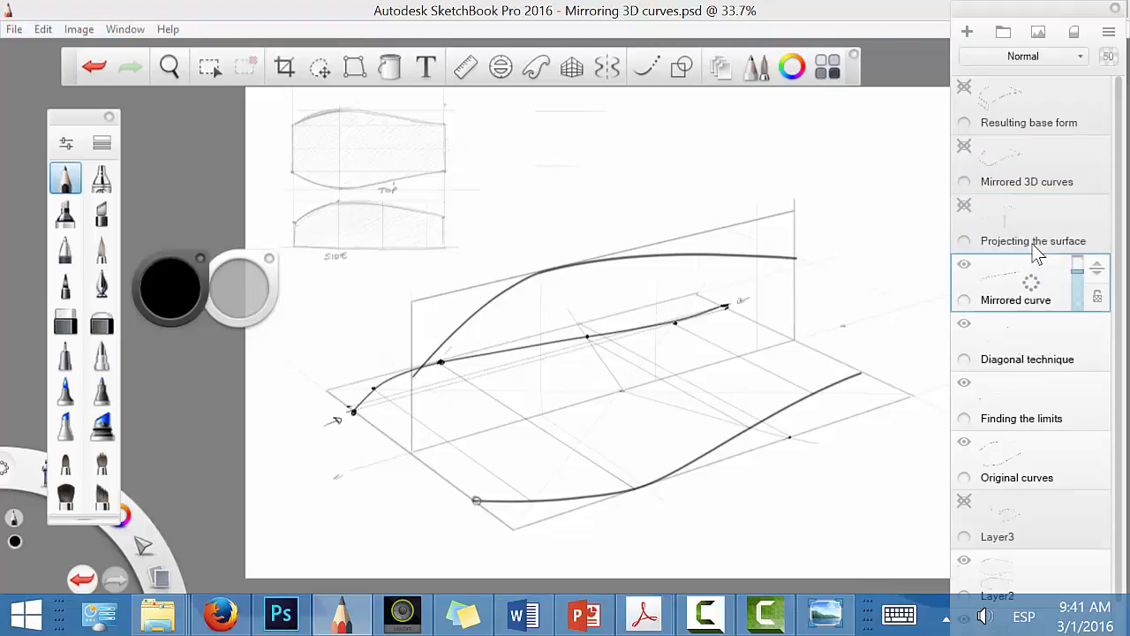
click(171, 295)
click(203, 301)
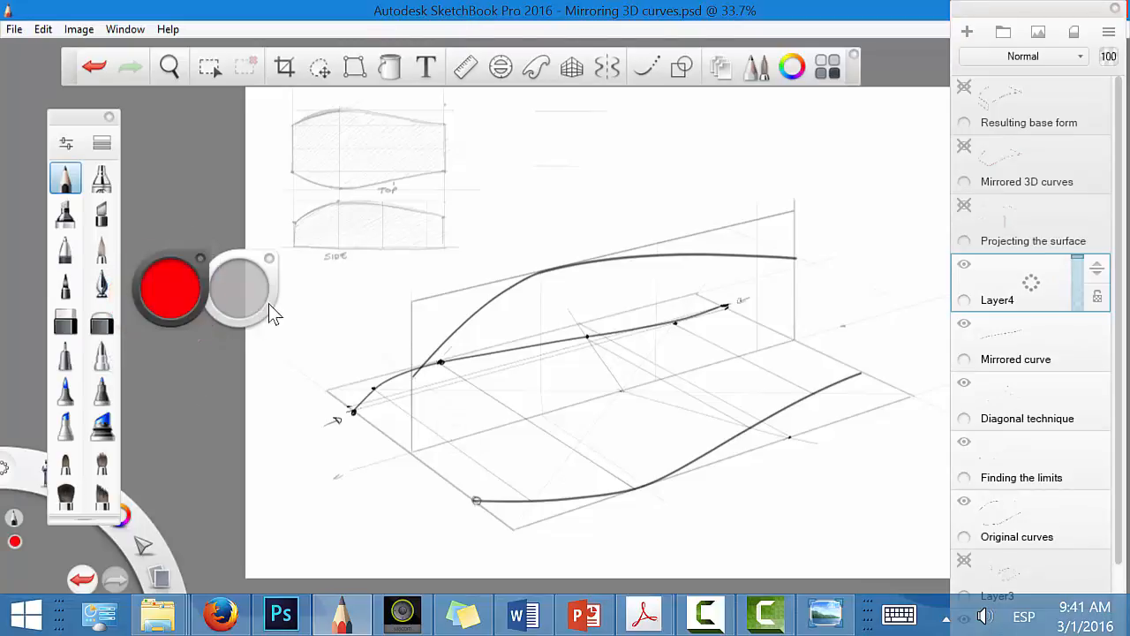
drag(274, 313, 201, 205)
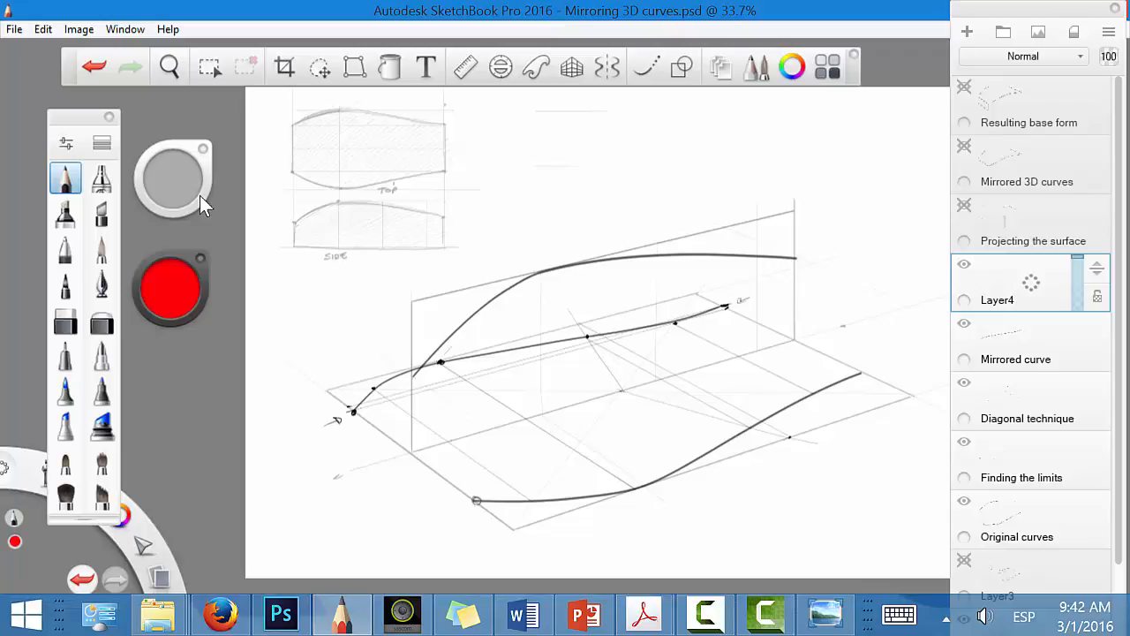
Step: Hide the palettes, enlarge the perspective construction and draw a red arrow pointing at the rear end of the box
key(space)
key(Tab)
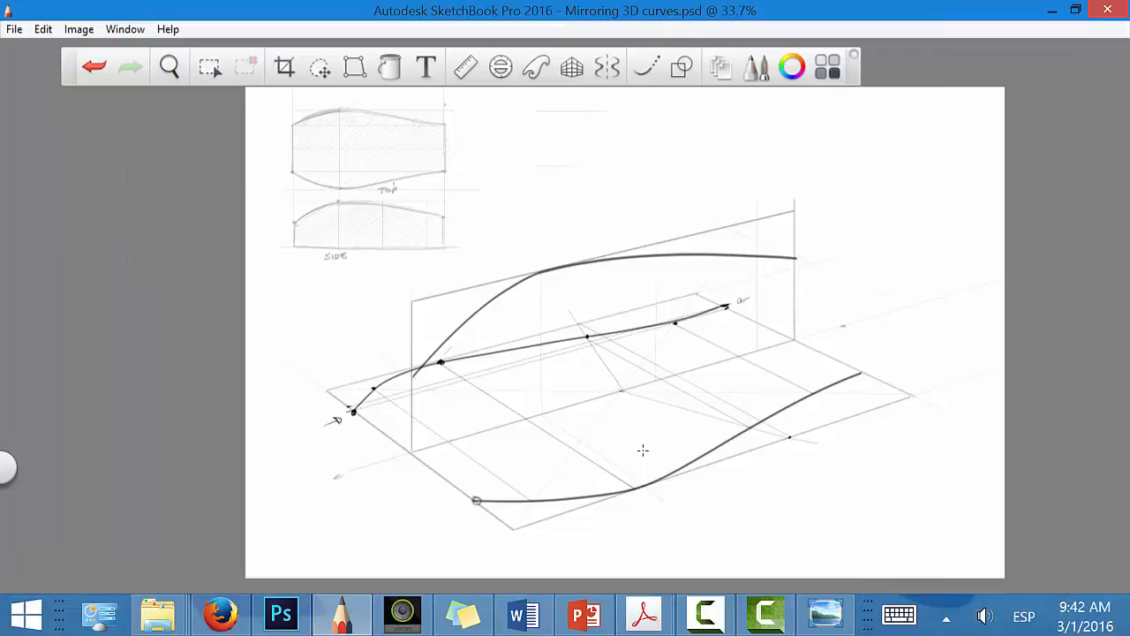
key(space)
drag(658, 443, 751, 424)
drag(759, 442, 681, 434)
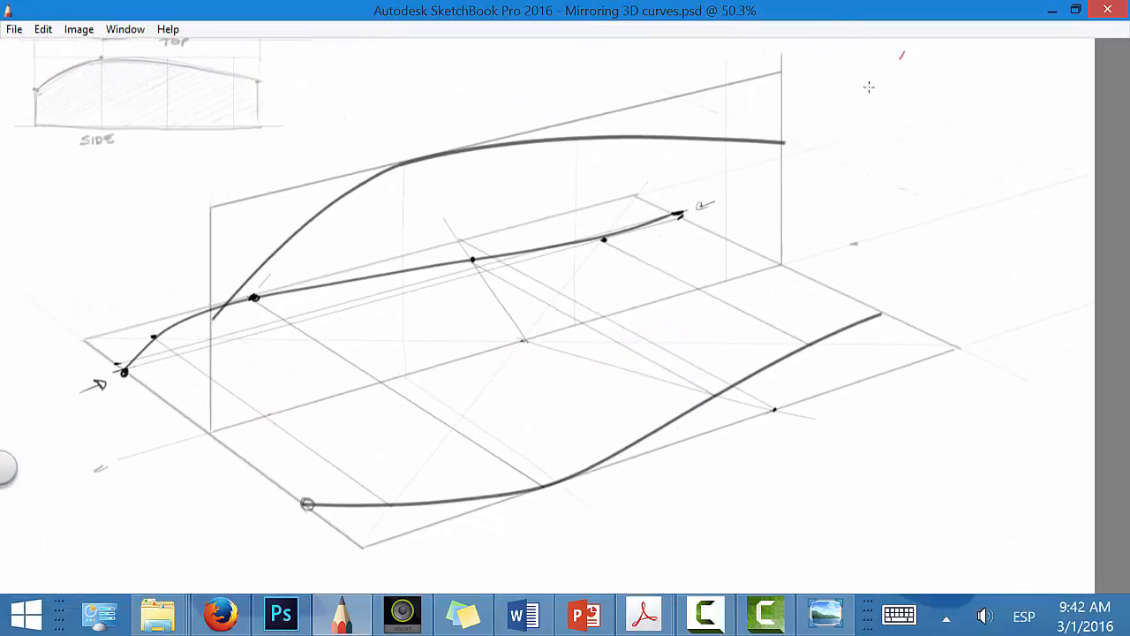
mouse_move(901, 55)
mouse_down()
mouse_move(864, 92)
mouse_move(879, 92)
mouse_up()
drag(119, 263, 383, 433)
drag(193, 202, 491, 377)
drag(316, 160, 601, 343)
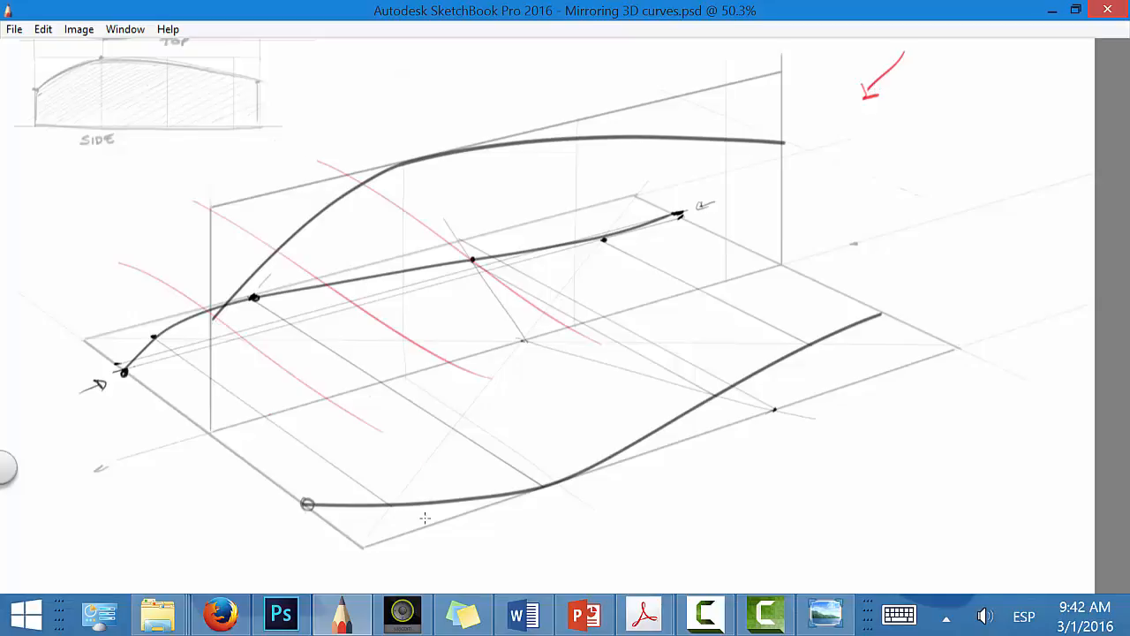
drag(402, 341, 426, 527)
drag(463, 312, 480, 511)
drag(509, 291, 530, 452)
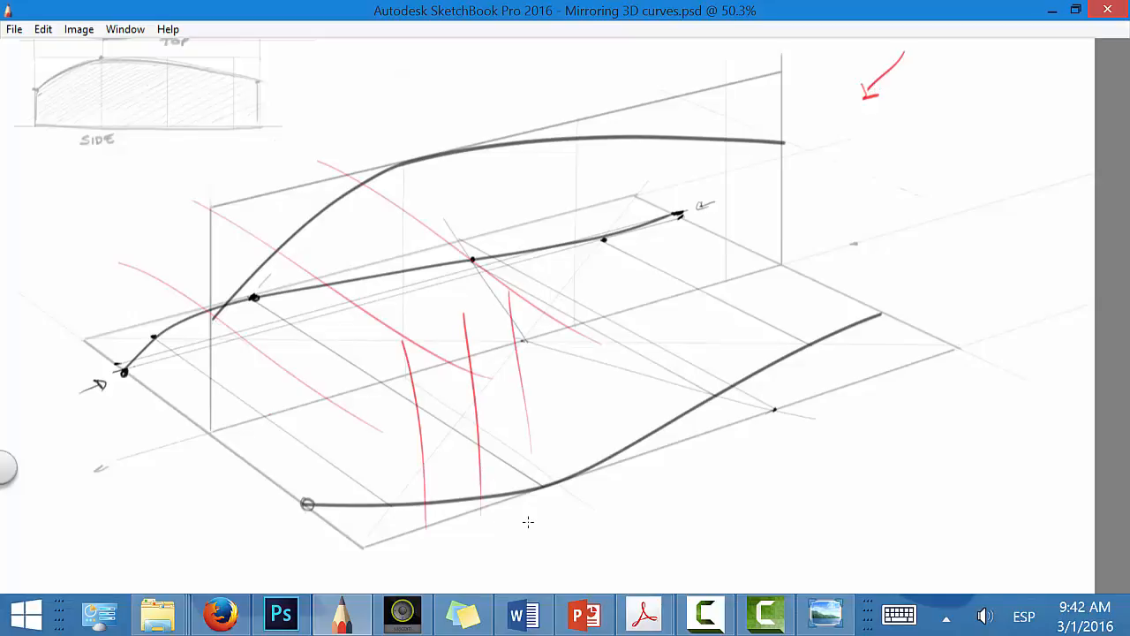
key(ctrl+z)
key(ctrl+z)
key(ctrl+z)
key(ctrl+z)
key(ctrl+z)
key(ctrl+z)
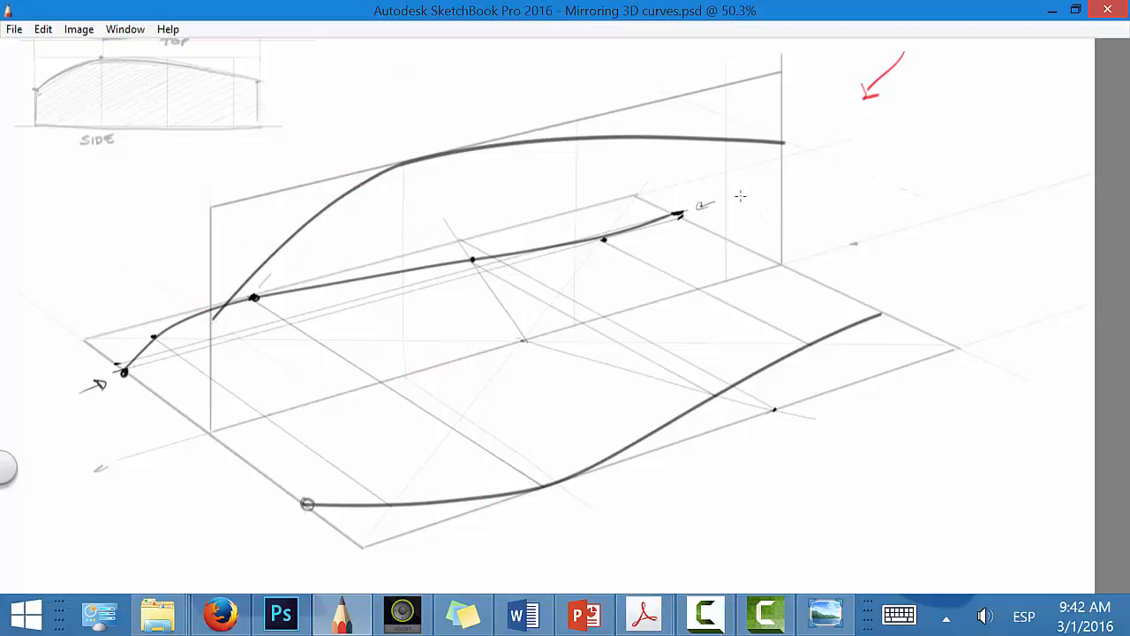
Step: Mark the rear ends of both ground curves and the side curve in red, and raise vertical lines from the two ground points
drag(677, 210, 679, 213)
click(884, 311)
click(783, 141)
mouse_move(885, 311)
mouse_down()
mouse_move(911, 147)
mouse_move(885, 115)
mouse_up()
drag(676, 212, 693, 59)
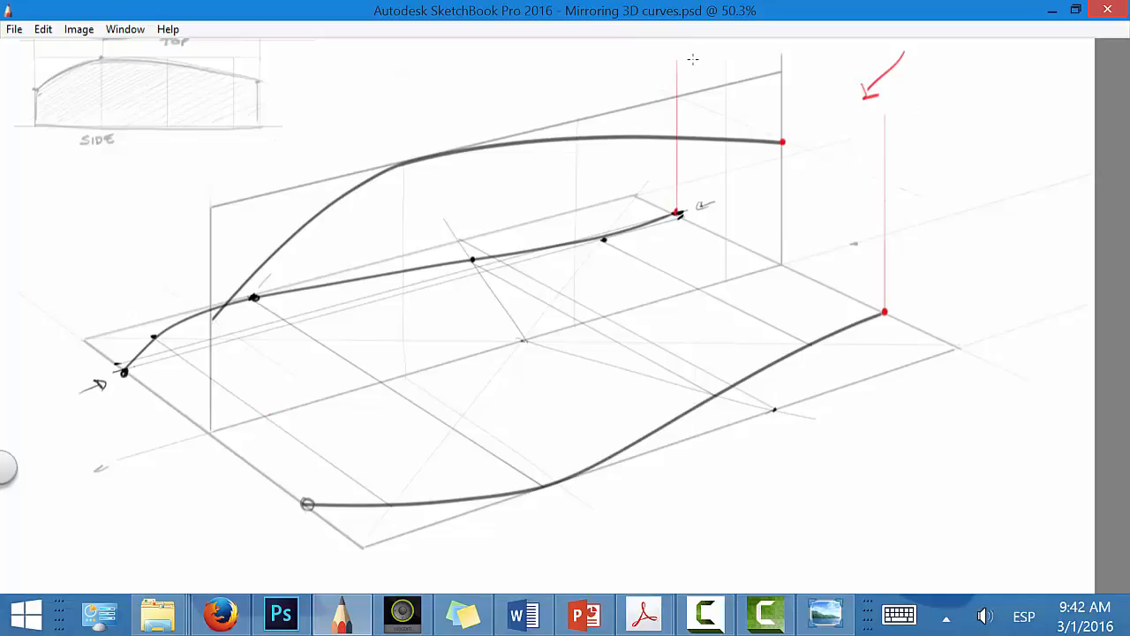
Step: Draw a red perspective line through the side curve's rear end and mark where it crosses the two rear verticals
key(space)
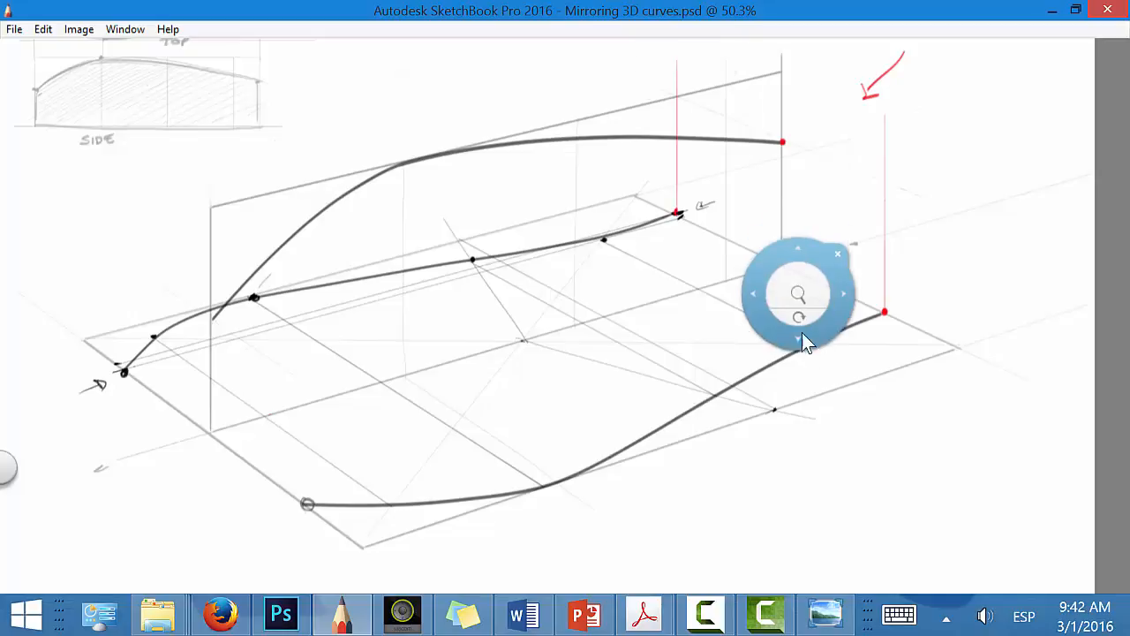
drag(803, 312, 817, 152)
mouse_move(751, 261)
mouse_down()
mouse_move(732, 281)
mouse_move(727, 364)
mouse_up()
drag(769, 310, 782, 275)
drag(518, 172, 765, 124)
mouse_move(505, 178)
mouse_down()
mouse_move(772, 125)
mouse_move(584, 163)
mouse_move(762, 121)
mouse_up()
click(519, 179)
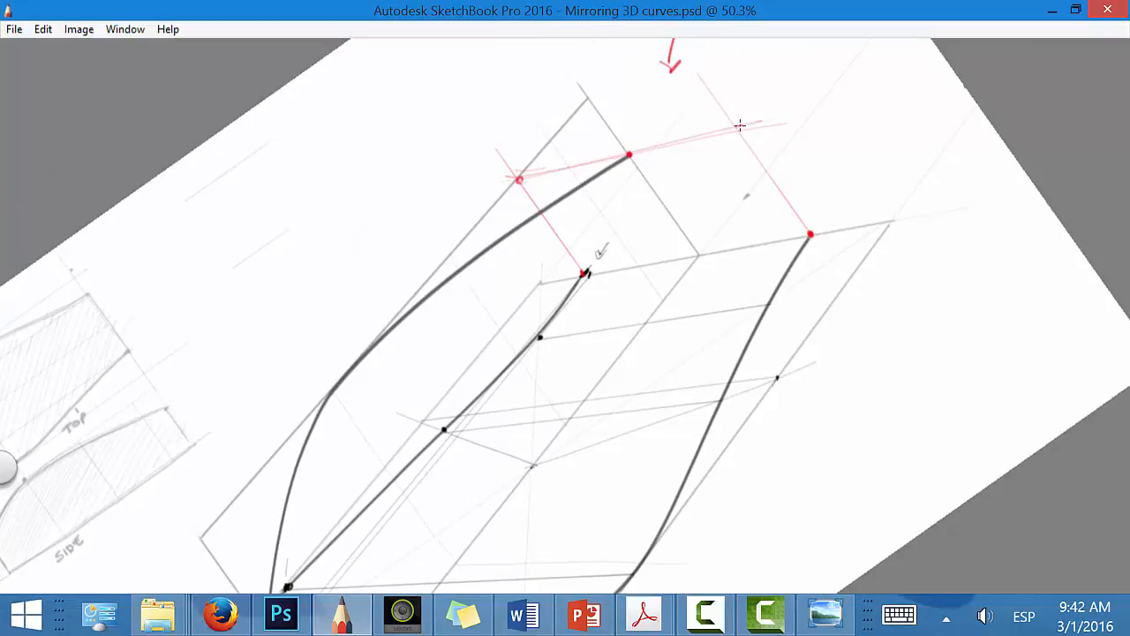
click(738, 128)
drag(784, 319, 725, 425)
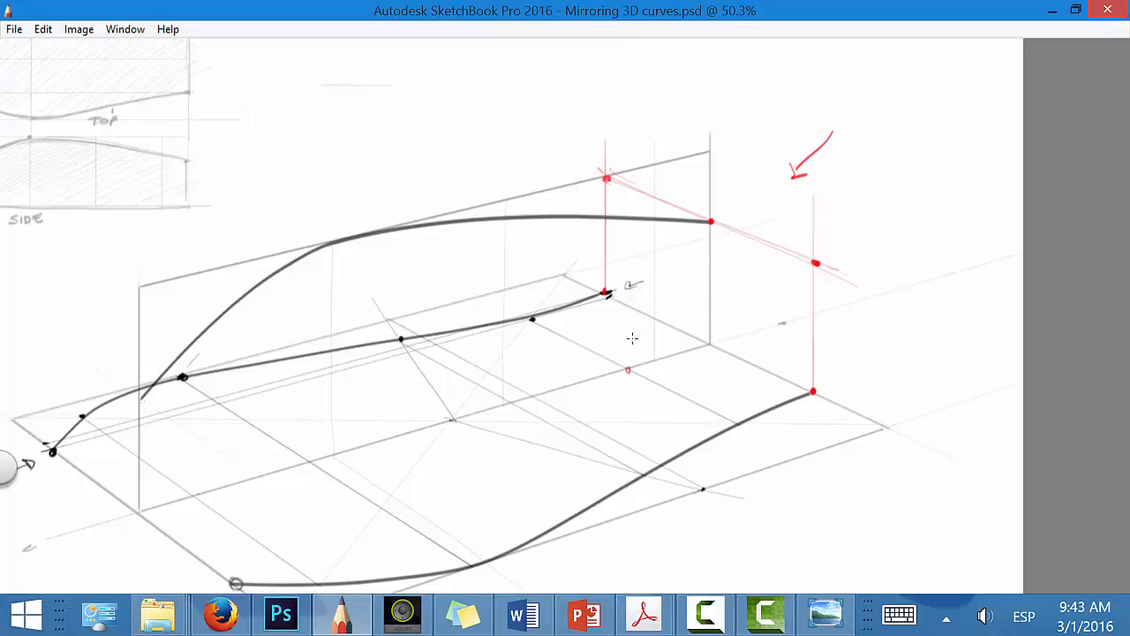
Step: Project the next section's centreline point up to the side curve and raise verticals from its two ground curve points
drag(628, 369, 628, 216)
click(628, 218)
drag(533, 316, 533, 127)
drag(738, 425, 740, 216)
Step: Draw the crossing line through the second section's side curve point and mark its intersections with both verticals
key(space)
mouse_move(701, 429)
mouse_down()
mouse_move(724, 419)
mouse_move(781, 292)
mouse_up()
drag(441, 233, 654, 155)
click(441, 237)
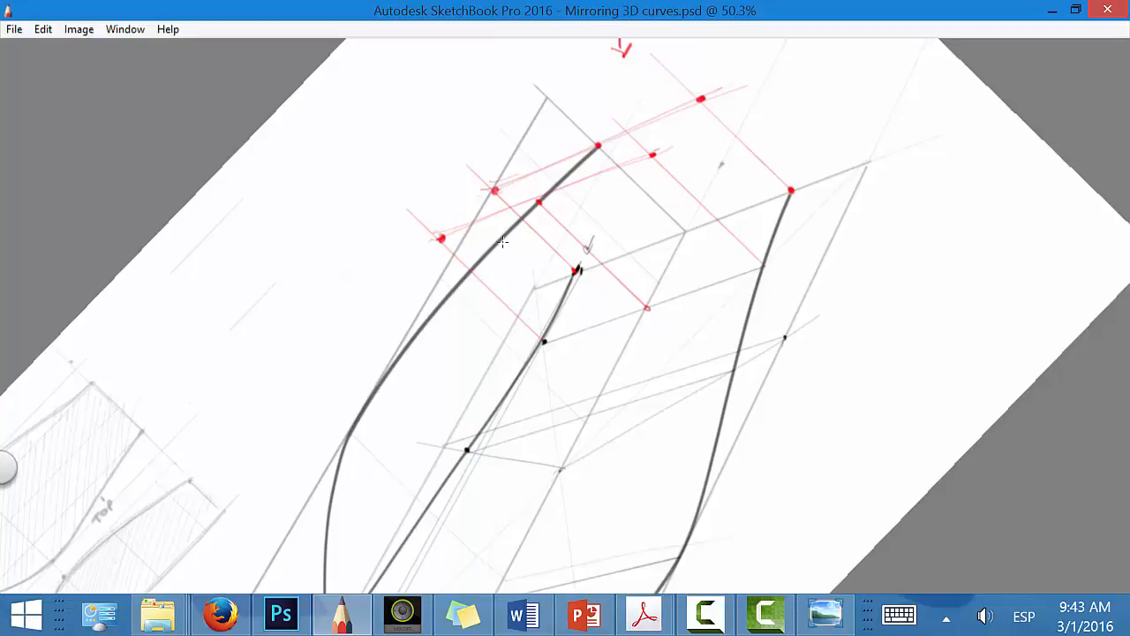
drag(445, 236, 650, 155)
drag(487, 220, 652, 156)
key(space)
drag(703, 379, 639, 504)
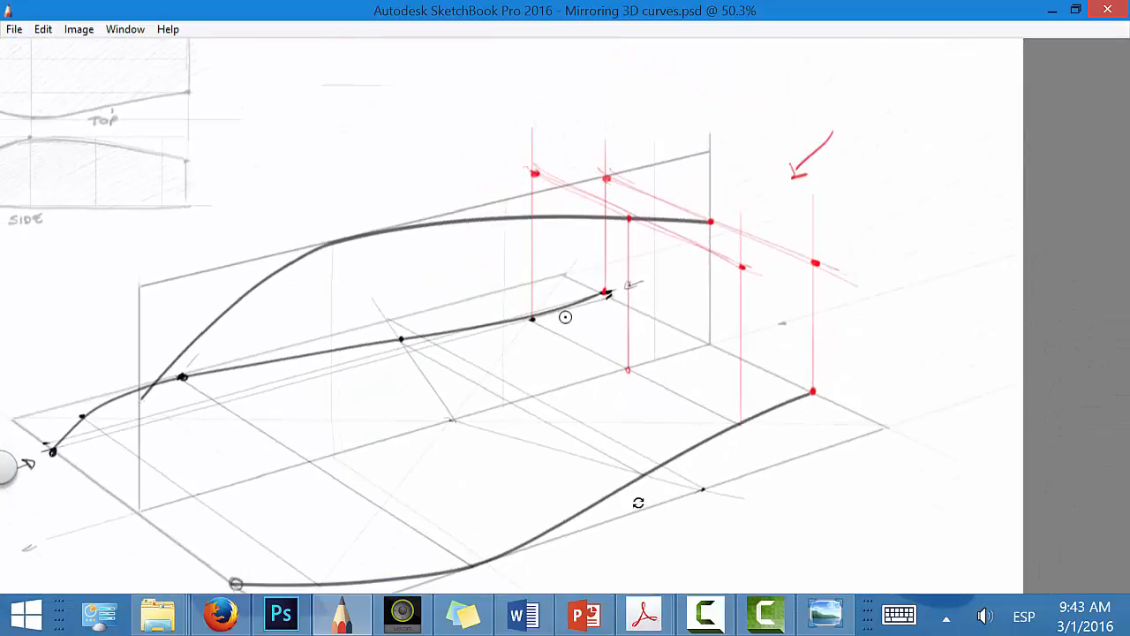
Step: Project the ground centre point up to the side curve, and draw crossing lines through the upper and lower points towards both sides
drag(455, 422, 461, 225)
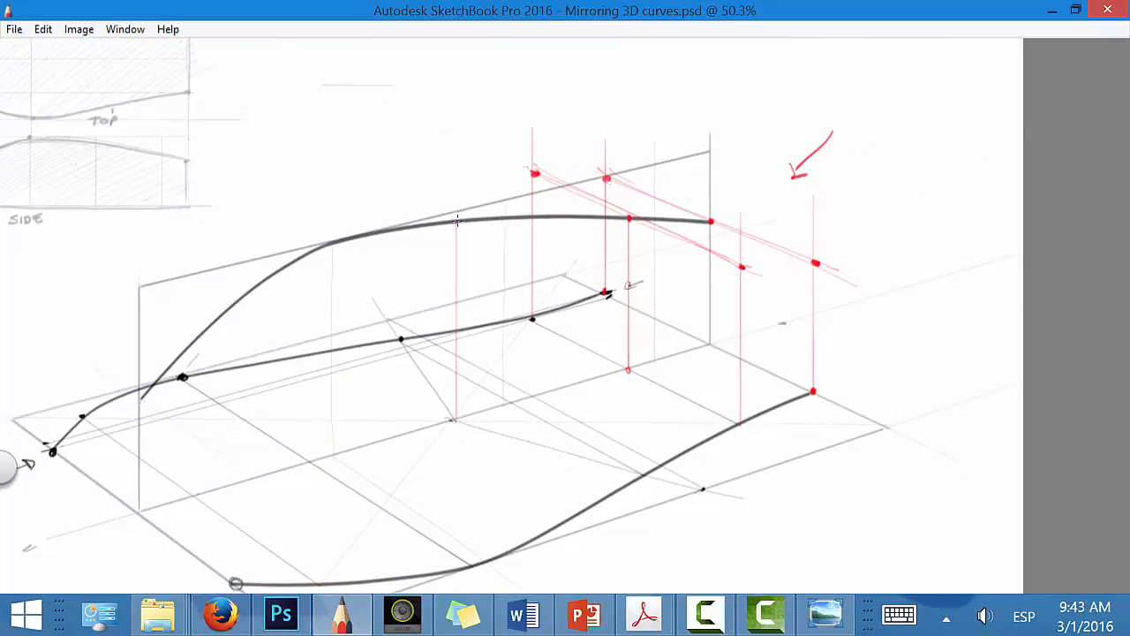
drag(462, 422, 459, 413)
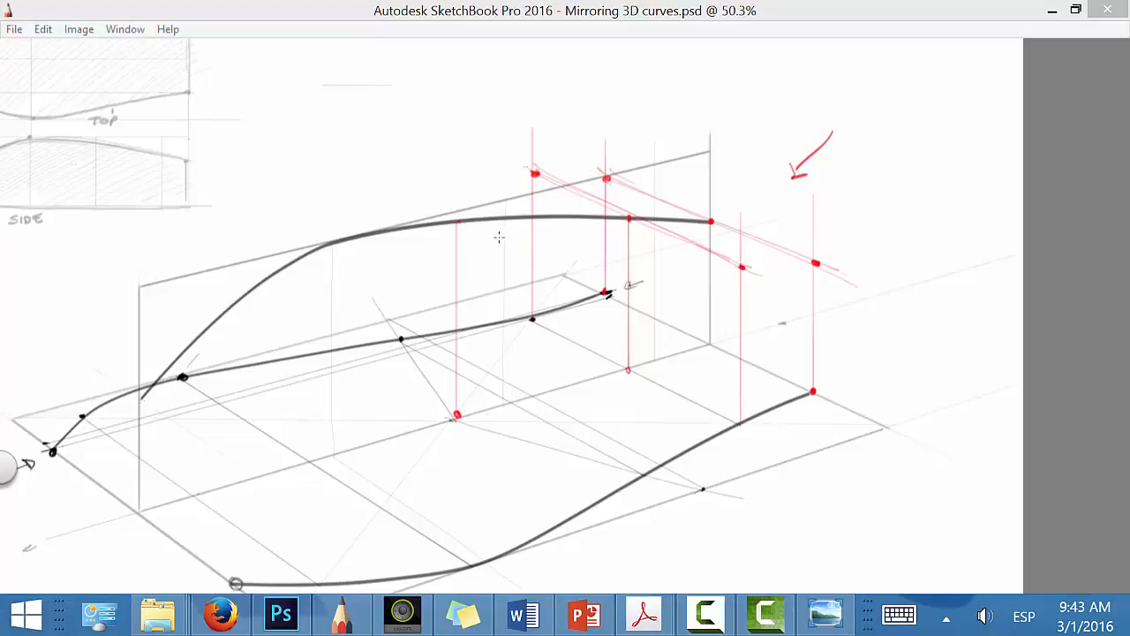
drag(371, 178, 653, 329)
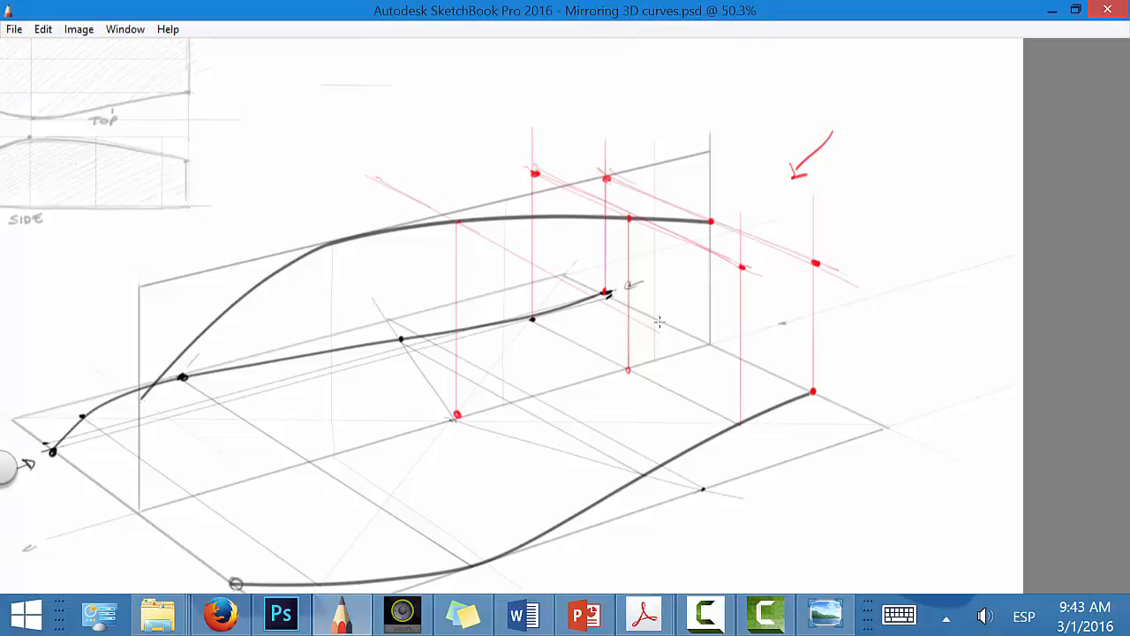
drag(393, 192, 547, 267)
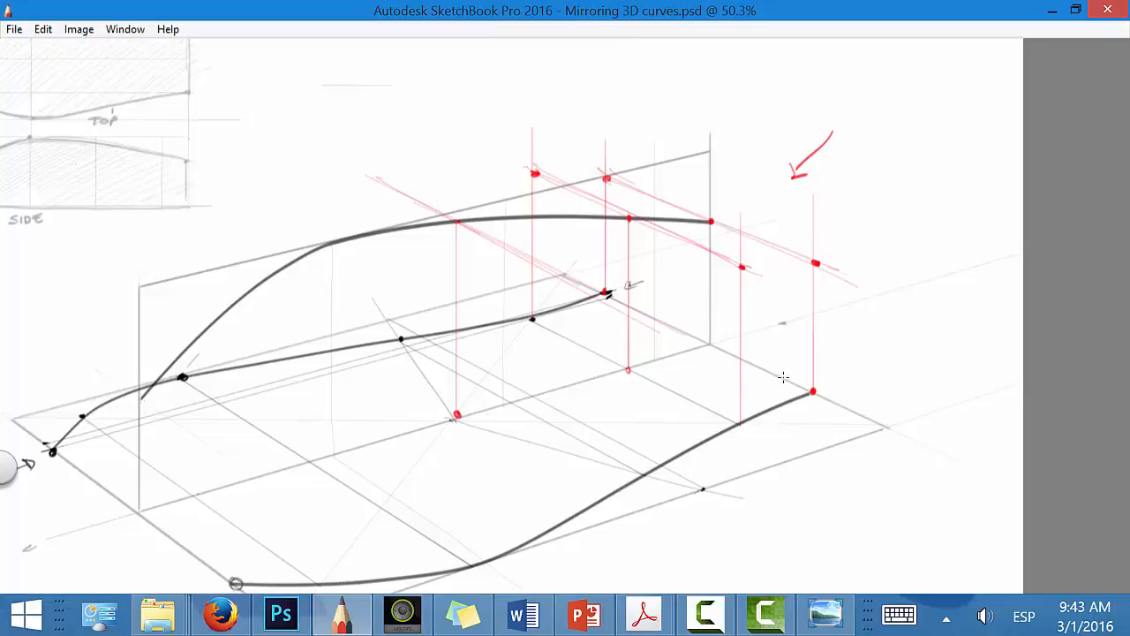
mouse_move(347, 353)
mouse_down()
mouse_move(532, 468)
mouse_move(616, 501)
mouse_up()
click(352, 345)
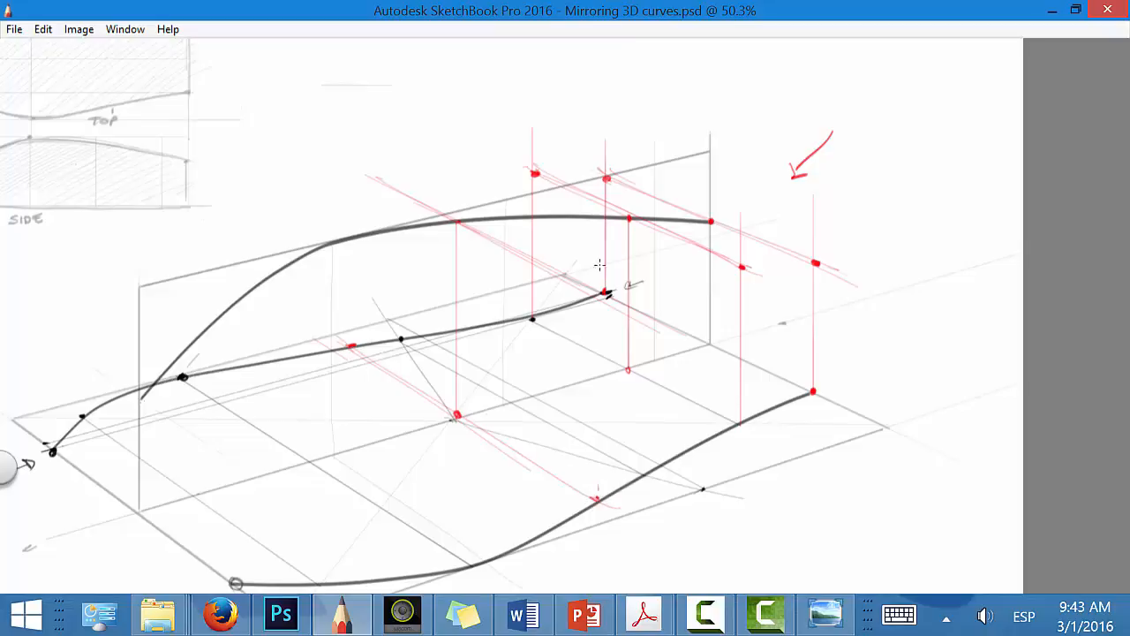
Step: Raise verticals from the middle section's two ground curve points and mark where they meet the upper crossing line
drag(597, 499, 598, 290)
click(596, 292)
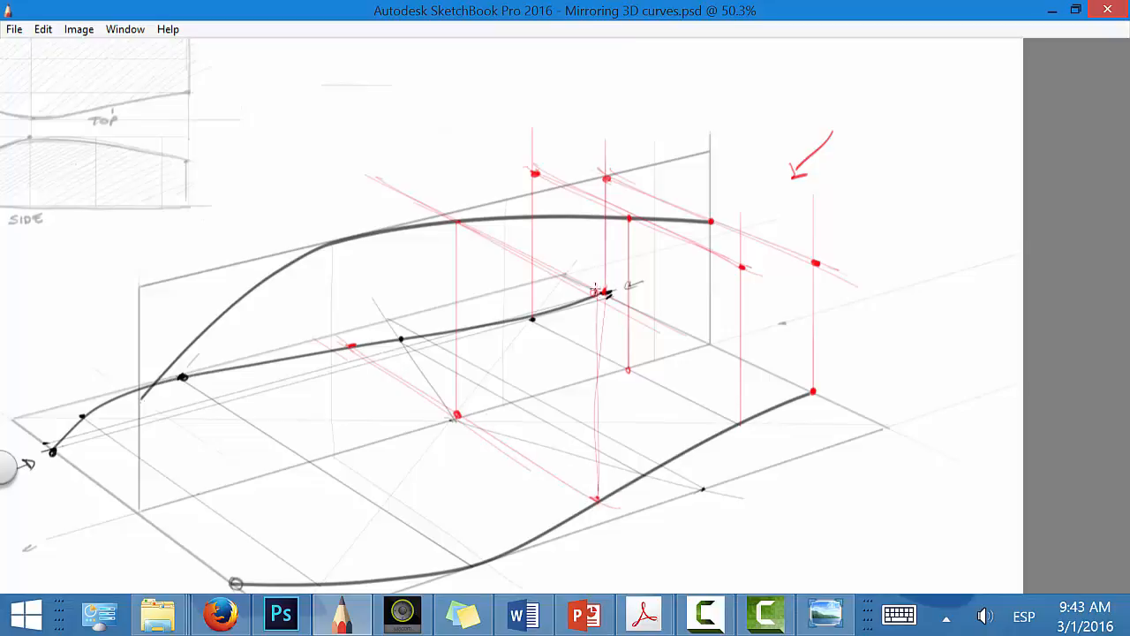
mouse_move(350, 344)
mouse_down()
mouse_move(357, 176)
mouse_move(351, 315)
mouse_up()
mouse_move(352, 371)
mouse_down()
mouse_move(342, 170)
mouse_move(618, 297)
mouse_up()
click(348, 170)
drag(356, 176, 549, 261)
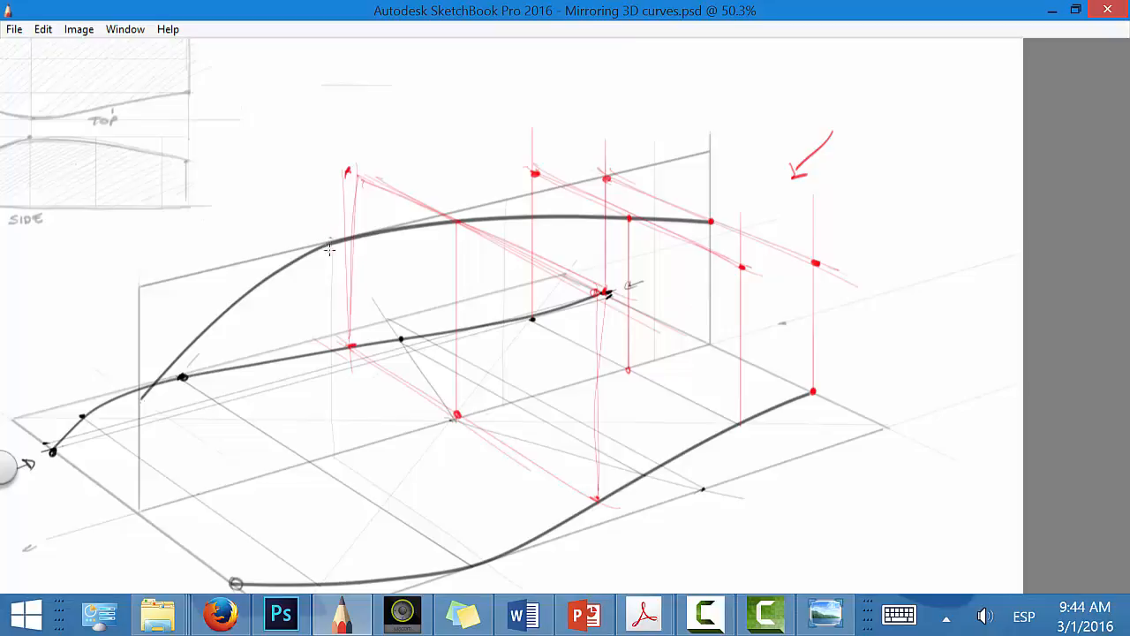
Step: Mark the side curve's tangent point, draw its vertical to the centreline and draw the matching crossing line between the ground curves
drag(332, 254, 326, 257)
drag(309, 460, 299, 251)
key(ctrl+z)
drag(332, 432, 331, 240)
drag(217, 364, 477, 550)
Step: Raise verticals from both ground curves at the tangent-point section and mark their intersections with its upper crossing line
mouse_move(212, 375)
mouse_down()
mouse_move(500, 575)
mouse_move(270, 400)
mouse_move(215, 191)
mouse_up()
drag(217, 267, 209, 180)
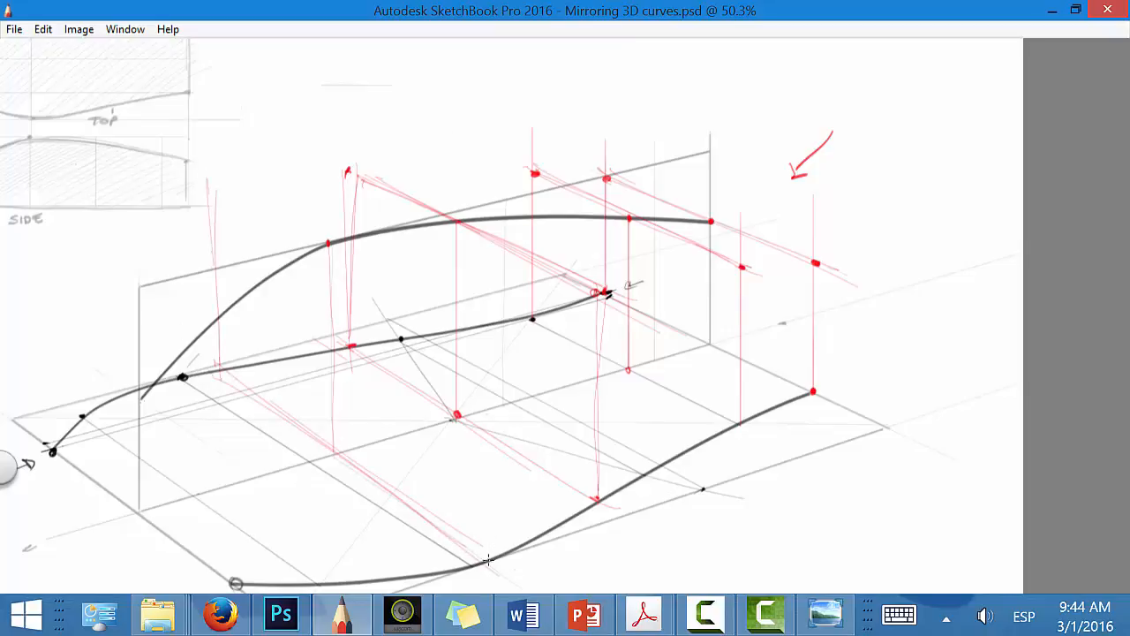
drag(492, 561, 471, 291)
drag(496, 562, 496, 237)
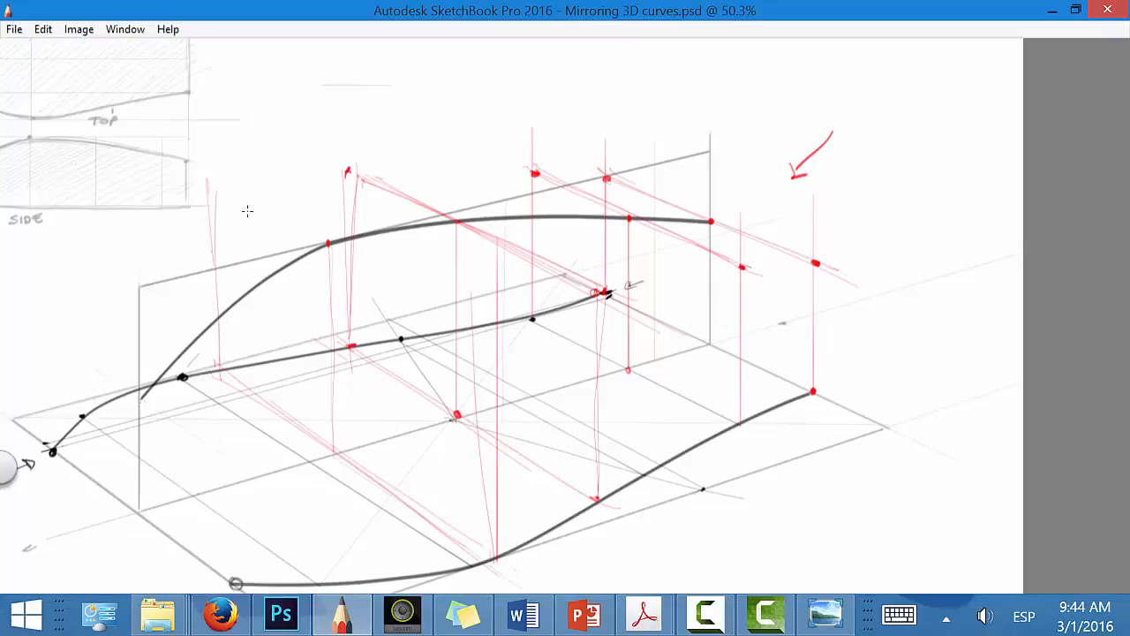
mouse_move(201, 185)
mouse_down()
mouse_move(503, 340)
mouse_move(208, 186)
mouse_up()
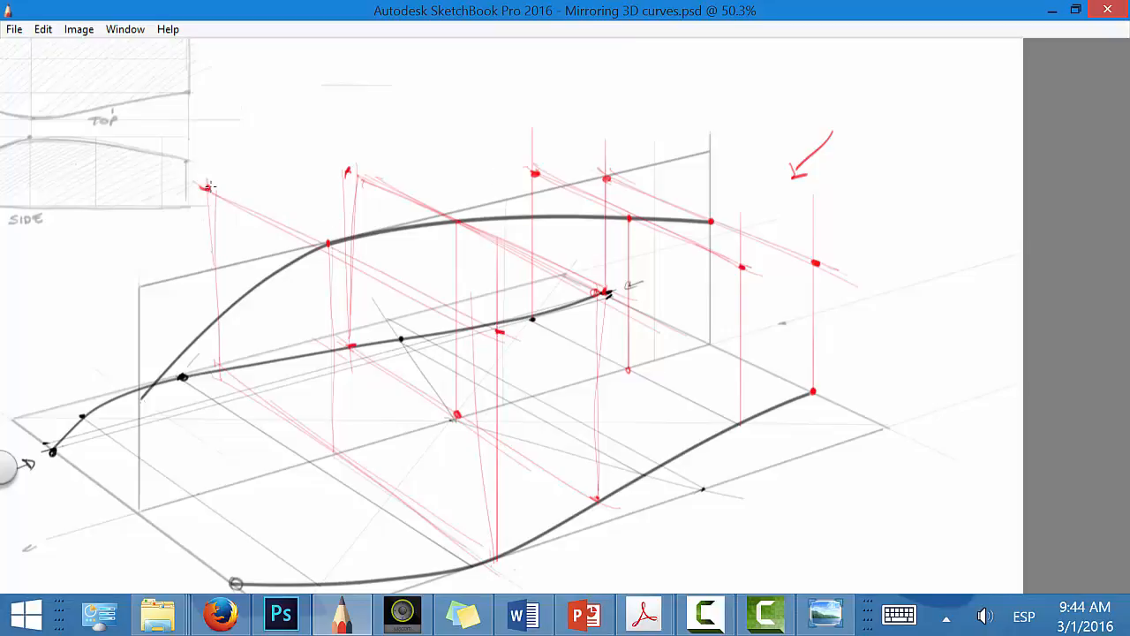
Step: Draw a red crossing line through the side curve's front end, parallel in perspective to the box's front edge
key(space)
drag(572, 474, 751, 391)
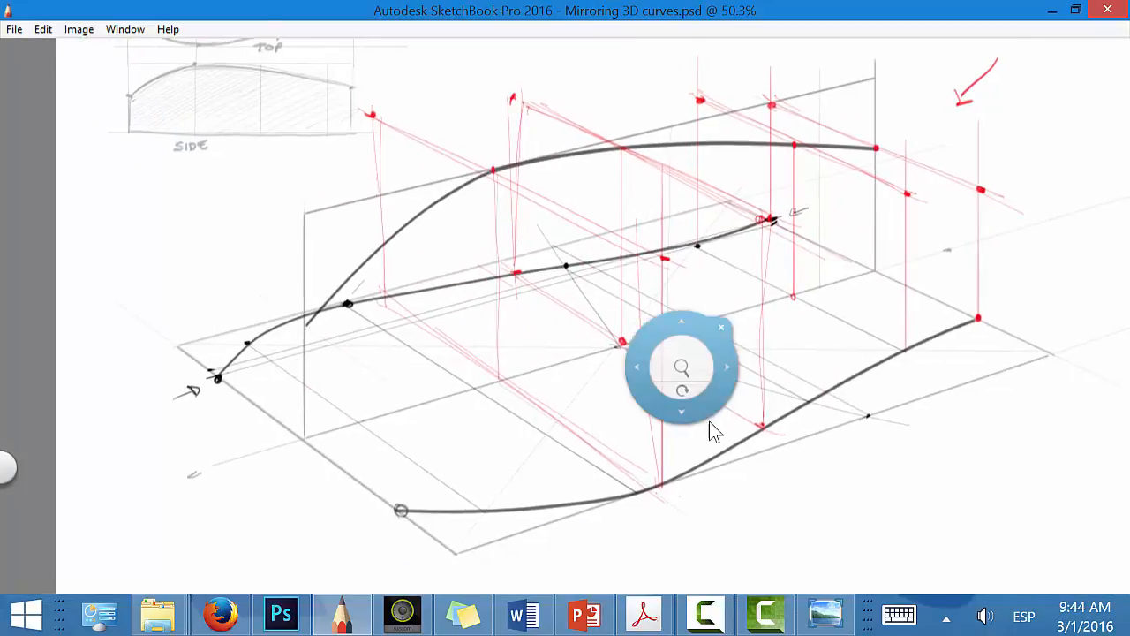
drag(696, 429, 750, 362)
drag(743, 483, 802, 348)
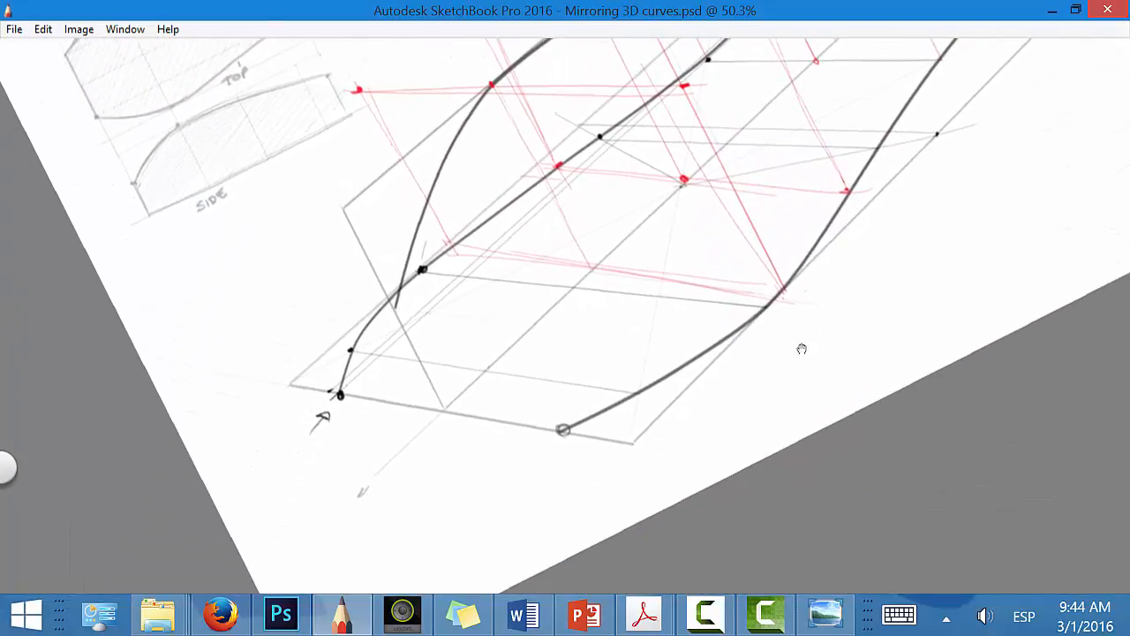
key(space)
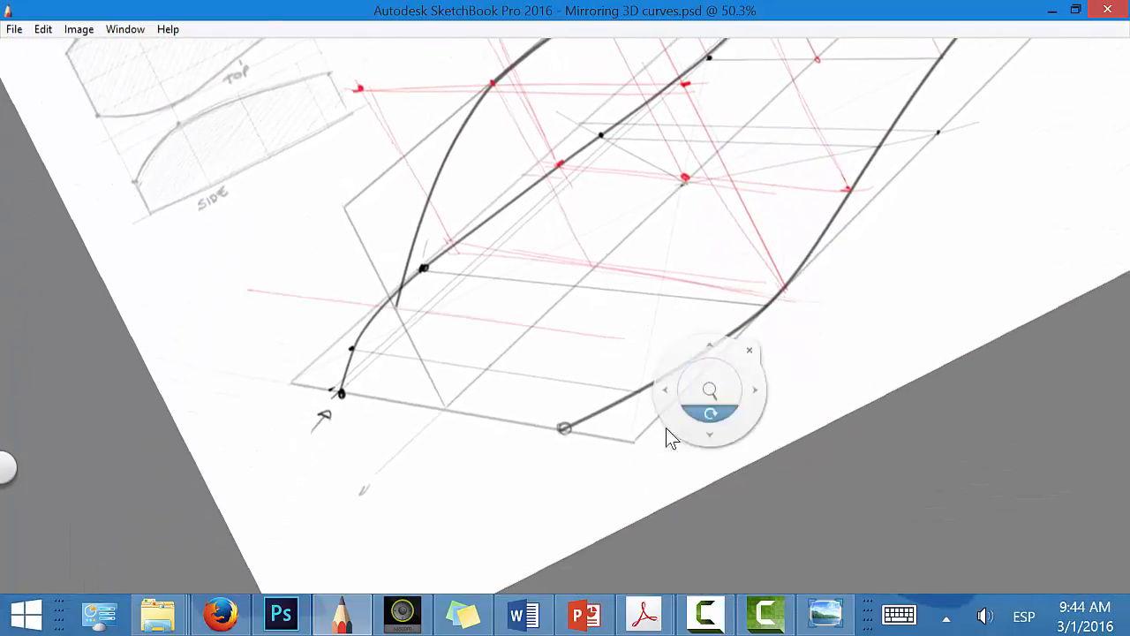
mouse_move(668, 436)
mouse_down()
mouse_move(706, 442)
mouse_move(648, 520)
mouse_move(674, 489)
mouse_move(656, 505)
mouse_up()
Step: Raise verticals from the front ends of both ground curves and mark where they meet the front crossing line
drag(514, 415, 519, 298)
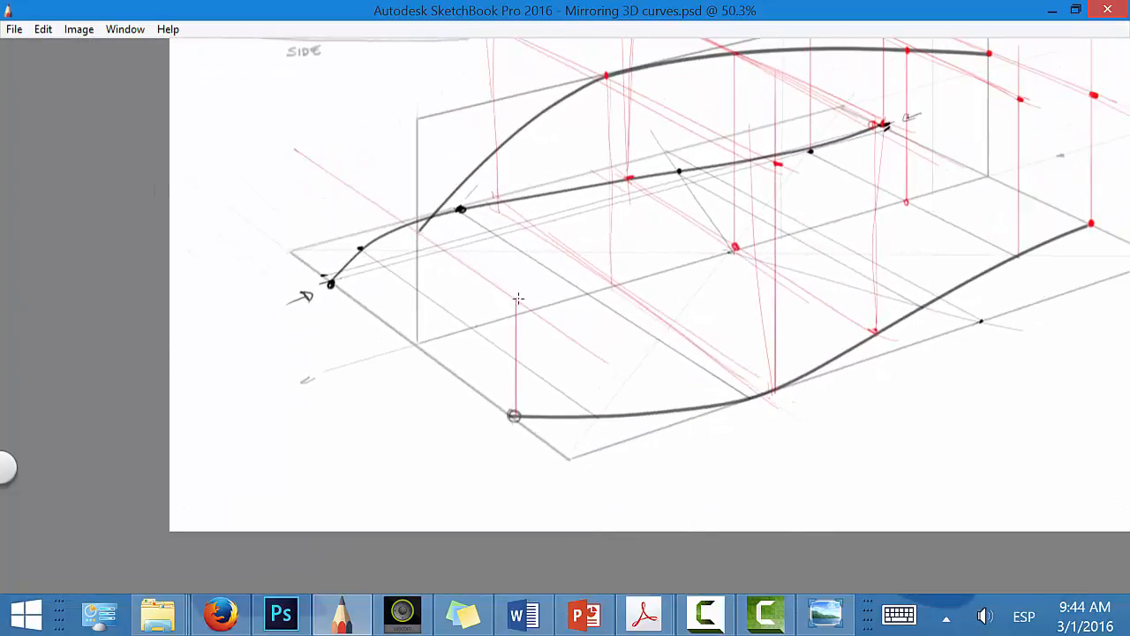
drag(330, 279, 328, 173)
key(space)
mouse_move(711, 442)
mouse_down()
mouse_move(596, 528)
mouse_move(582, 520)
mouse_up()
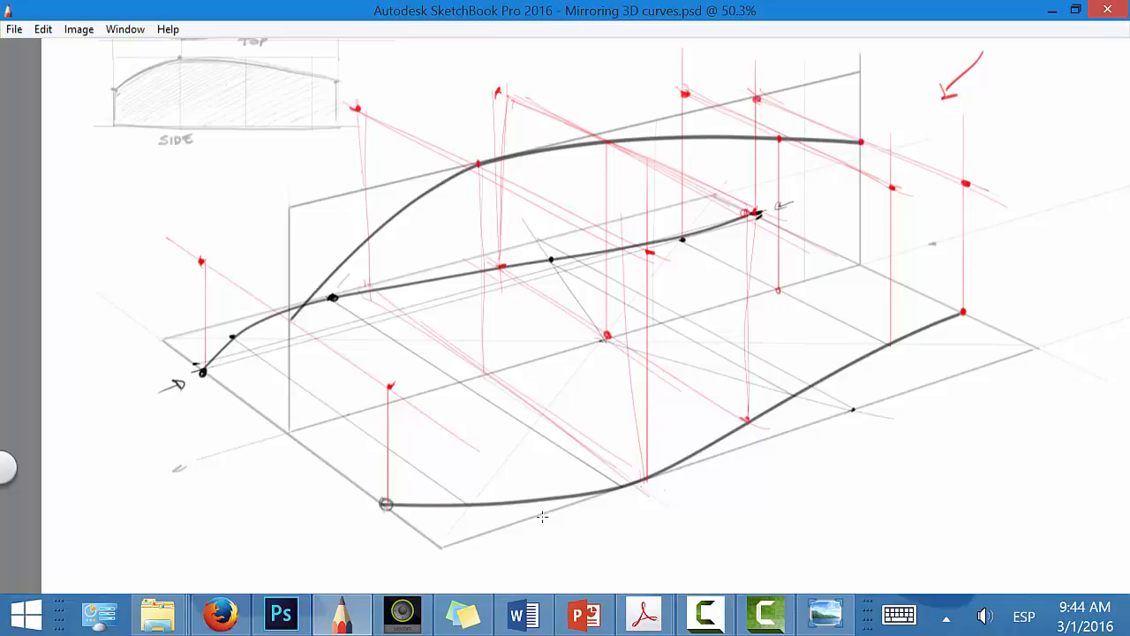
Step: Draw the far-side 3D curve in red through the projected points above the mirrored ground curve, from front to rear
drag(204, 261, 351, 111)
drag(207, 255, 350, 112)
key(Delete)
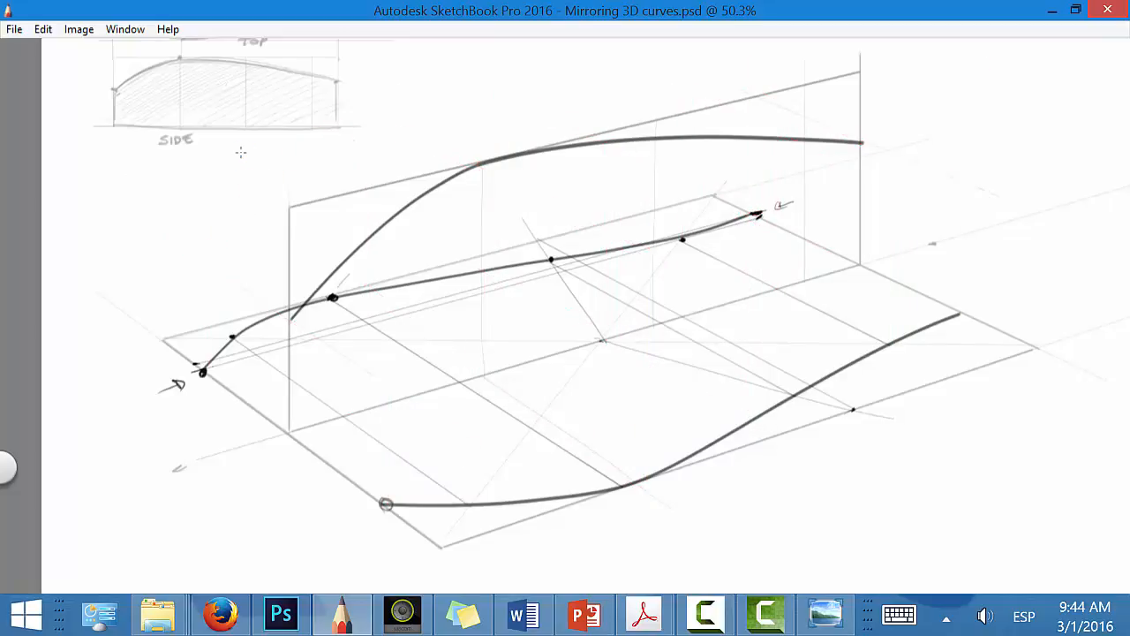
key(ctrl+z)
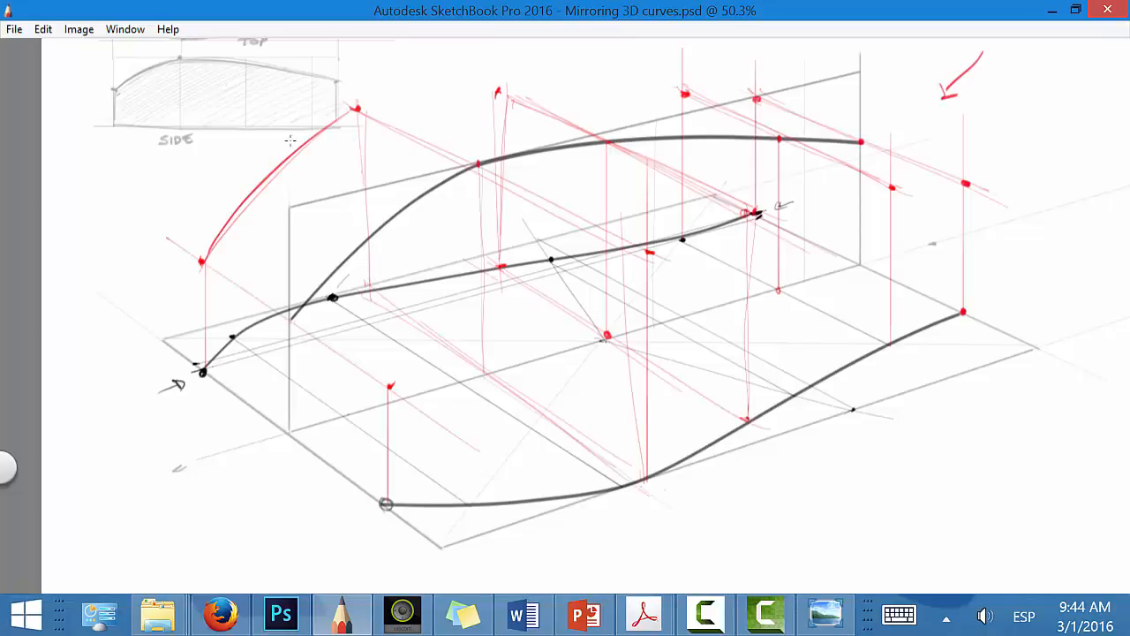
mouse_move(259, 186)
mouse_down()
mouse_move(332, 124)
mouse_move(398, 97)
mouse_move(714, 95)
mouse_up()
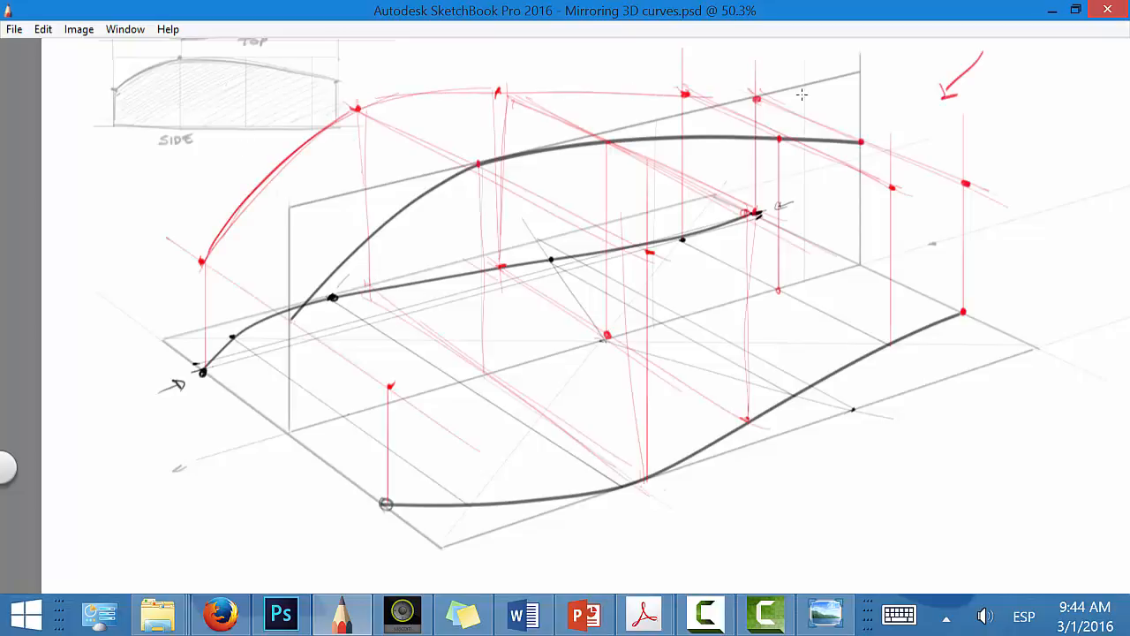
mouse_move(217, 235)
mouse_down()
mouse_move(337, 124)
mouse_move(587, 91)
mouse_up()
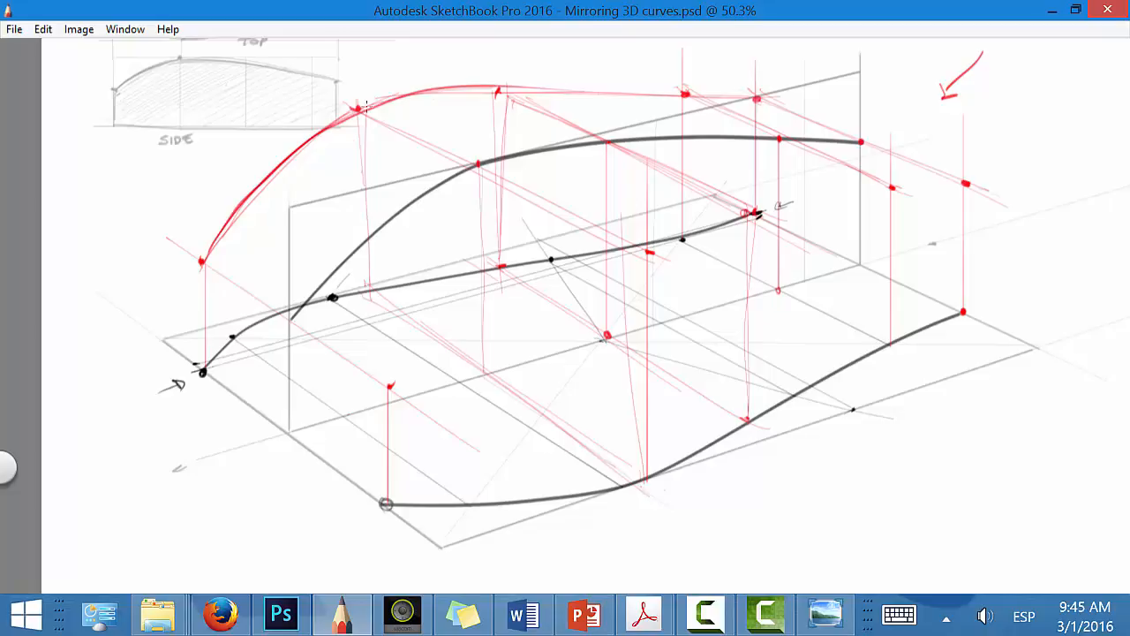
drag(369, 105, 719, 99)
drag(495, 92, 759, 97)
drag(428, 87, 758, 97)
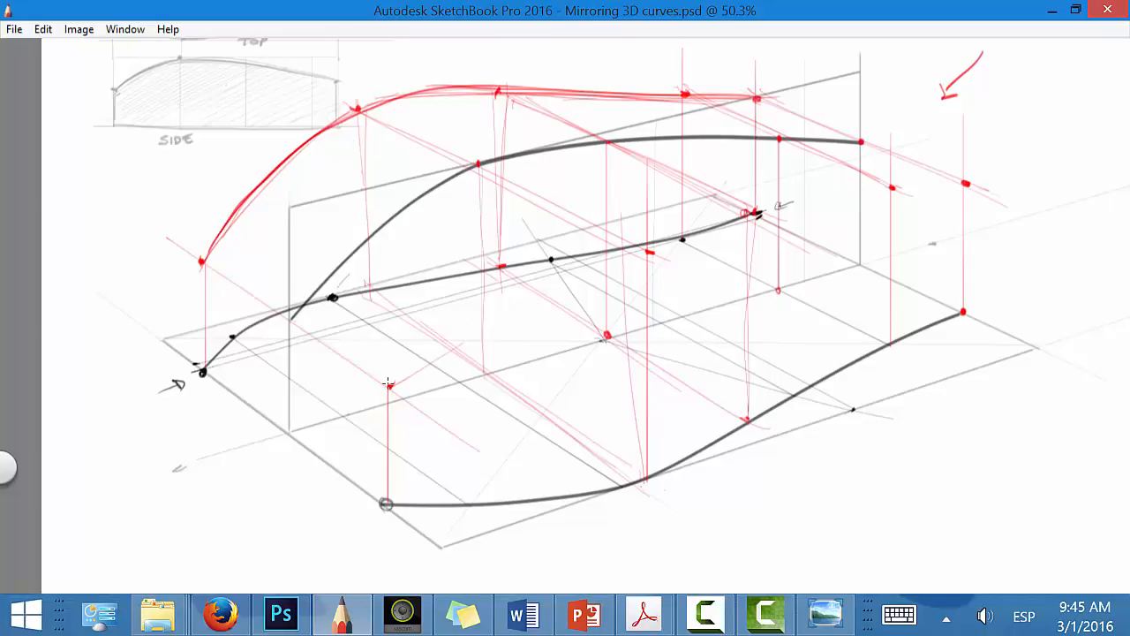
Step: Draw the near-side 3D curve in red through the projected points above the original ground curve, from front to rear
mouse_move(389, 385)
mouse_down()
mouse_move(704, 236)
mouse_move(491, 327)
mouse_move(441, 353)
mouse_move(753, 222)
mouse_up()
drag(646, 260, 777, 210)
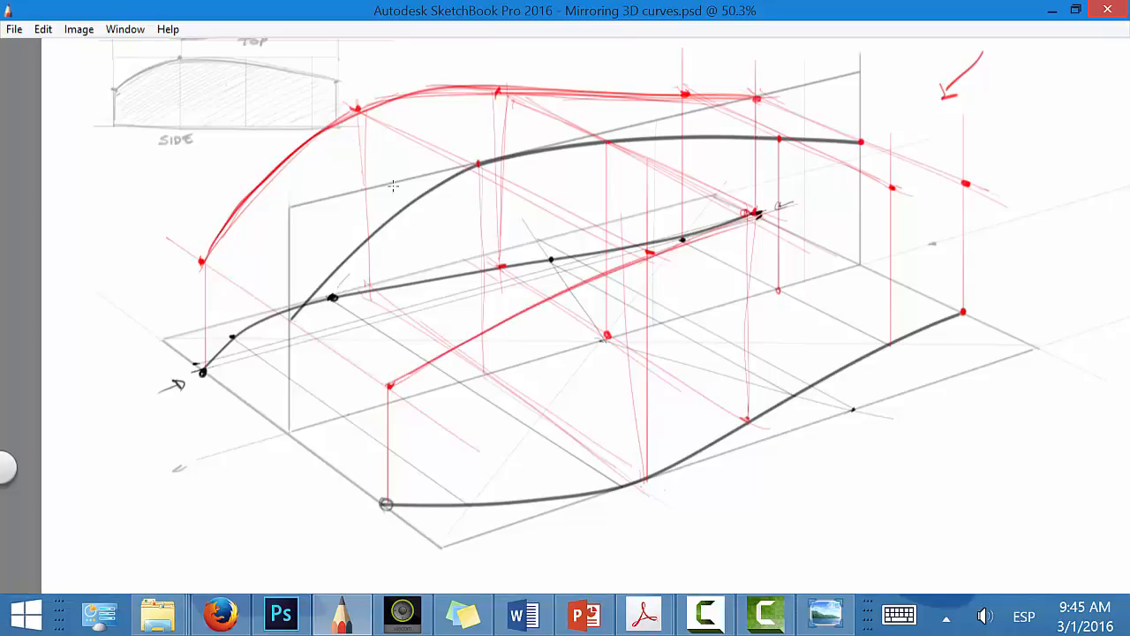
drag(602, 275, 890, 190)
drag(793, 206, 977, 182)
drag(767, 214, 891, 189)
mouse_move(389, 385)
mouse_down()
mouse_move(506, 318)
mouse_move(721, 225)
mouse_move(971, 181)
mouse_up()
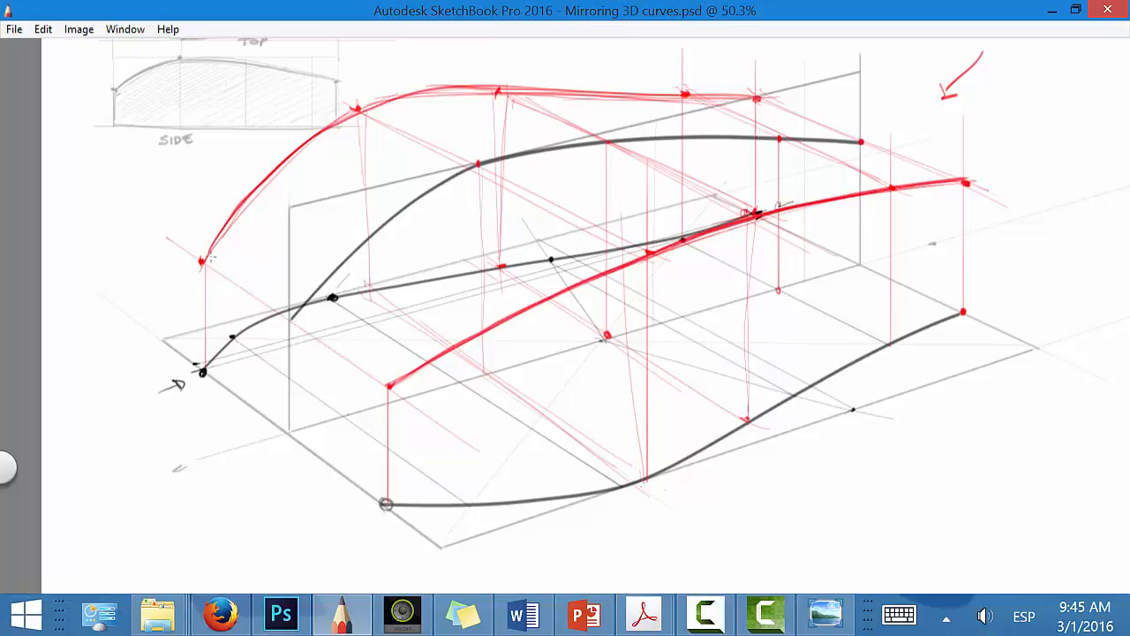
Step: Connect the front and rear ends of the two red 3D curves with straight edges and draw an arrow pointing at each curve
drag(210, 257, 287, 164)
mouse_move(202, 261)
mouse_down()
mouse_move(407, 399)
mouse_move(203, 250)
mouse_move(406, 387)
mouse_up()
mouse_move(757, 97)
mouse_down()
mouse_move(970, 184)
mouse_move(777, 103)
mouse_up()
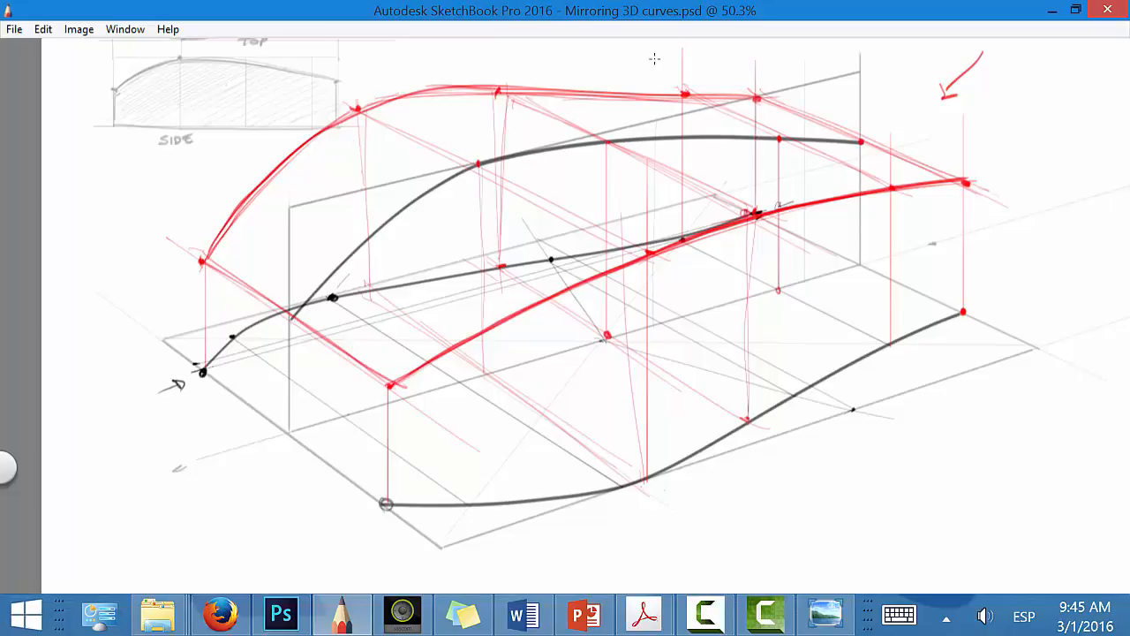
mouse_move(558, 371)
mouse_down()
mouse_move(508, 327)
mouse_move(507, 344)
mouse_up()
mouse_move(169, 156)
mouse_down()
mouse_move(236, 183)
mouse_move(244, 176)
mouse_up()
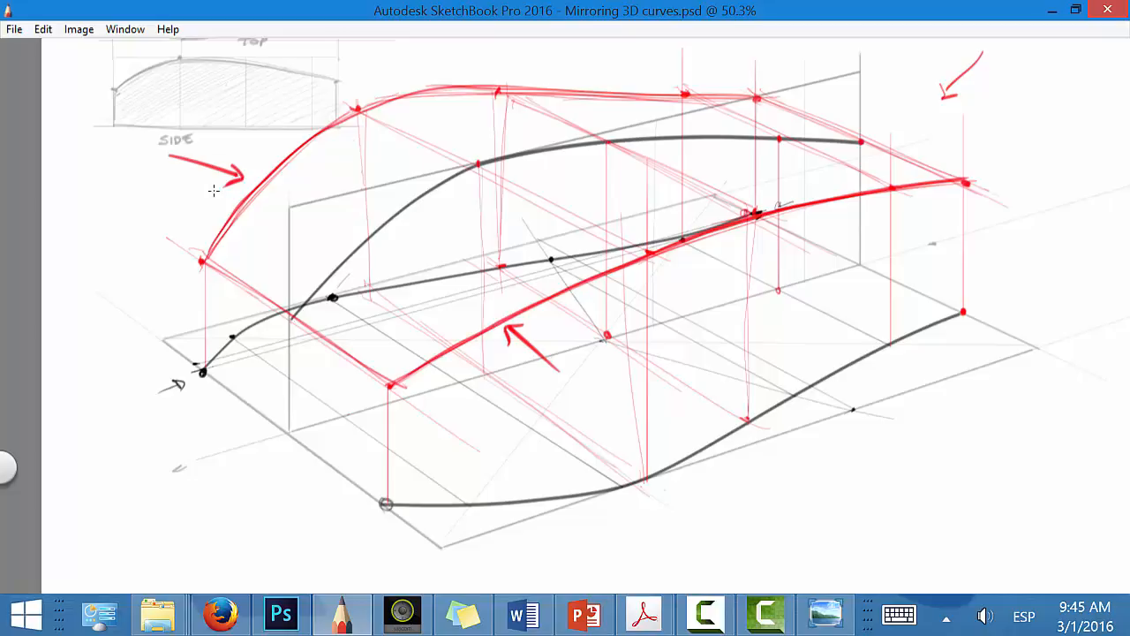
Step: Undo the arrow strokes pointing at the two red 3D curves
key(ctrl+z)
key(ctrl+z)
key(ctrl+z)
key(ctrl+z)
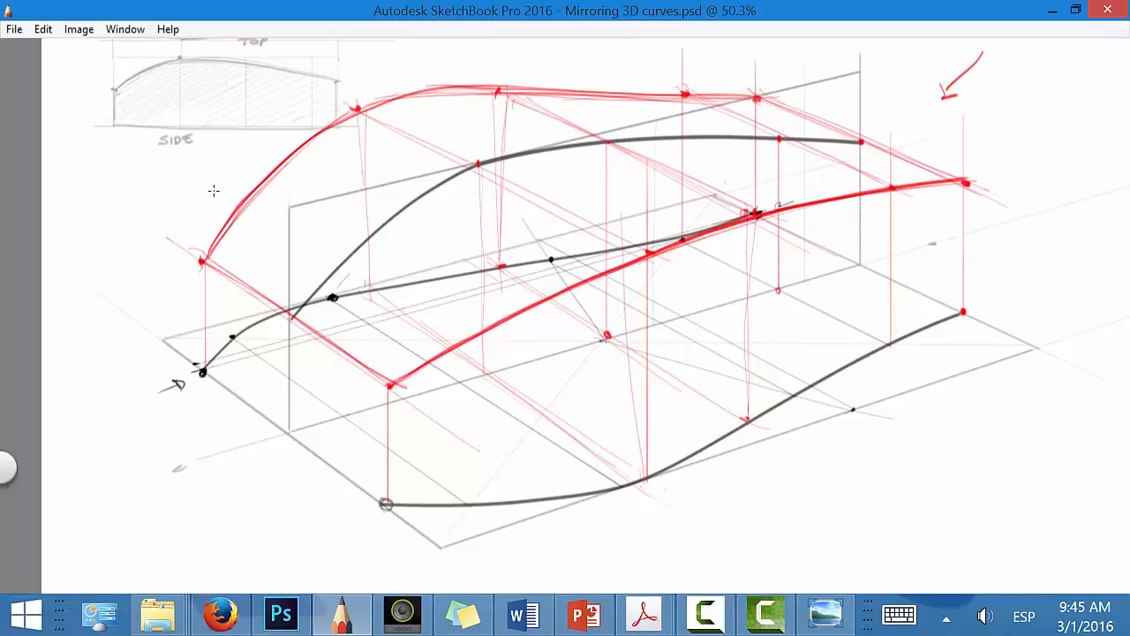
Step: Draw a series of light parallel cross lines in perspective over the top surface, from the far red curve to the near one
drag(761, 97, 963, 169)
drag(282, 172, 546, 311)
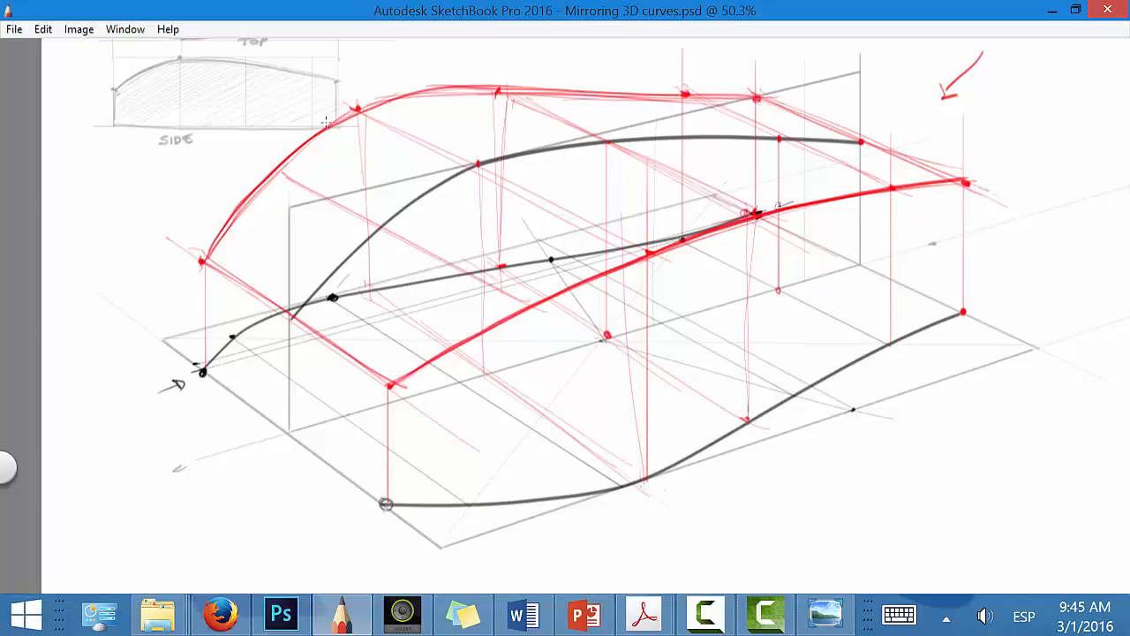
drag(358, 108, 663, 254)
drag(432, 93, 711, 218)
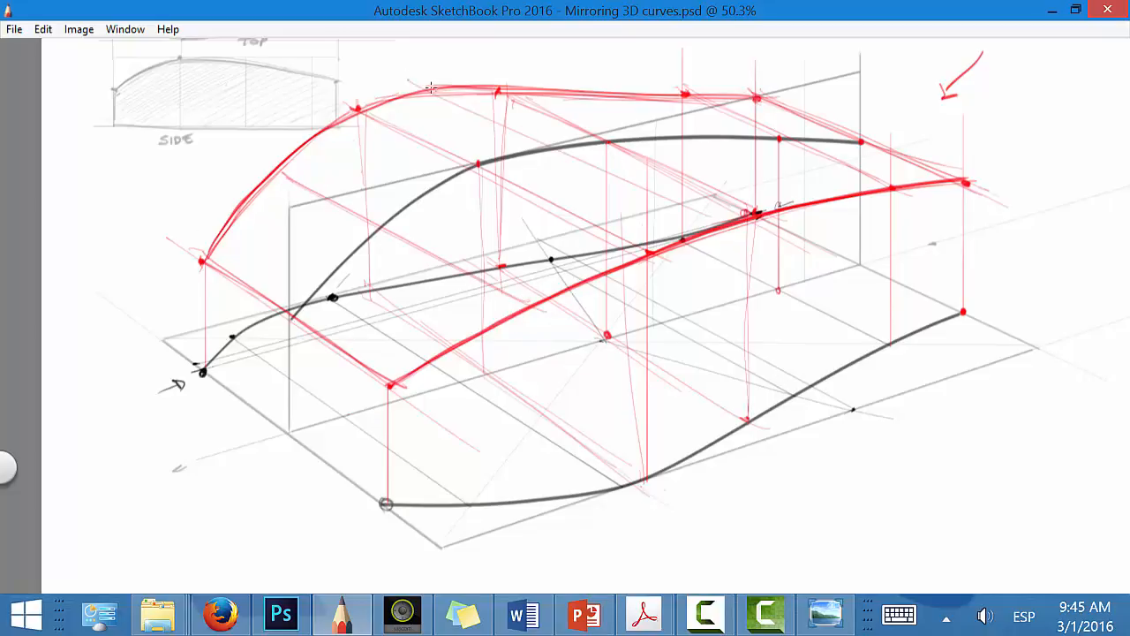
drag(426, 81, 720, 229)
drag(563, 84, 818, 202)
drag(633, 89, 849, 199)
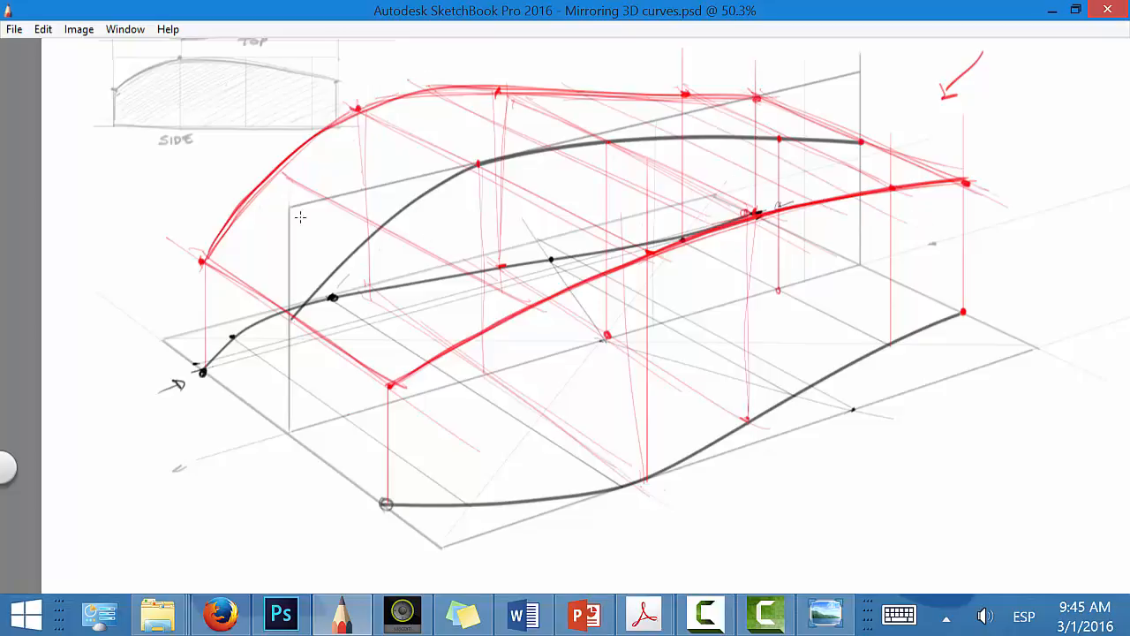
drag(254, 196, 519, 340)
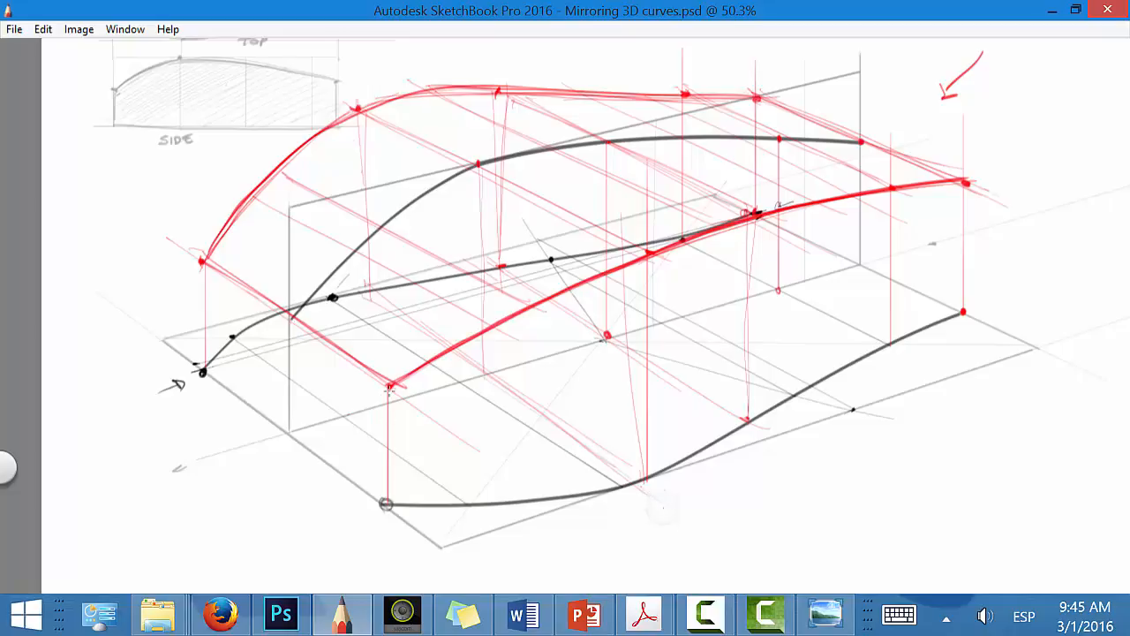
Step: Darken the volume's vertical edges down to the ground curves in red and mark the matching end heights in the side view sketch
drag(389, 387, 386, 504)
drag(202, 260, 202, 371)
drag(113, 117, 113, 124)
drag(337, 91, 337, 125)
mouse_move(965, 182)
mouse_down()
mouse_move(960, 318)
mouse_move(954, 311)
mouse_up()
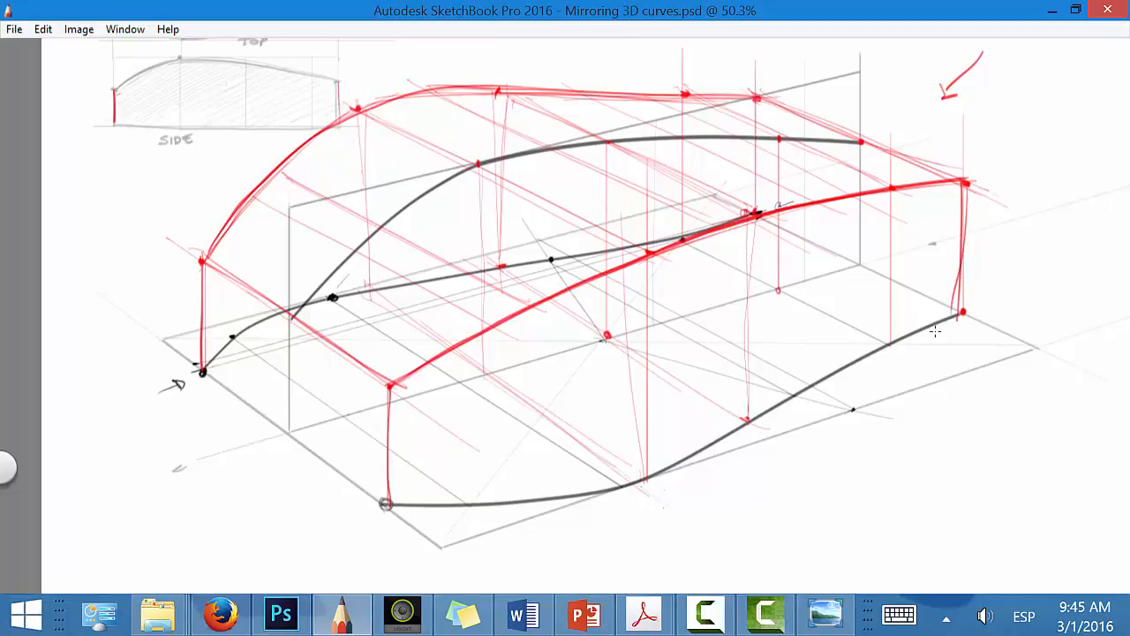
drag(754, 216, 748, 419)
Step: Bring back the interface, hide Layer4 and show the Resulting base form layer with the whole drawing in view
key(Tab)
click(964, 264)
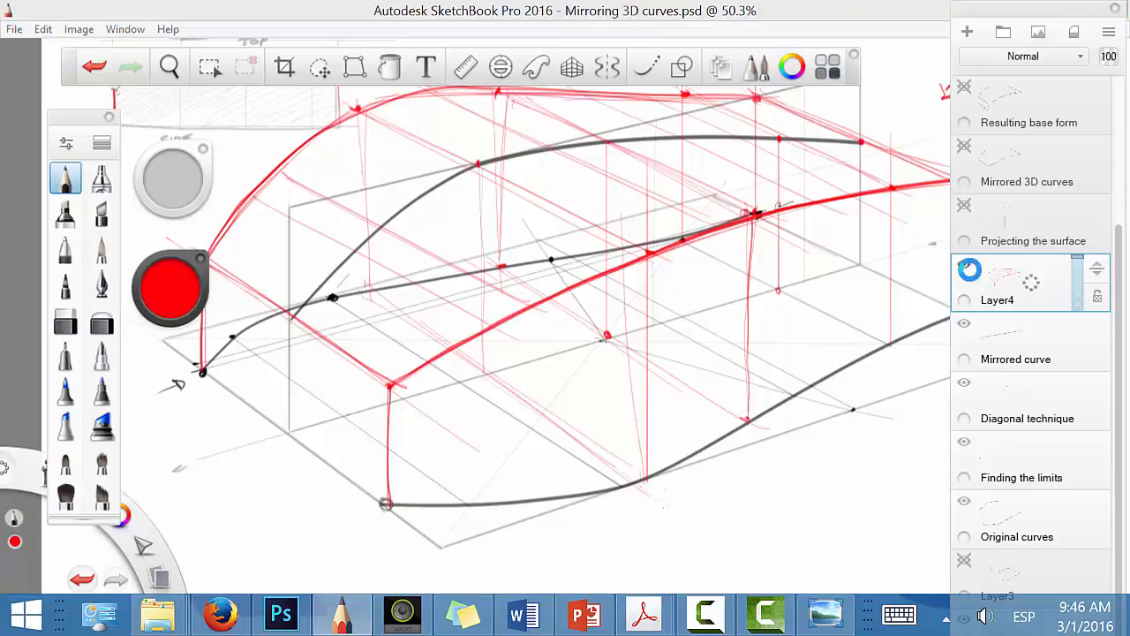
click(965, 88)
key(space)
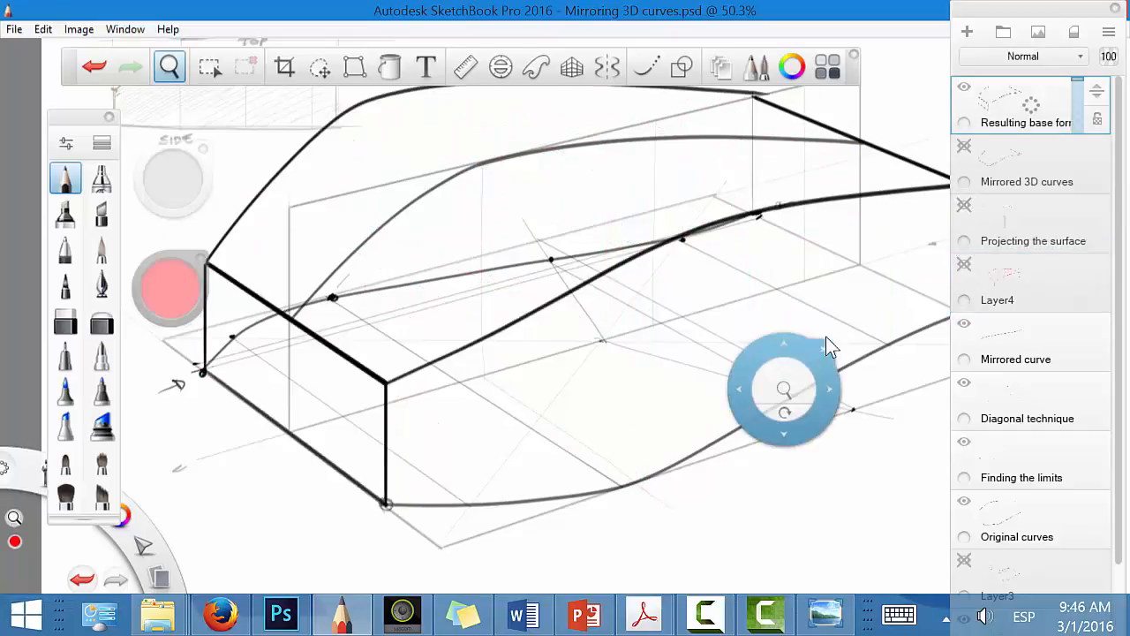
drag(788, 380, 732, 393)
drag(789, 440, 772, 456)
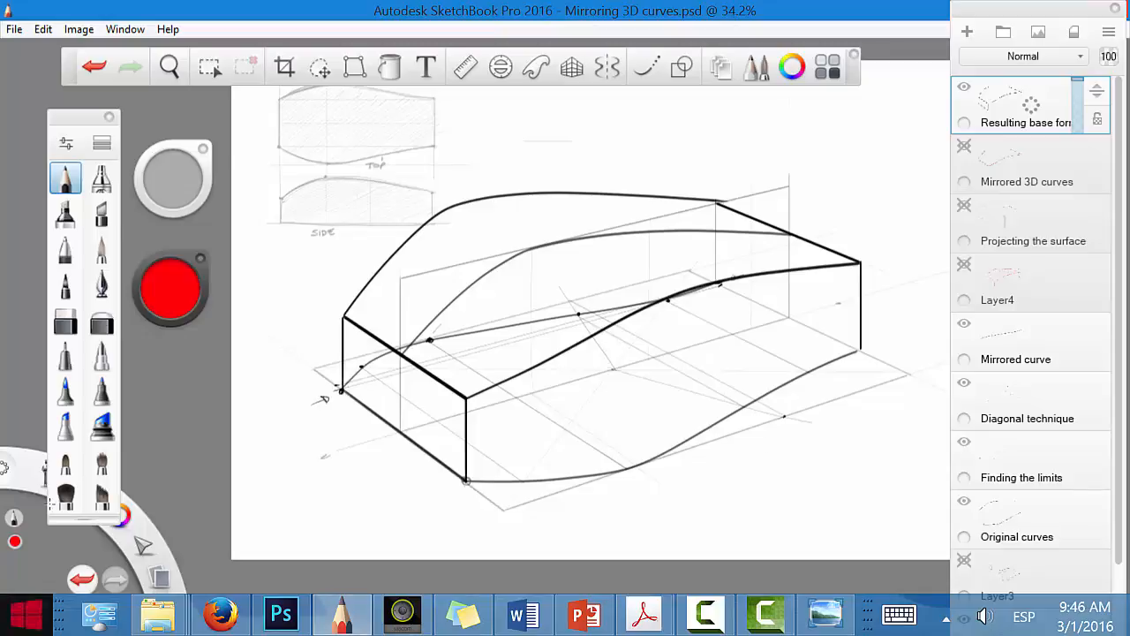
Step: Switch to File Explorer and open the 03 Adding product details folder inside A7 - Single Curvature
click(14, 29)
click(39, 133)
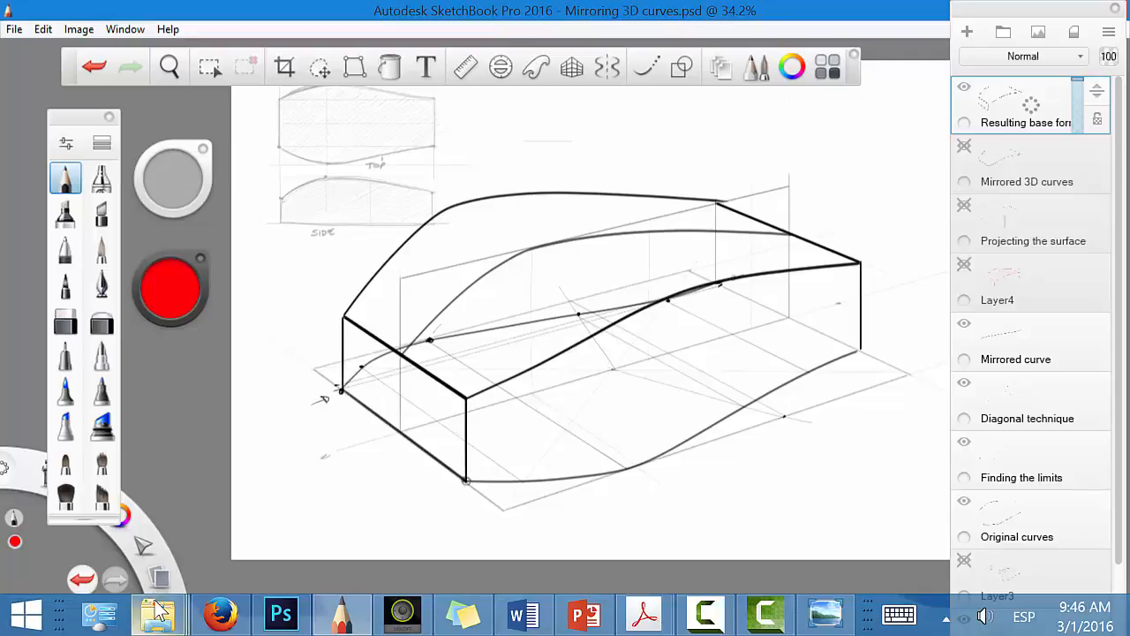
mouse_move(157, 616)
click(112, 544)
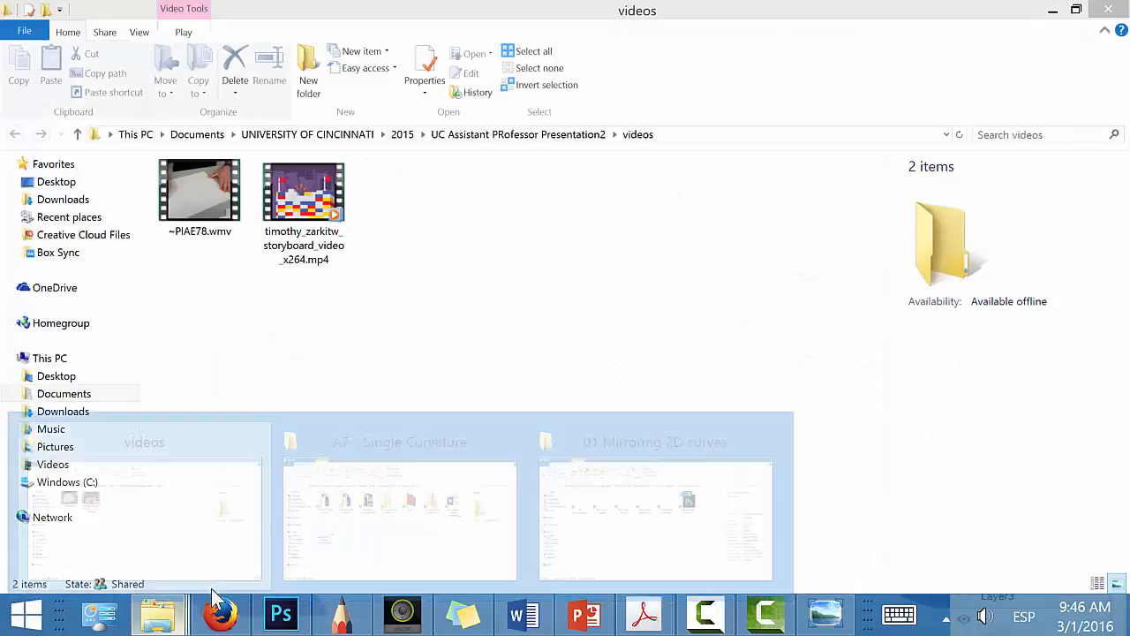
click(658, 494)
click(14, 134)
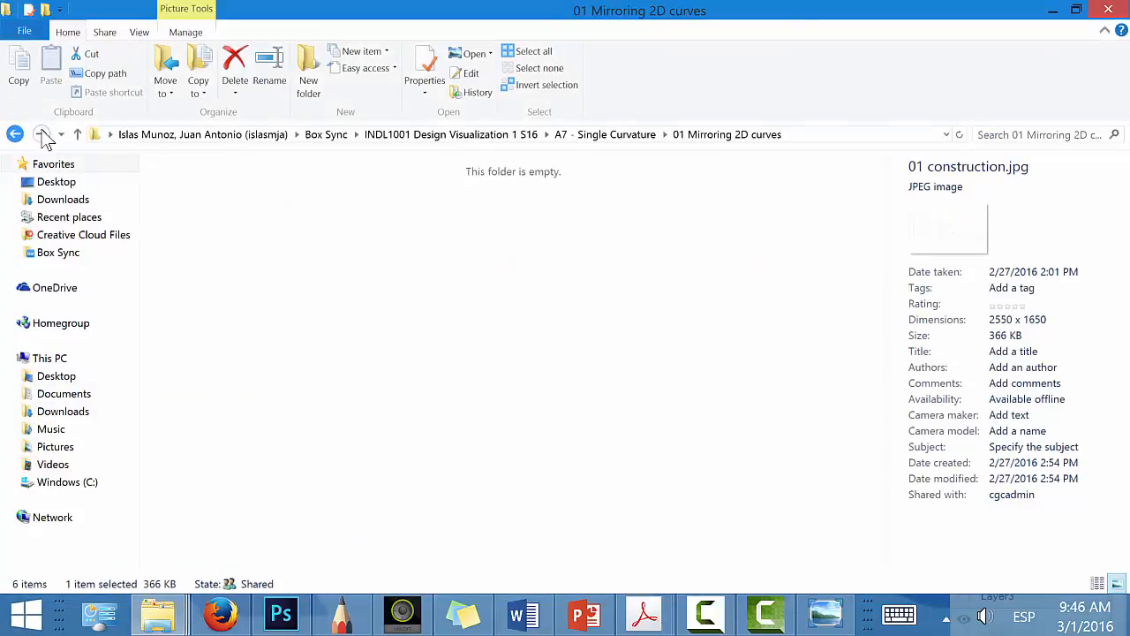
double_click(408, 205)
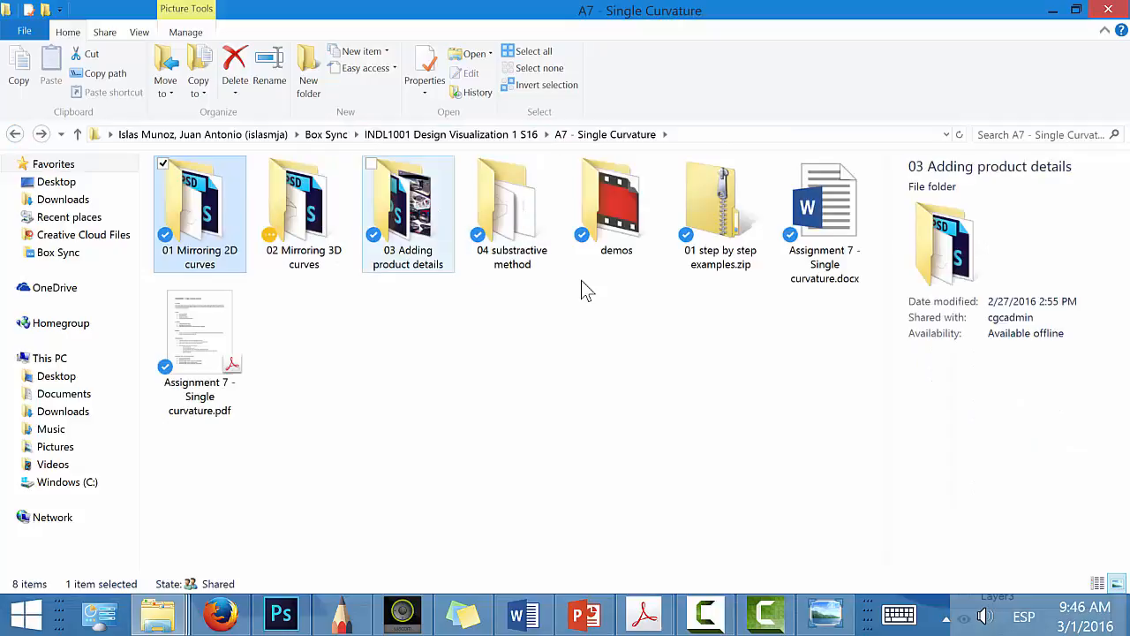
double_click(512, 207)
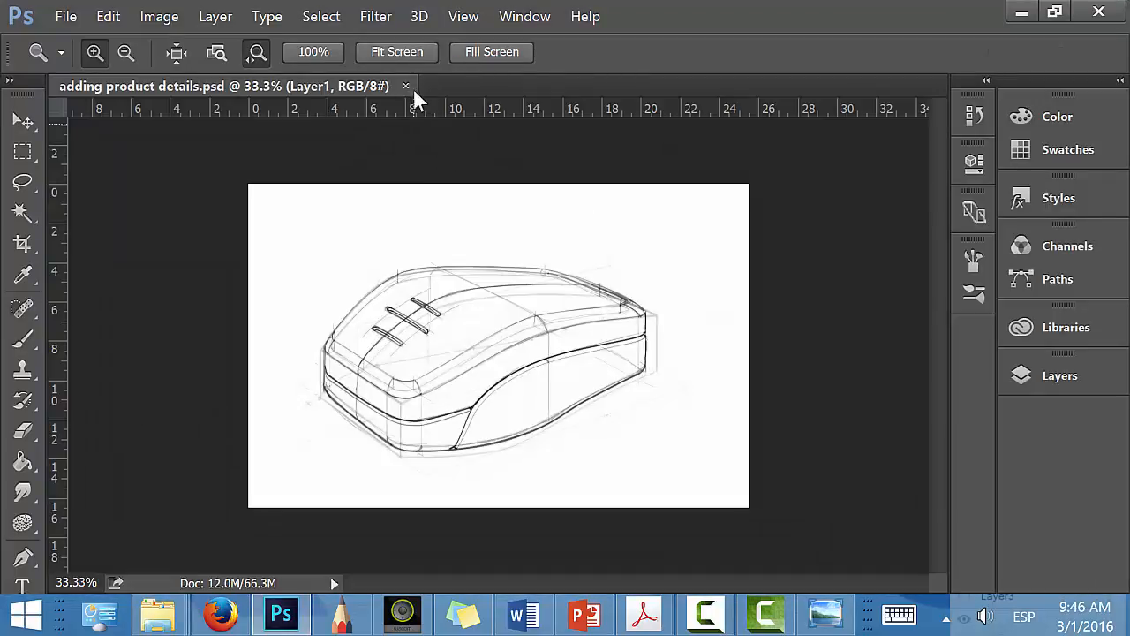
click(407, 85)
click(1016, 15)
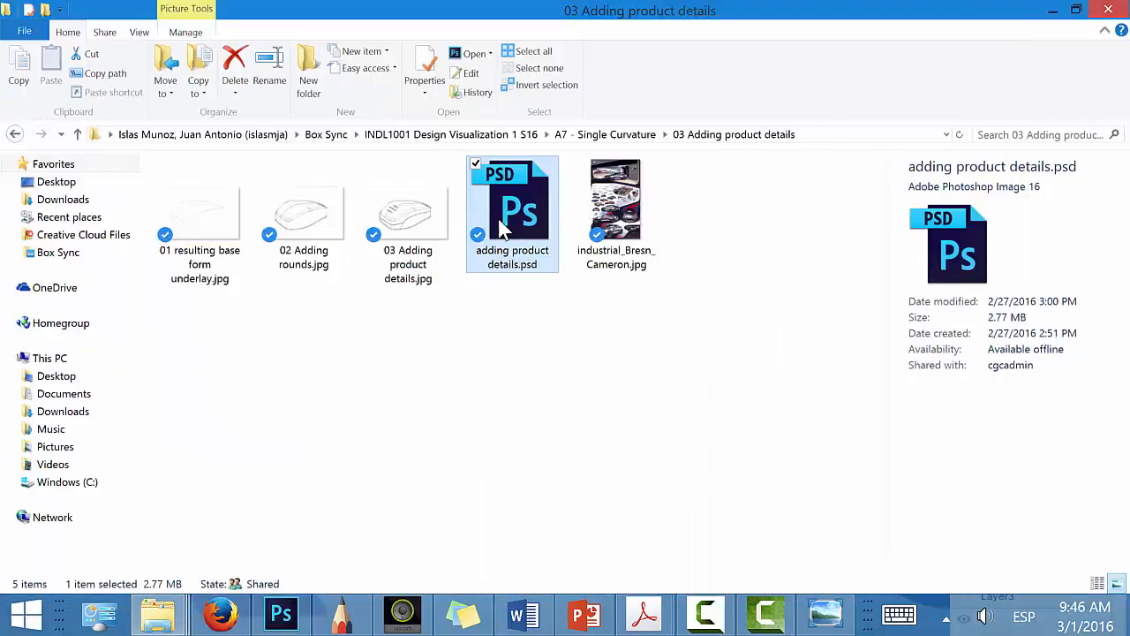
Step: Open adding product details.psd in Autodesk SketchBook Pro and fit the mouse drawing in view
mouse_move(513, 212)
mouse_down()
mouse_move(433, 486)
mouse_move(341, 609)
mouse_move(391, 560)
mouse_move(327, 278)
mouse_up()
key(space)
drag(893, 371, 801, 400)
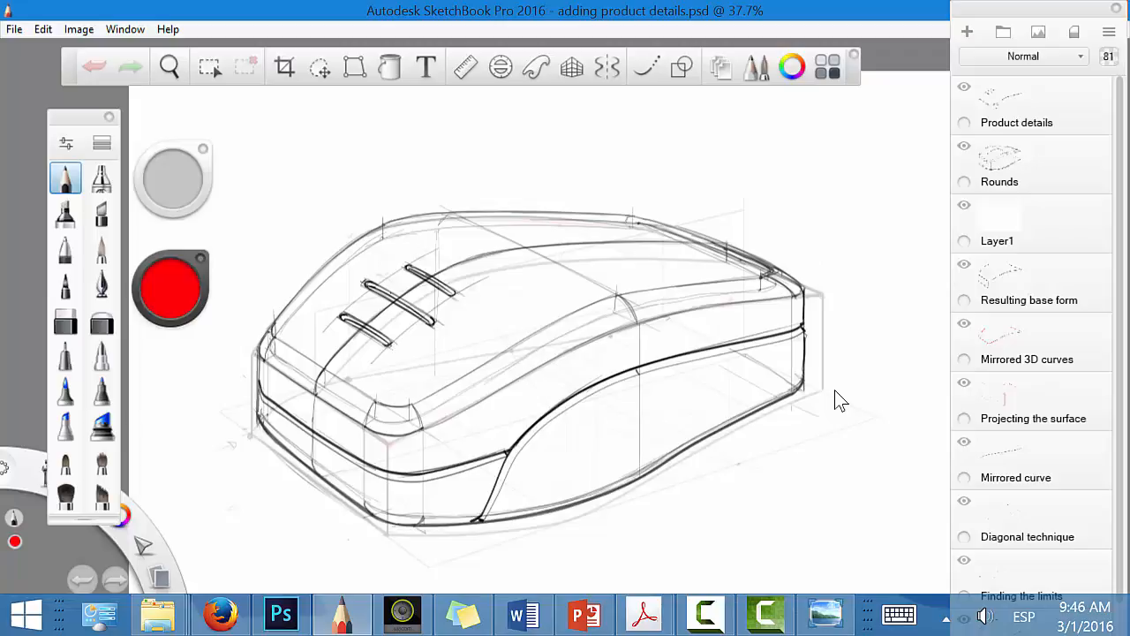
Step: Hide the Product details and Rounds layers and add a new layer directly above Layer1
click(965, 87)
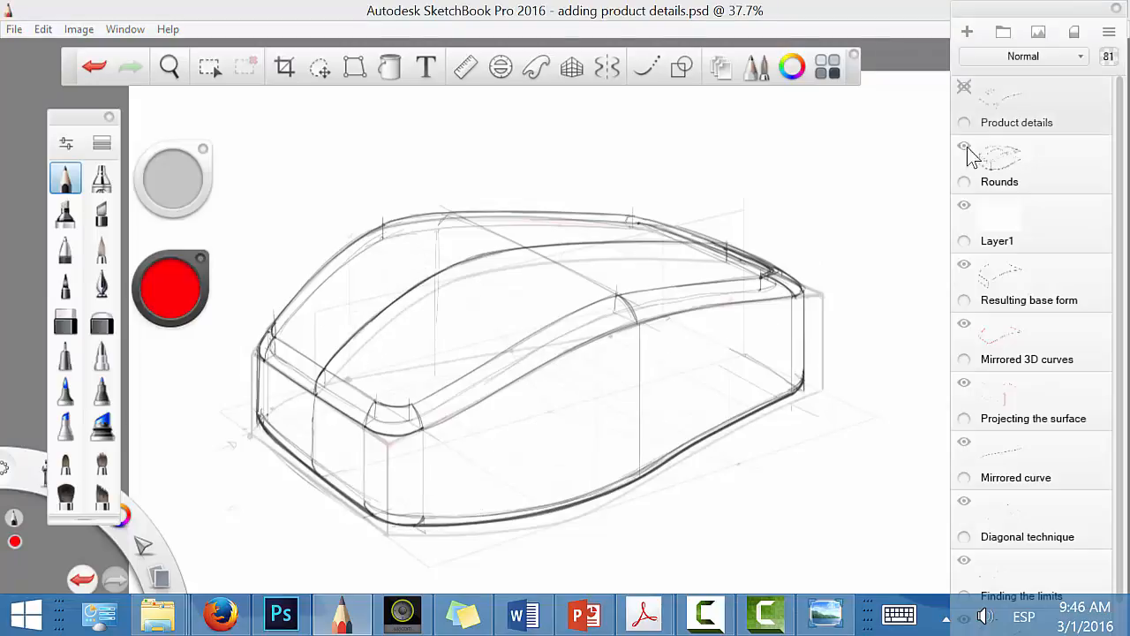
click(964, 146)
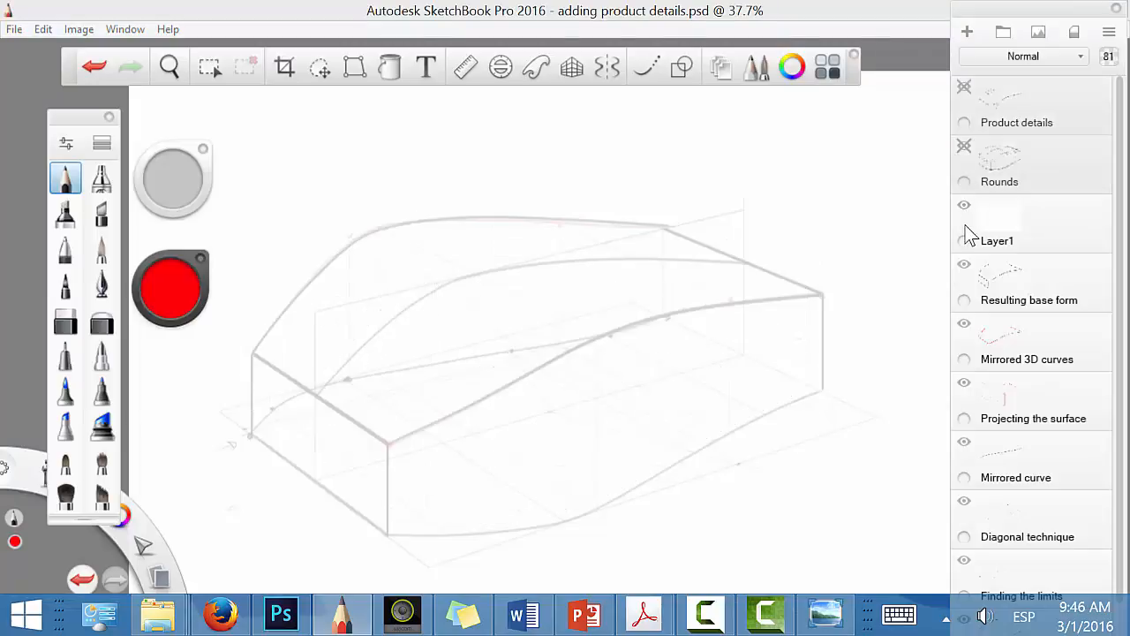
key(space)
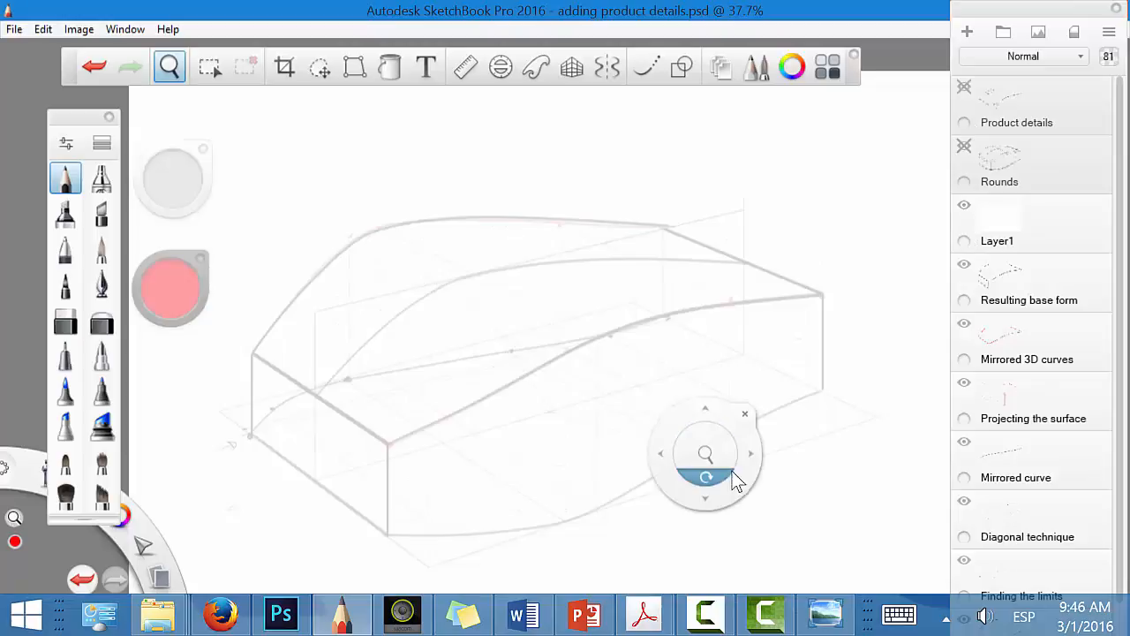
drag(1031, 226, 1033, 177)
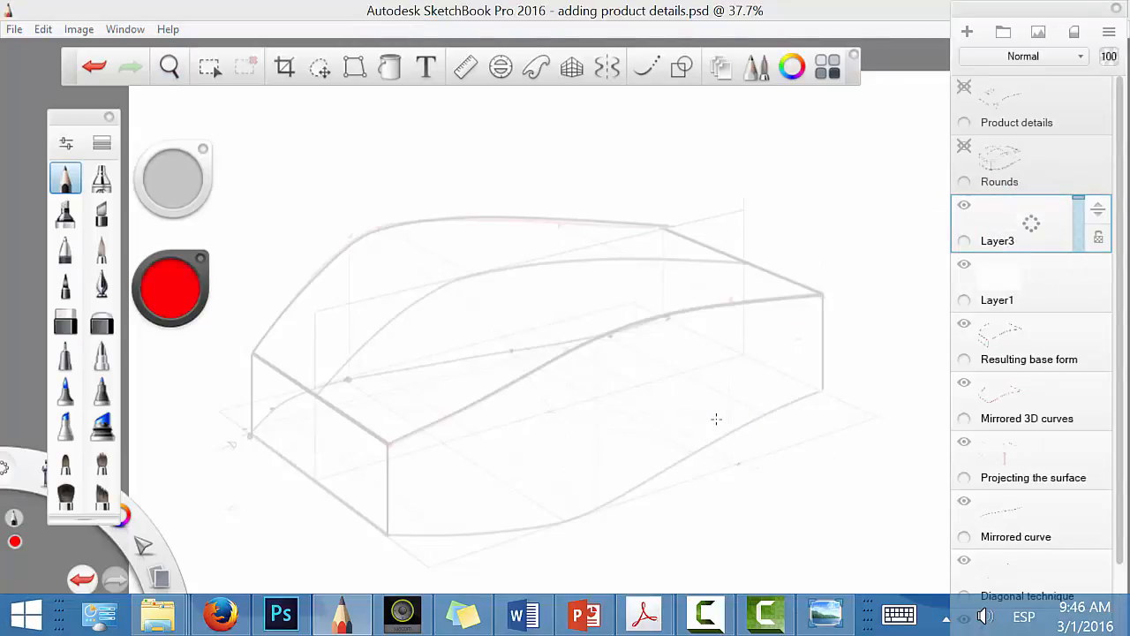
Step: Draw a red cross-section near the front, with a line across the top surface, verticals down both sides and a ground line
key(space)
mouse_move(697, 484)
mouse_down()
mouse_move(828, 383)
mouse_move(847, 318)
mouse_up()
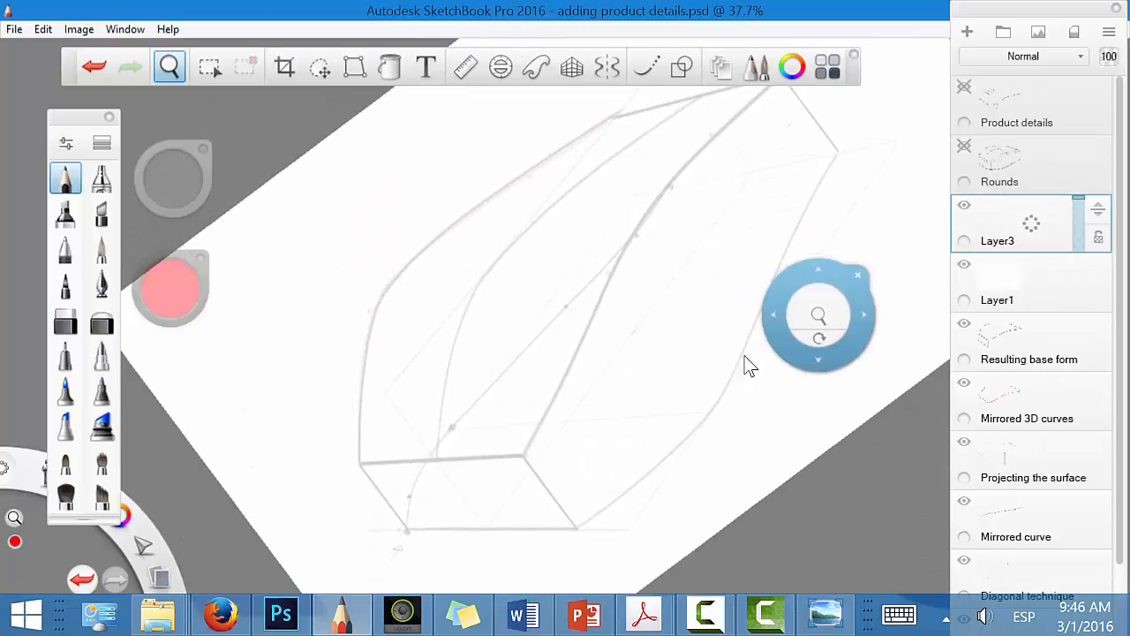
drag(638, 463, 658, 414)
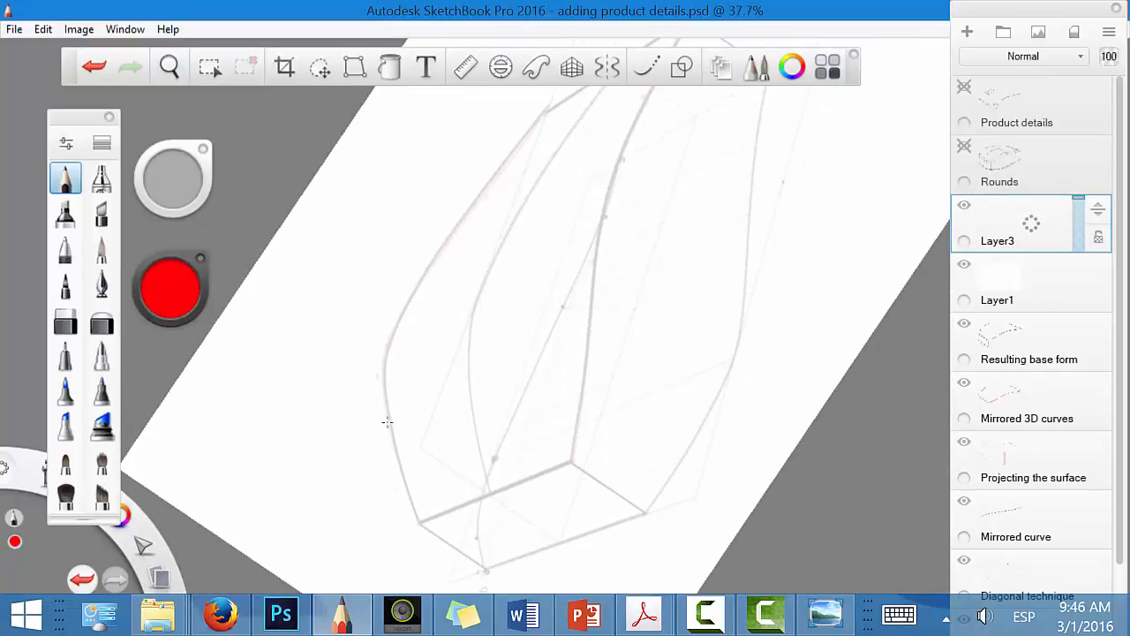
drag(389, 422, 595, 304)
key(space)
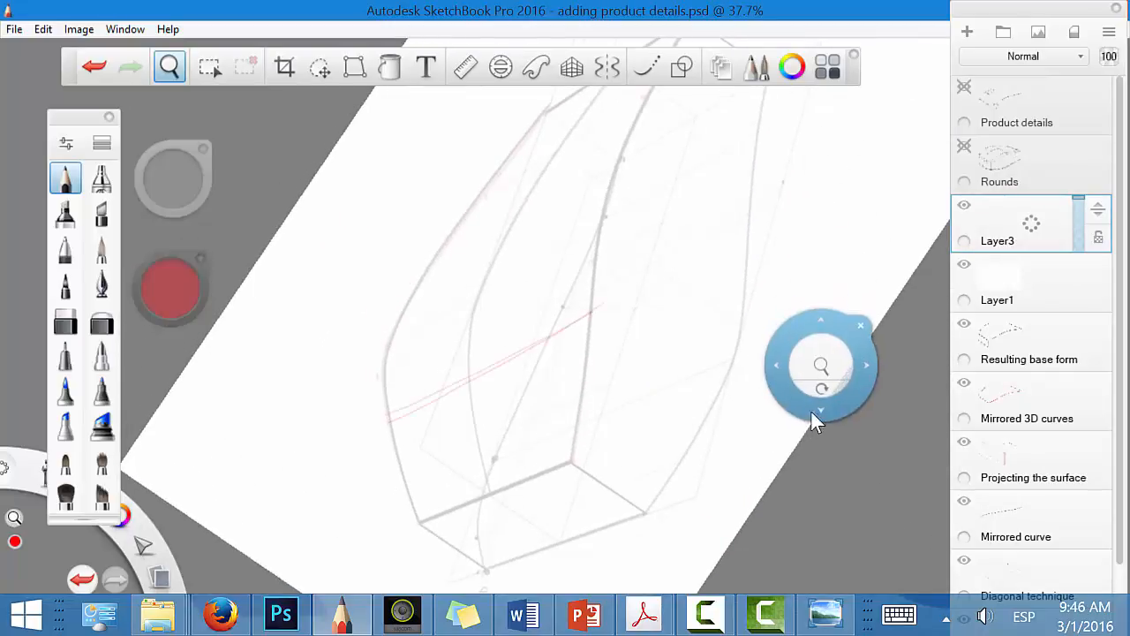
mouse_move(812, 416)
mouse_down()
mouse_move(729, 450)
mouse_move(750, 436)
mouse_move(586, 537)
mouse_up()
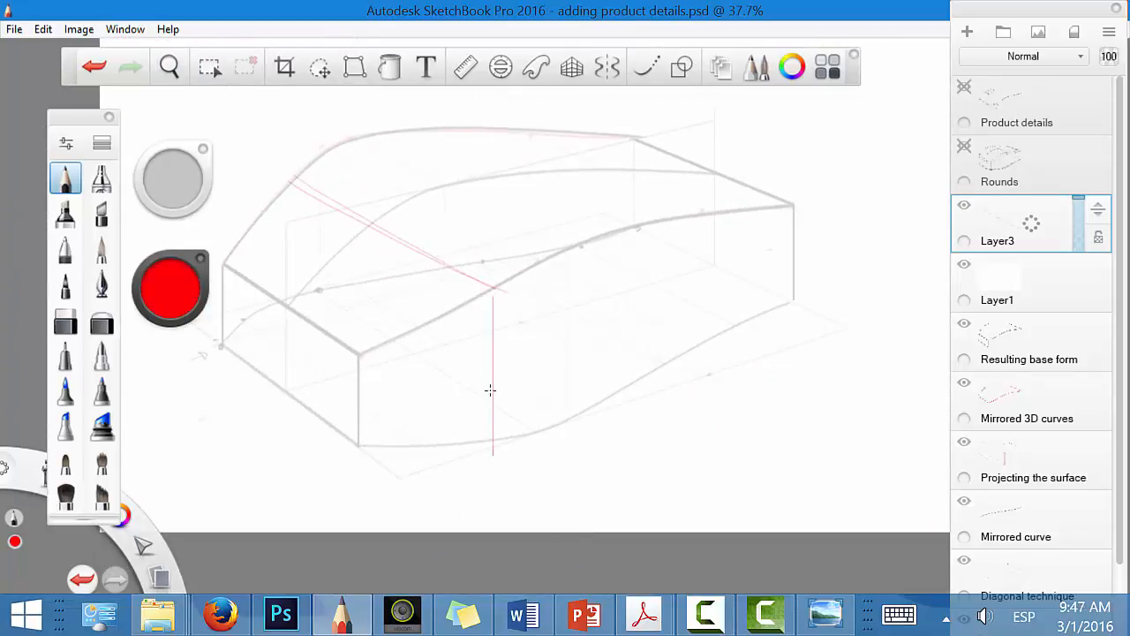
mouse_move(291, 177)
mouse_down()
mouse_move(293, 301)
mouse_move(537, 489)
mouse_up()
Step: Draw a second red cross line over the top surface behind the first and drop its vertical to the near ground curve
key(space)
drag(626, 469, 703, 375)
key(space)
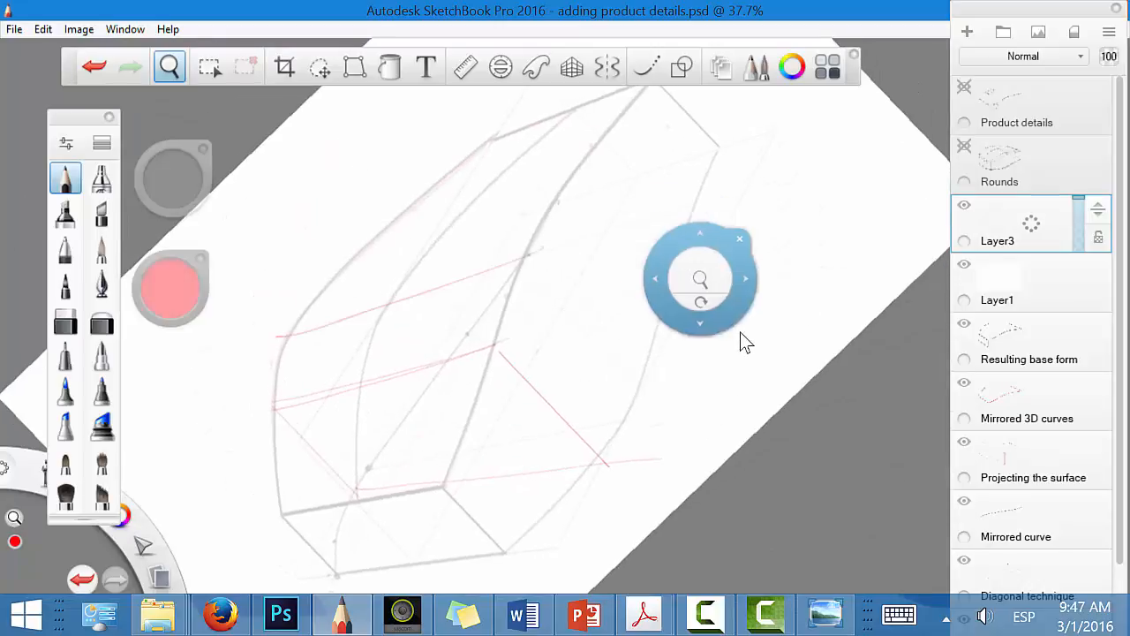
drag(748, 341, 611, 345)
drag(579, 246, 579, 414)
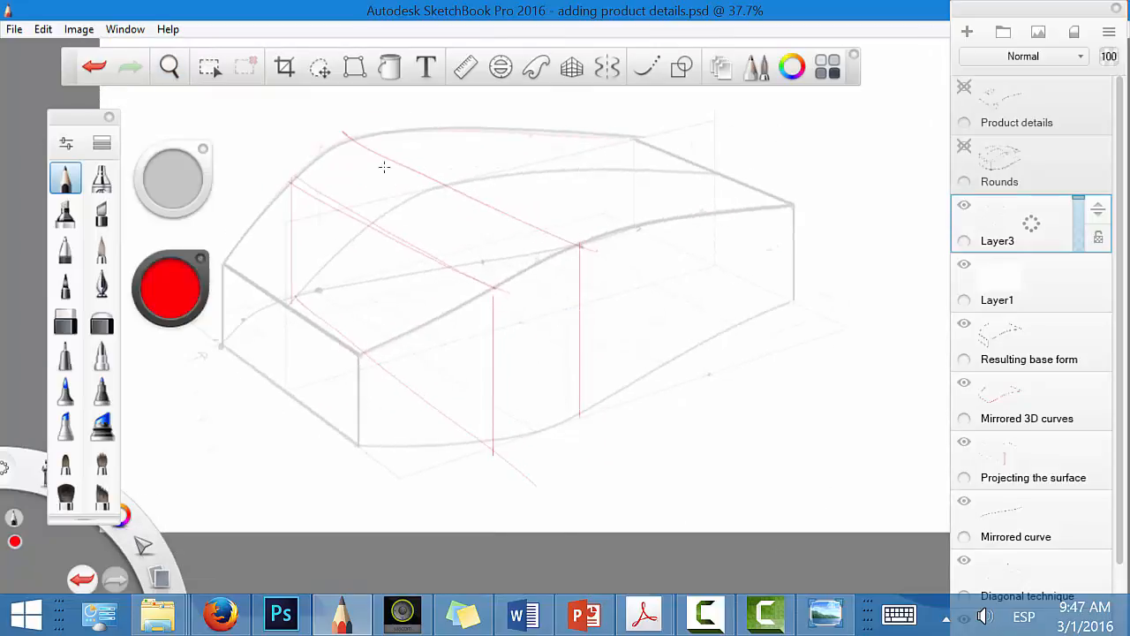
Step: Add verticals for the sections at the far side, along the centre curve and at the middle of the front face
drag(350, 171, 349, 209)
drag(379, 353, 378, 231)
drag(454, 337, 459, 187)
drag(284, 303, 290, 386)
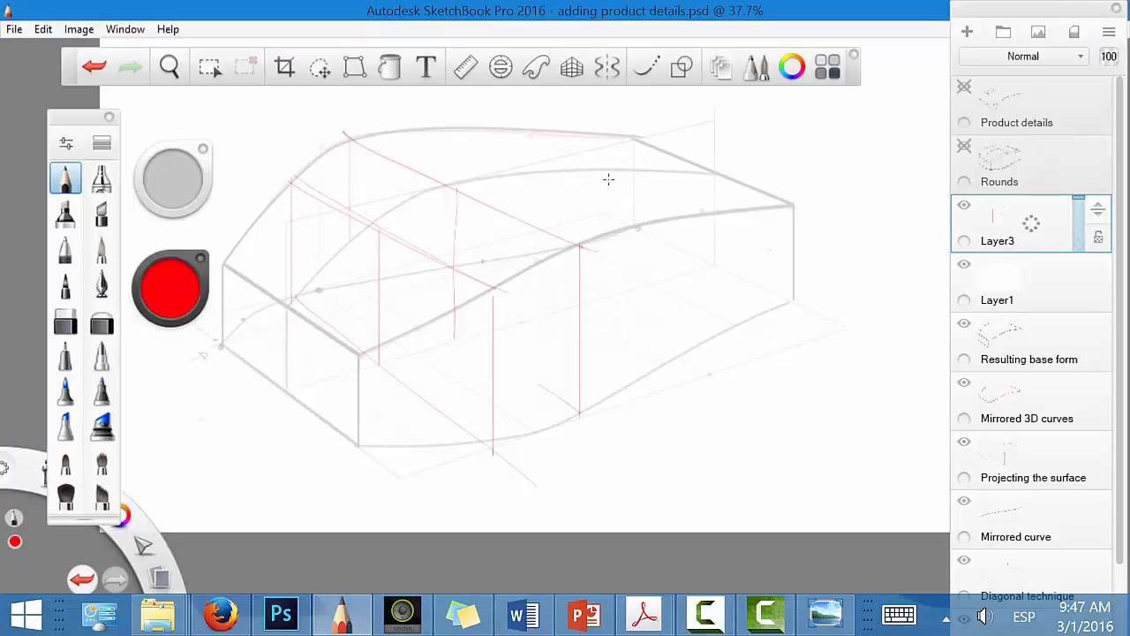
Step: Draw a third section's ground line towards the rear, passing below the centre curve and reaching the near ground curve
key(space)
mouse_move(671, 397)
mouse_down()
mouse_move(773, 351)
mouse_move(841, 241)
mouse_up()
drag(481, 296, 684, 246)
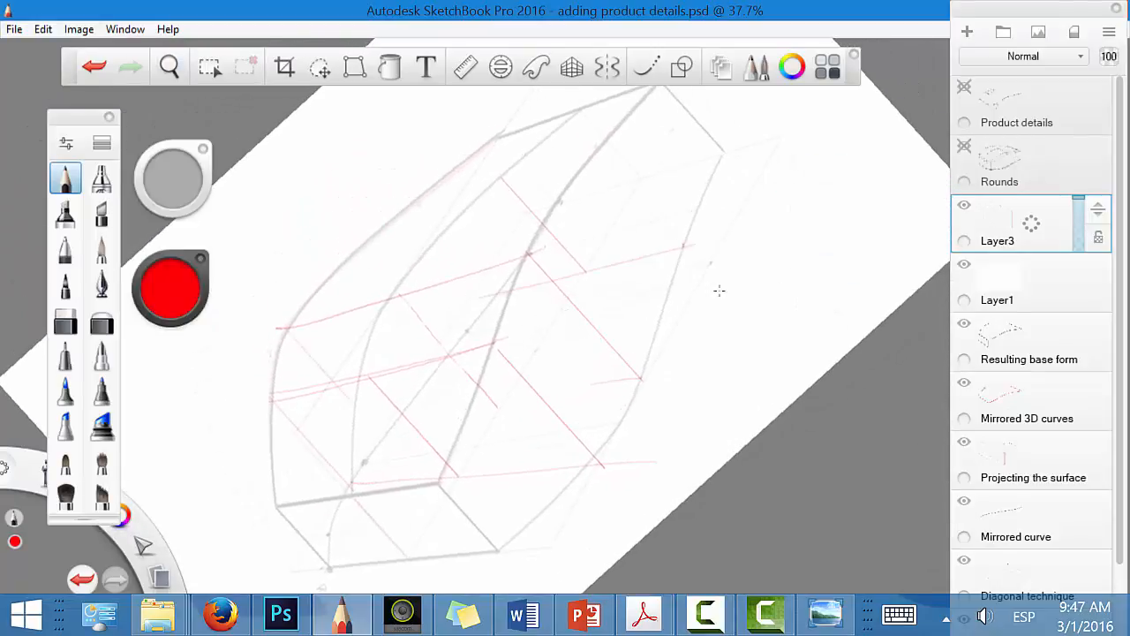
key(space)
drag(757, 379, 643, 420)
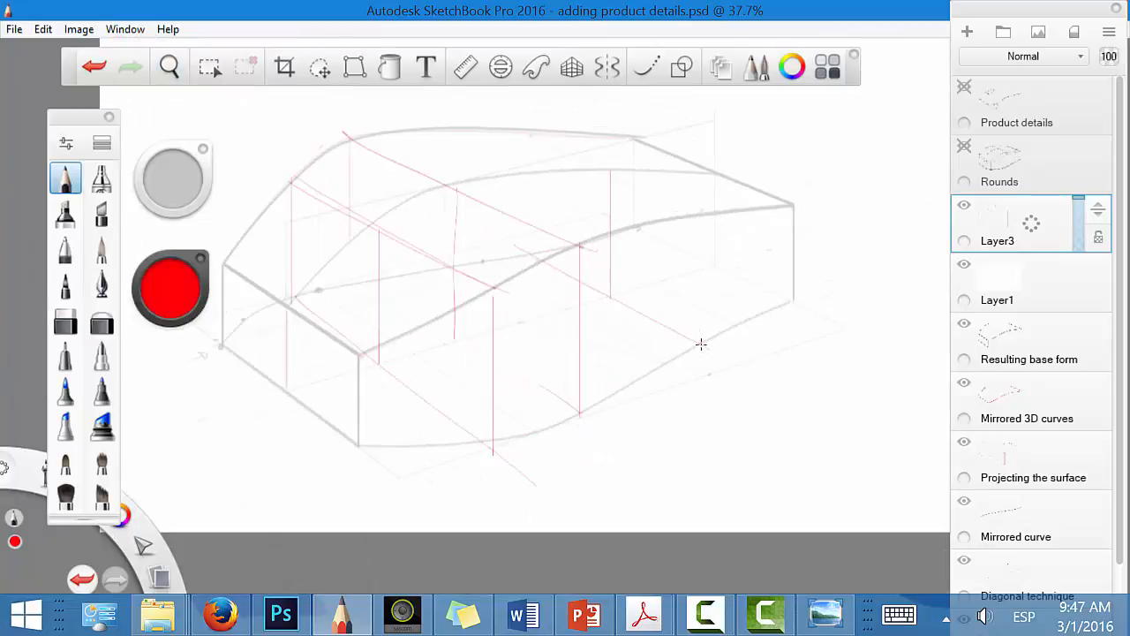
Step: Raise the third section's vertical to the near top curve, carry its line across to the far curve and drop the far vertical
drag(704, 332, 704, 214)
key(space)
drag(697, 375, 777, 247)
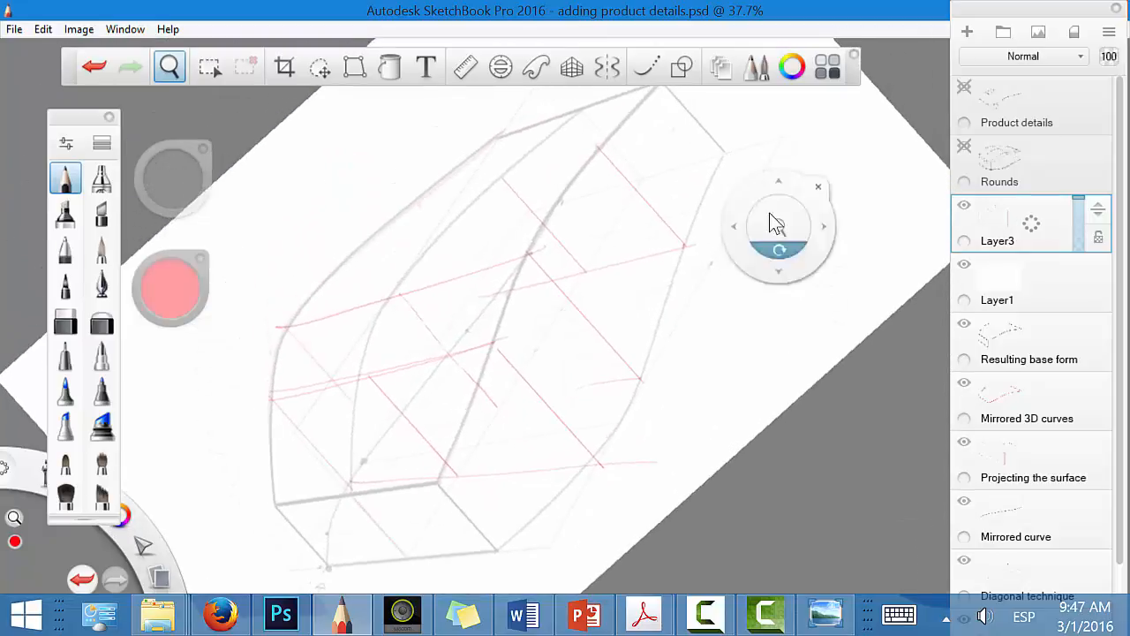
drag(409, 206, 631, 139)
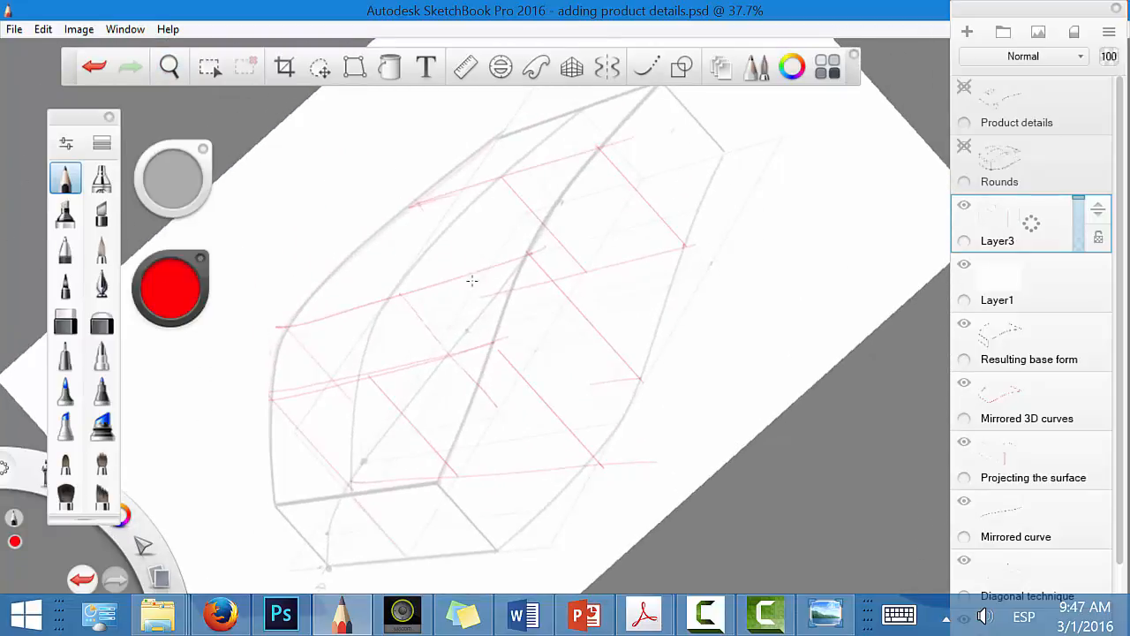
key(space)
mouse_move(734, 297)
mouse_down()
mouse_move(724, 363)
mouse_move(651, 436)
mouse_move(789, 414)
mouse_move(833, 386)
mouse_move(810, 348)
mouse_move(801, 366)
mouse_up()
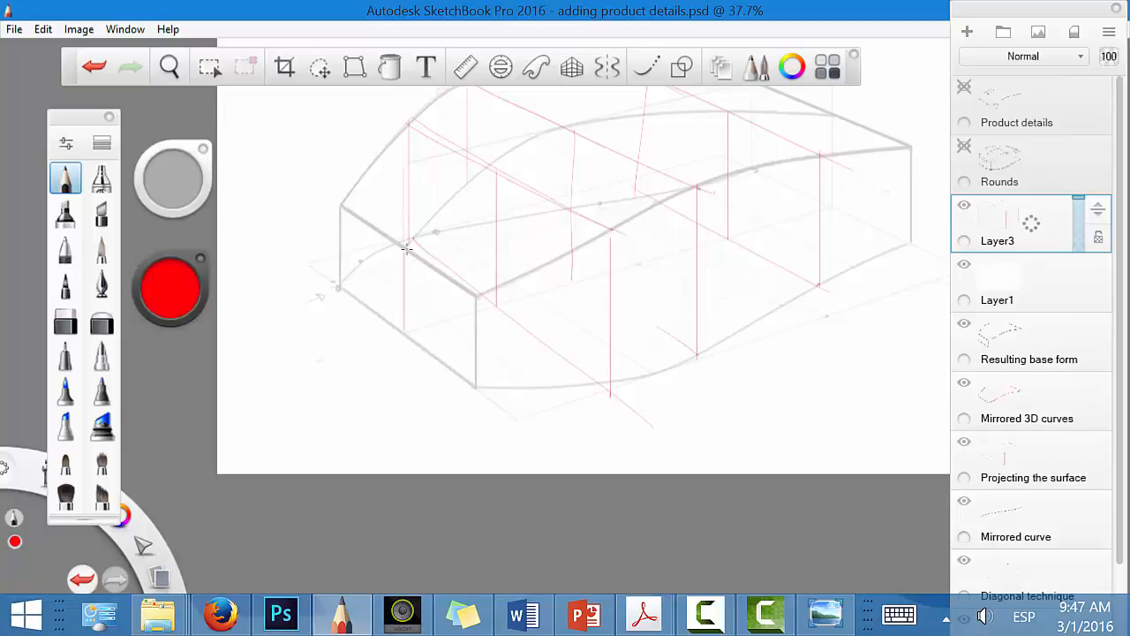
Step: Draw the front section's red curve from the middle of the front top edge to the near ground corner, and sketch its mirrored far half
mouse_move(409, 247)
mouse_down()
mouse_move(466, 306)
mouse_move(475, 330)
mouse_move(462, 372)
mouse_up()
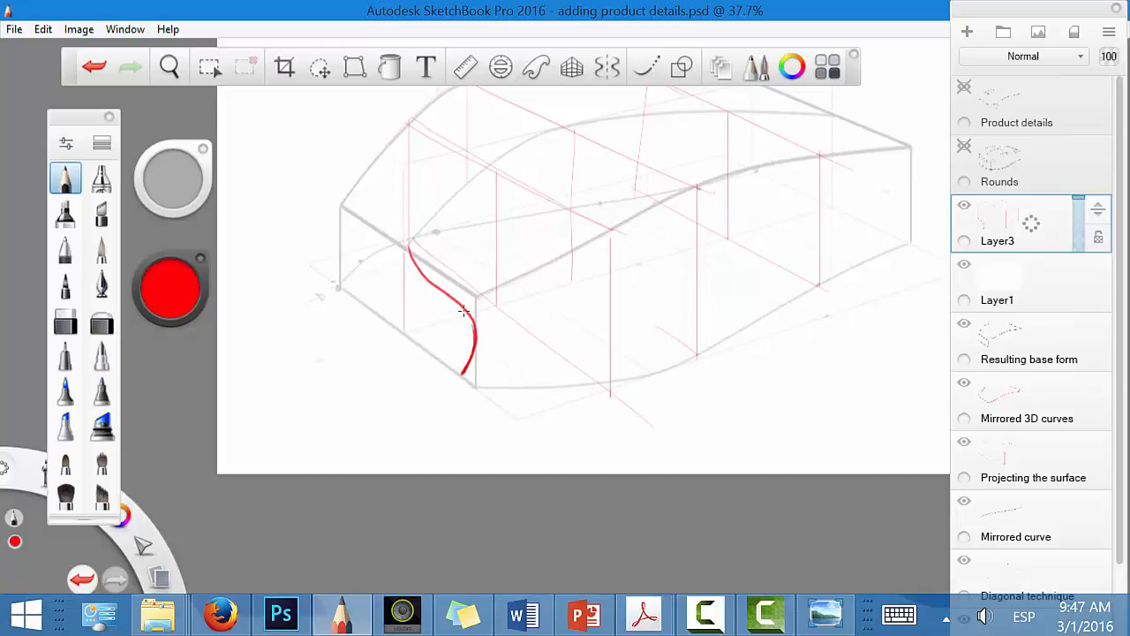
key(space)
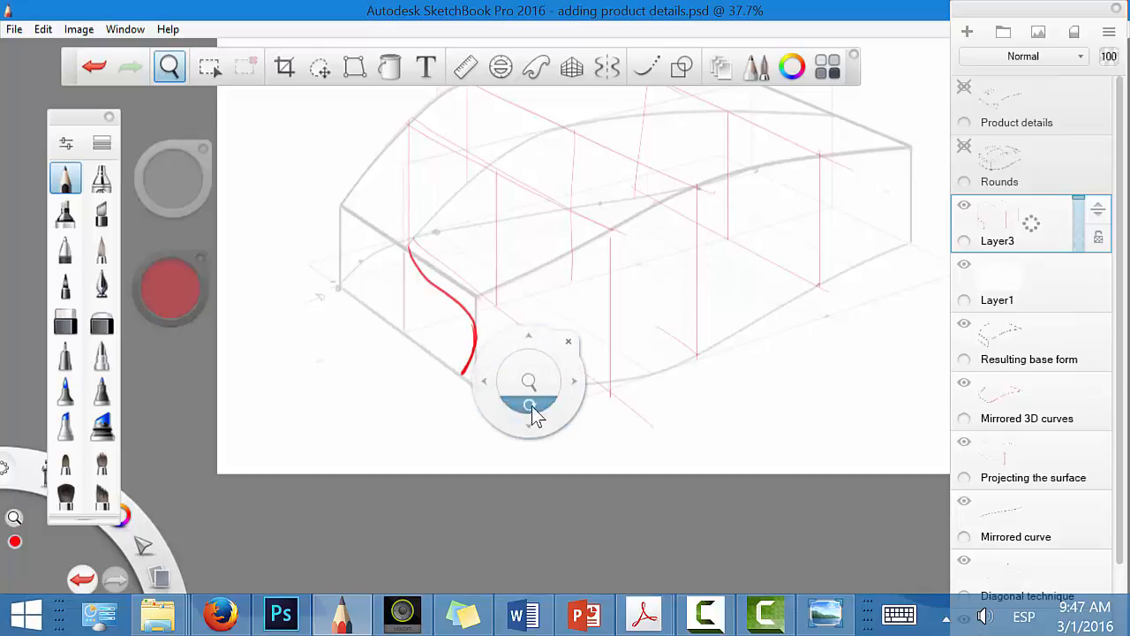
drag(533, 414, 421, 237)
drag(584, 419, 579, 371)
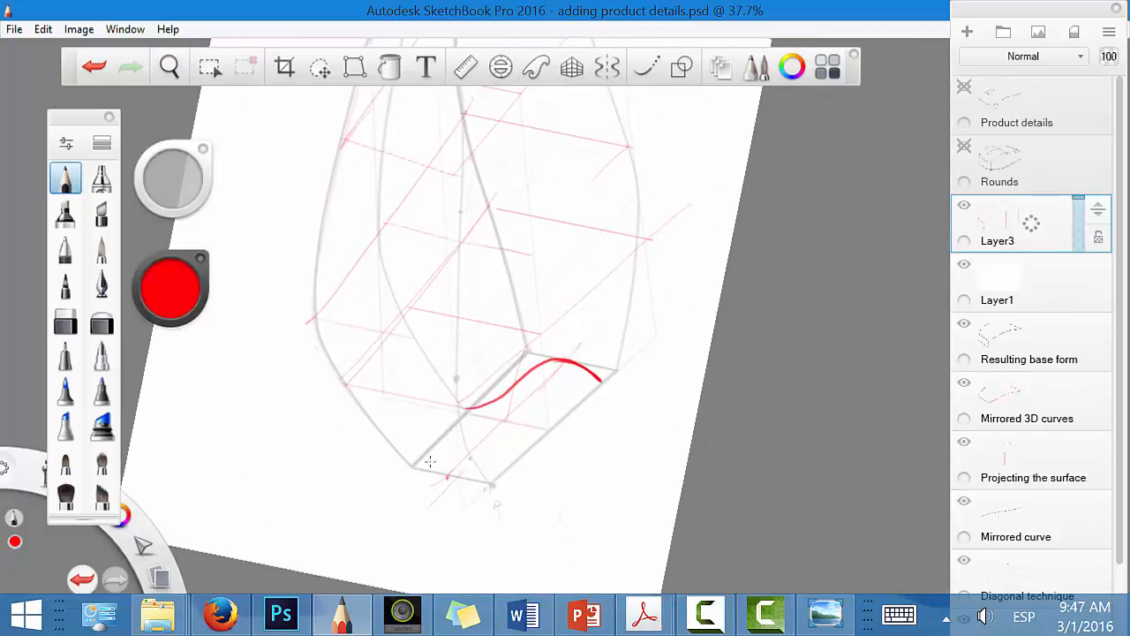
mouse_move(428, 461)
mouse_down()
mouse_move(539, 400)
mouse_move(445, 460)
mouse_up()
mouse_move(464, 408)
mouse_down()
mouse_move(451, 477)
mouse_move(501, 477)
mouse_move(466, 432)
mouse_move(459, 446)
mouse_up()
Step: Draw curved near-side profiles for the three cross-sections and the rear end, and join their feet with a heavier red ground curve
key(space)
drag(652, 516, 436, 446)
key(space)
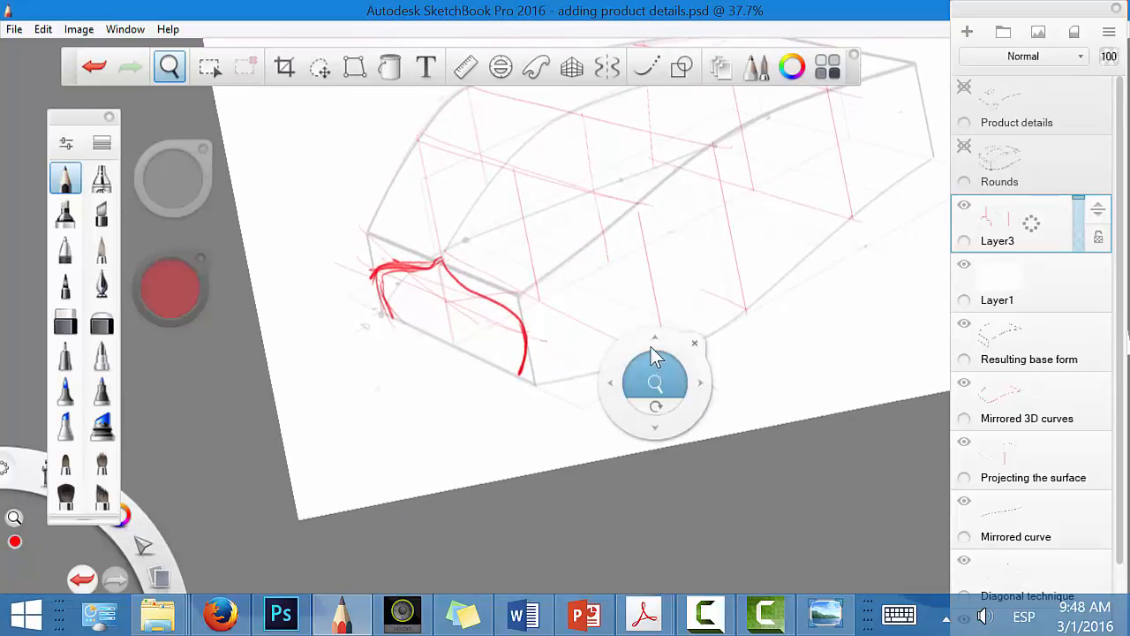
mouse_move(651, 361)
mouse_down()
mouse_move(651, 409)
mouse_move(631, 397)
mouse_move(627, 406)
mouse_up()
drag(693, 357, 623, 370)
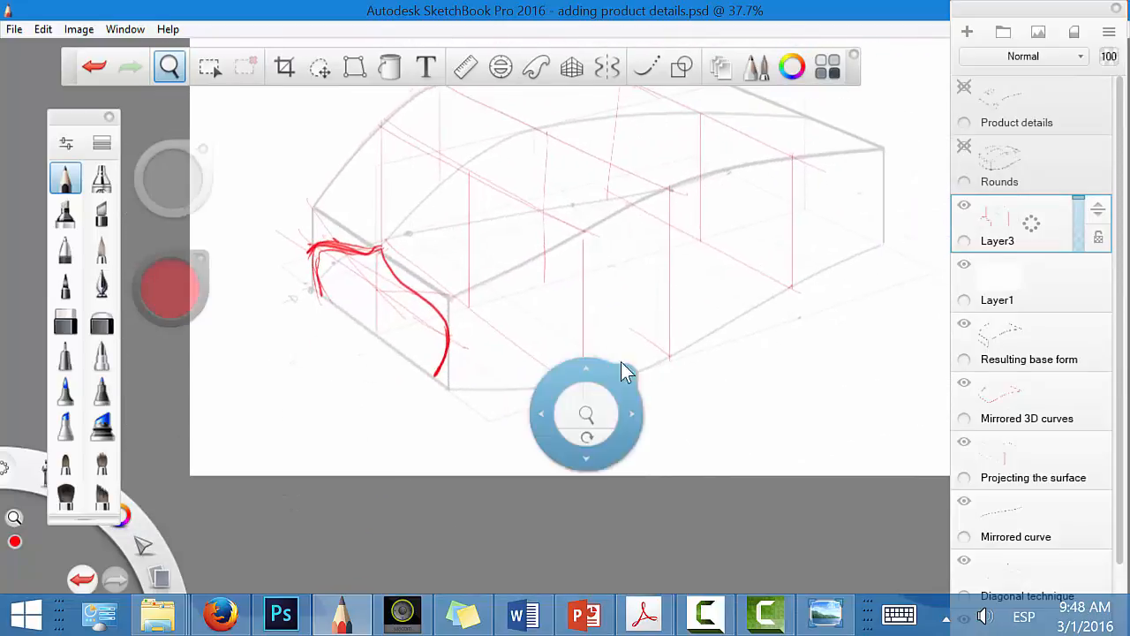
mouse_move(470, 172)
mouse_down()
mouse_move(554, 251)
mouse_move(582, 308)
mouse_move(566, 376)
mouse_up()
mouse_move(548, 127)
mouse_down()
mouse_move(659, 213)
mouse_move(673, 263)
mouse_move(654, 340)
mouse_up()
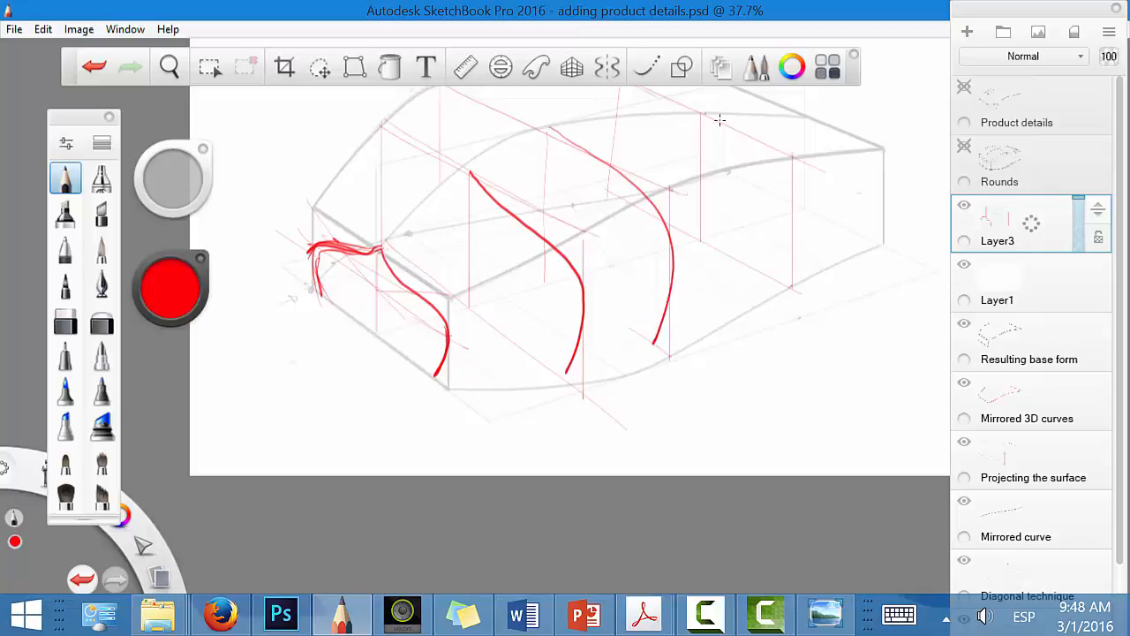
mouse_move(705, 114)
mouse_down()
mouse_move(788, 176)
mouse_move(791, 212)
mouse_move(762, 270)
mouse_up()
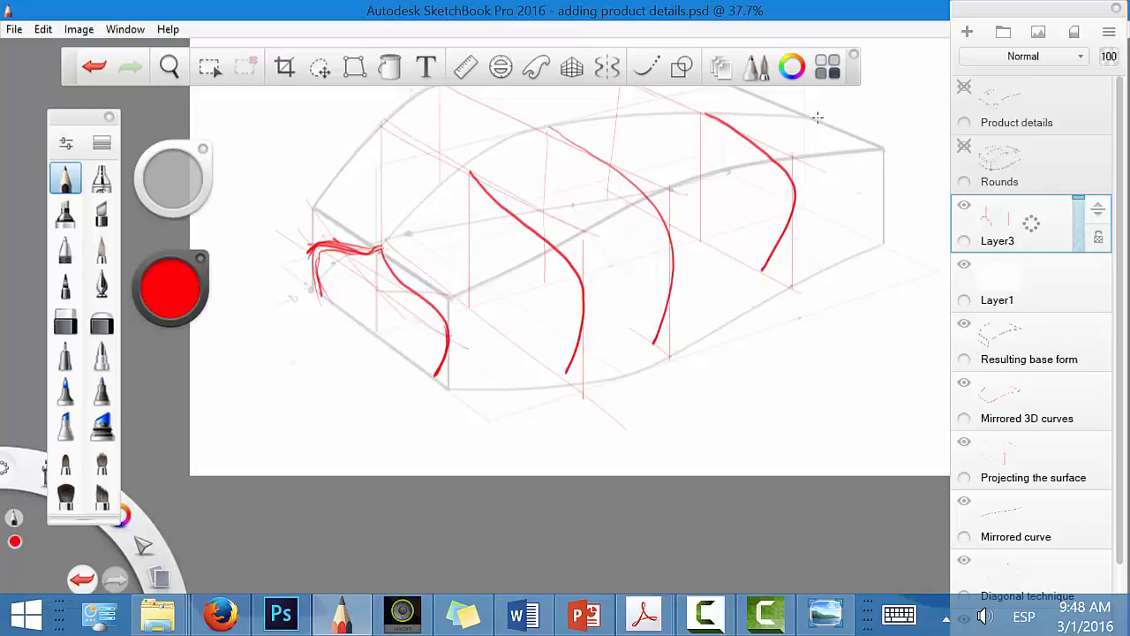
mouse_move(818, 117)
mouse_down()
mouse_move(883, 173)
mouse_move(864, 230)
mouse_up()
mouse_move(436, 375)
mouse_down()
mouse_move(557, 369)
mouse_move(673, 332)
mouse_move(872, 236)
mouse_up()
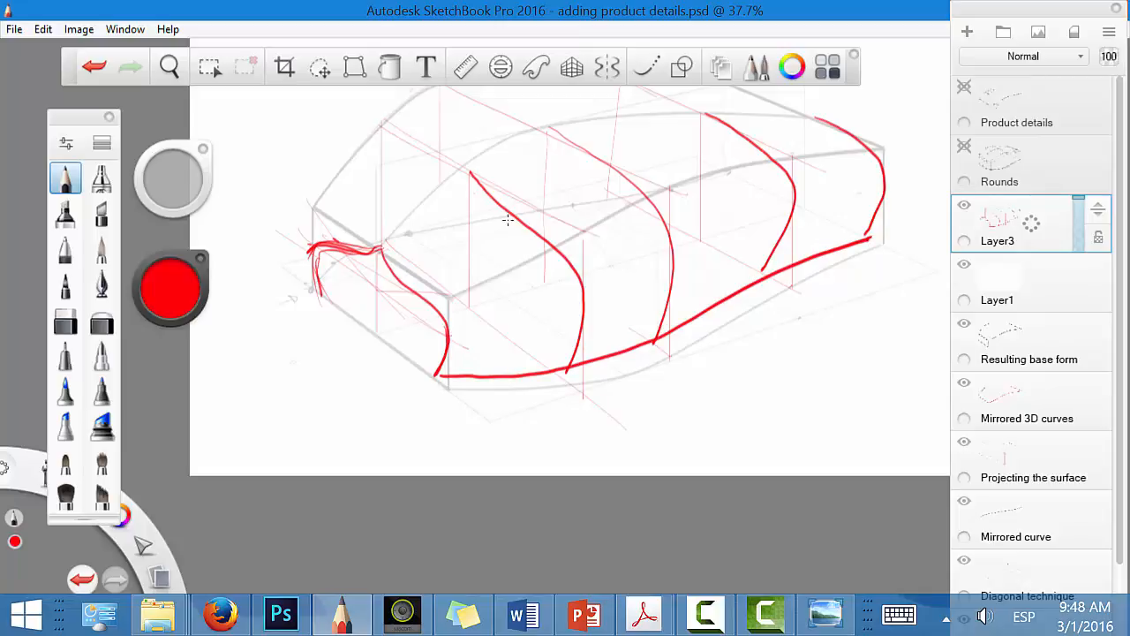
Step: Sketch the far halves of the three sections lightly, and add lengthwise curves from the front profile over the top towards the rear
mouse_move(470, 172)
mouse_down()
mouse_move(399, 177)
mouse_move(387, 260)
mouse_up()
mouse_move(550, 127)
mouse_down()
mouse_move(468, 141)
mouse_move(444, 187)
mouse_up()
key(space)
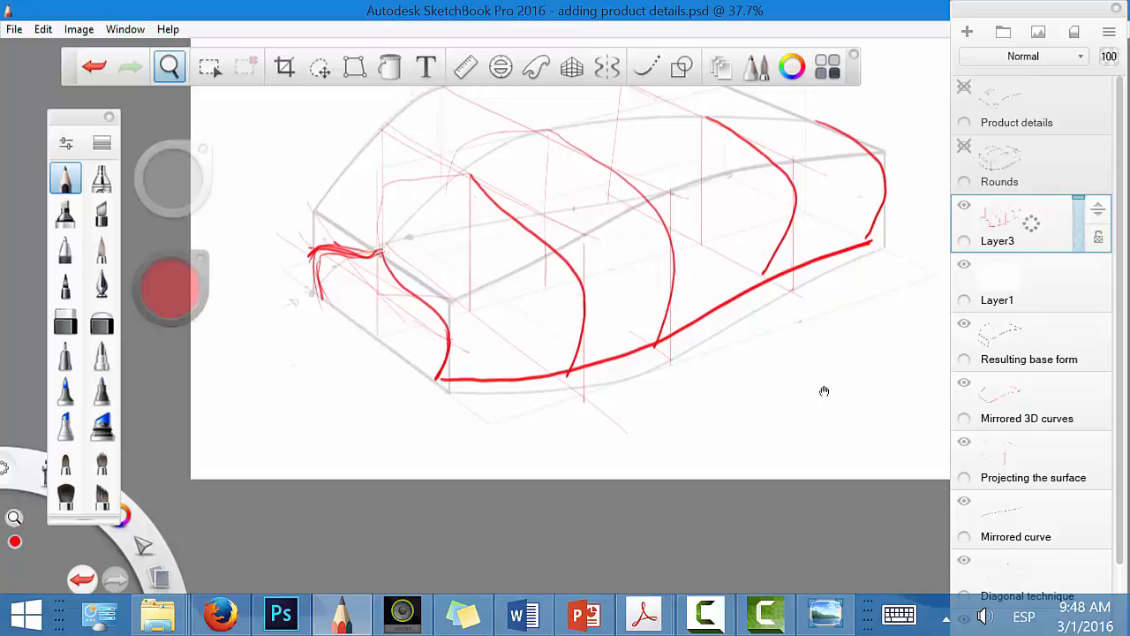
drag(822, 391, 875, 451)
mouse_move(757, 172)
mouse_down()
mouse_move(637, 192)
mouse_move(672, 232)
mouse_move(746, 167)
mouse_move(665, 217)
mouse_up()
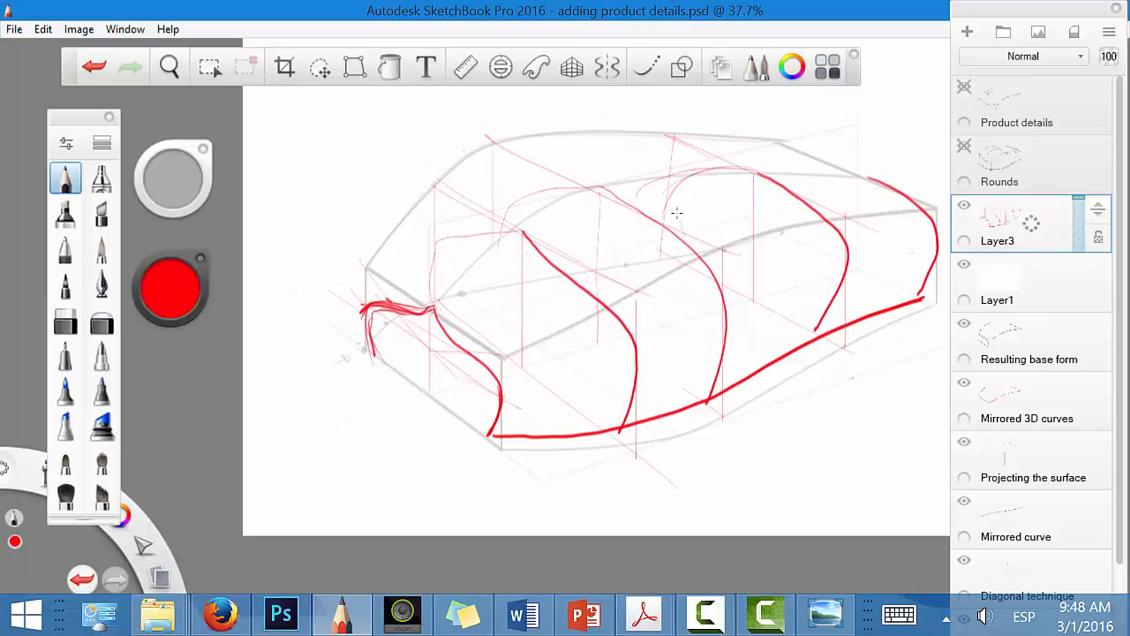
mouse_move(378, 299)
mouse_down()
mouse_move(424, 252)
mouse_move(526, 196)
mouse_move(812, 165)
mouse_move(857, 172)
mouse_up()
mouse_move(431, 311)
mouse_down()
mouse_move(582, 200)
mouse_move(724, 185)
mouse_up()
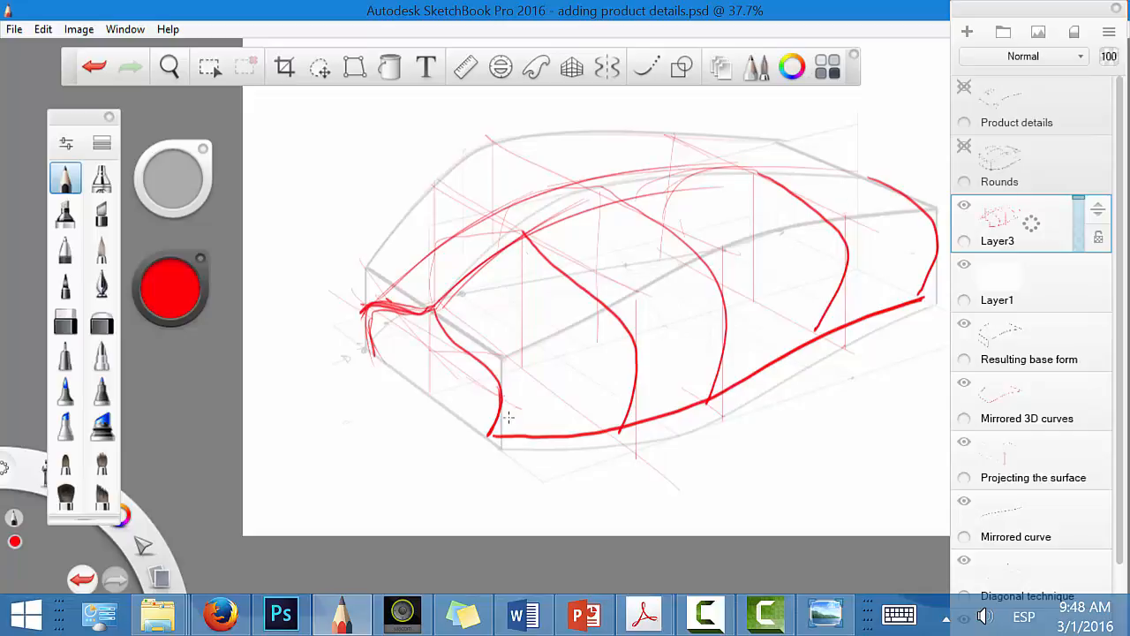
Step: Sketch a light line along the near side and bulging curves that wrap around the front from the far edge to the near corner
drag(497, 395, 535, 392)
mouse_move(934, 259)
mouse_down()
mouse_move(529, 405)
mouse_move(478, 410)
mouse_up()
mouse_move(478, 409)
mouse_down()
mouse_move(636, 374)
mouse_move(583, 383)
mouse_move(368, 360)
mouse_up()
drag(434, 349, 342, 379)
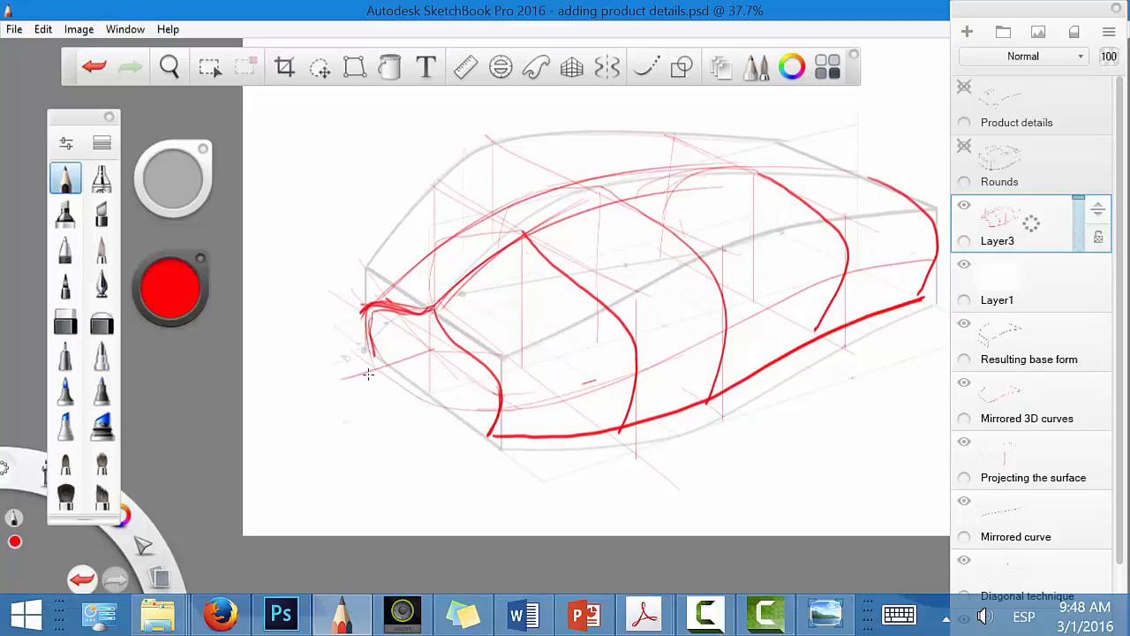
drag(371, 321, 527, 407)
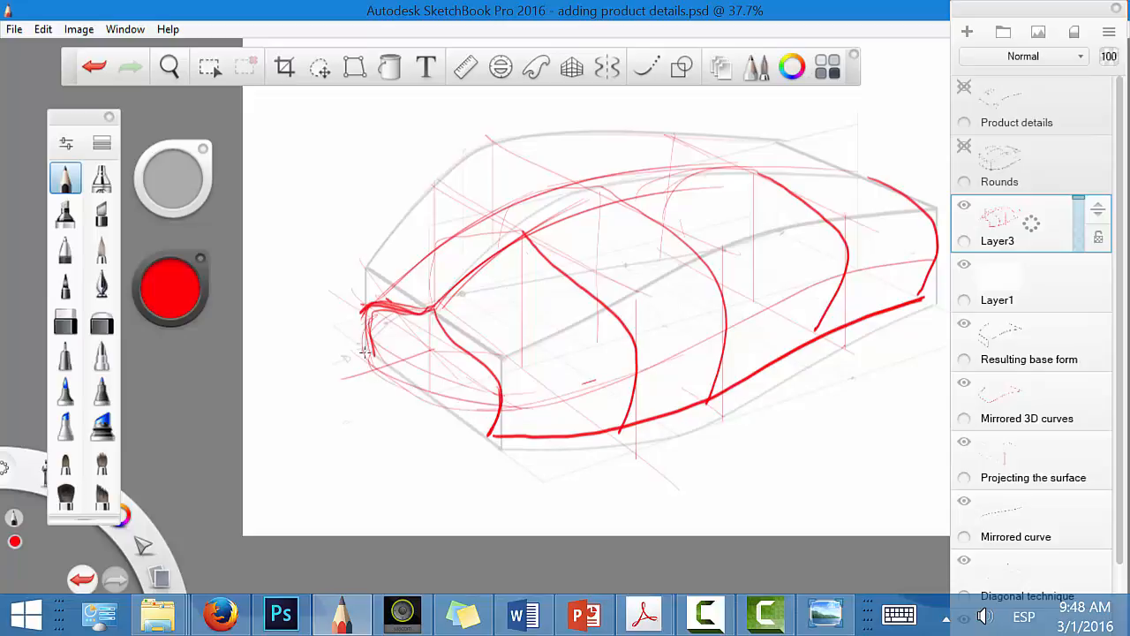
drag(363, 336, 513, 406)
mouse_move(435, 308)
mouse_down()
mouse_move(381, 372)
mouse_move(415, 326)
mouse_move(388, 367)
mouse_move(422, 418)
mouse_move(391, 408)
mouse_move(512, 446)
mouse_up()
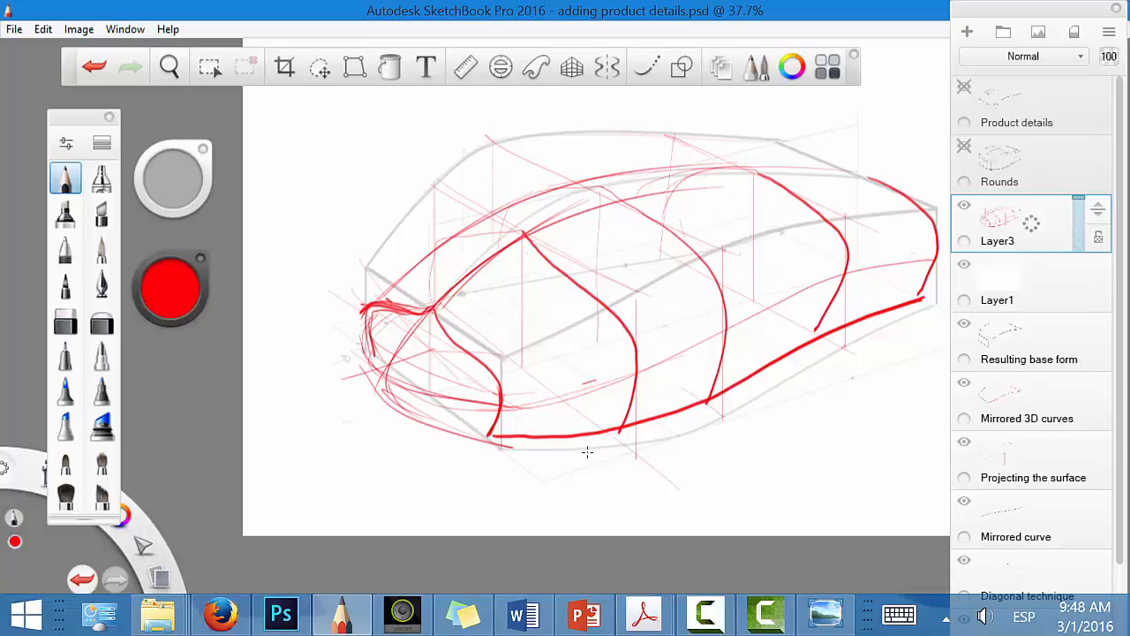
Step: Hide the red section sketch on Layer3 and show the Rounds and Product details layers
click(965, 206)
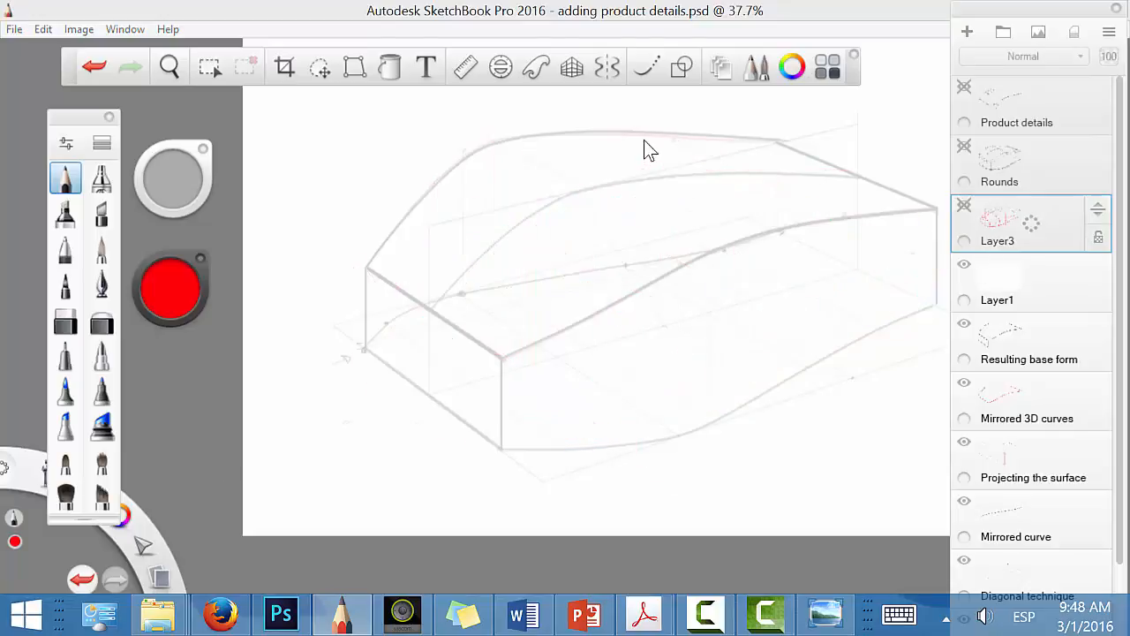
click(964, 146)
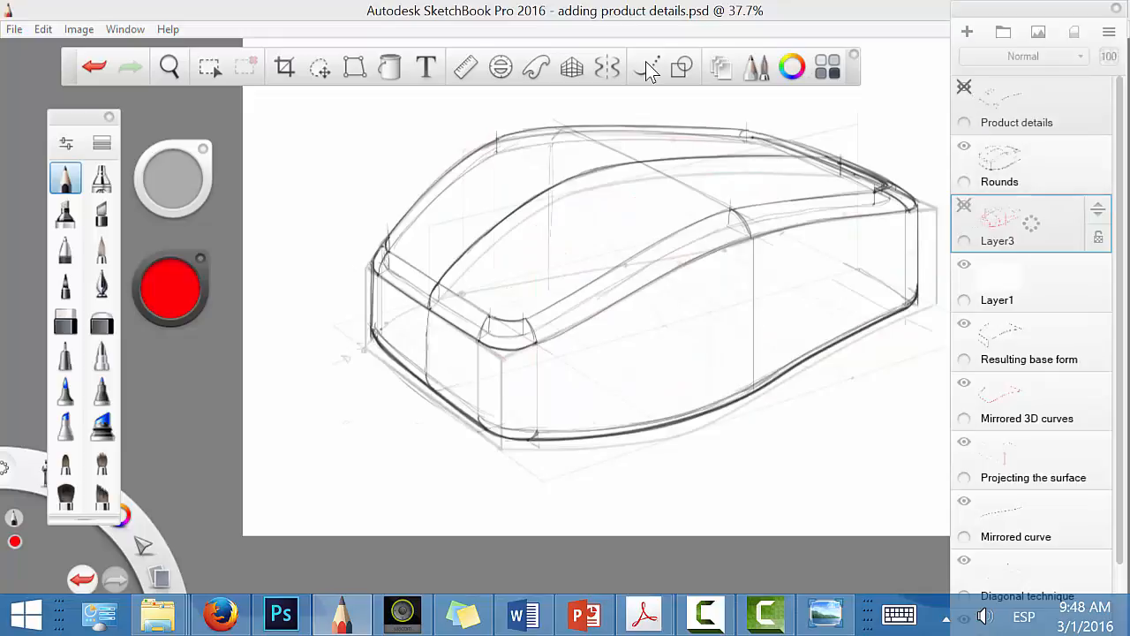
click(964, 87)
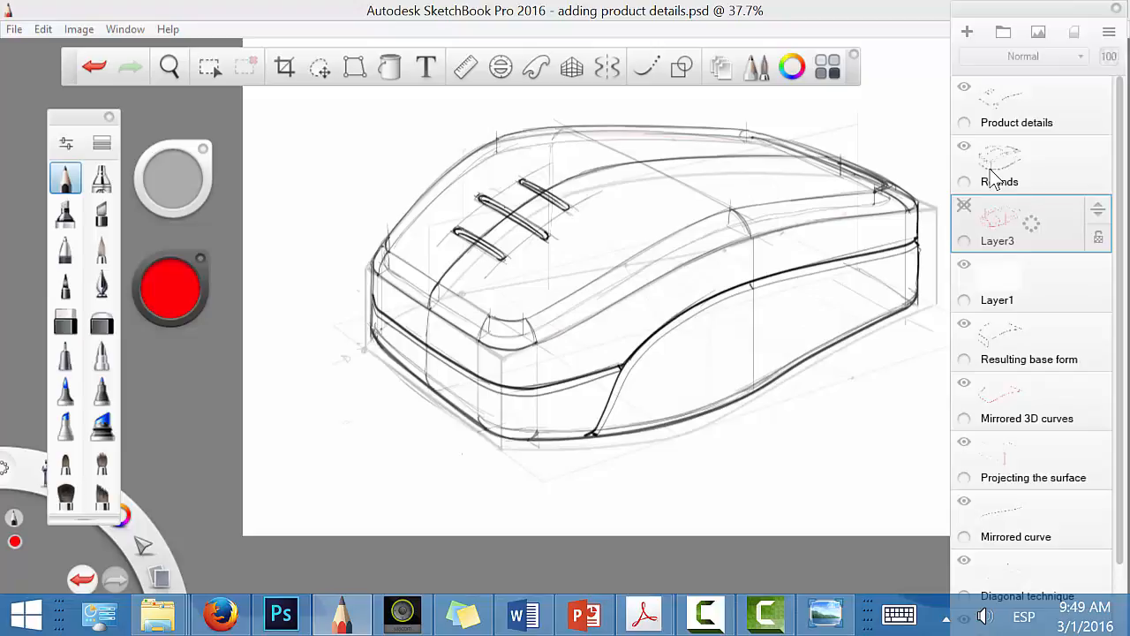
click(718, 621)
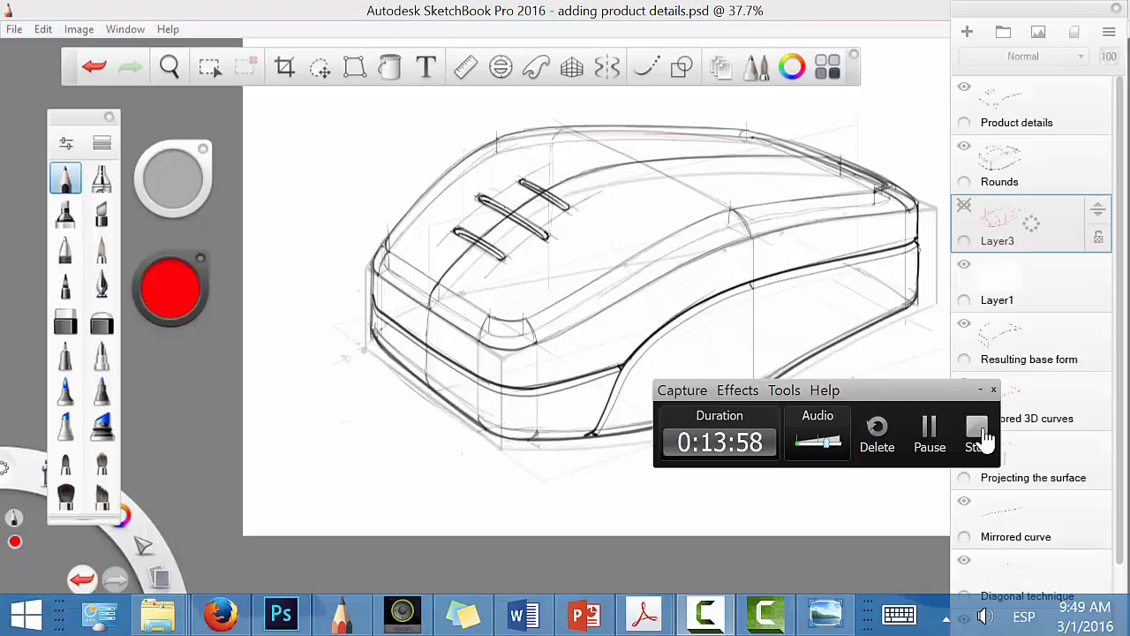
click(977, 433)
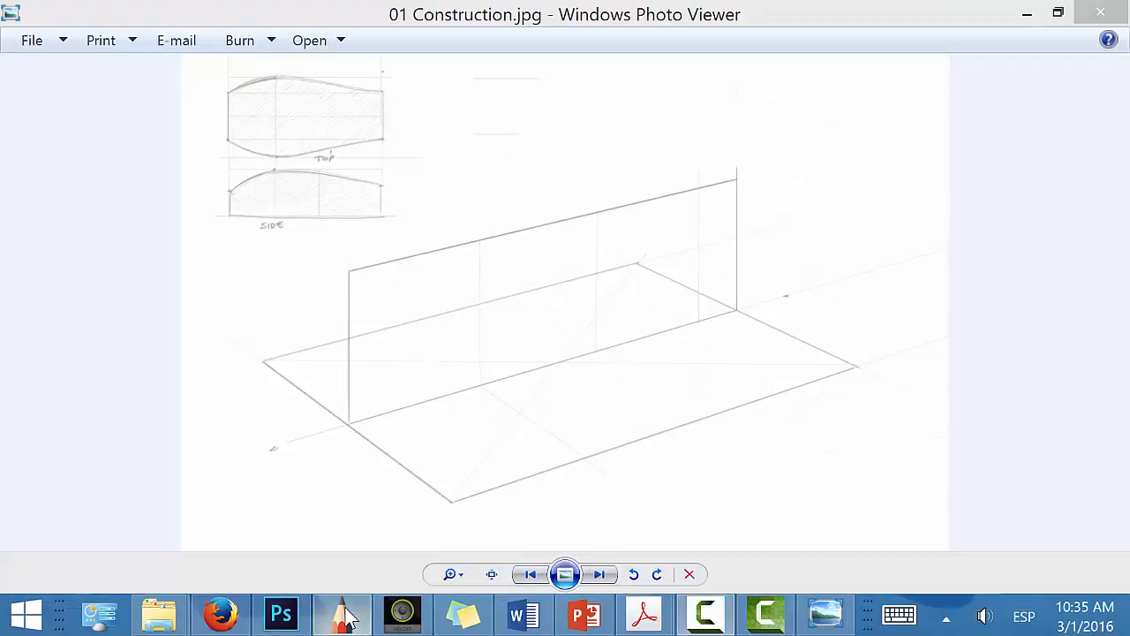
click(341, 615)
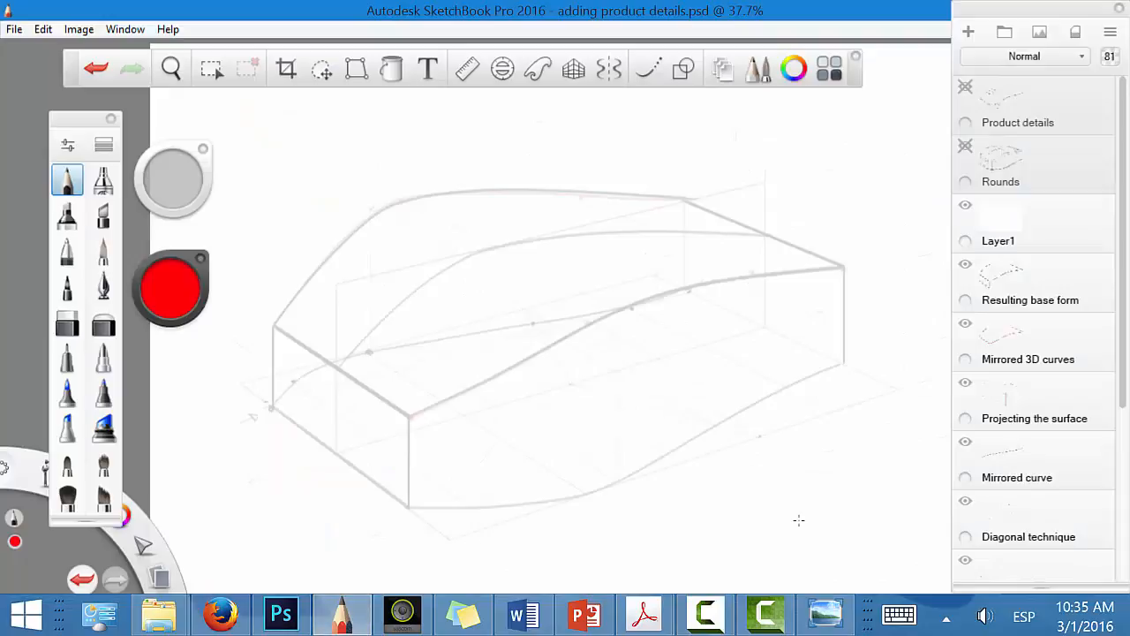
Step: Hide Layer1 to view the construction underneath, show it again, and reveal the Rounds and Product details layers
click(966, 205)
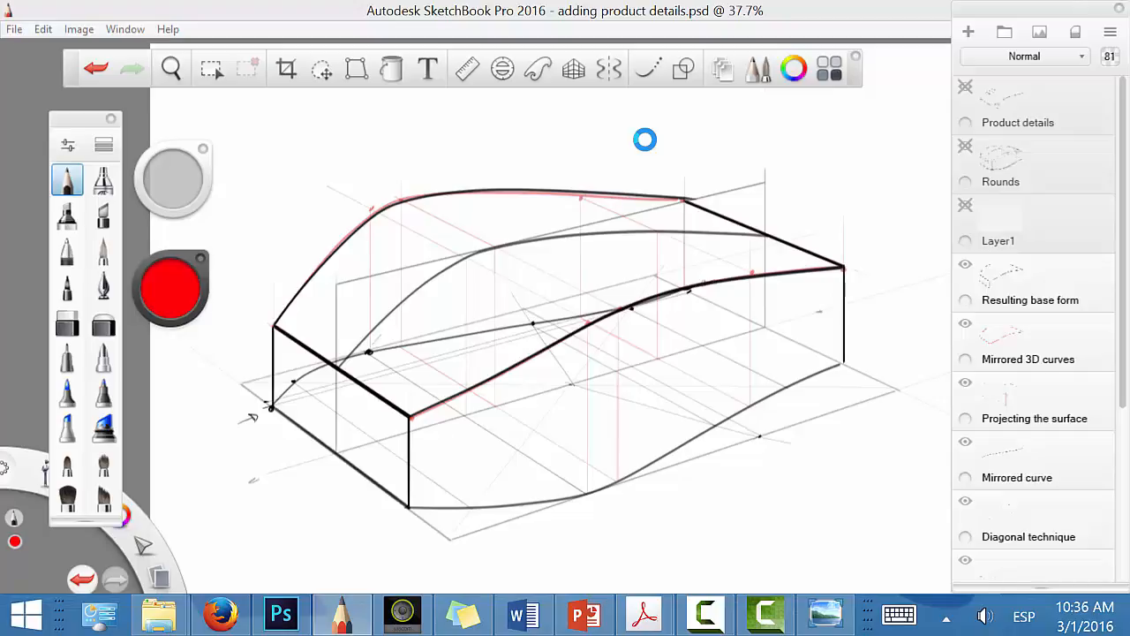
click(976, 219)
click(966, 205)
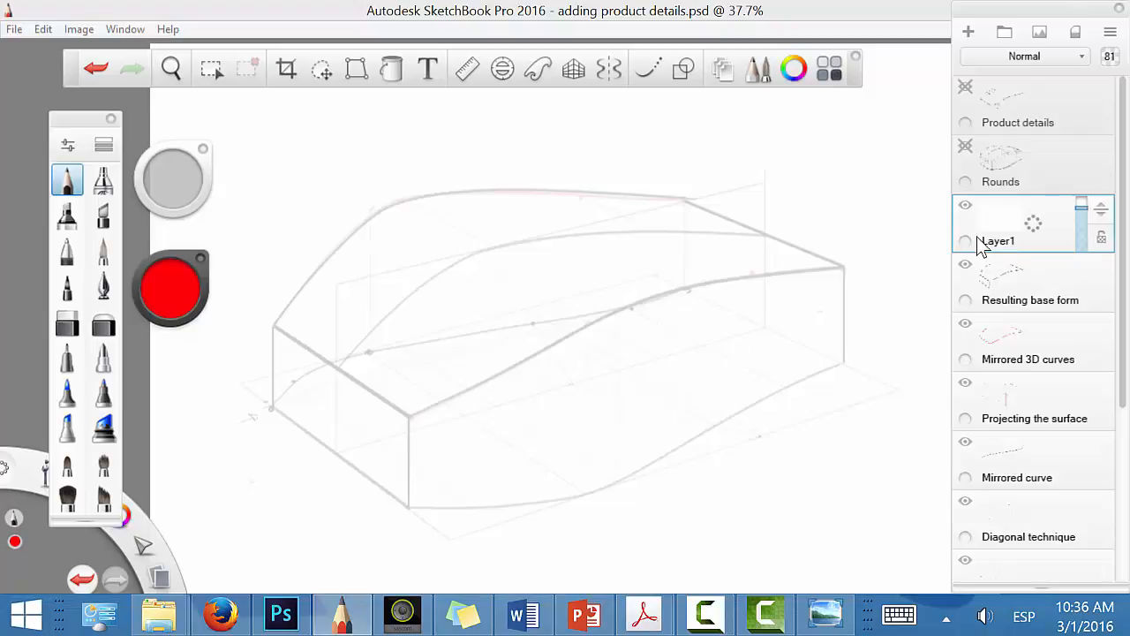
click(966, 146)
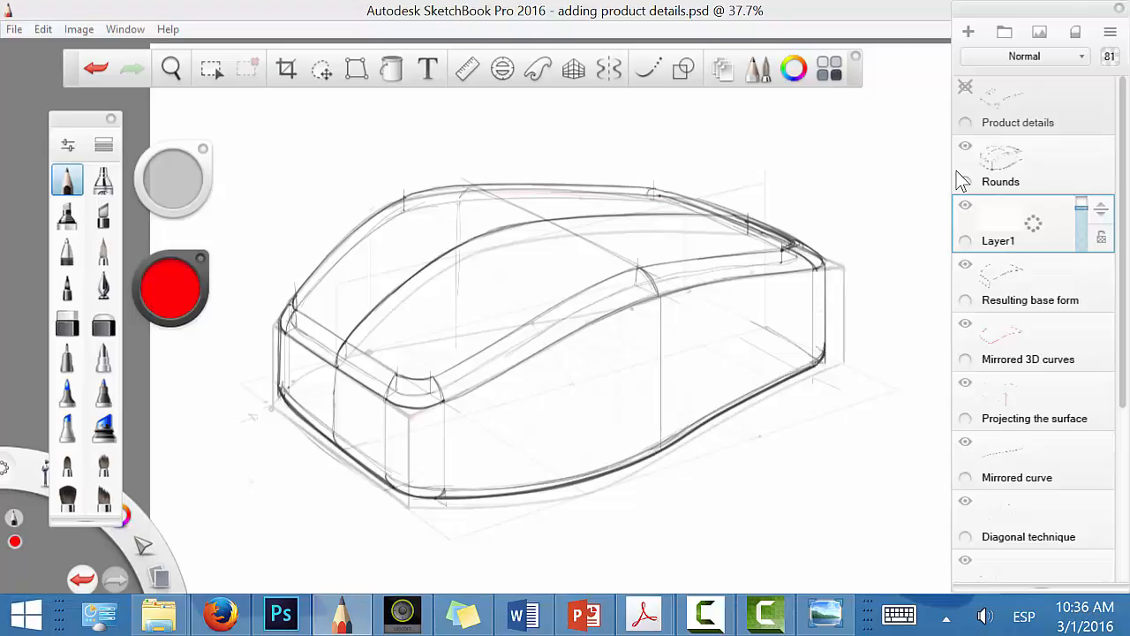
click(968, 88)
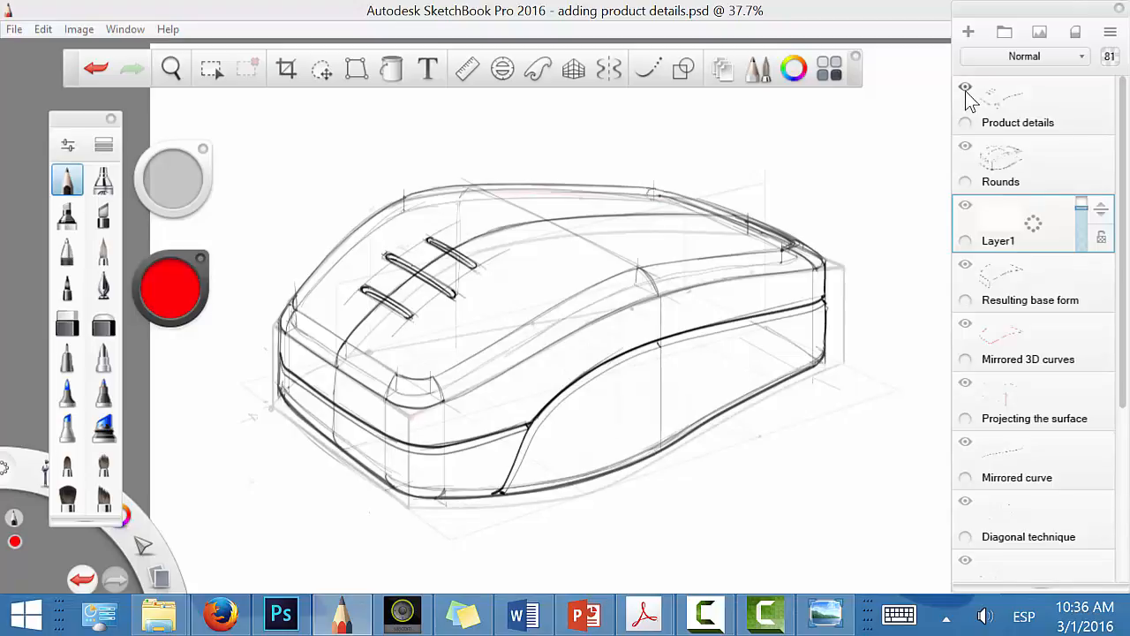
Step: Add a new layer above Product details and trace the centre curve in red up the front face and along the top to the rear
drag(631, 480, 643, 473)
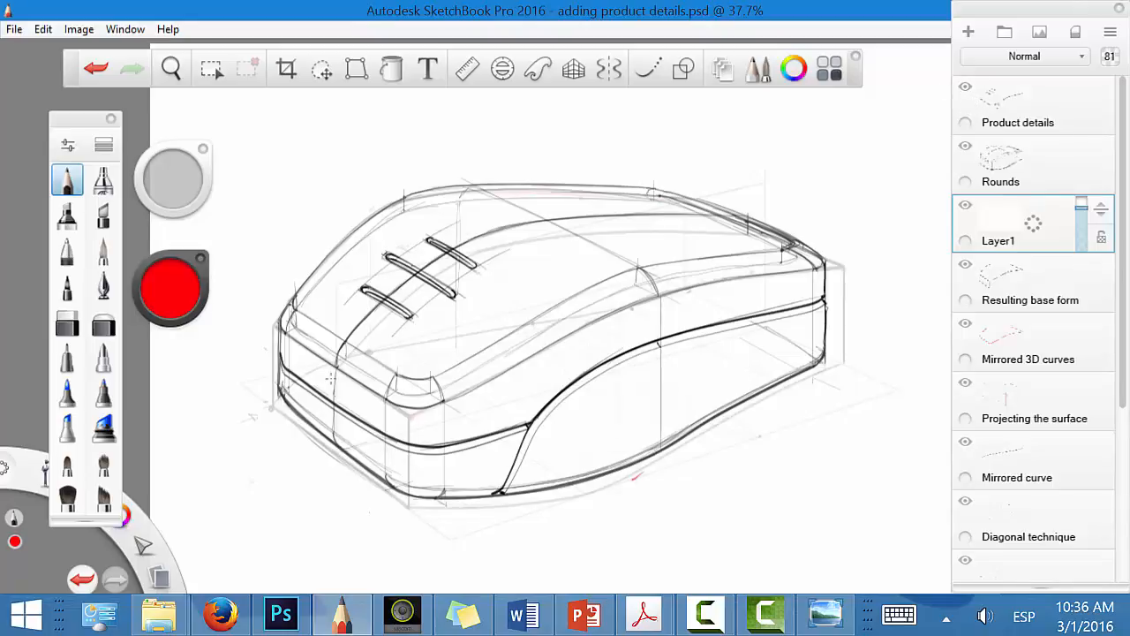
drag(1014, 105, 1011, 78)
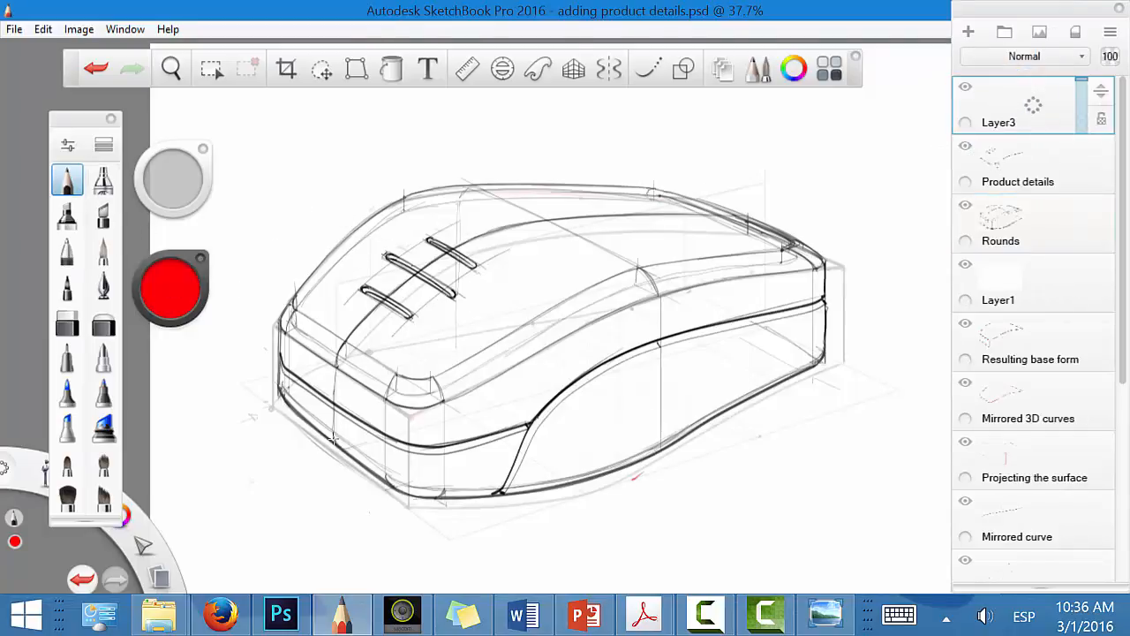
drag(334, 438, 333, 362)
key(ctrl+z)
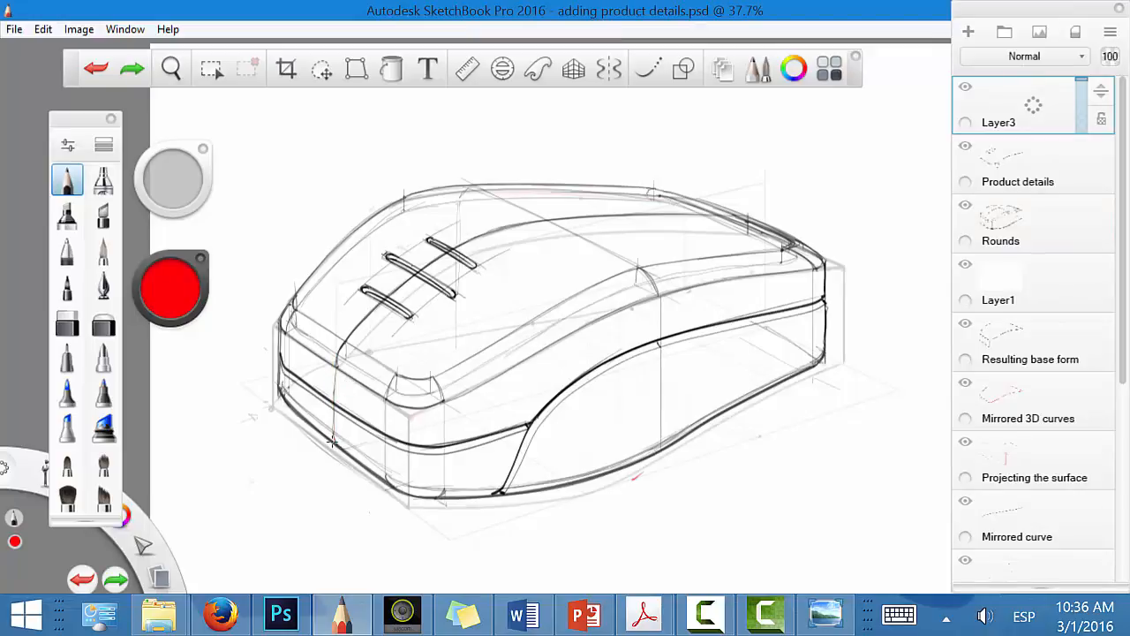
mouse_move(333, 438)
mouse_down()
mouse_move(339, 351)
mouse_move(380, 299)
mouse_move(422, 270)
mouse_up()
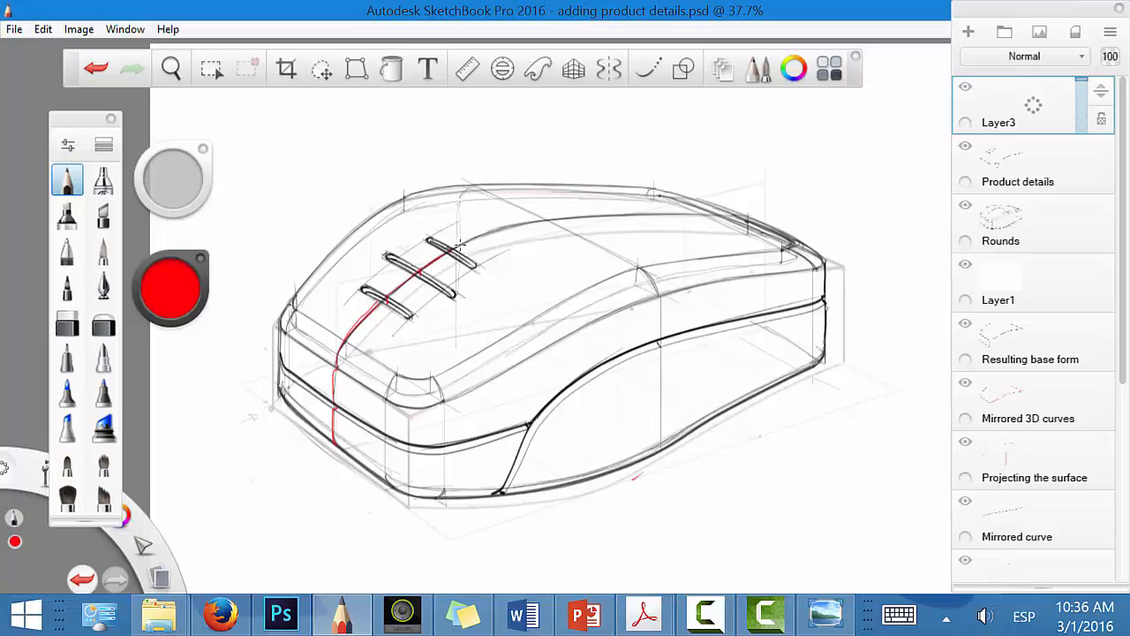
drag(516, 224, 701, 214)
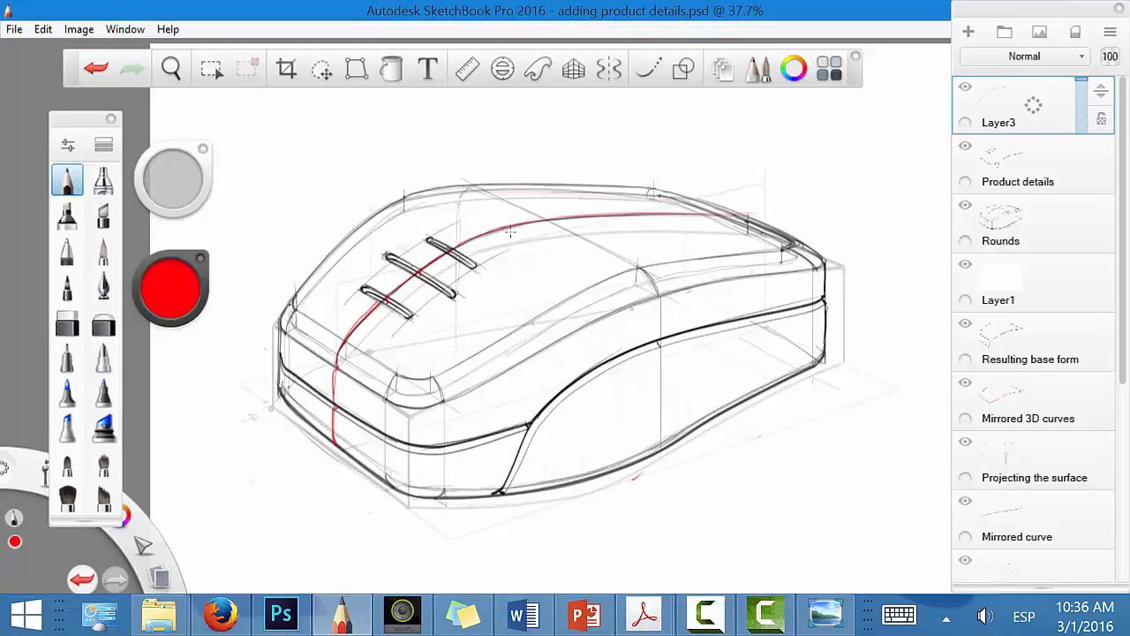
Step: Try a fourth slot outline behind the others, undo it, and mark both ends of the three slots with small red arrows
mouse_move(470, 201)
mouse_down()
mouse_move(532, 246)
mouse_move(469, 194)
mouse_move(536, 253)
mouse_up()
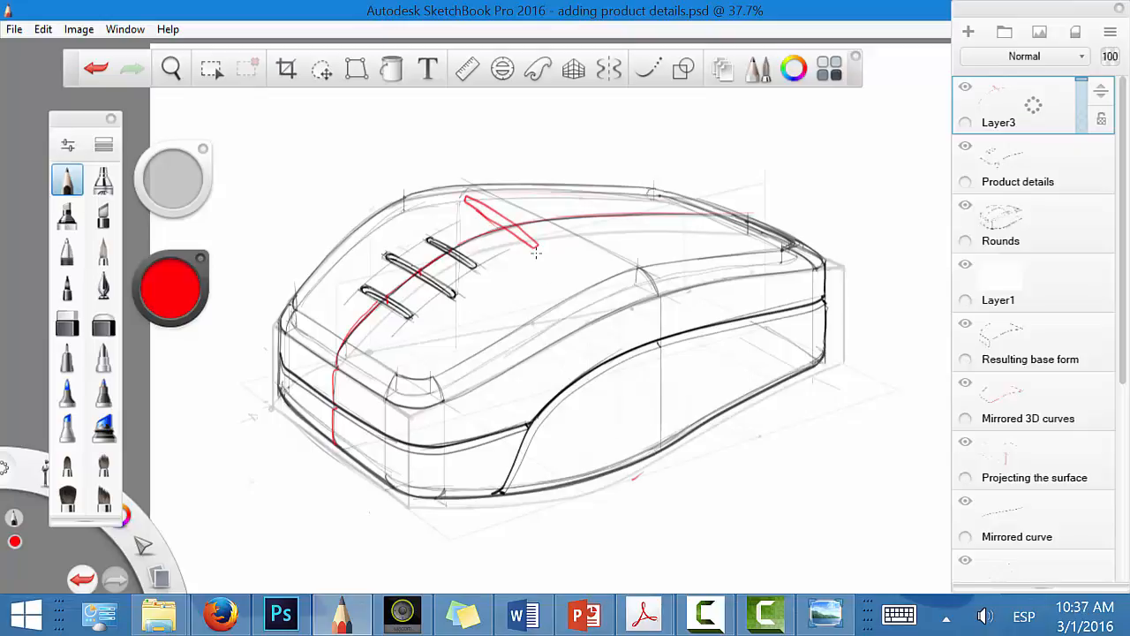
key(ctrl+z)
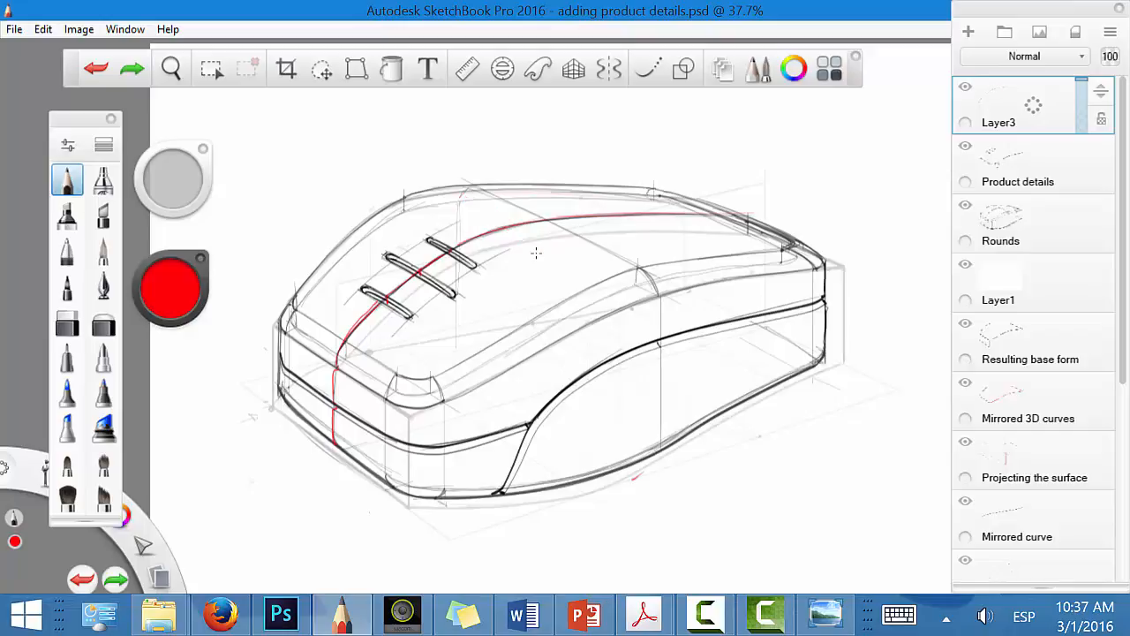
mouse_move(469, 204)
mouse_down()
mouse_move(476, 214)
mouse_move(458, 217)
mouse_move(480, 257)
mouse_move(491, 256)
mouse_up()
mouse_move(415, 231)
mouse_down()
mouse_move(405, 256)
mouse_move(447, 283)
mouse_up()
drag(449, 275, 462, 284)
drag(388, 272, 391, 284)
drag(415, 292, 407, 301)
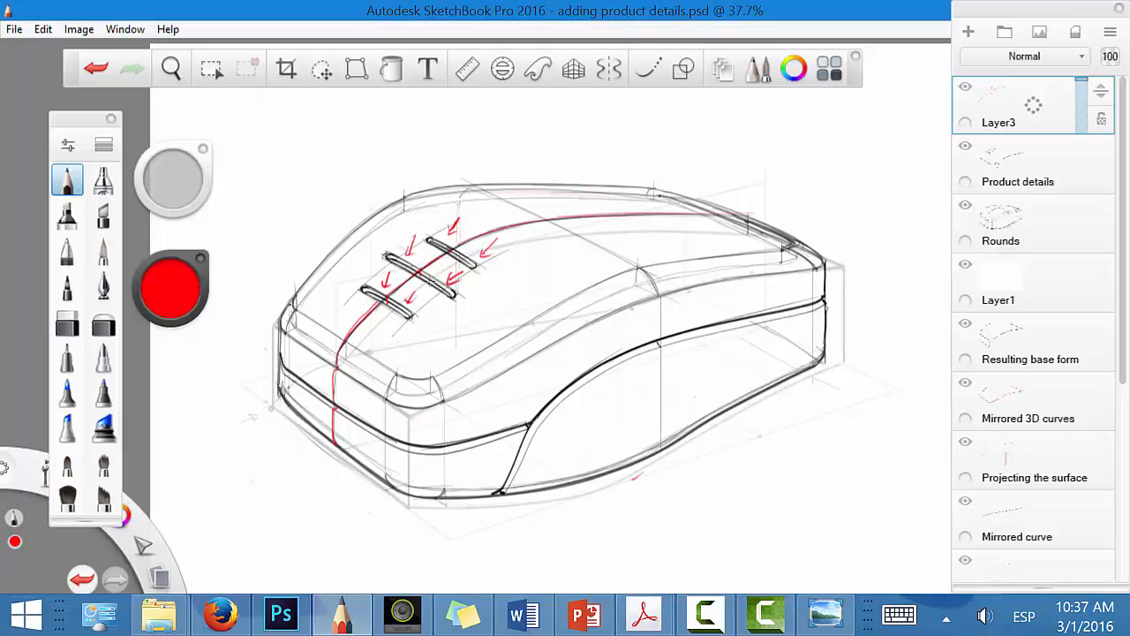
Step: Hide the Layer3, Product details and Rounds layers so that only the faded base form is shown
click(965, 86)
click(970, 154)
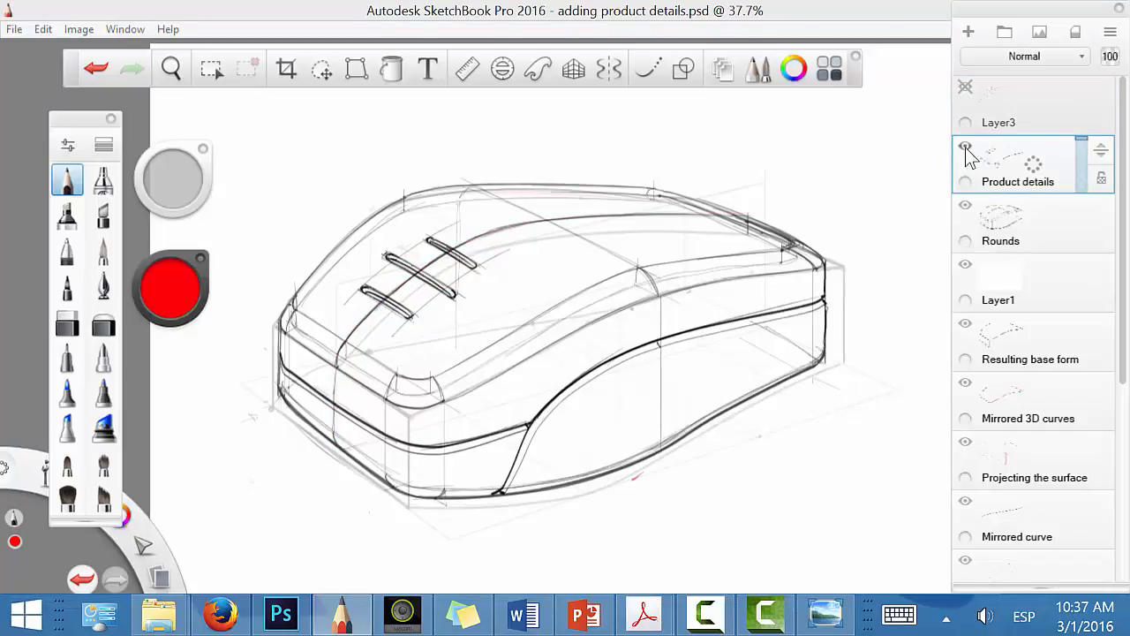
click(966, 146)
click(966, 205)
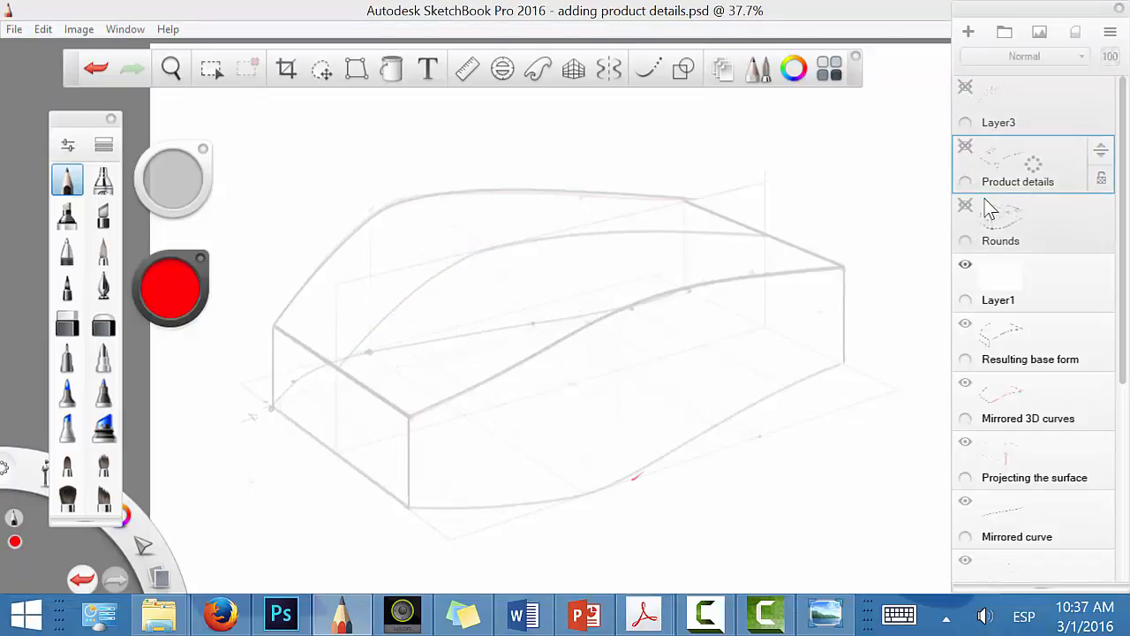
Step: Add a new empty layer directly above Layer1 and change the drawing colour to black
click(1016, 288)
drag(1031, 283, 1023, 235)
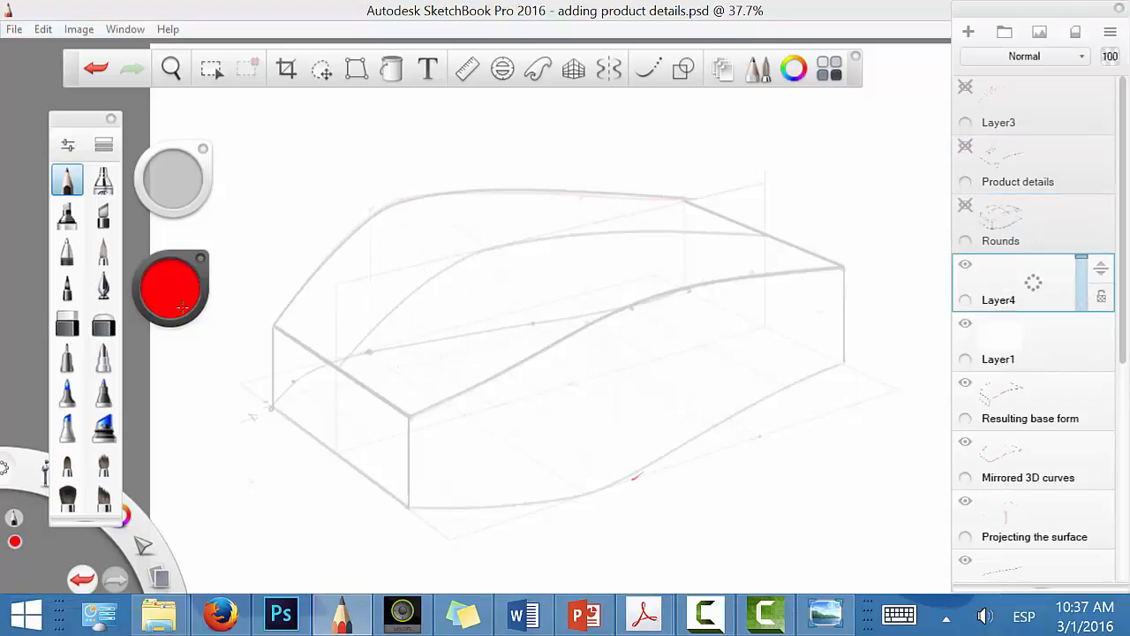
drag(173, 289, 210, 591)
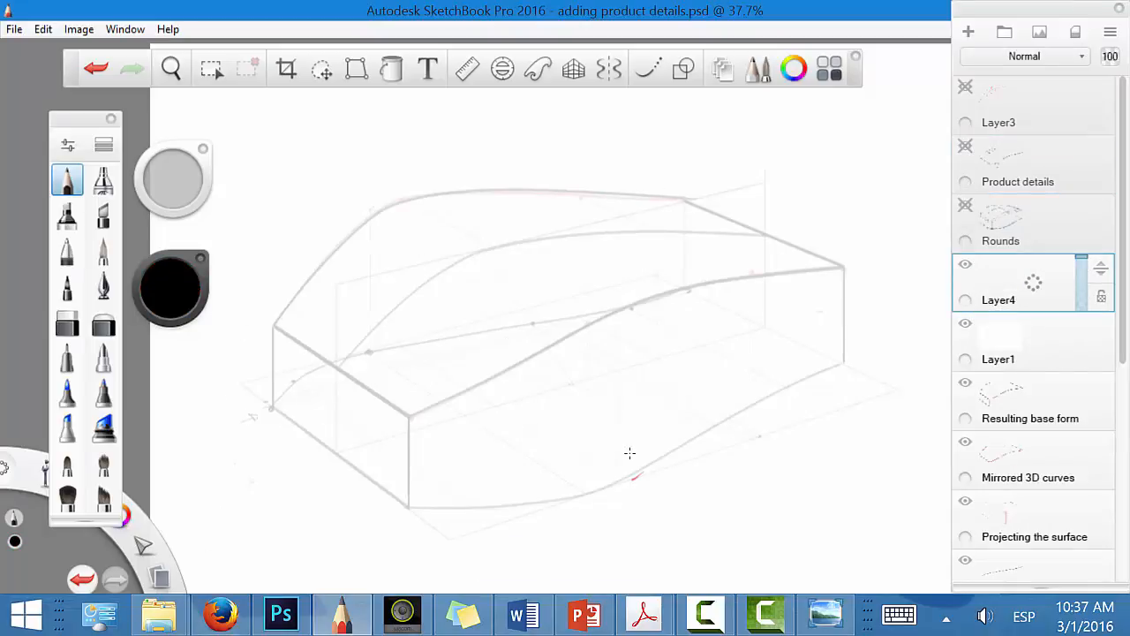
Step: Draw a thin inset line just inside the front bottom edge of the base form
key(space)
drag(536, 501, 602, 484)
drag(642, 490, 690, 422)
key(space)
drag(530, 521, 657, 421)
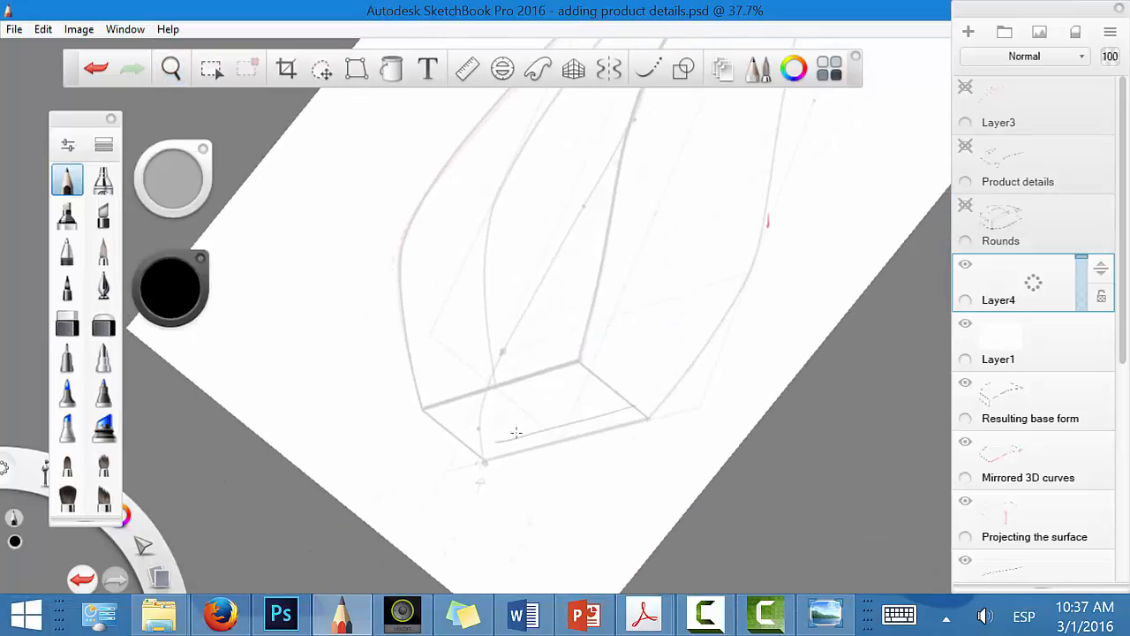
drag(499, 438, 630, 404)
Step: Draw the inset base curve inside the near side's bottom edge, from the front corner to the rear
key(space)
drag(686, 490, 537, 544)
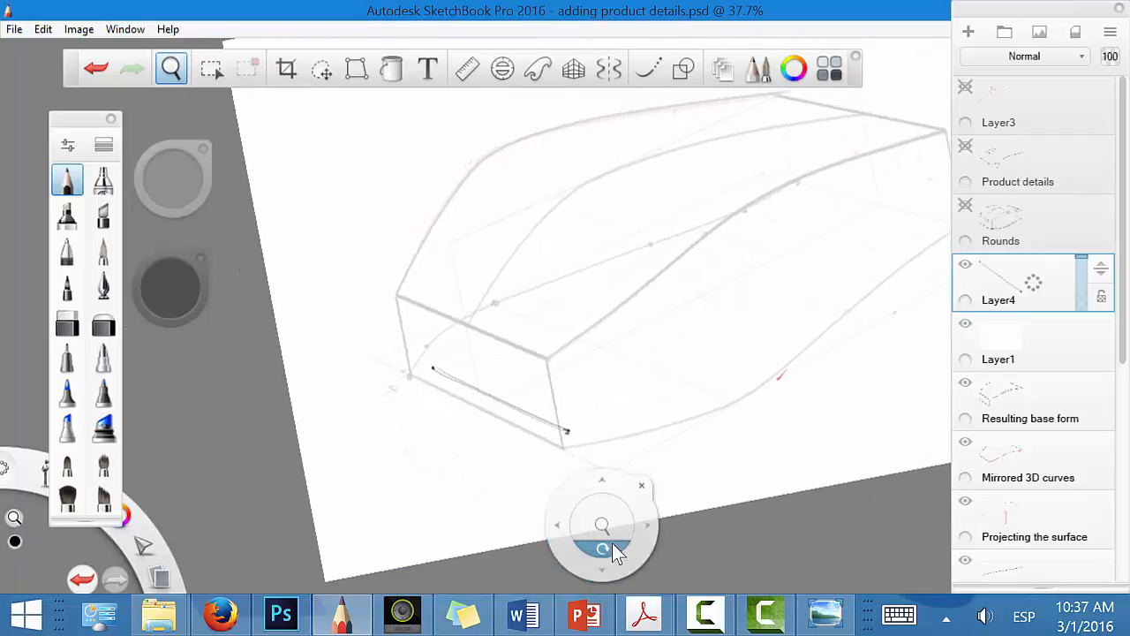
drag(613, 542, 543, 284)
drag(595, 348, 737, 266)
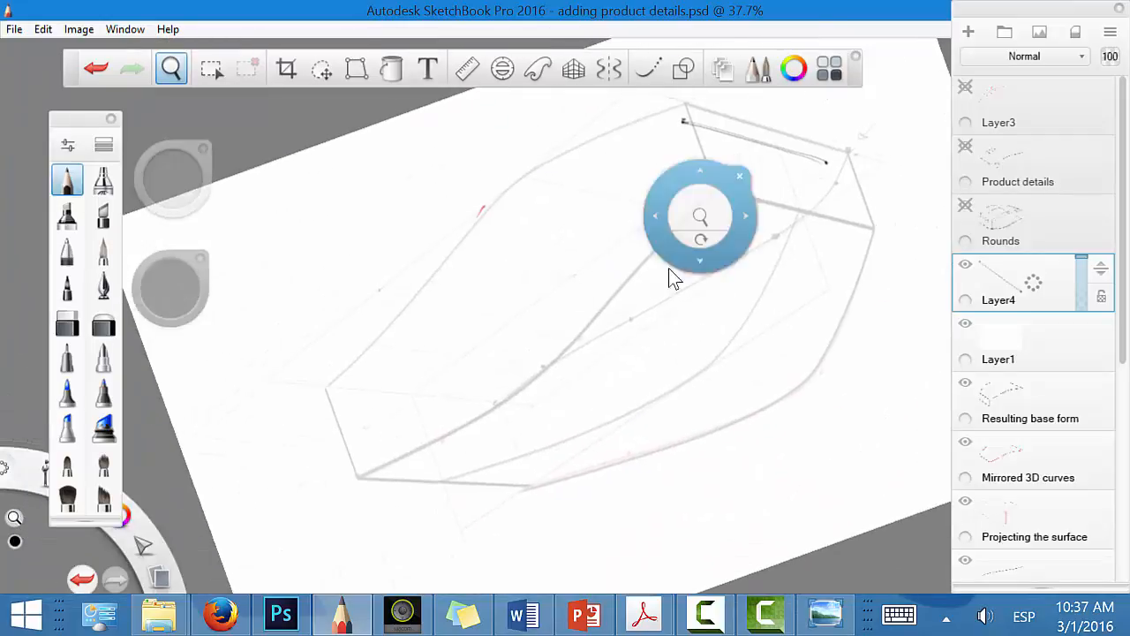
mouse_move(351, 384)
mouse_down()
mouse_move(409, 330)
mouse_move(482, 236)
mouse_up()
drag(435, 294, 546, 183)
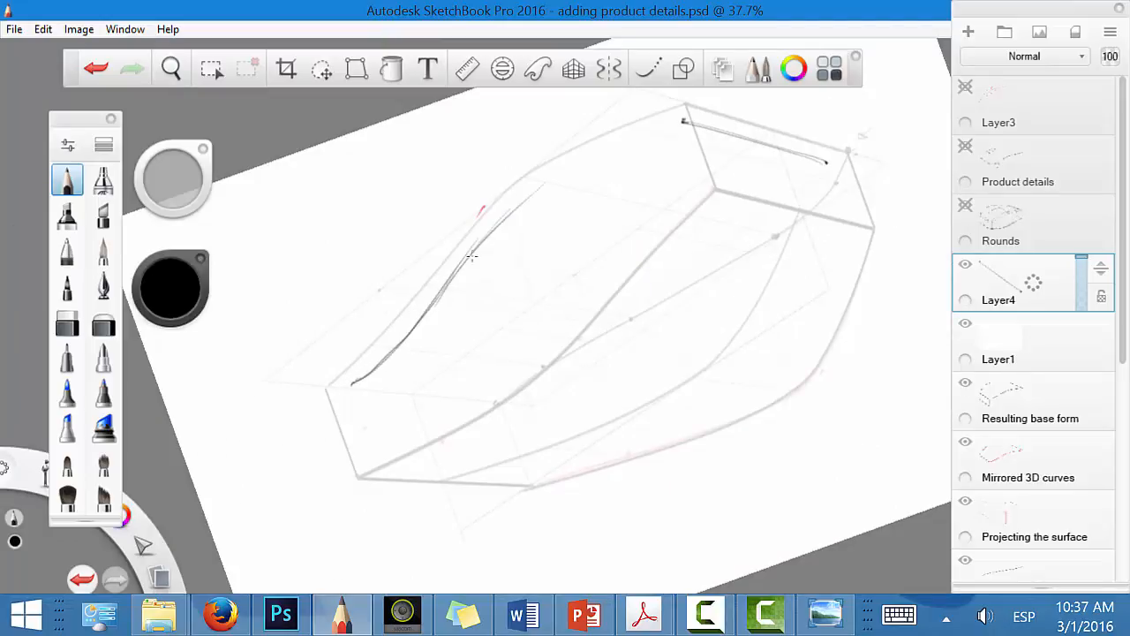
mouse_move(470, 260)
mouse_down()
mouse_move(558, 178)
mouse_move(685, 113)
mouse_up()
drag(517, 209, 682, 117)
Step: Hide the interface and draw the far side's inset base curve from the front corner towards the rear
key(space)
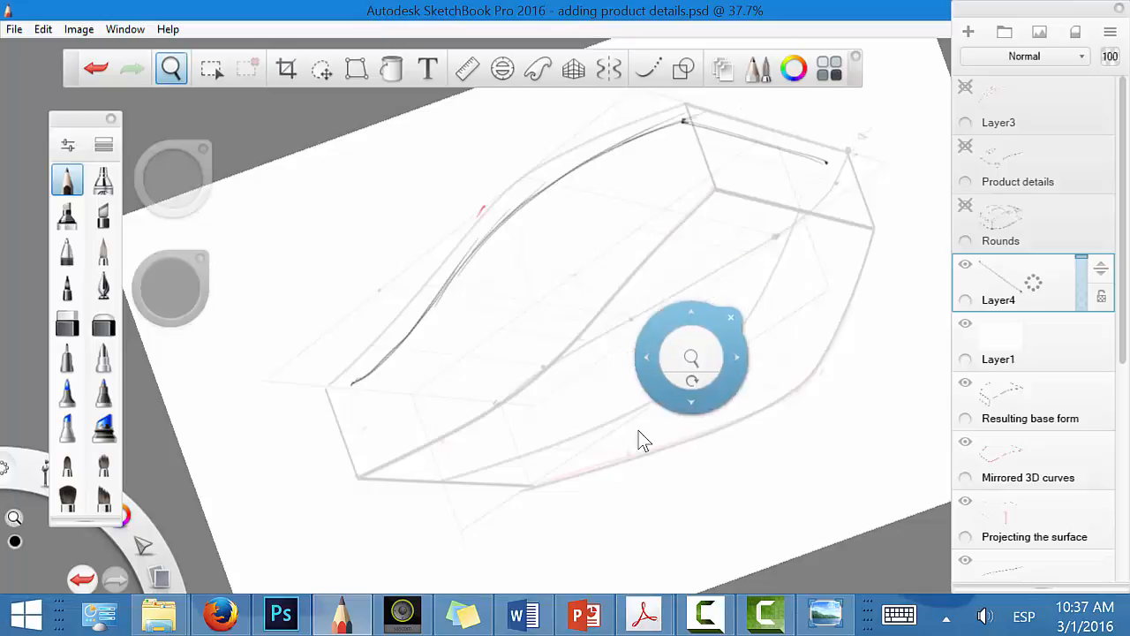
drag(691, 382, 641, 276)
key(Tab)
mouse_move(281, 481)
mouse_down()
mouse_move(362, 408)
mouse_move(607, 318)
mouse_move(439, 369)
mouse_move(541, 344)
mouse_up()
drag(459, 372, 775, 244)
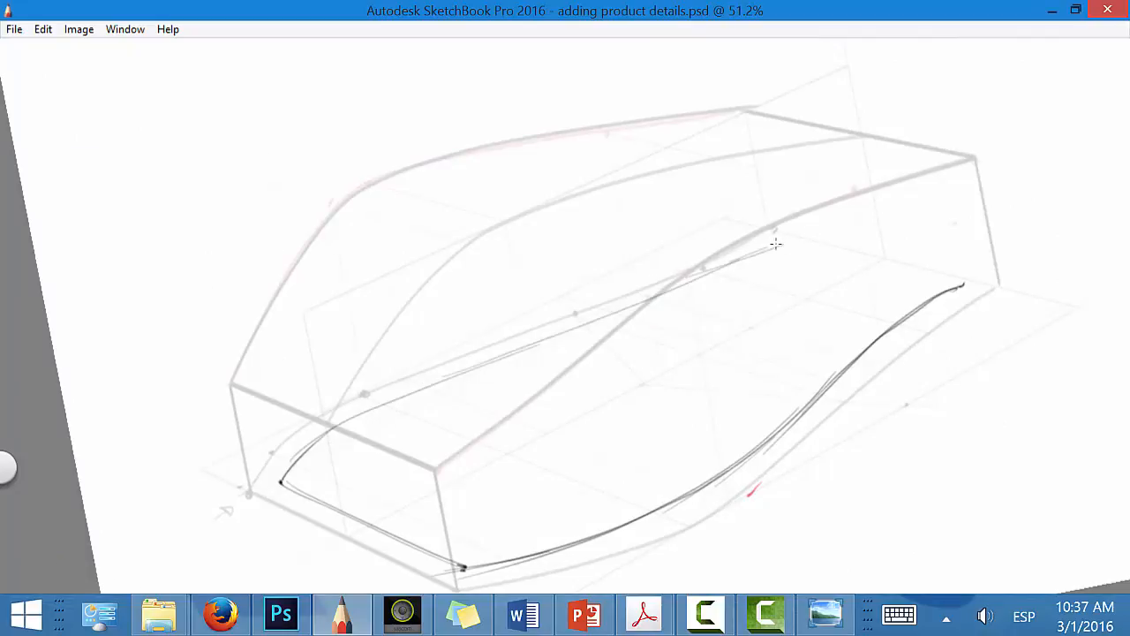
Step: Close the inset base outline with a straight rear line between the ends of the two side curves
key(space)
drag(776, 397, 795, 362)
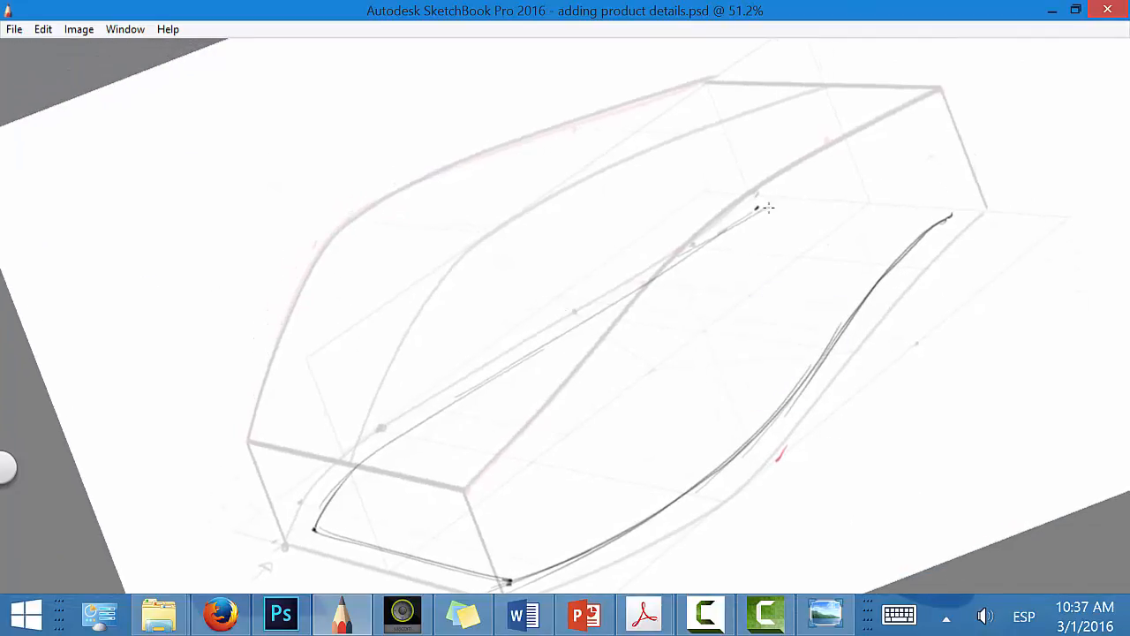
drag(761, 209, 951, 214)
Step: Draw tapered corner edges from the visible upper corners of the form down to the inset base corners
key(space)
mouse_move(928, 345)
mouse_down()
mouse_move(916, 396)
mouse_move(787, 496)
mouse_move(770, 482)
mouse_up()
drag(368, 375, 358, 479)
mouse_move(357, 479)
mouse_down()
mouse_move(367, 377)
mouse_move(358, 478)
mouse_up()
mouse_move(204, 226)
mouse_down()
mouse_move(217, 332)
mouse_move(204, 226)
mouse_up()
mouse_move(981, 289)
mouse_down()
mouse_move(921, 386)
mouse_move(983, 280)
mouse_move(920, 395)
mouse_up()
Step: Draw a middle cross-section line across the top, with vertical and tapered lines down the near side to the two base curves
key(space)
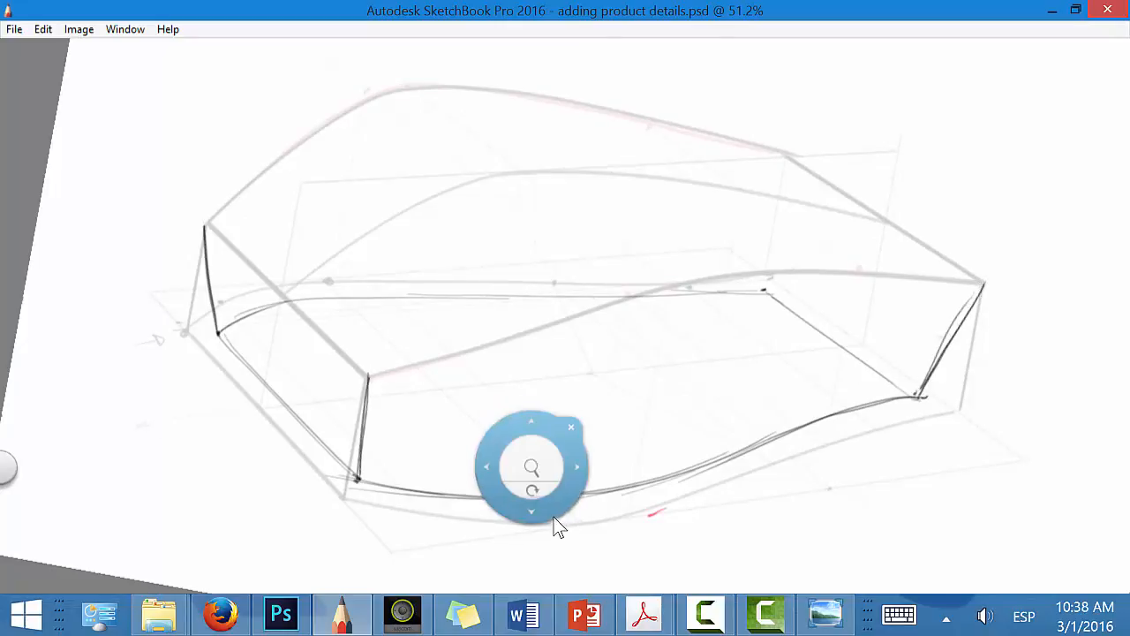
mouse_move(557, 525)
mouse_down()
mouse_move(595, 491)
mouse_move(570, 532)
mouse_move(613, 524)
mouse_move(716, 466)
mouse_up()
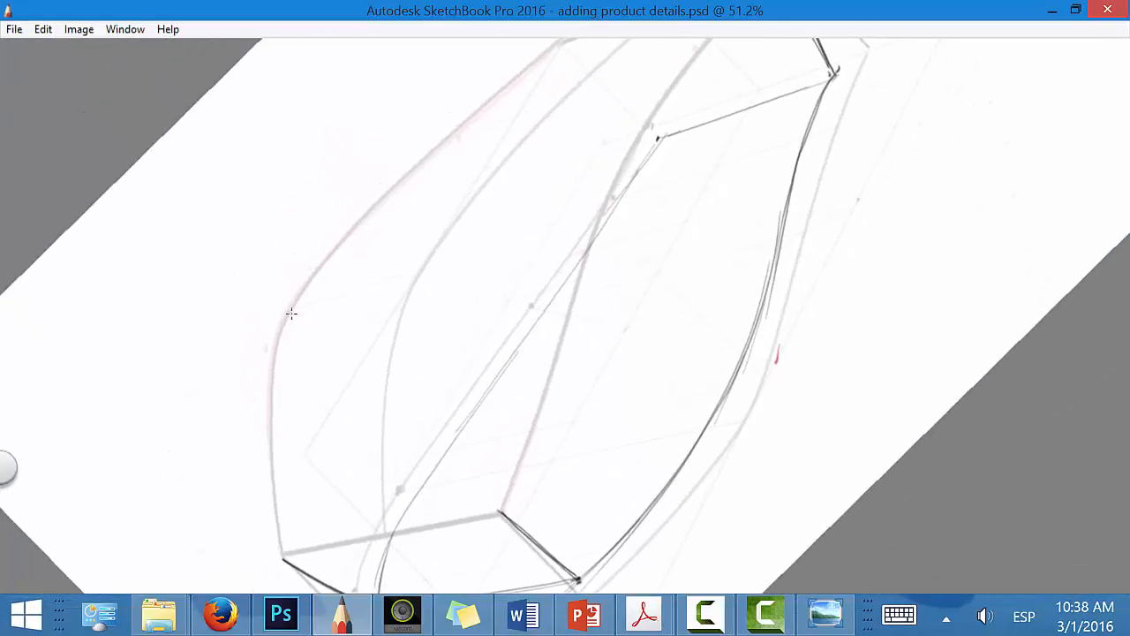
click(598, 213)
key(space)
mouse_move(701, 323)
mouse_down()
mouse_move(596, 384)
mouse_move(636, 397)
mouse_up()
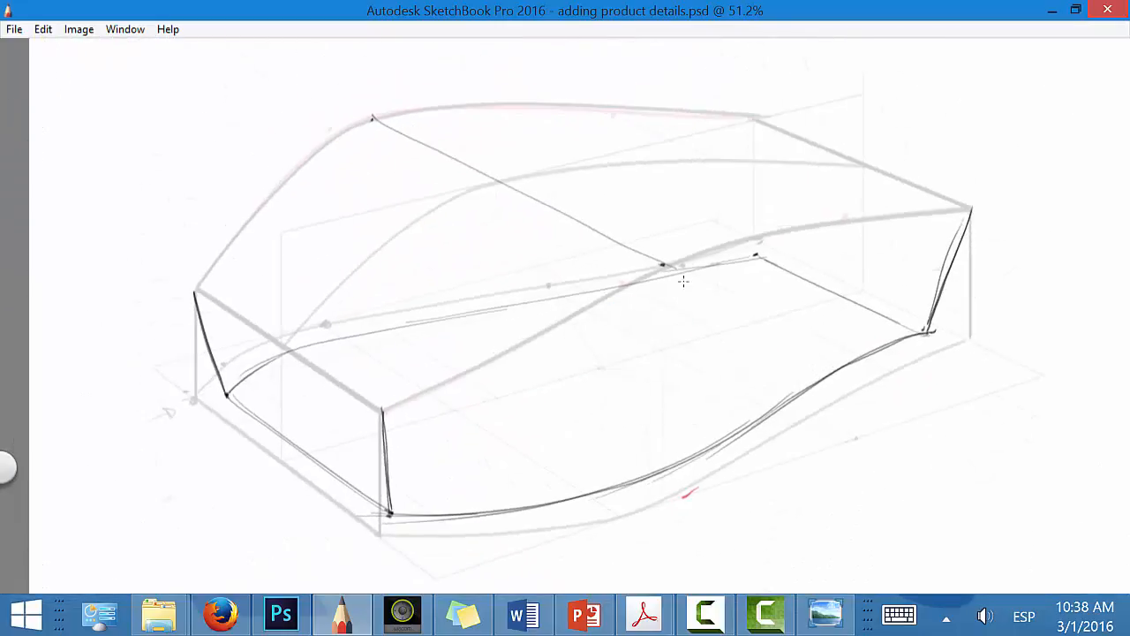
drag(664, 264, 667, 502)
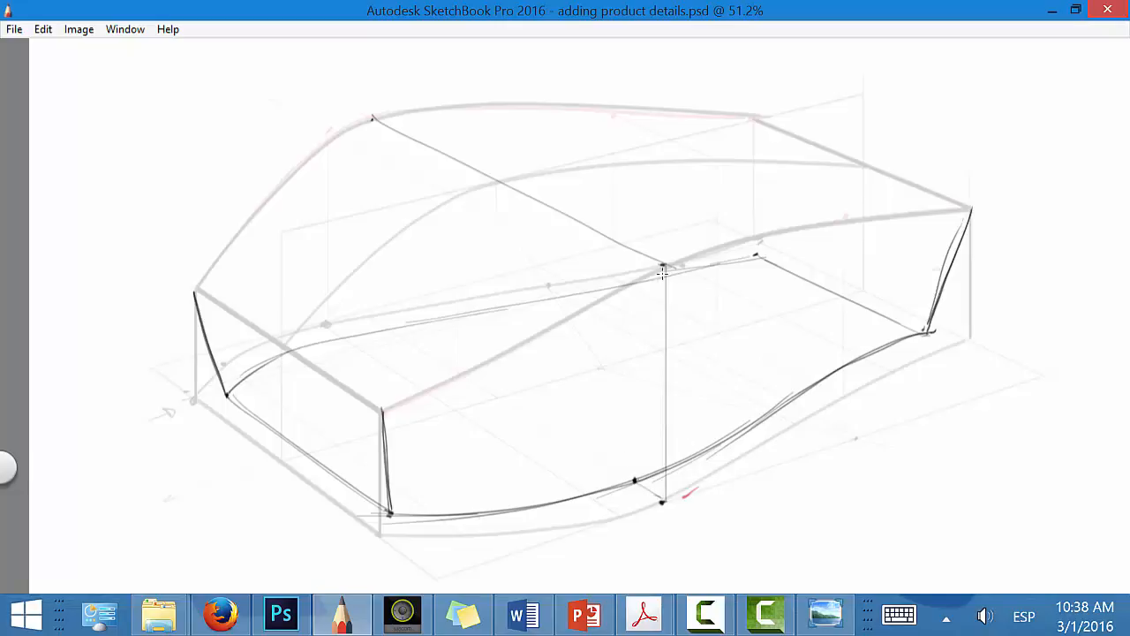
drag(663, 266, 634, 481)
Step: Add a new empty layer directly above Layer4 and hide the interface again
key(Tab)
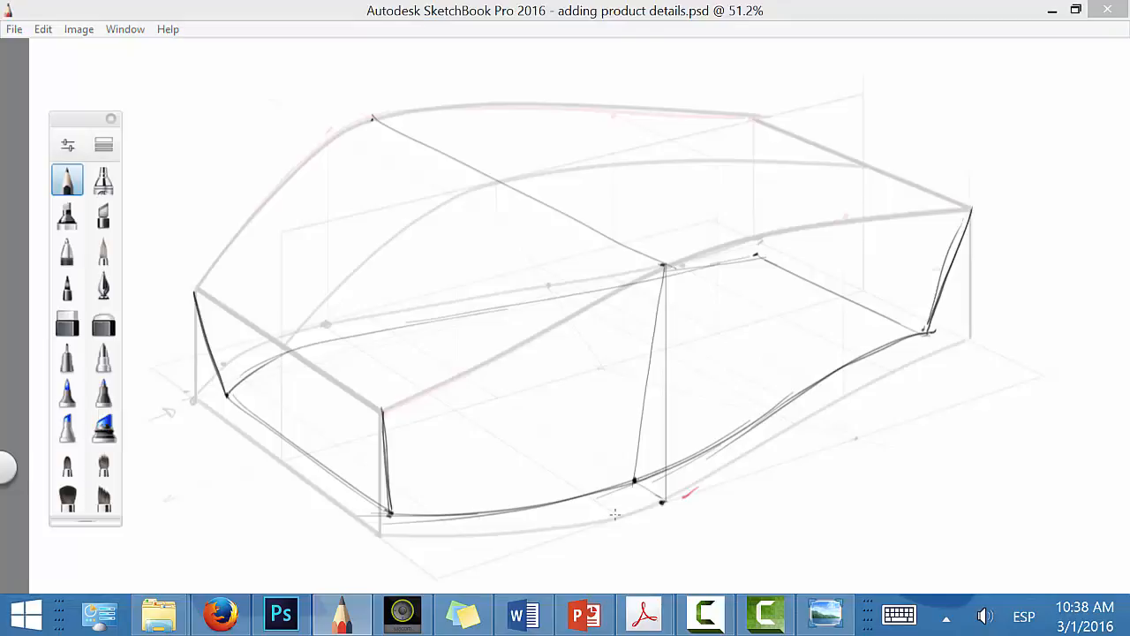
click(1039, 297)
click(1042, 246)
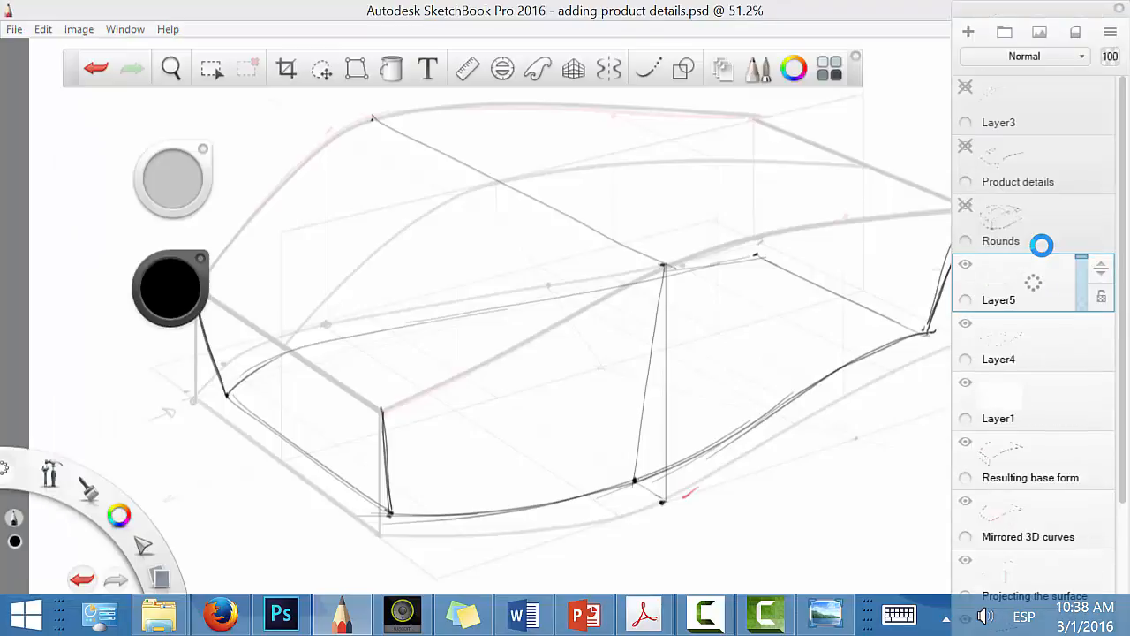
key(Tab)
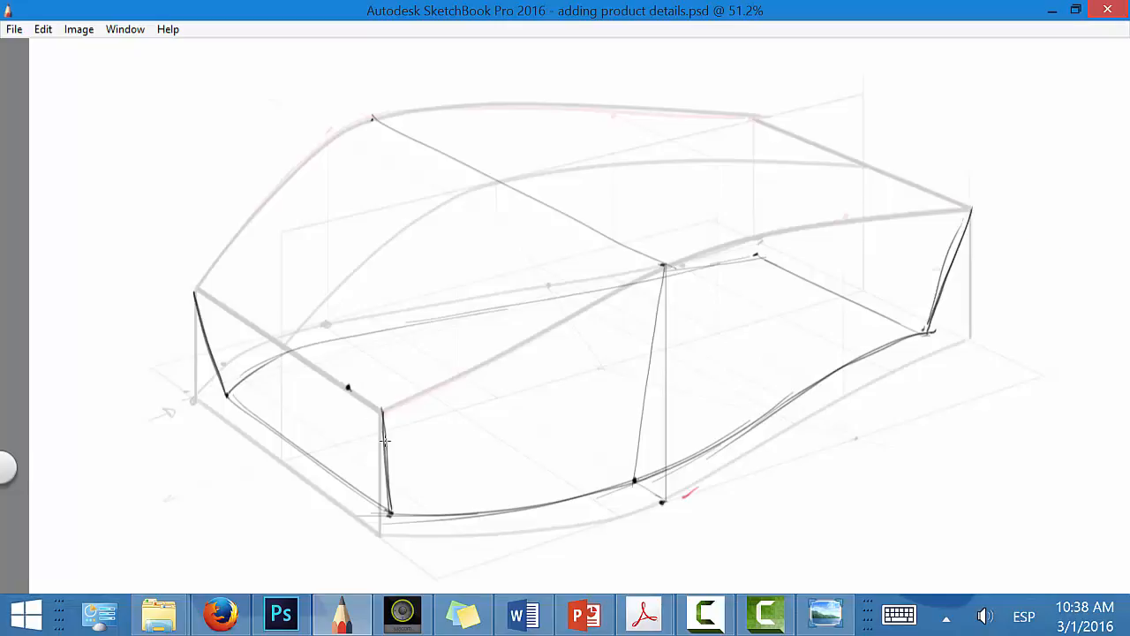
Step: Mark the radius points on the front face, carry the height across with a guide line, and round its near upper corner
mouse_move(350, 389)
mouse_down()
mouse_move(375, 406)
mouse_move(386, 441)
mouse_up()
key(space)
drag(464, 478, 631, 285)
drag(659, 382, 468, 419)
drag(551, 443, 563, 260)
drag(380, 442, 599, 345)
click(382, 438)
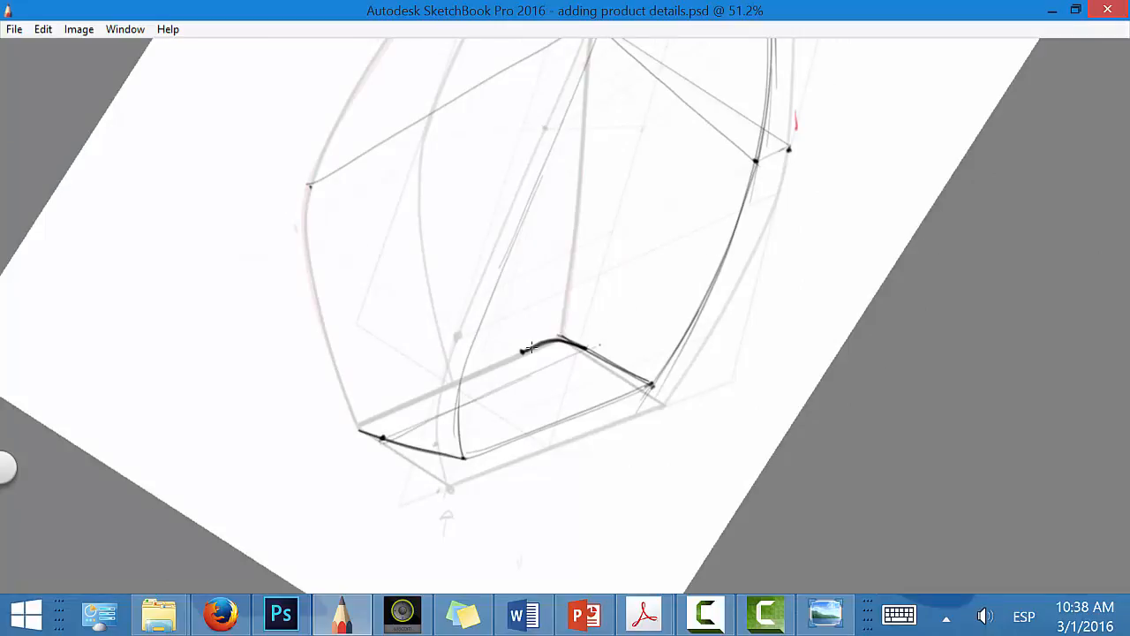
Step: Round the front face's far upper corner and trace the top edge between both arcs with a heavy line
click(449, 385)
mouse_move(384, 411)
mouse_down()
mouse_move(371, 428)
mouse_move(383, 438)
mouse_move(376, 418)
mouse_move(387, 410)
mouse_move(523, 351)
mouse_move(384, 409)
mouse_move(535, 347)
mouse_up()
mouse_move(535, 347)
mouse_down()
mouse_move(393, 409)
mouse_move(481, 367)
mouse_up()
key(space)
mouse_move(597, 421)
mouse_down()
mouse_move(553, 454)
mouse_move(398, 462)
mouse_up()
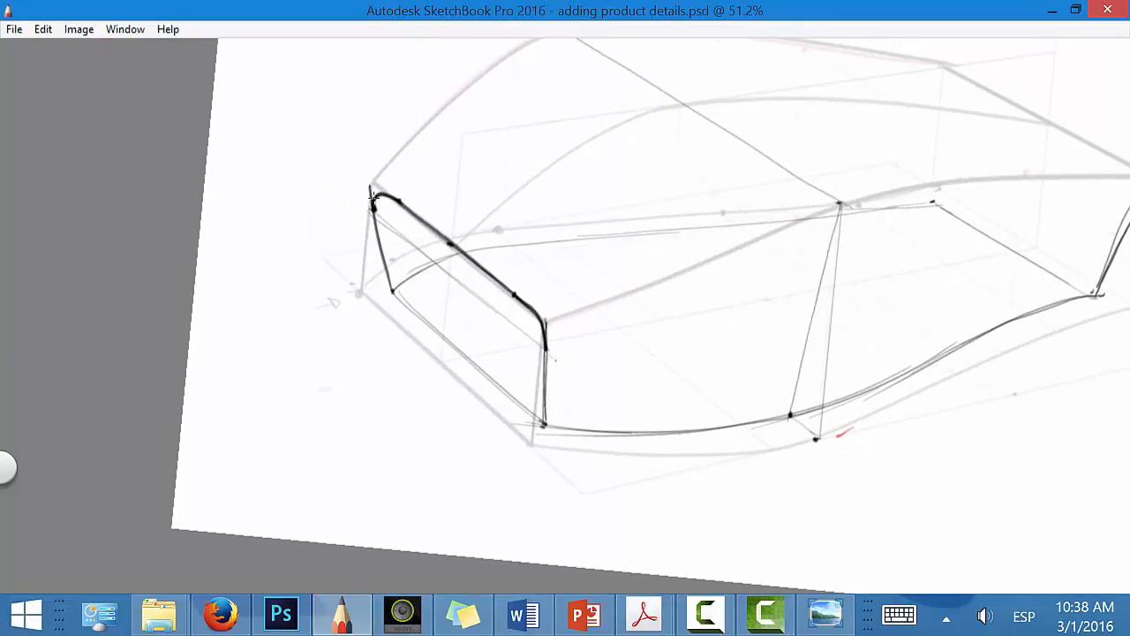
Step: Draw thin guide lines from the front face's upper radius points down to its bottom edge
key(space)
drag(567, 455, 613, 433)
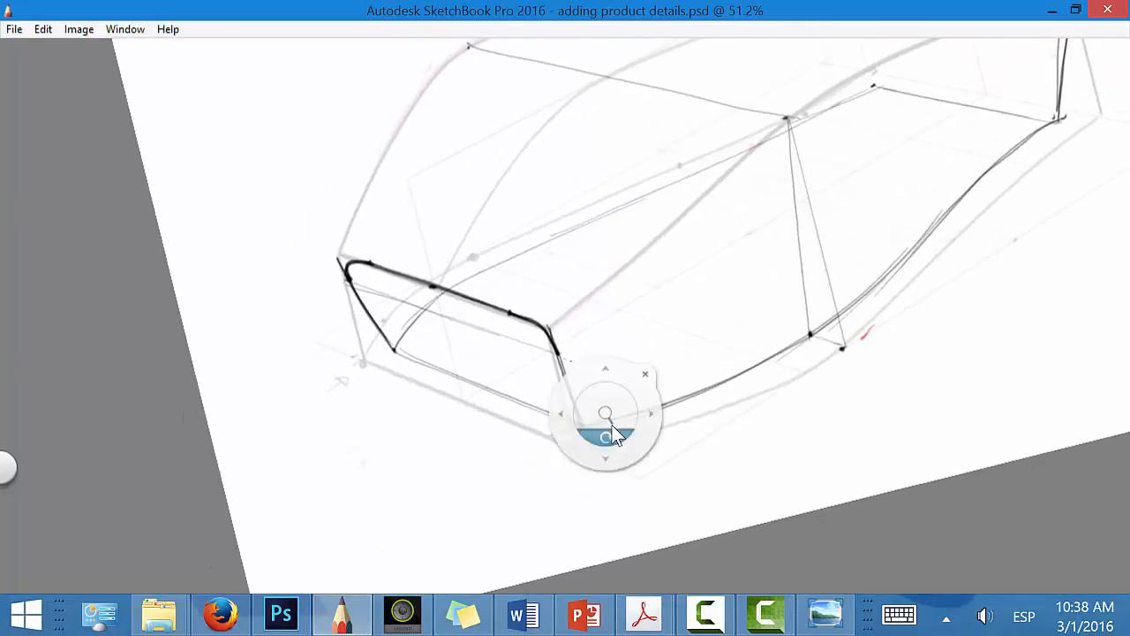
drag(509, 306, 549, 416)
drag(371, 261, 418, 356)
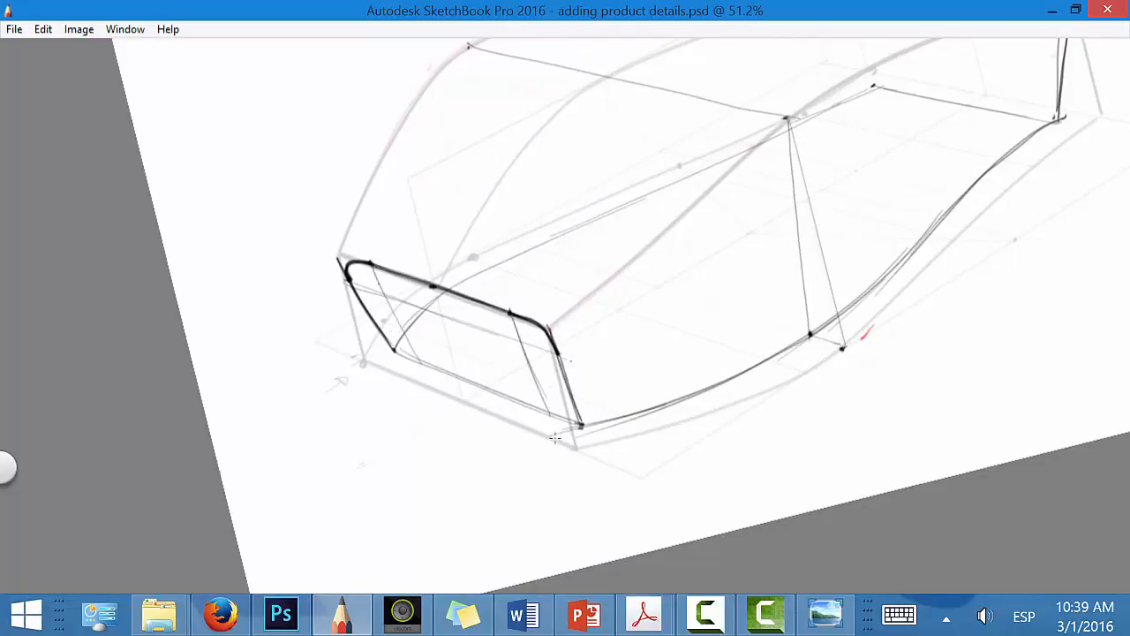
Step: Round the front face's lower corners and trace its bottom edge to close the heavy rounded outline
key(space)
mouse_move(579, 489)
mouse_down()
mouse_move(663, 466)
mouse_move(628, 383)
mouse_move(616, 402)
mouse_move(432, 441)
mouse_move(474, 442)
mouse_move(447, 444)
mouse_move(655, 399)
mouse_up()
key(space)
drag(477, 443, 630, 396)
Step: Draw another cross-section line across the top near the rear and down the near side to the inset base curve
key(space)
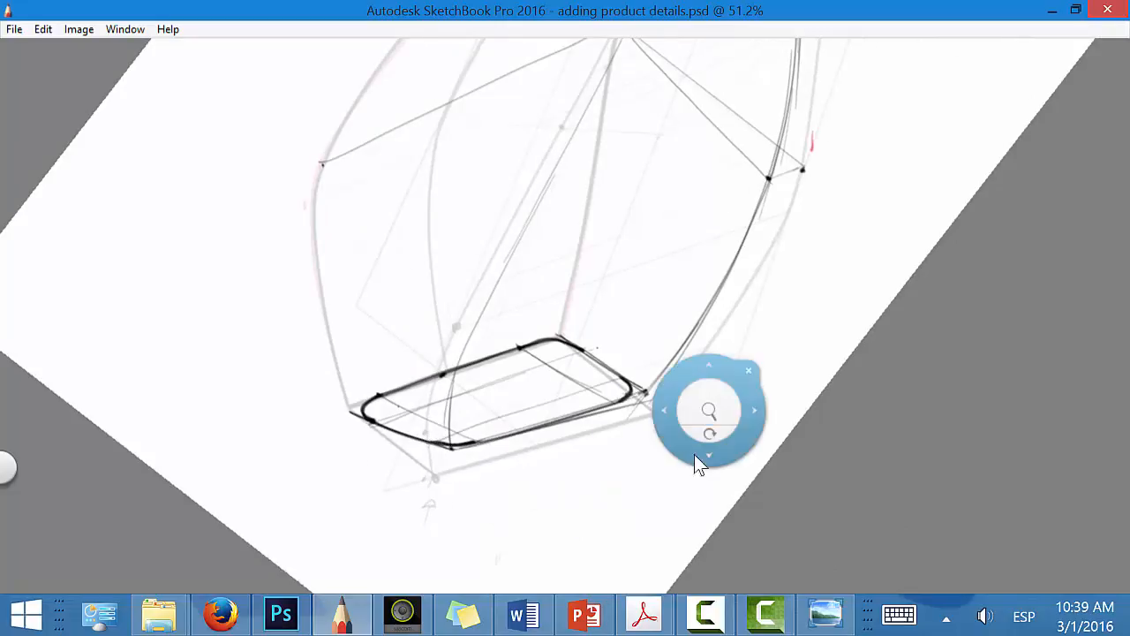
mouse_move(697, 462)
mouse_down()
mouse_move(681, 498)
mouse_move(562, 538)
mouse_move(575, 532)
mouse_up()
drag(727, 516, 588, 564)
drag(688, 435, 650, 446)
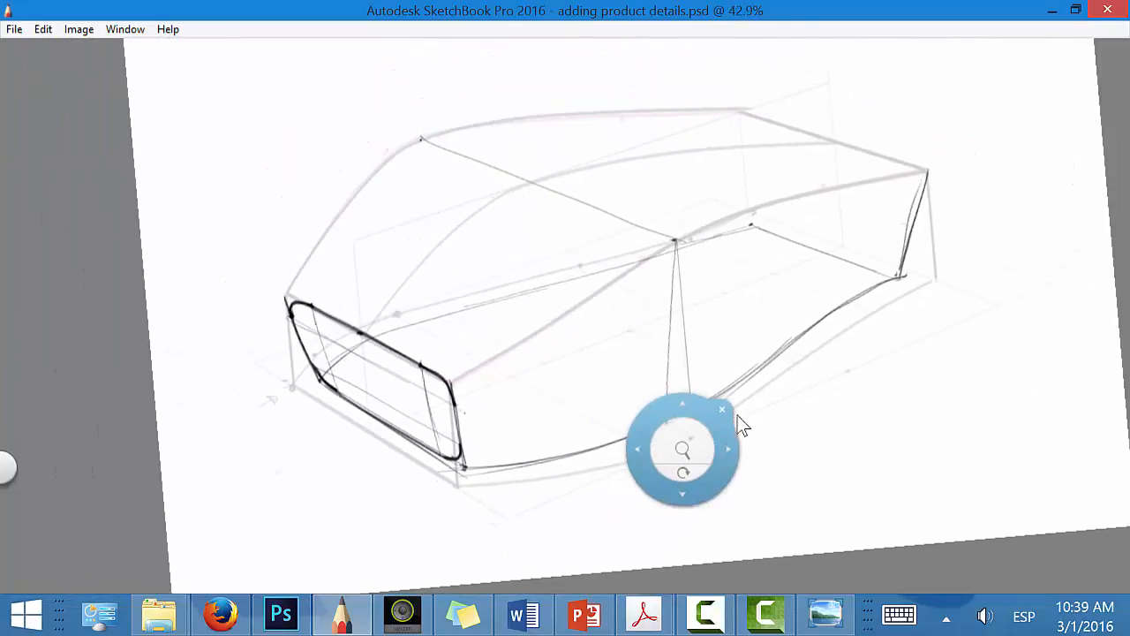
mouse_move(691, 355)
mouse_down()
mouse_move(771, 285)
mouse_move(716, 246)
mouse_up()
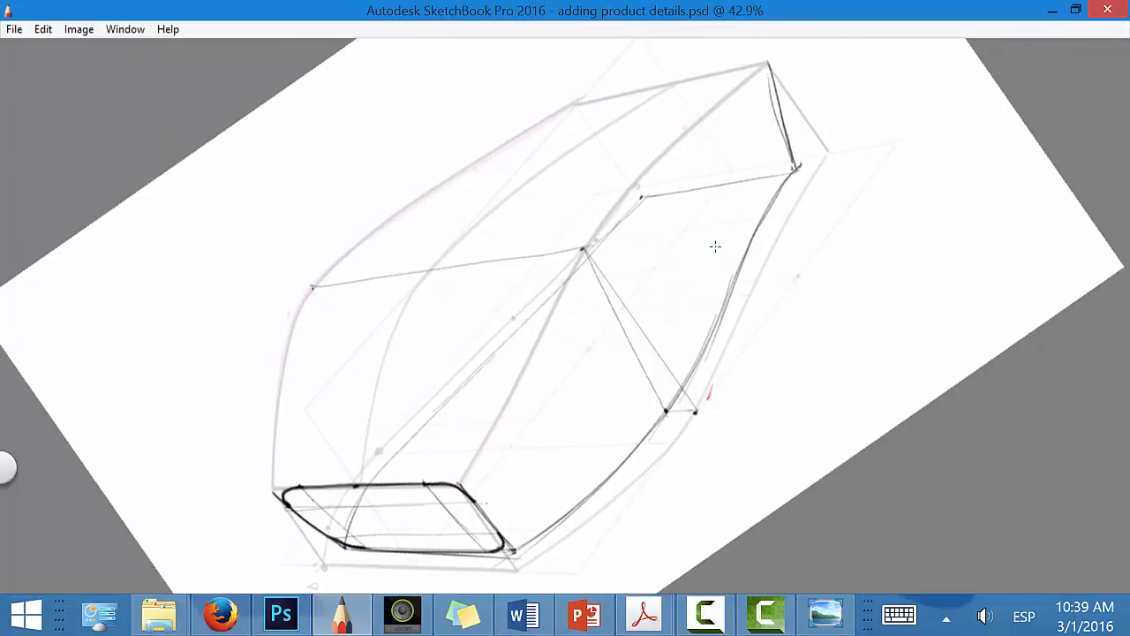
mouse_move(461, 168)
mouse_down()
mouse_move(732, 109)
mouse_move(786, 226)
mouse_move(749, 232)
mouse_up()
drag(708, 111, 749, 226)
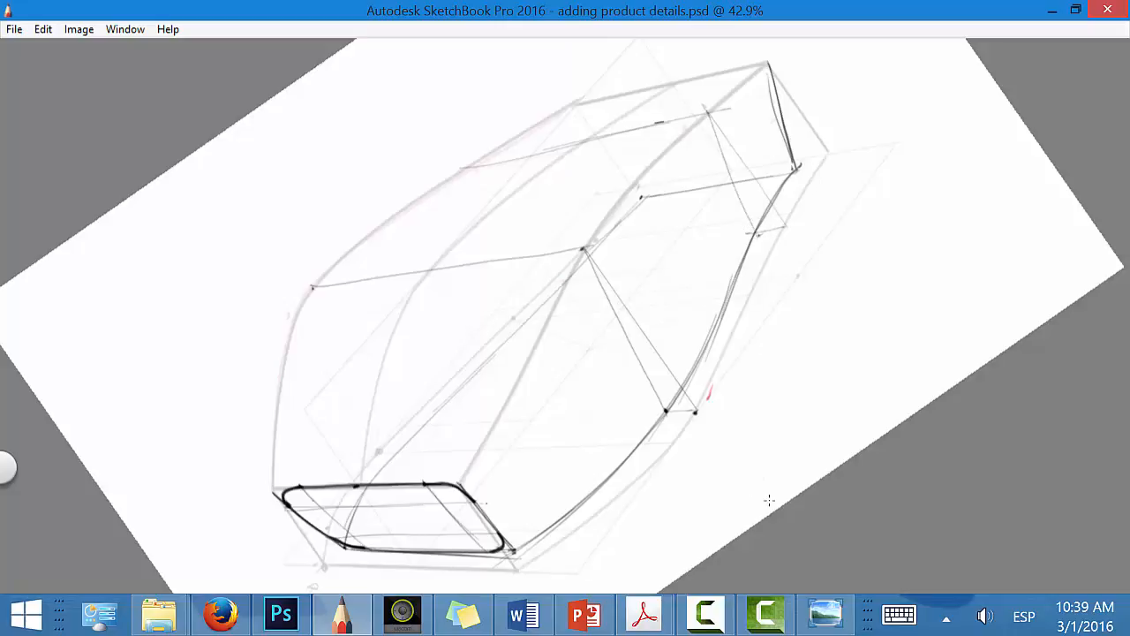
Step: Draw heavy arcs rounding the near upper corners of the middle cross-section and the rear face
key(space)
drag(583, 468, 449, 536)
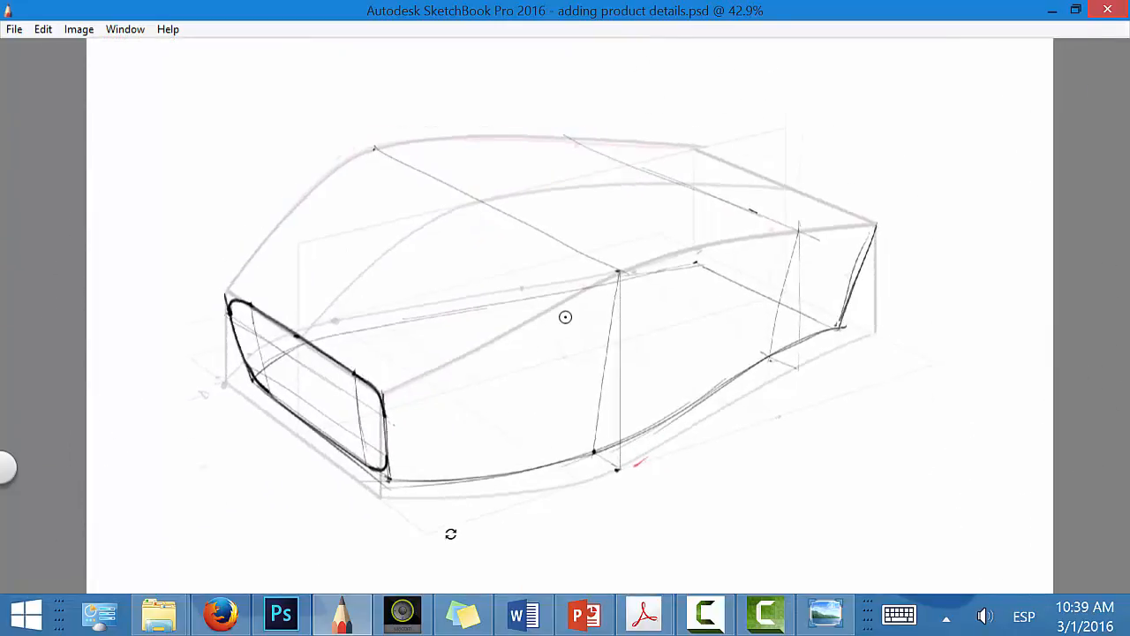
click(560, 238)
mouse_move(559, 238)
mouse_down()
mouse_move(604, 284)
mouse_move(607, 334)
mouse_up()
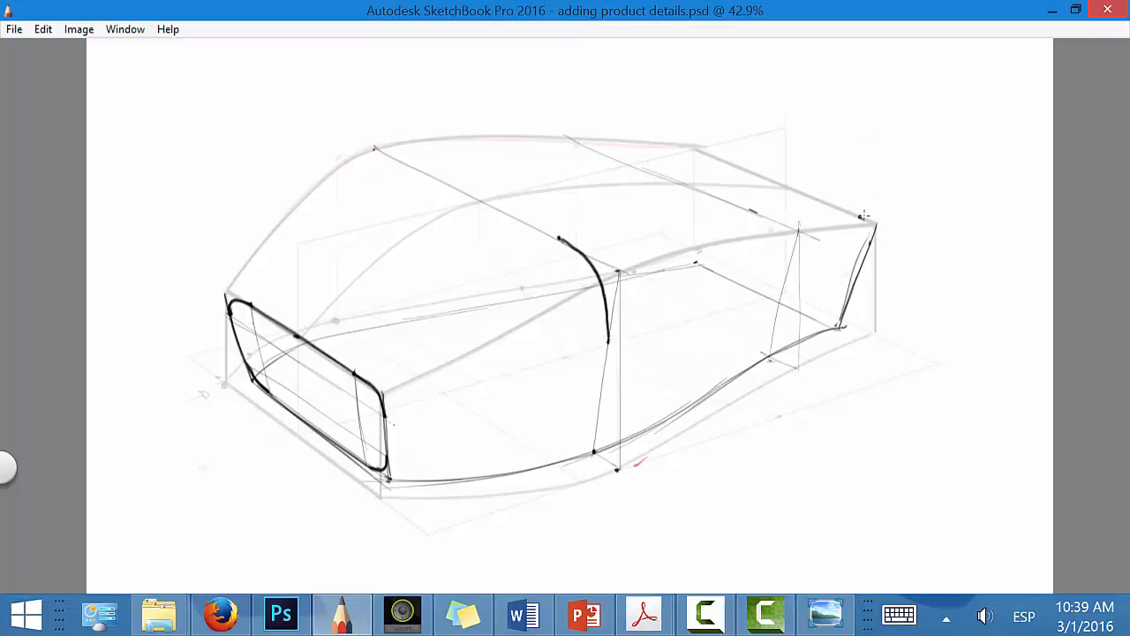
drag(863, 217, 872, 241)
Step: Draw the middle cross-section's centre and far-side lines down to the base and connect its bottom across the inset base
key(space)
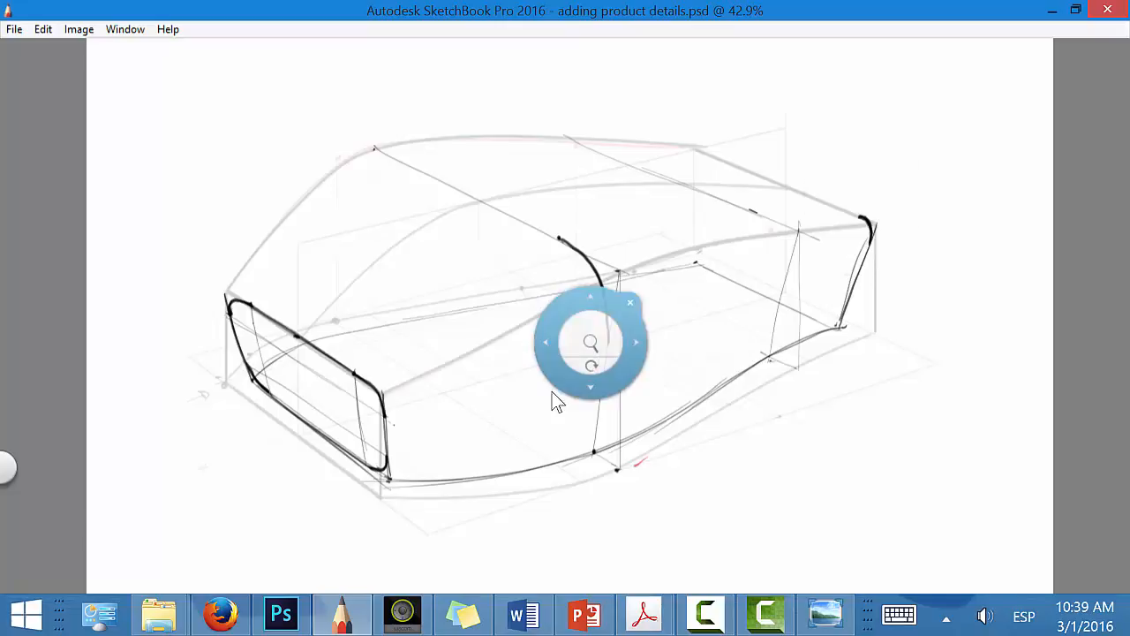
drag(587, 375, 657, 336)
mouse_move(649, 369)
mouse_down()
mouse_move(626, 291)
mouse_move(618, 295)
mouse_up()
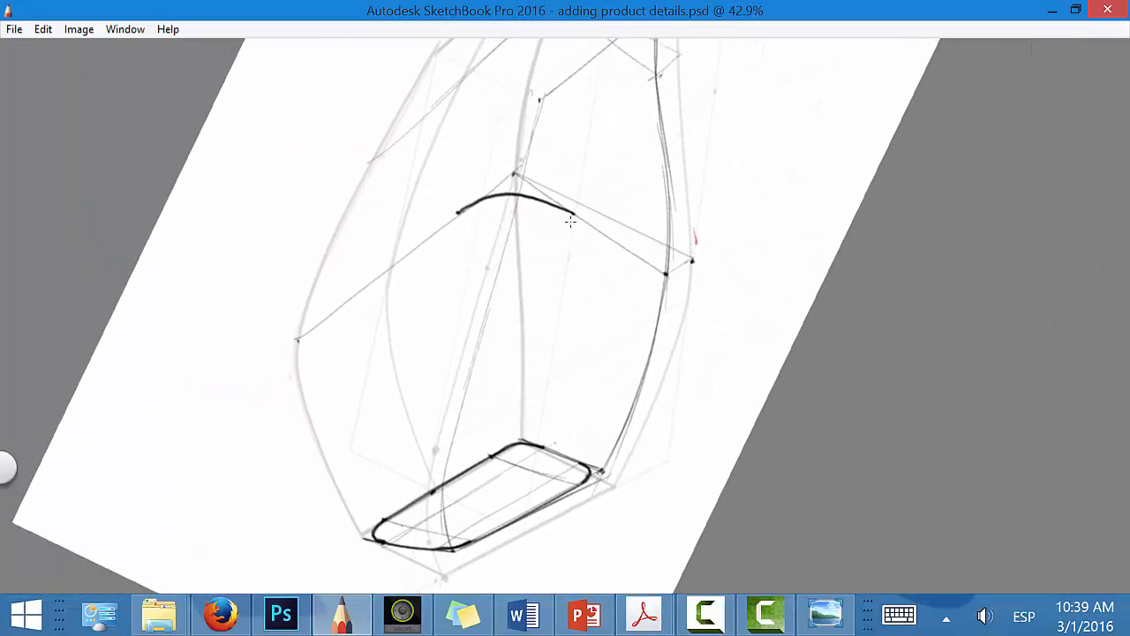
key(space)
drag(681, 312, 445, 421)
key(space)
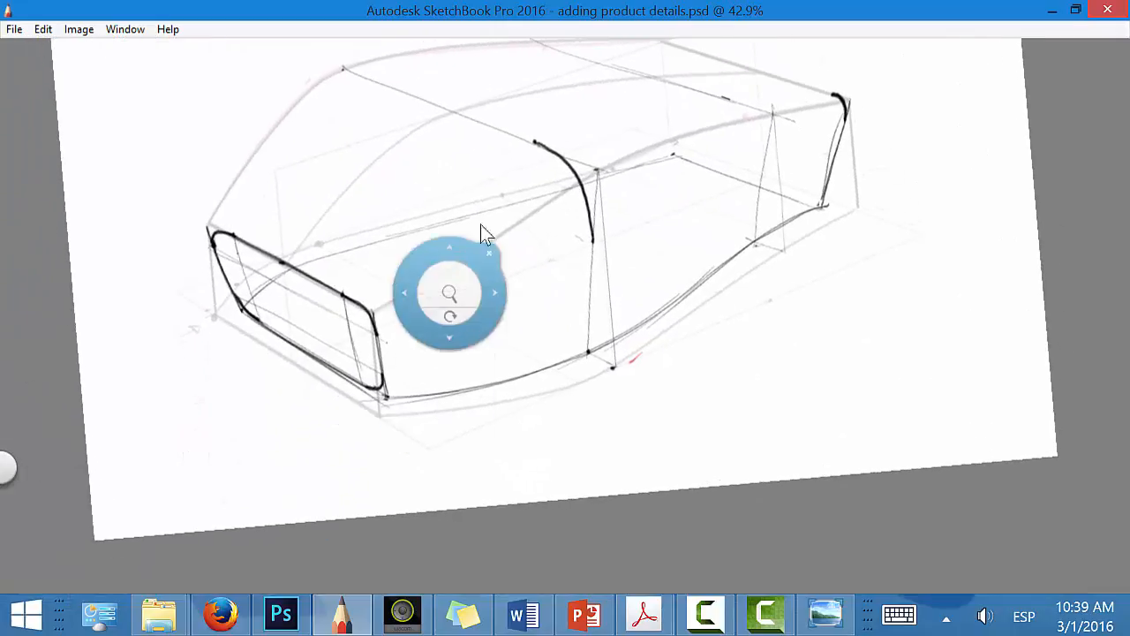
drag(454, 113, 452, 297)
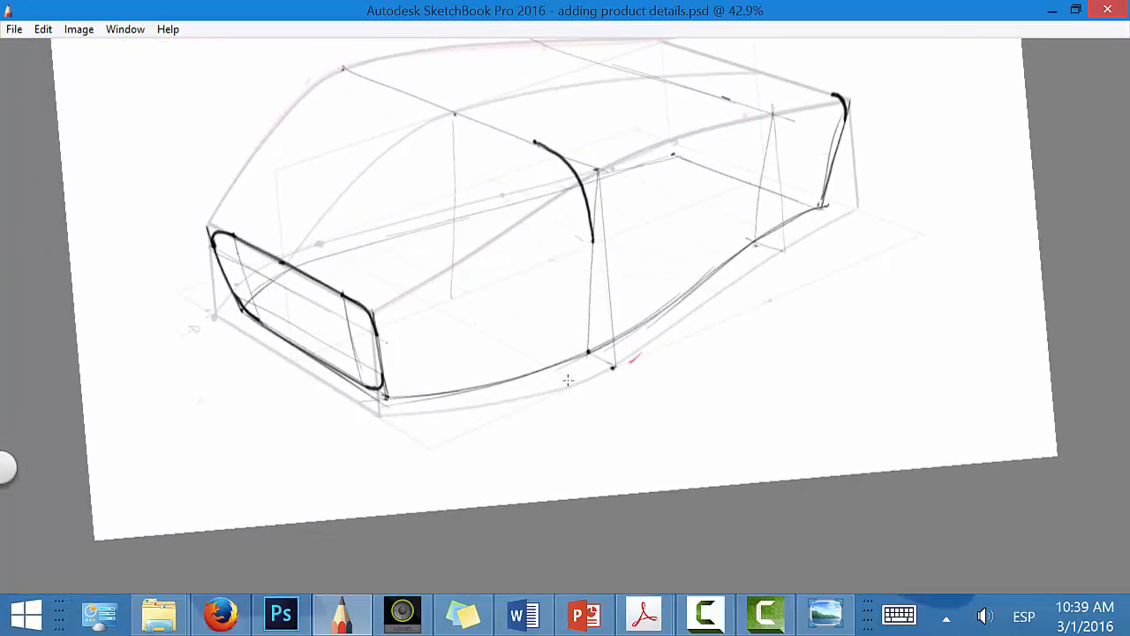
drag(342, 69, 359, 239)
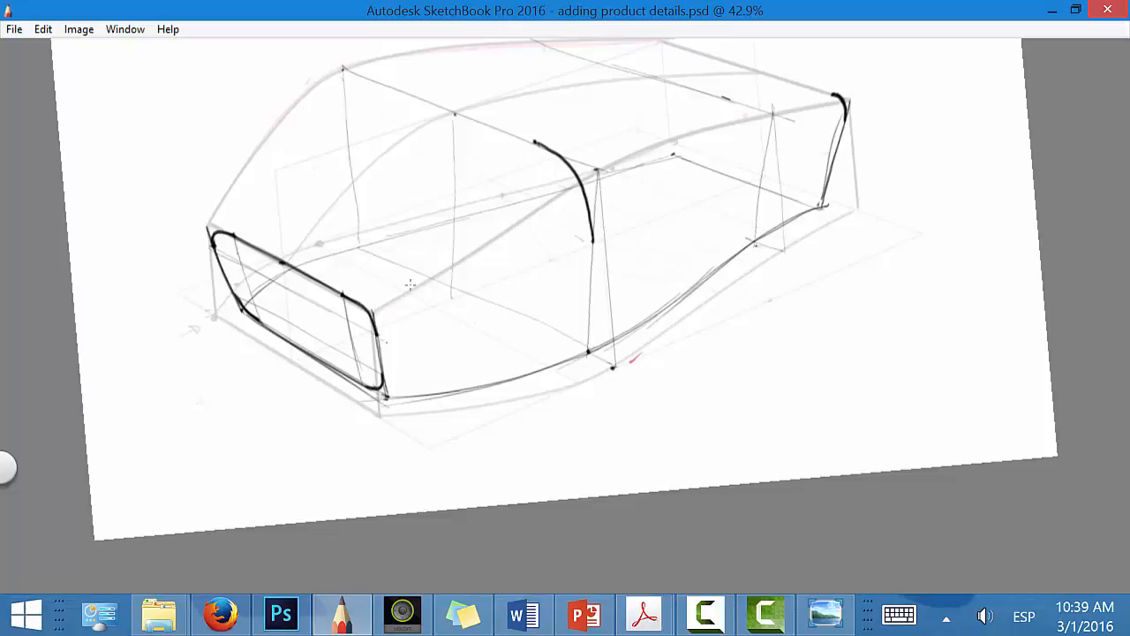
key(space)
drag(588, 411, 664, 364)
drag(362, 404, 604, 328)
Step: Carry the near arc's height across the middle cross-section, round its far upper corner, and join both arcs along the top
drag(534, 241, 457, 267)
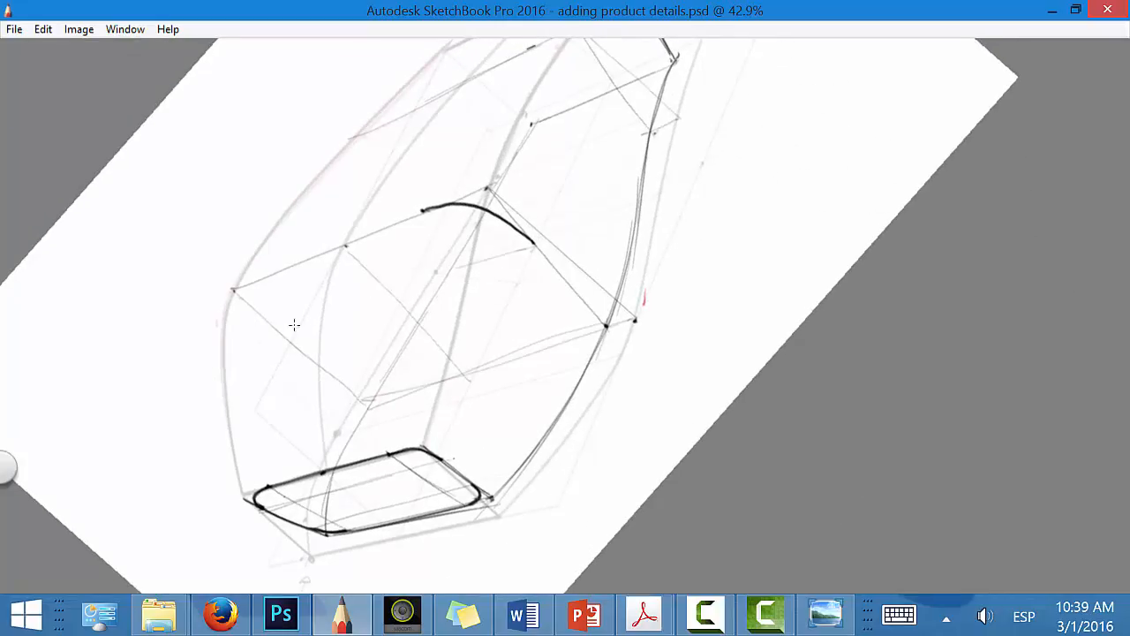
mouse_move(272, 333)
mouse_down()
mouse_move(527, 243)
mouse_move(279, 329)
mouse_up()
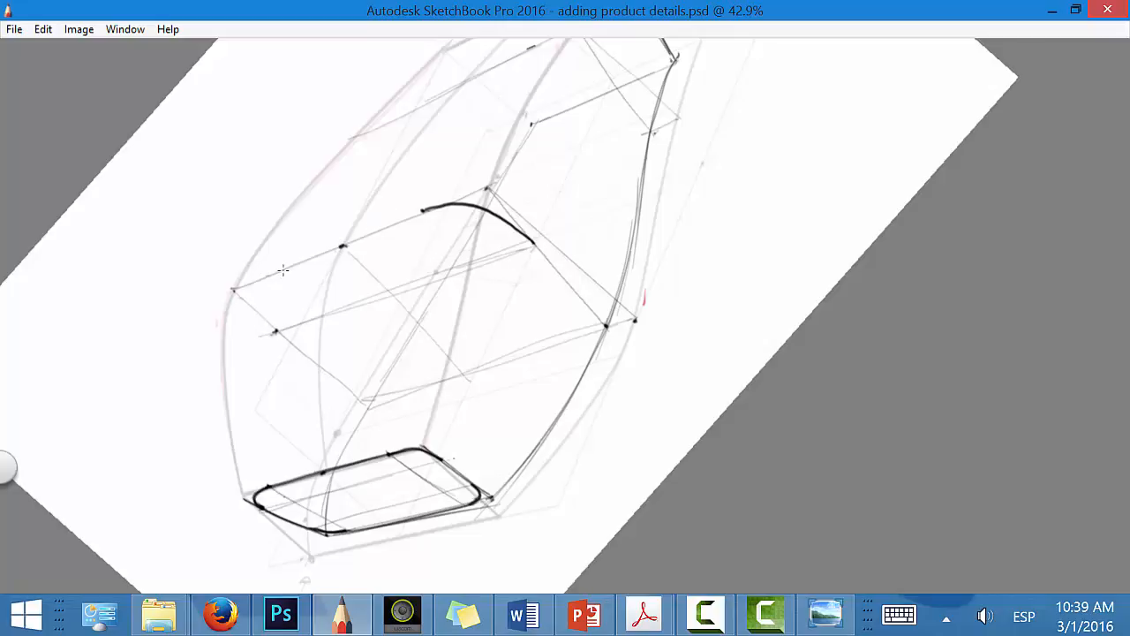
mouse_move(283, 270)
mouse_down()
mouse_move(258, 297)
mouse_move(272, 332)
mouse_move(422, 212)
mouse_move(266, 280)
mouse_move(275, 331)
mouse_up()
drag(264, 277, 410, 219)
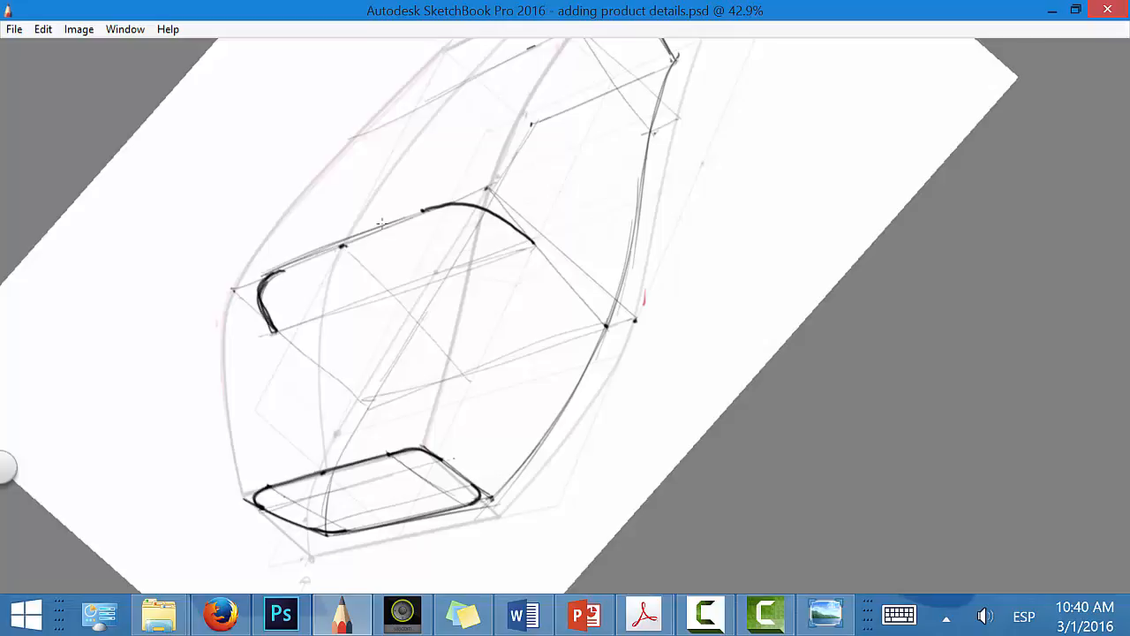
Step: Round the rear face's far upper corner and trace its top edge across to the near arc
key(space)
drag(458, 335, 501, 258)
drag(512, 311, 432, 359)
key(space)
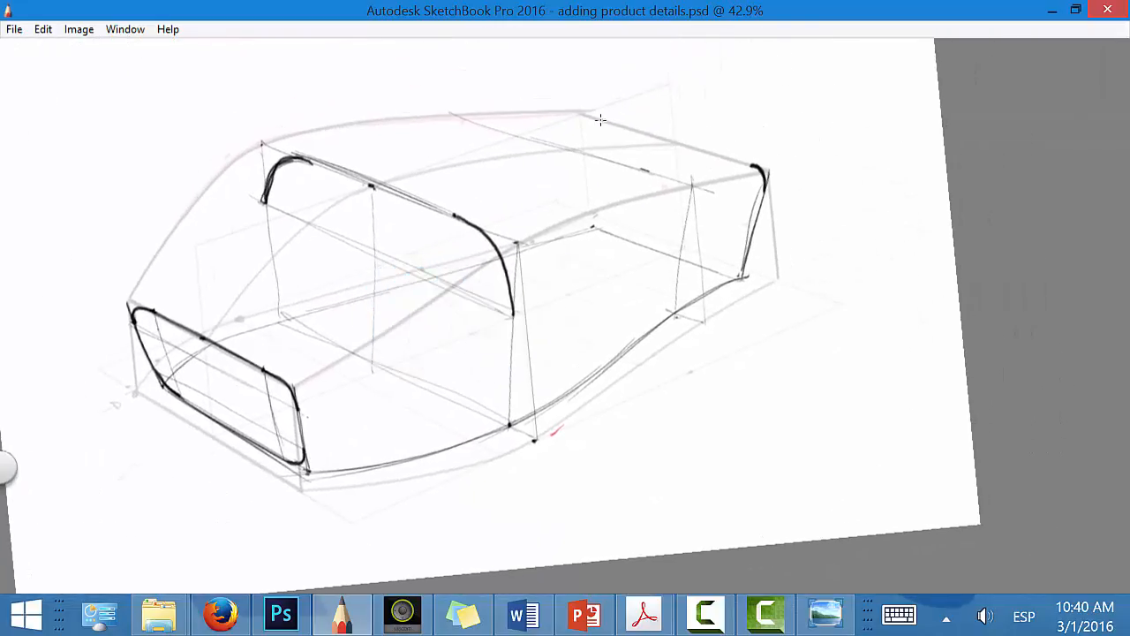
mouse_move(582, 132)
mouse_down()
mouse_move(589, 120)
mouse_move(604, 126)
mouse_up()
key(space)
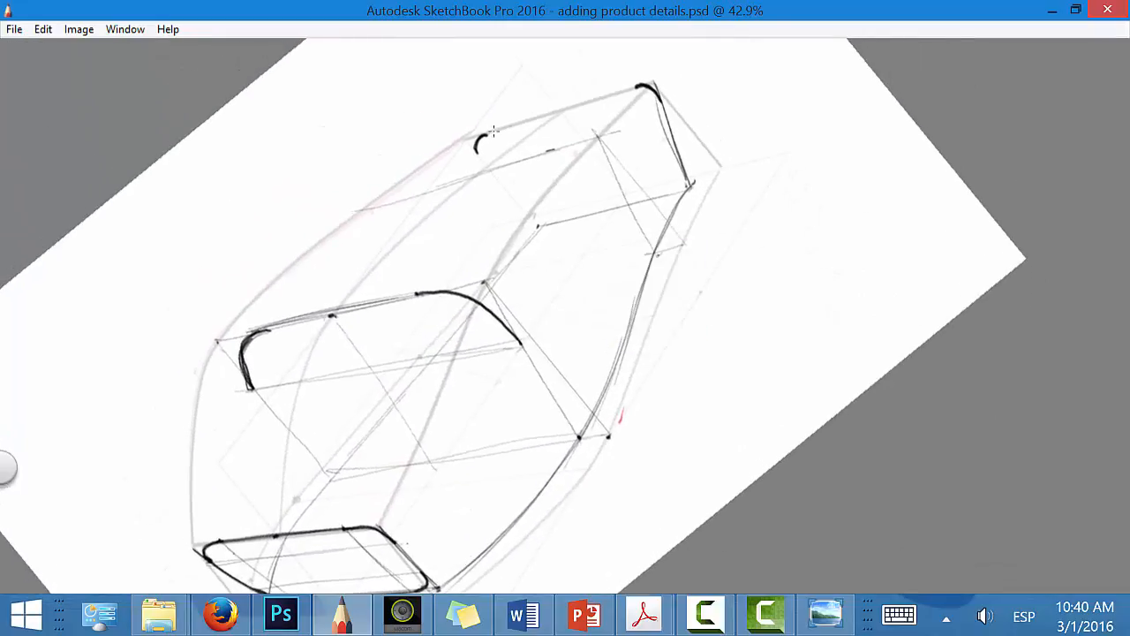
drag(484, 135, 648, 85)
key(space)
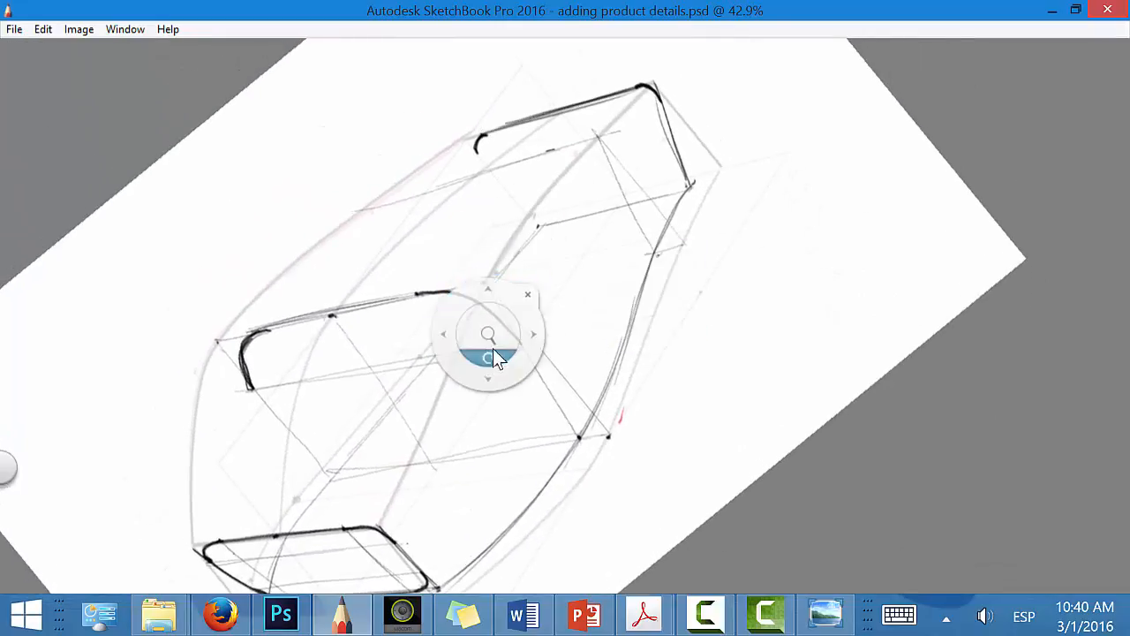
Step: Draw the far upper edge curve from the front face over the middle cross-section's far corner to the rear face
mouse_move(492, 348)
mouse_down()
mouse_move(422, 359)
mouse_move(423, 330)
mouse_move(264, 298)
mouse_up()
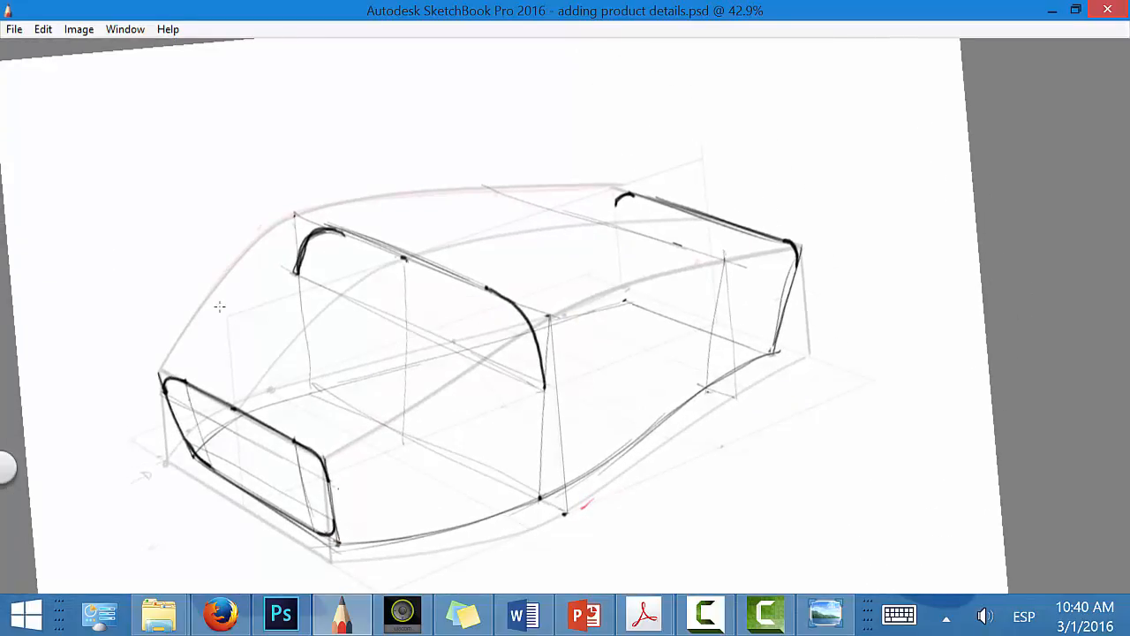
drag(168, 375, 335, 218)
key(space)
drag(488, 409, 553, 392)
drag(311, 336, 565, 183)
drag(567, 181, 334, 326)
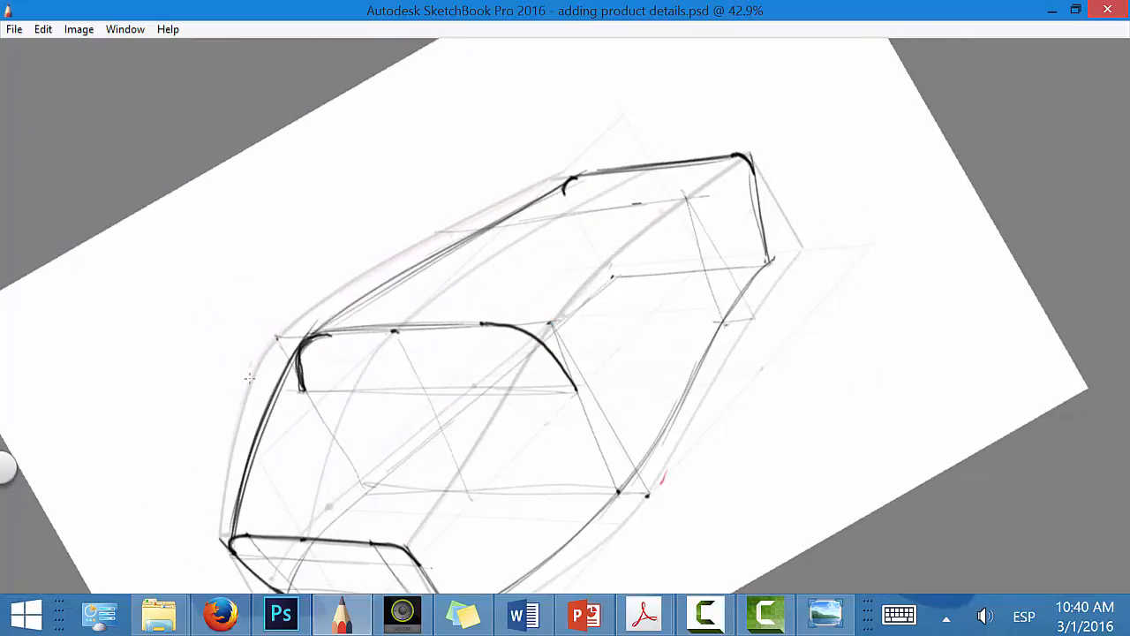
Step: Draw the near upper edge curve from the front face's rounded corner through the start of the middle arc to the rear corner
key(space)
mouse_move(430, 456)
mouse_down()
mouse_move(371, 489)
mouse_move(311, 471)
mouse_move(275, 385)
mouse_move(342, 380)
mouse_move(521, 270)
mouse_up()
drag(296, 408, 484, 281)
drag(320, 392, 491, 284)
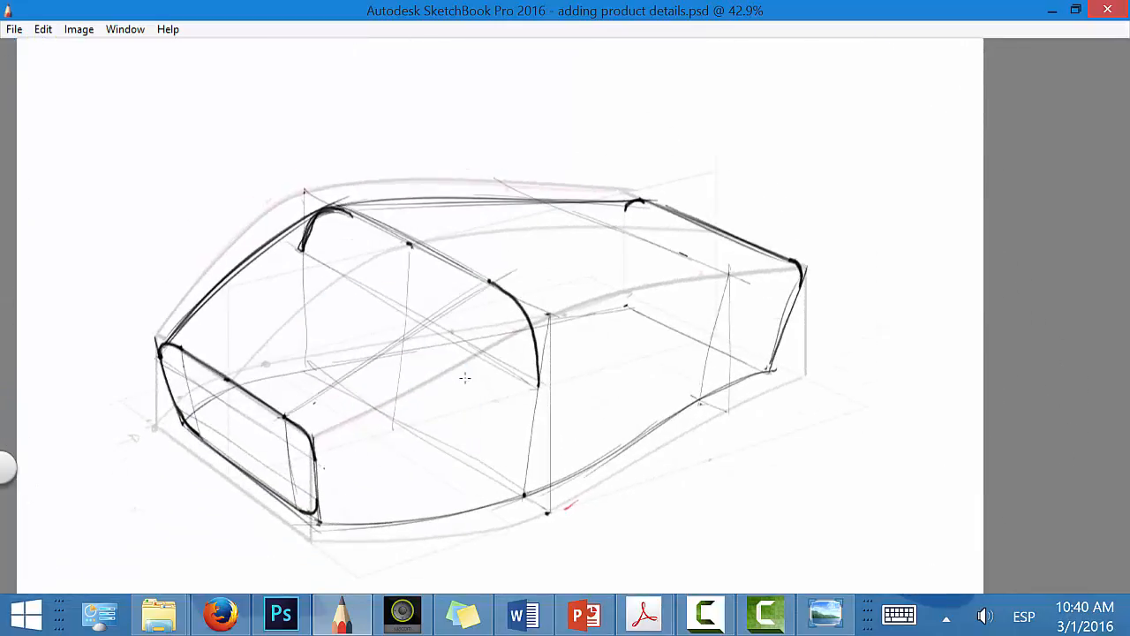
key(space)
key(space)
mouse_move(500, 505)
mouse_down()
mouse_move(530, 459)
mouse_move(549, 462)
mouse_up()
drag(430, 356, 535, 272)
mouse_move(483, 301)
mouse_down()
mouse_move(640, 240)
mouse_move(794, 204)
mouse_up()
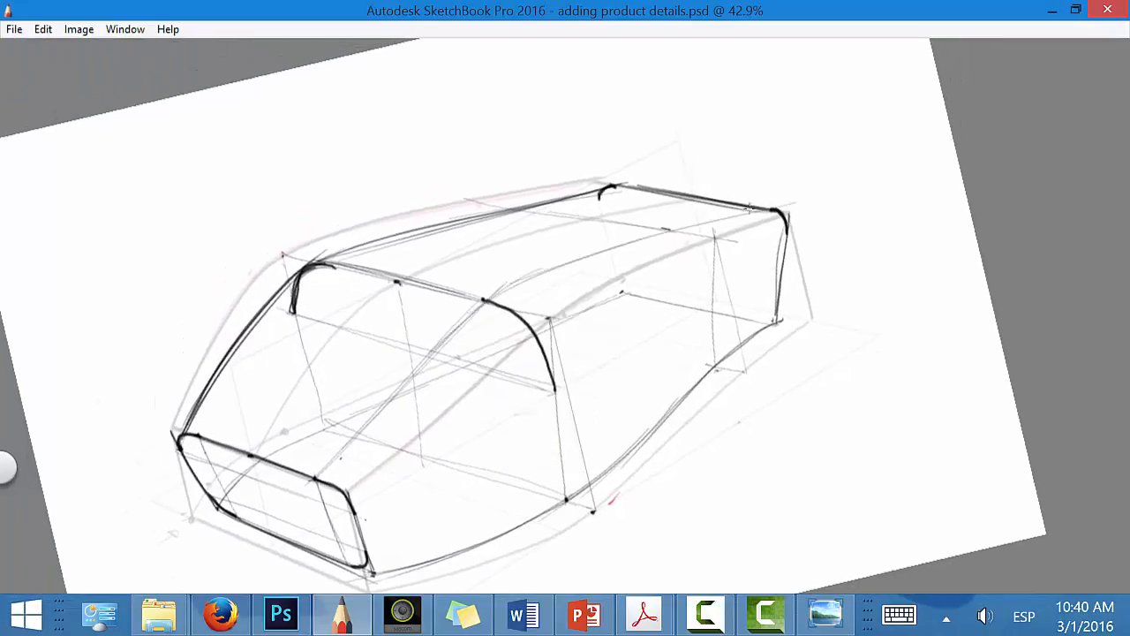
drag(681, 227, 749, 209)
Step: Draw the lower tangent curve of the near rounded edge from the front face through the middle arc's lower end to the rear face
drag(355, 511, 554, 388)
drag(358, 503, 487, 430)
drag(537, 402, 787, 224)
drag(634, 318, 811, 220)
drag(664, 286, 780, 231)
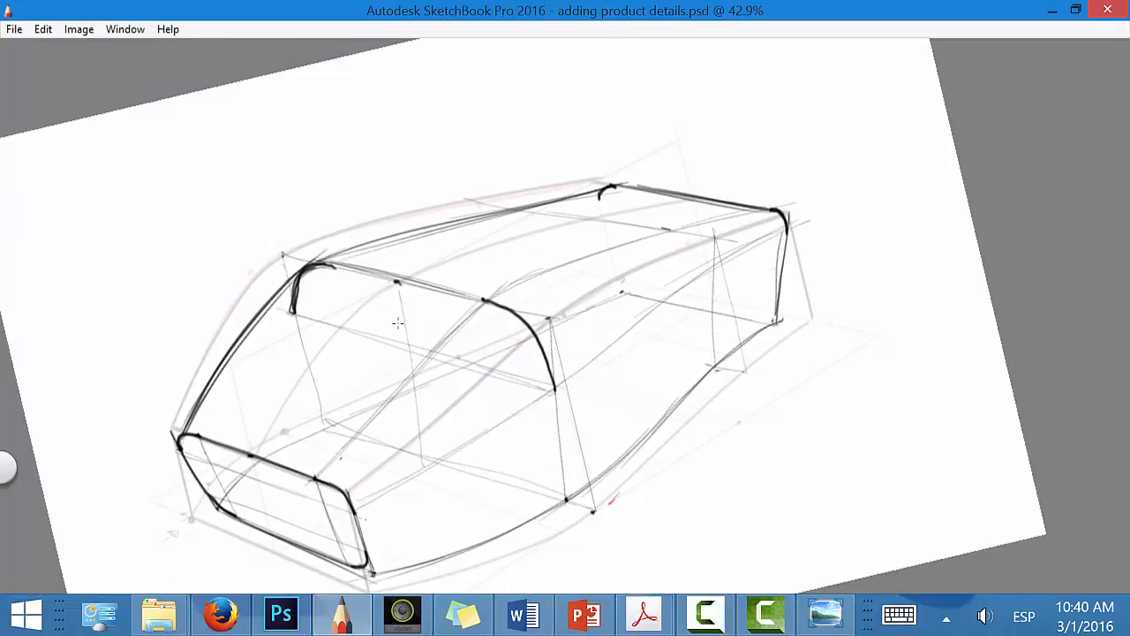
Step: Retrace the far upper edge from front to rear and redraw the middle cross-section's far corner arc
drag(281, 315, 336, 270)
mouse_move(201, 430)
mouse_down()
mouse_move(416, 235)
mouse_move(672, 174)
mouse_up()
drag(295, 264, 294, 313)
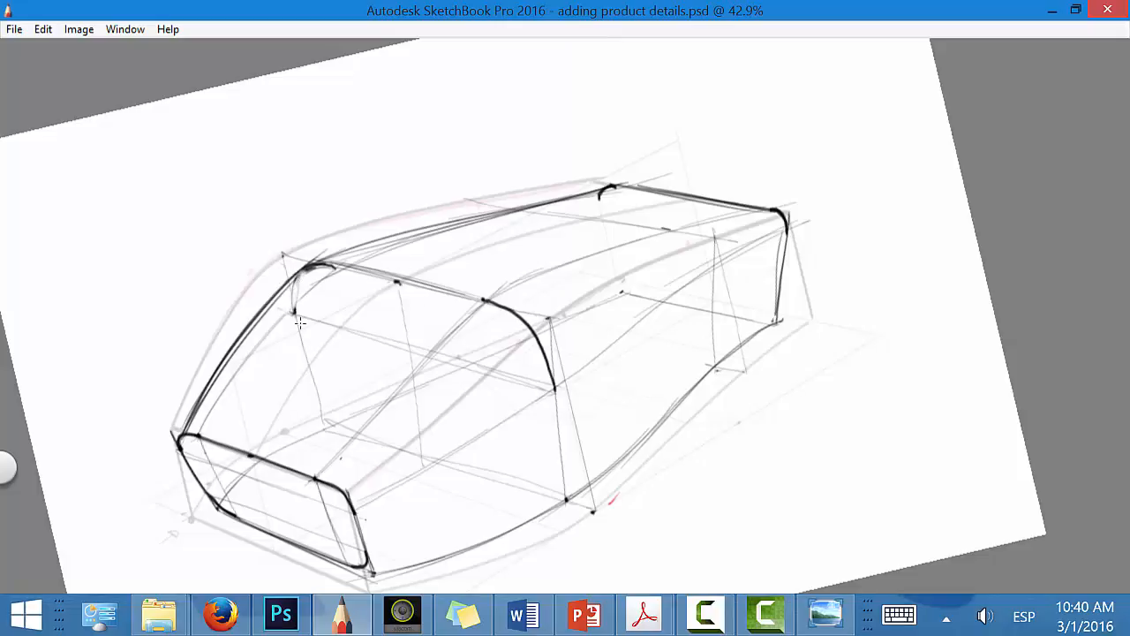
Step: Reinforce the near rounded edge's upper and lower curves between the front face and the middle cross-section
mouse_move(318, 476)
mouse_down()
mouse_move(429, 342)
mouse_move(481, 302)
mouse_up()
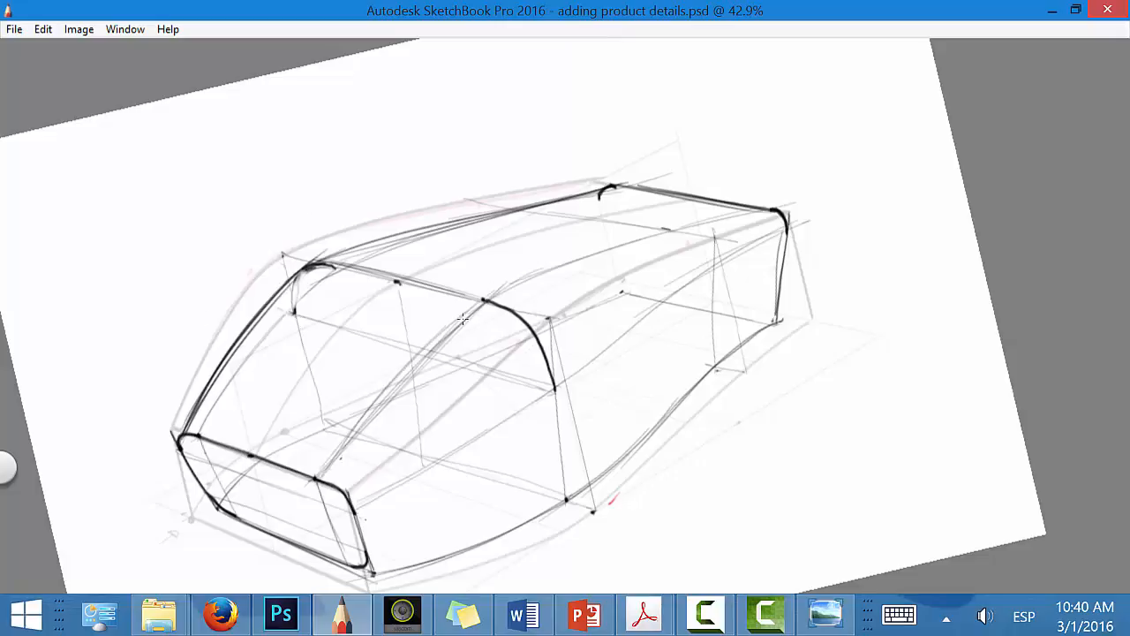
drag(404, 373, 542, 277)
drag(358, 509, 453, 456)
Step: Round the near lower corners of the middle cross-section and rear face, and draw the near lower edge in heavy line
drag(564, 466, 547, 494)
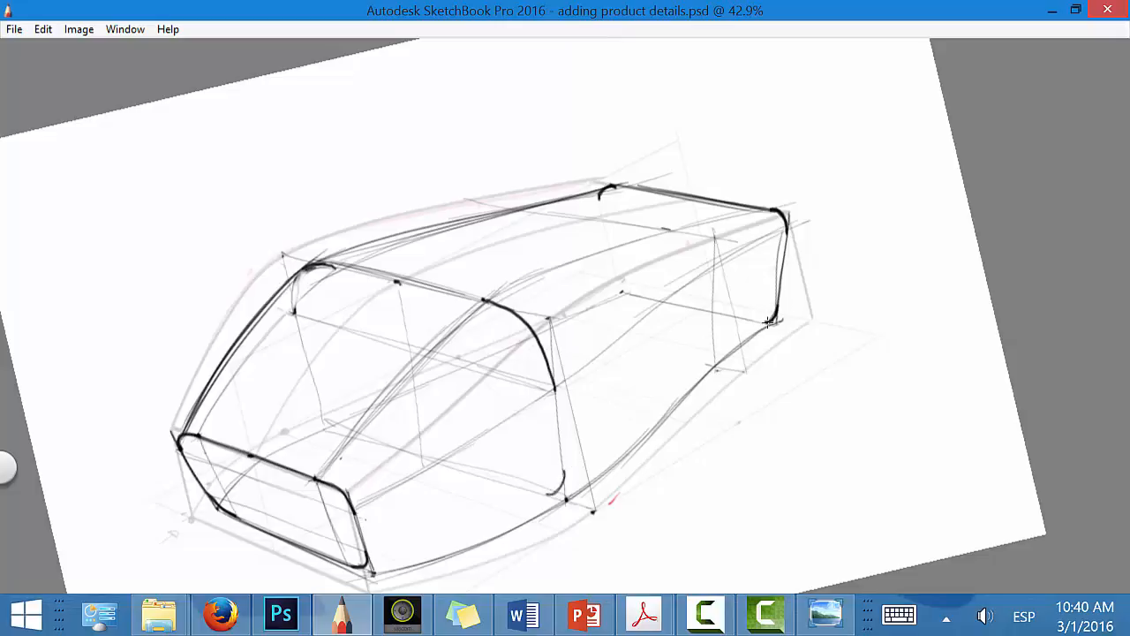
key(space)
mouse_move(787, 464)
mouse_down()
mouse_move(800, 427)
mouse_move(620, 523)
mouse_move(325, 459)
mouse_move(282, 305)
mouse_move(292, 473)
mouse_move(430, 264)
mouse_up()
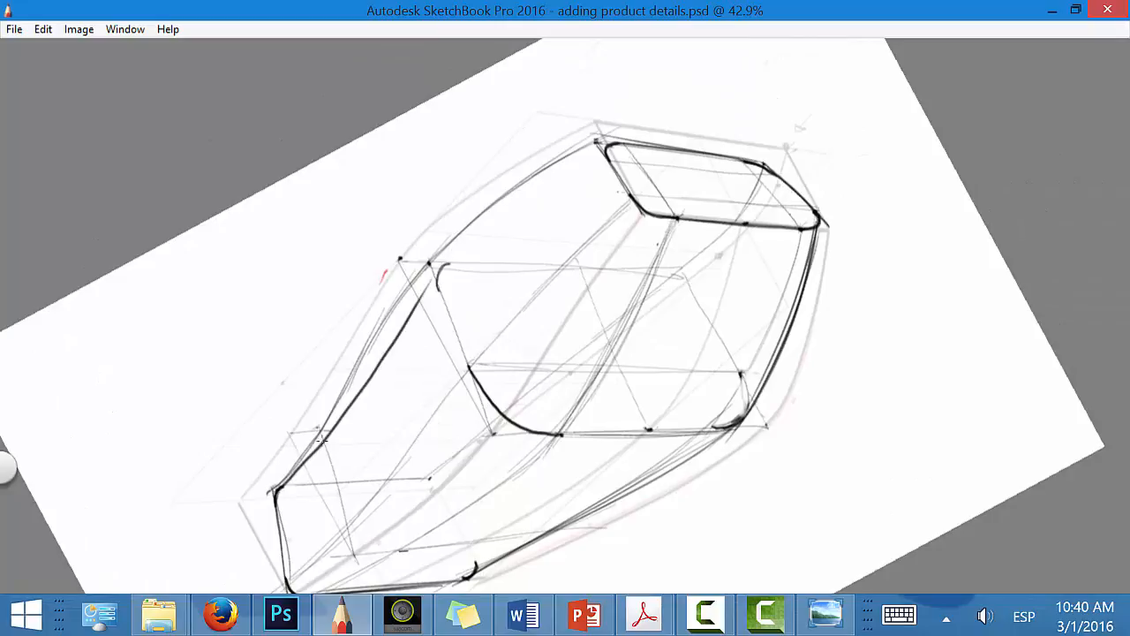
drag(320, 440, 446, 261)
mouse_move(424, 298)
mouse_down()
mouse_move(473, 239)
mouse_move(596, 153)
mouse_up()
drag(442, 272, 613, 143)
drag(507, 211, 607, 147)
drag(423, 297, 576, 163)
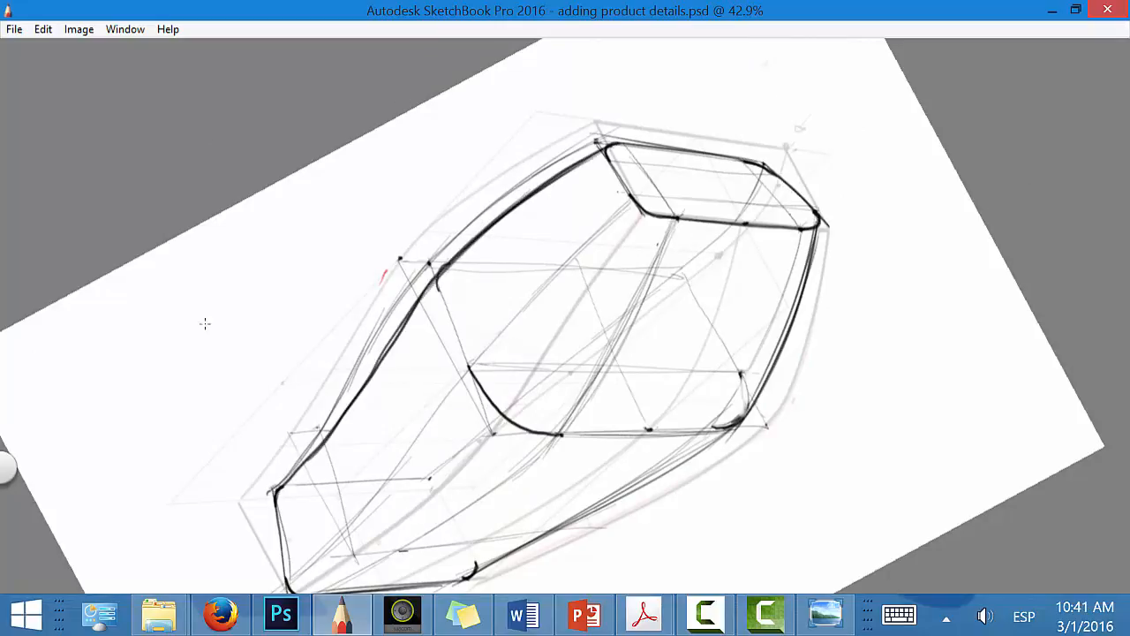
Step: Trace the middle cross-section's near side and draw an additional rounded cross-section between the middle one and the rear face
mouse_move(322, 461)
mouse_down()
mouse_move(417, 304)
mouse_move(462, 350)
mouse_up()
drag(439, 297, 468, 364)
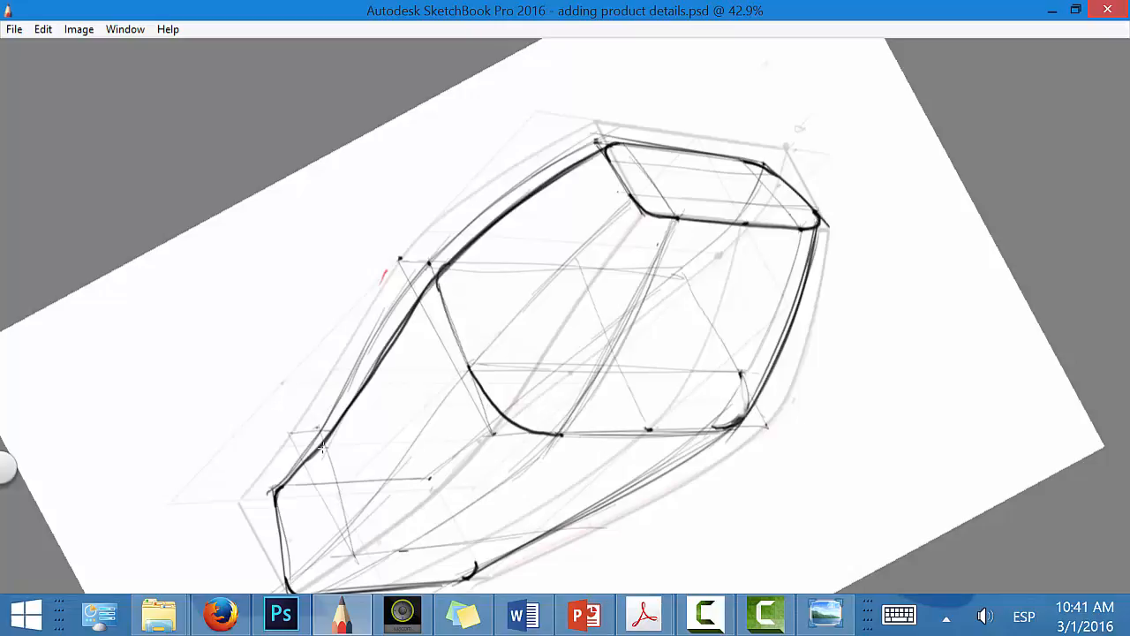
mouse_move(491, 547)
mouse_down()
mouse_move(795, 220)
mouse_move(836, 138)
mouse_move(778, 234)
mouse_move(775, 267)
mouse_up()
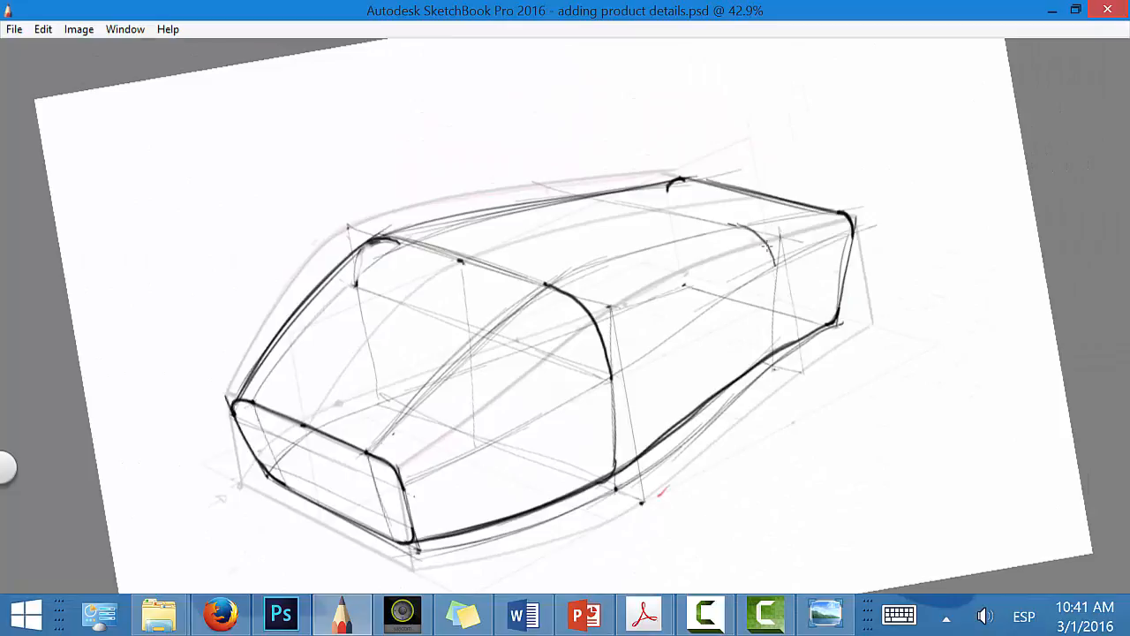
mouse_move(744, 227)
mouse_down()
mouse_move(775, 265)
mouse_move(766, 356)
mouse_up()
key(space)
mouse_move(685, 447)
mouse_down()
mouse_move(731, 390)
mouse_move(707, 428)
mouse_move(745, 341)
mouse_up()
drag(544, 172, 688, 134)
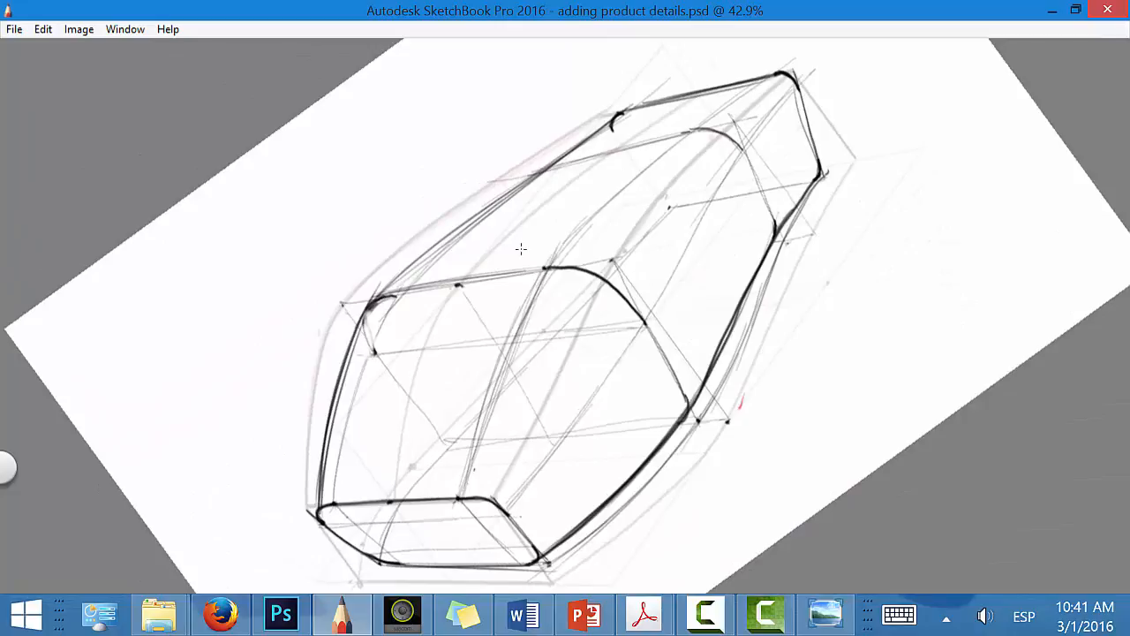
Step: Draw the top centre line from the front face over the middle cross-section to the rear face
key(space)
mouse_move(575, 429)
mouse_down()
mouse_move(485, 439)
mouse_move(503, 435)
mouse_move(388, 398)
mouse_up()
mouse_move(254, 362)
mouse_down()
mouse_move(419, 210)
mouse_move(501, 197)
mouse_up()
drag(426, 212, 666, 179)
drag(486, 198, 729, 167)
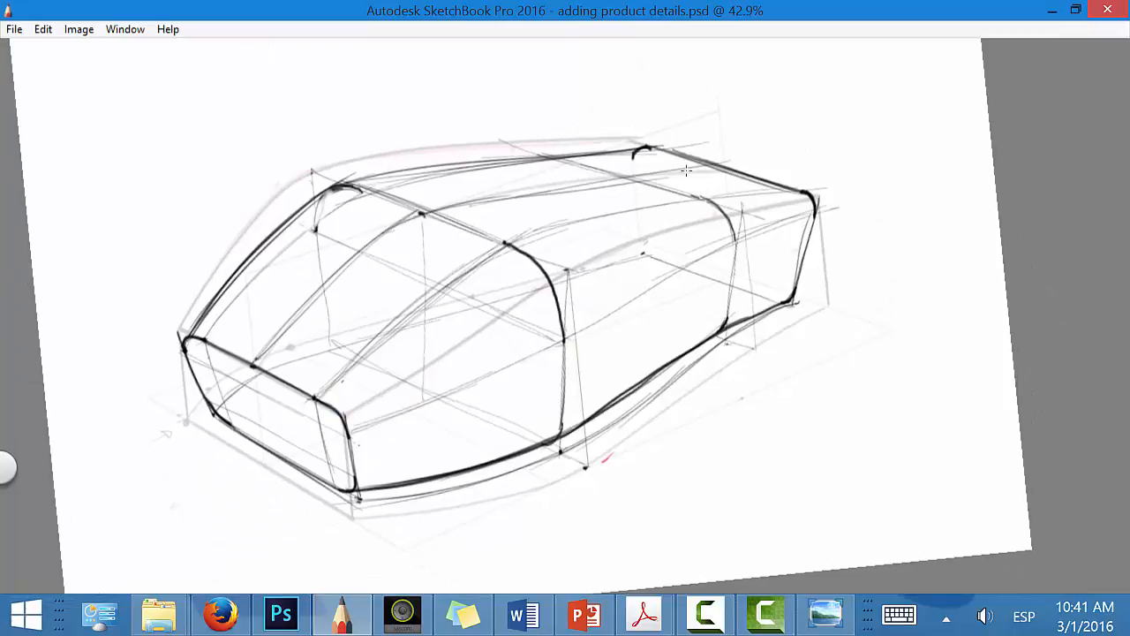
drag(555, 189, 740, 163)
Step: Draw a heavy split line rising from the near lower edge across the side to the rear, and retrace the cross-section sides below it
mouse_move(424, 477)
mouse_down()
mouse_move(468, 411)
mouse_move(810, 227)
mouse_up()
mouse_move(438, 473)
mouse_down()
mouse_move(467, 424)
mouse_move(565, 340)
mouse_move(853, 222)
mouse_up()
drag(558, 343, 810, 227)
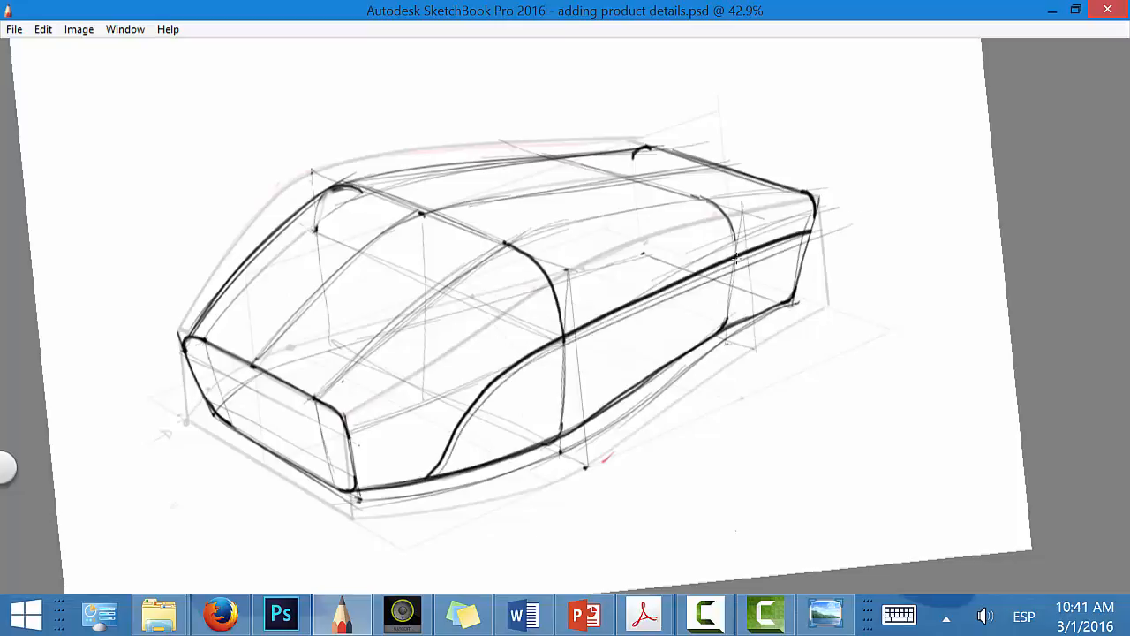
drag(733, 260, 734, 270)
drag(564, 341, 560, 442)
drag(734, 272, 725, 325)
Step: Sketch a curved lengthwise slot detail on the front slope and a pair of short curved lines across the rear near shoulder
drag(271, 323, 294, 334)
drag(355, 242, 376, 254)
drag(298, 335, 378, 256)
mouse_move(270, 323)
mouse_down()
mouse_move(347, 250)
mouse_move(324, 270)
mouse_move(313, 346)
mouse_up()
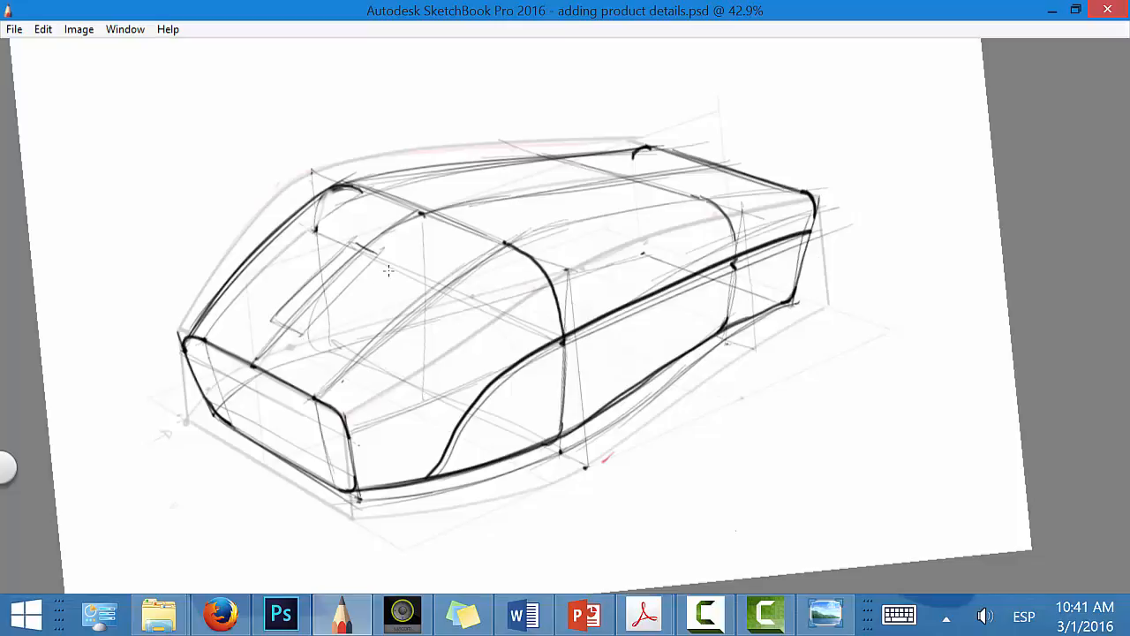
drag(364, 256, 314, 346)
drag(318, 251, 282, 322)
drag(346, 238, 283, 325)
drag(371, 261, 306, 321)
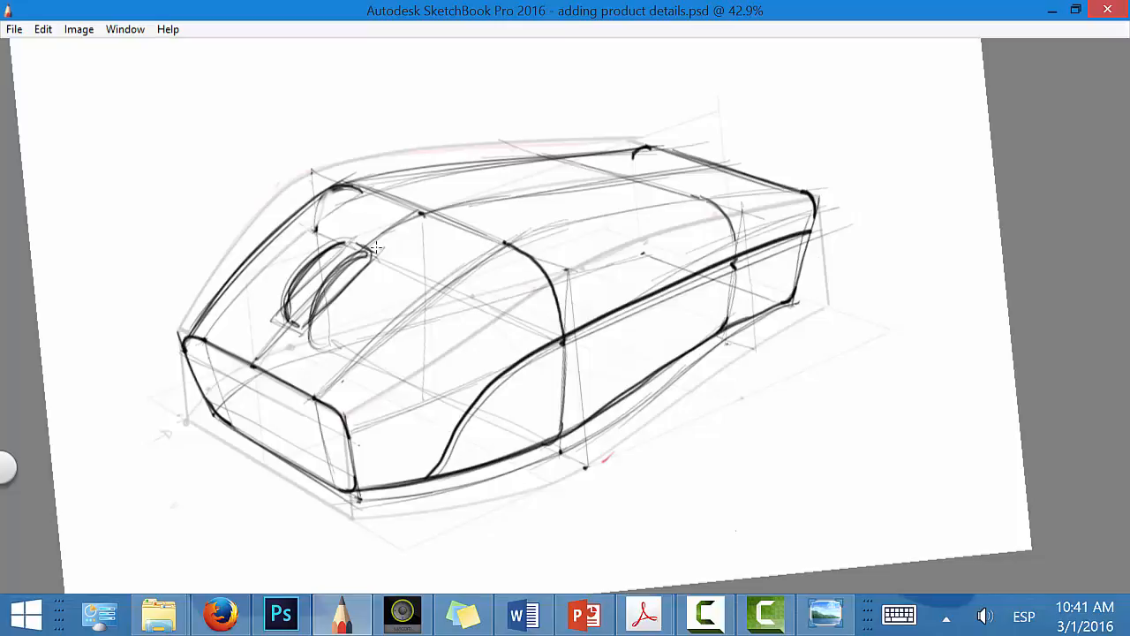
drag(633, 210, 664, 254)
drag(655, 205, 677, 250)
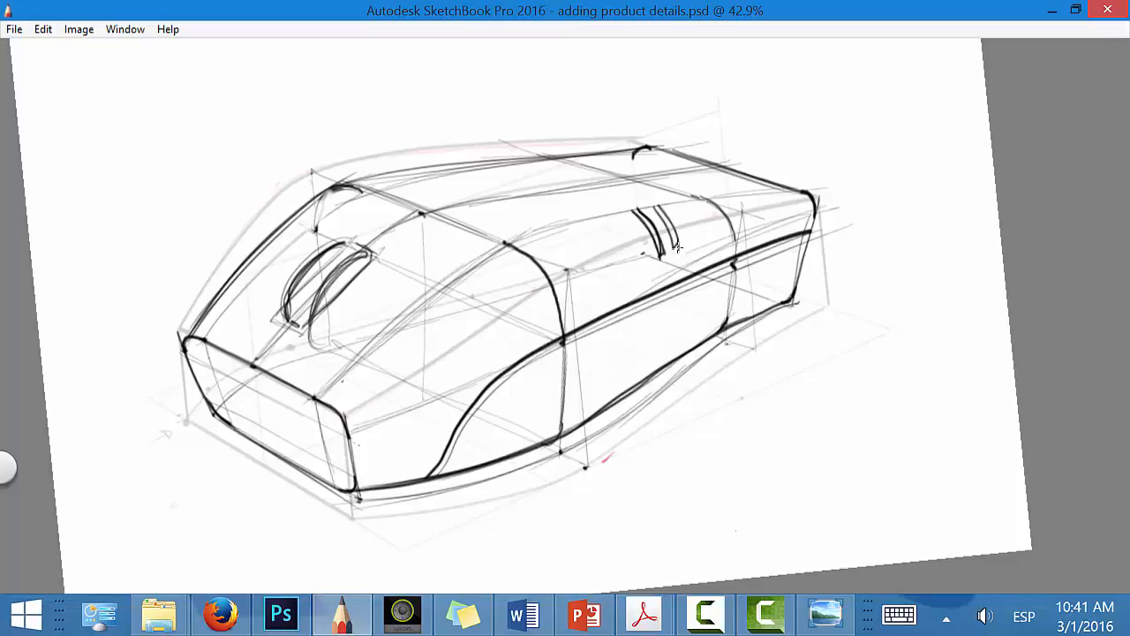
Step: Hide Layer5, show the Rounds and Product details layers, and make Product details the active layer
key(Tab)
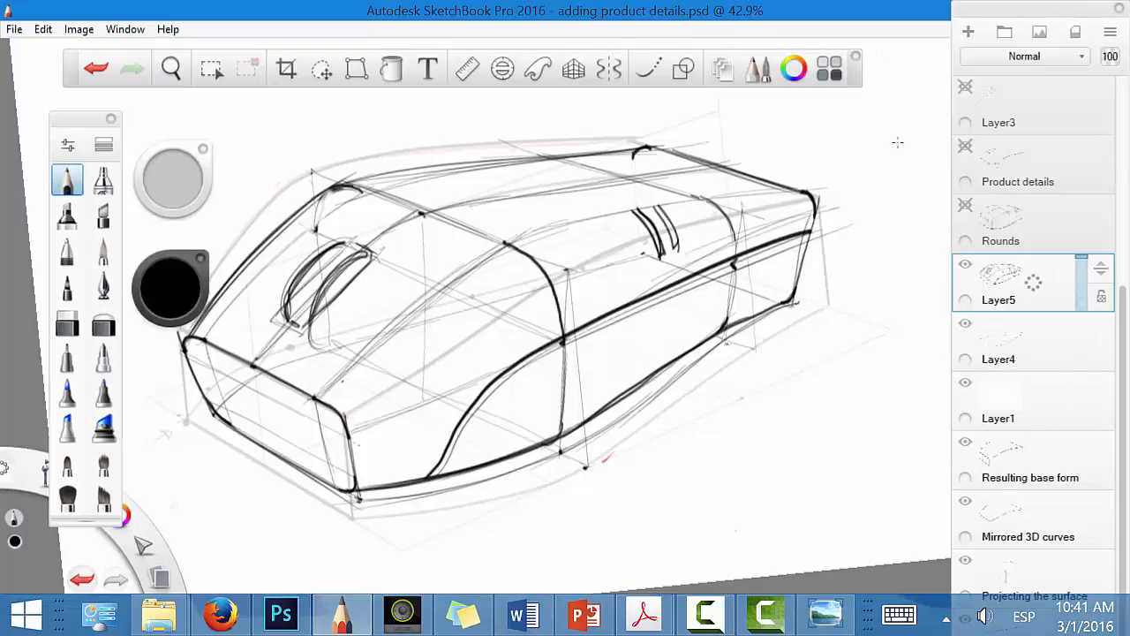
click(967, 266)
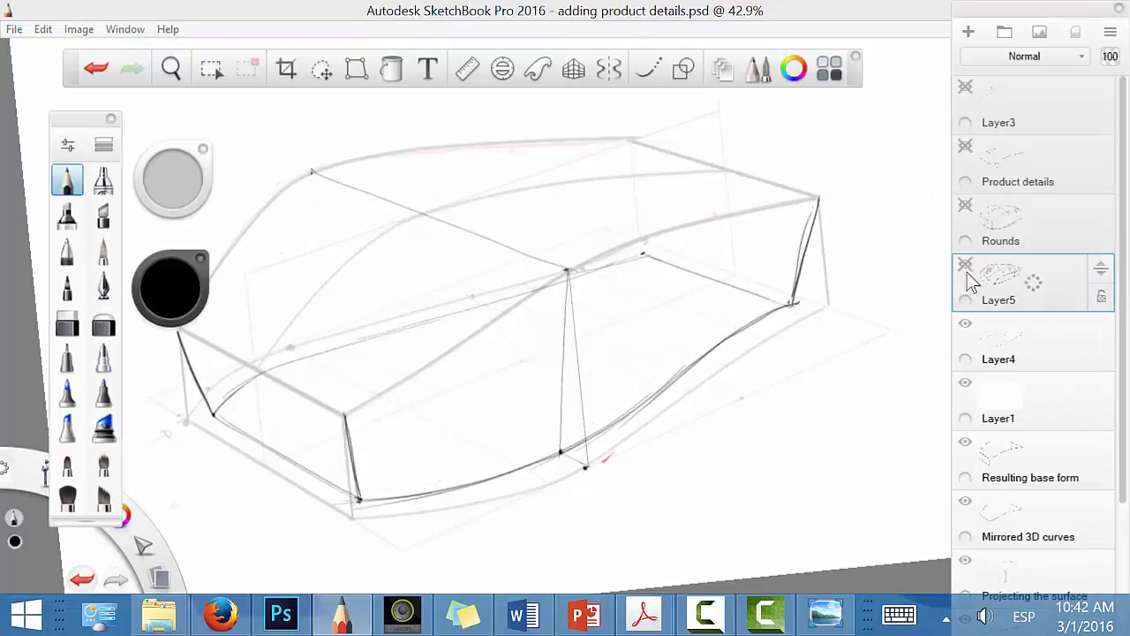
click(976, 159)
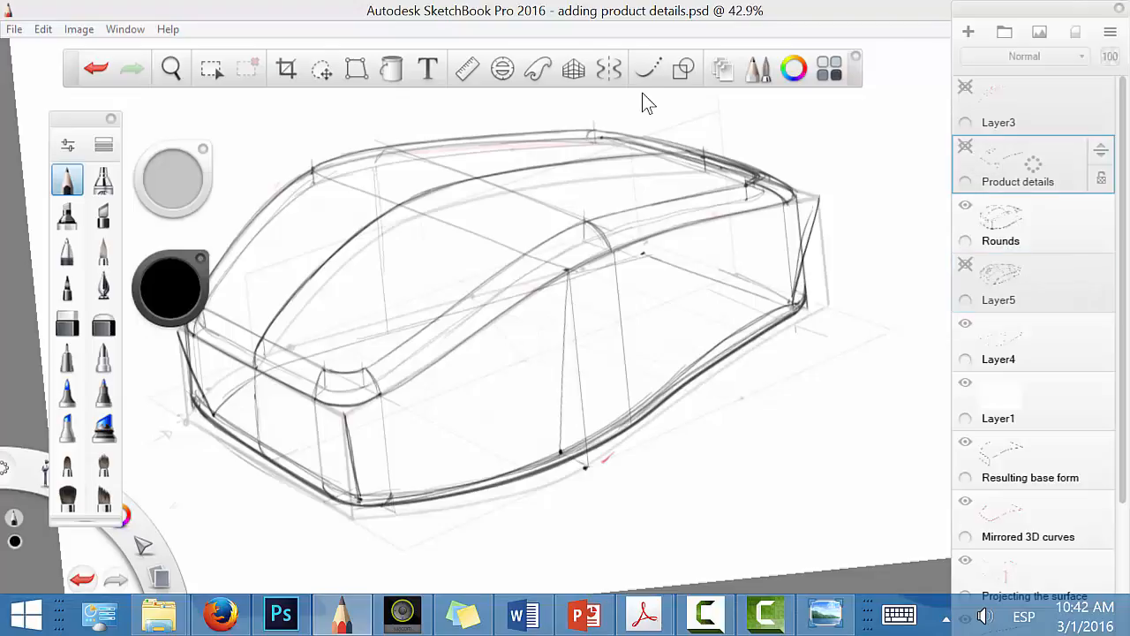
click(966, 147)
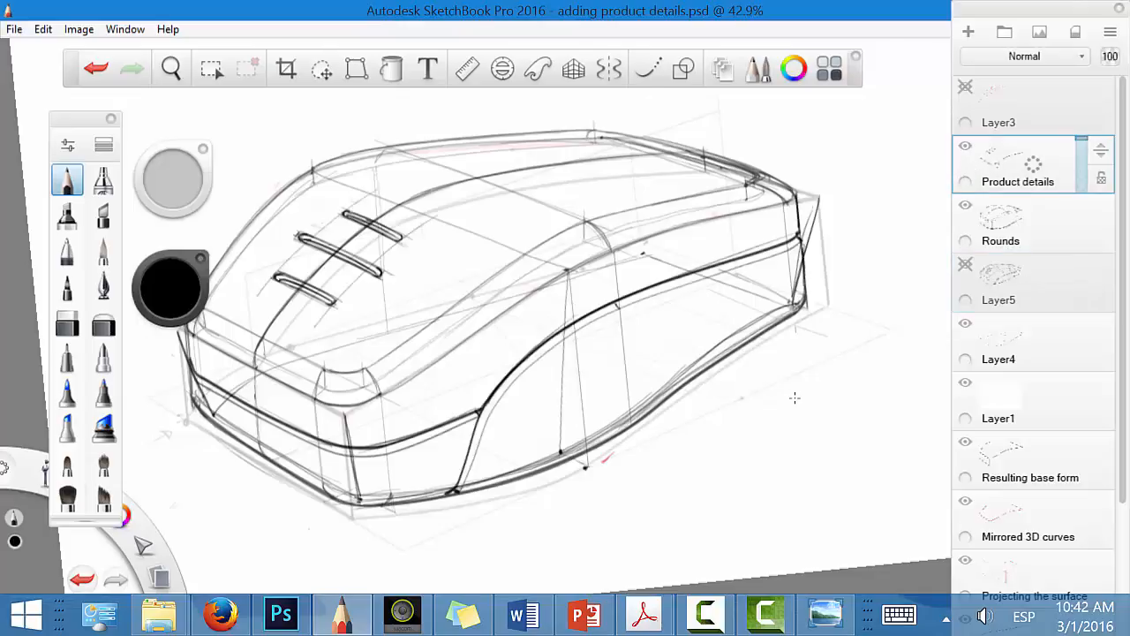
key(space)
drag(809, 377, 772, 381)
drag(784, 421, 747, 447)
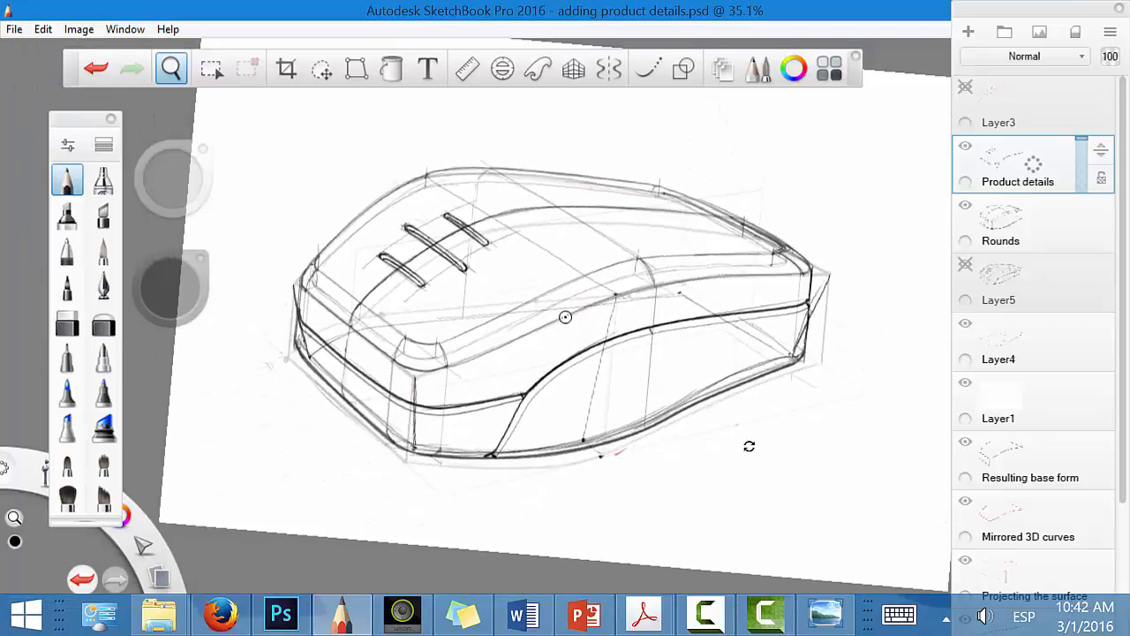